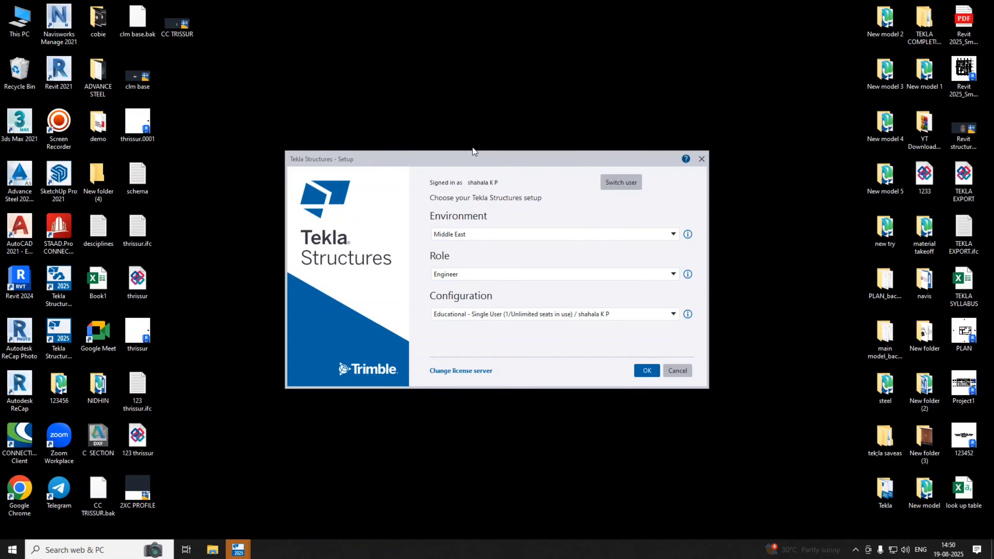
- Review the environments available in the Tekla Structures setup and close the setup without changing the selection
{"action": "left_click_drag", "start_coordinate": [470, 157], "coordinate": [425, 117]}
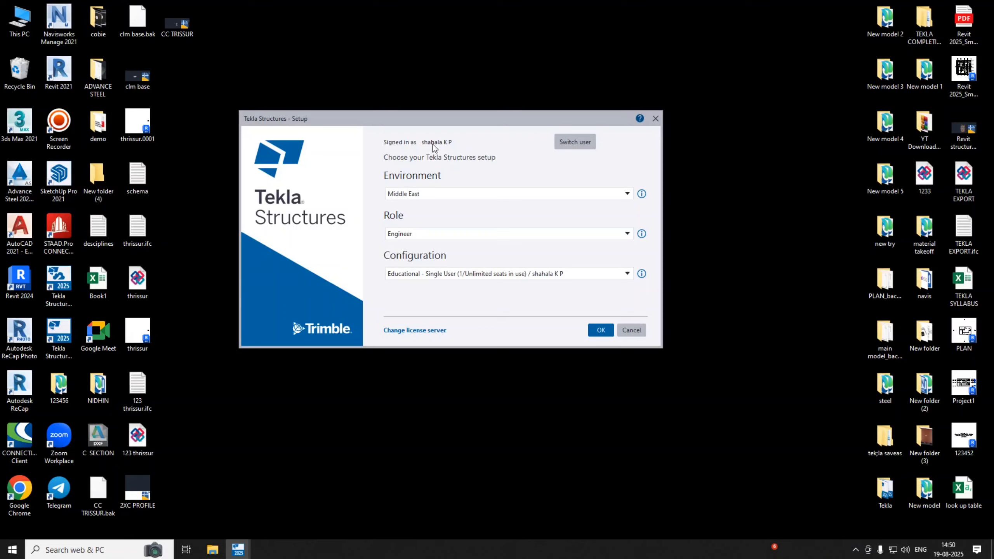
{"action": "left_click", "coordinate": [440, 195]}
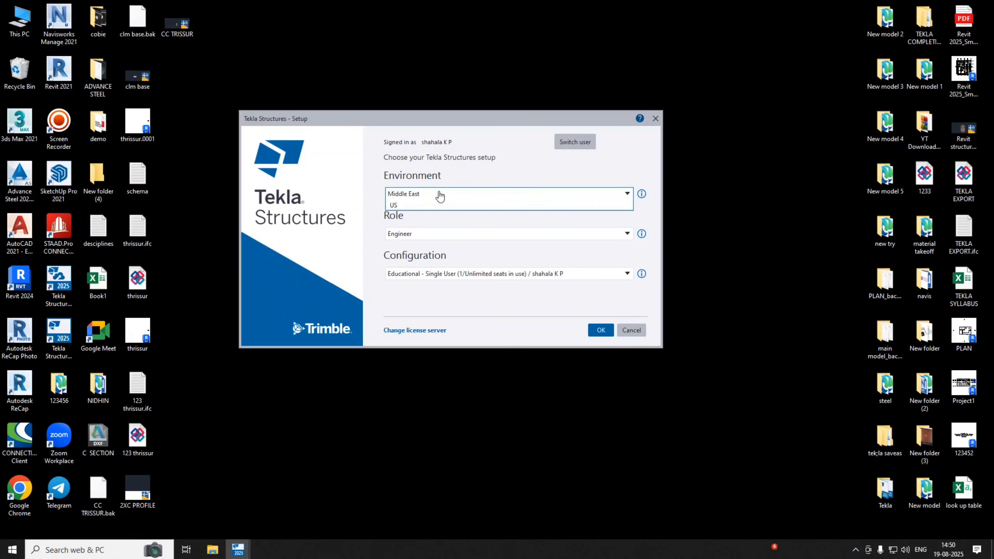
{"action": "left_click", "coordinate": [440, 195]}
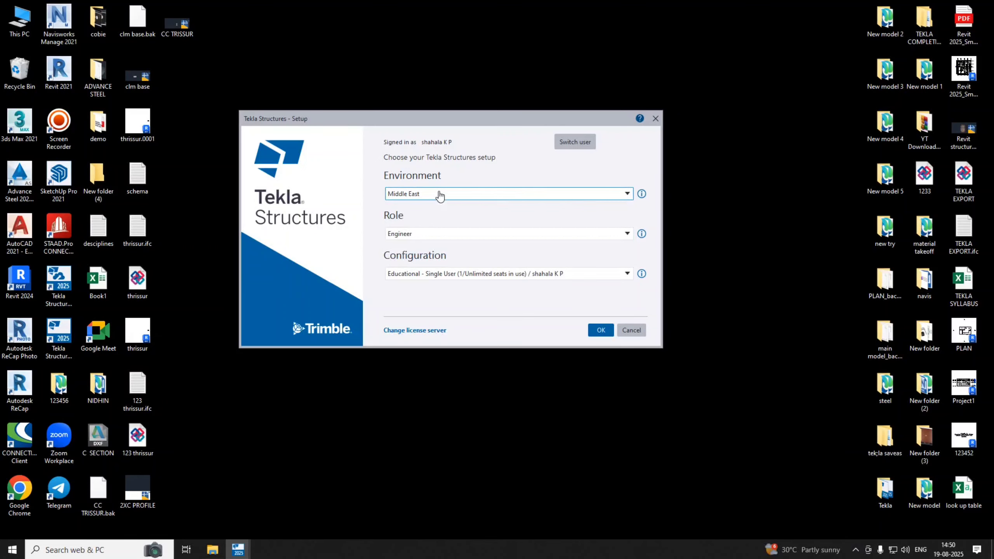
{"action": "left_click", "coordinate": [440, 195]}
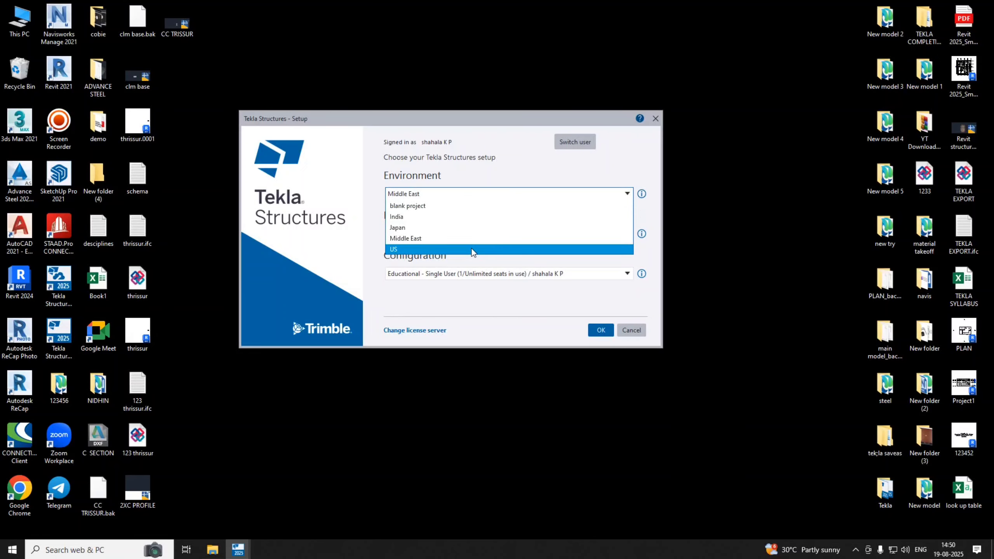
{"action": "left_click", "coordinate": [496, 173]}
{"action": "left_click", "coordinate": [657, 119]}
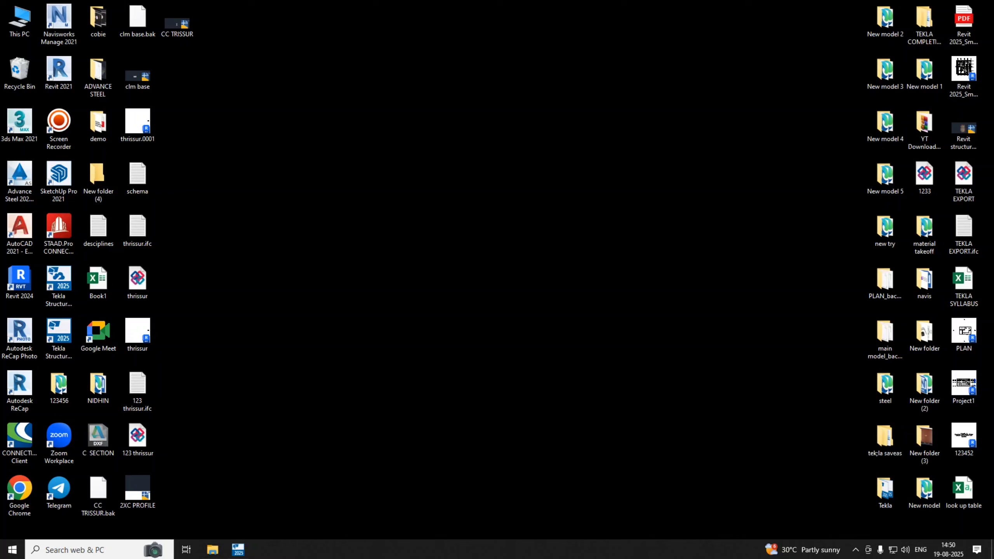
- Switch to Google Chrome, search for "tekla downloads" and open the Trimble Downloads site
{"action": "left_click", "coordinate": [94, 551]}
{"action": "type", "text": "chr"}
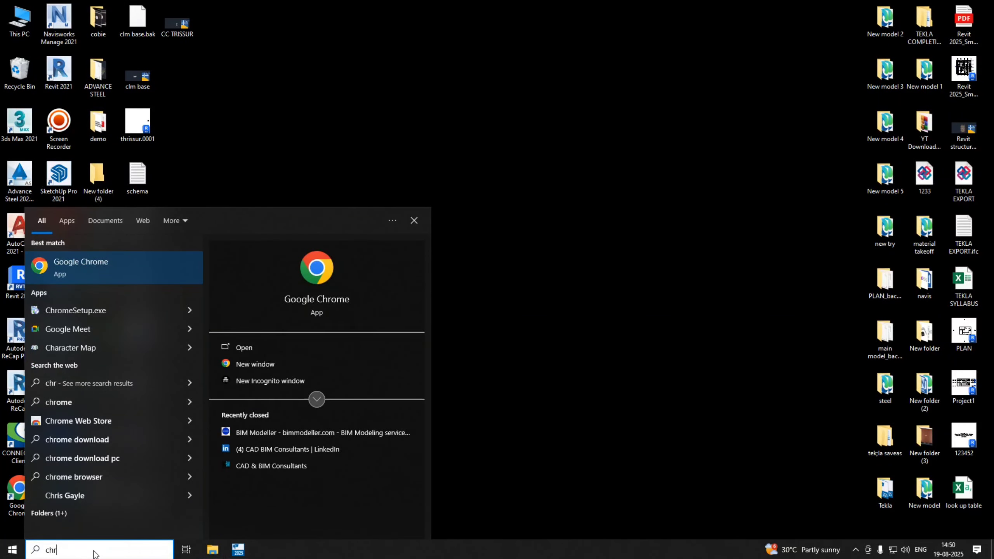
{"action": "key", "text": "Return"}
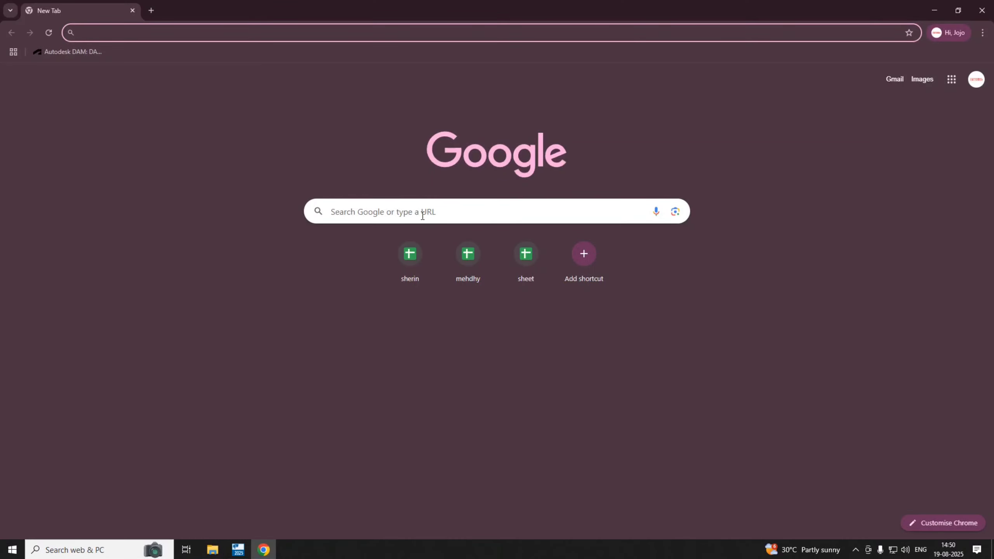
{"action": "left_click", "coordinate": [424, 218]}
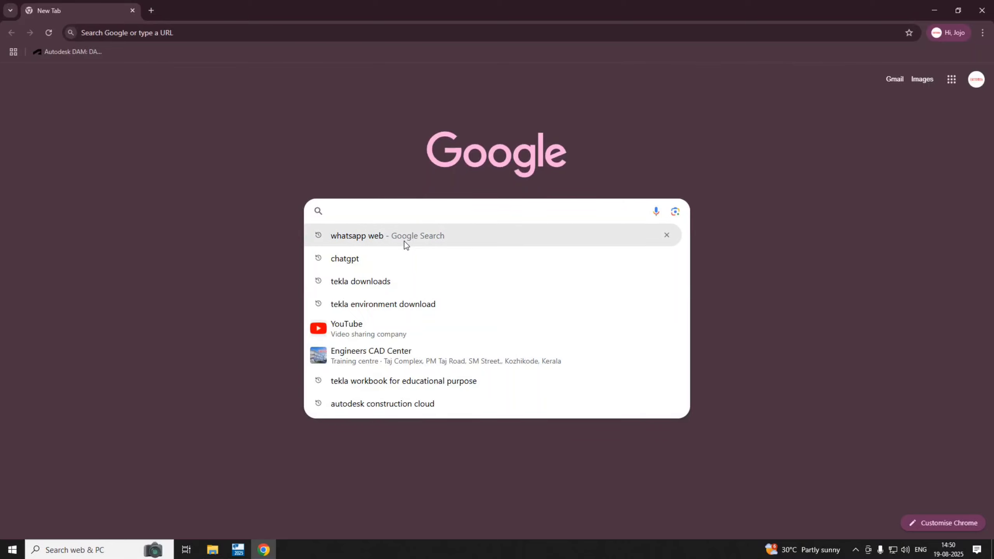
{"action": "left_click", "coordinate": [383, 286]}
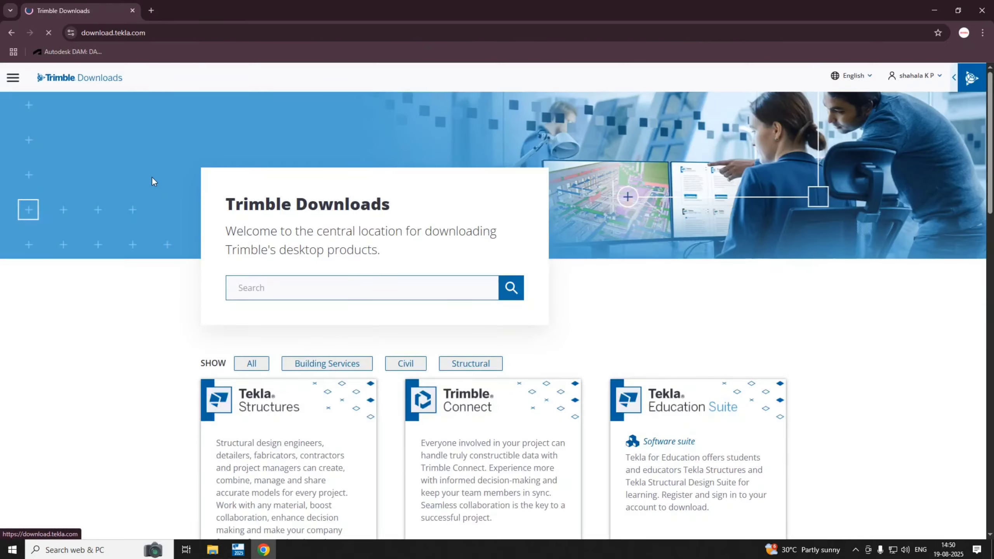
- Look through the listed products on Trimble Downloads and open the download page for Tekla Structures
{"action": "scroll", "coordinate": [402, 399], "scroll_direction": "down", "scroll_amount": 2}
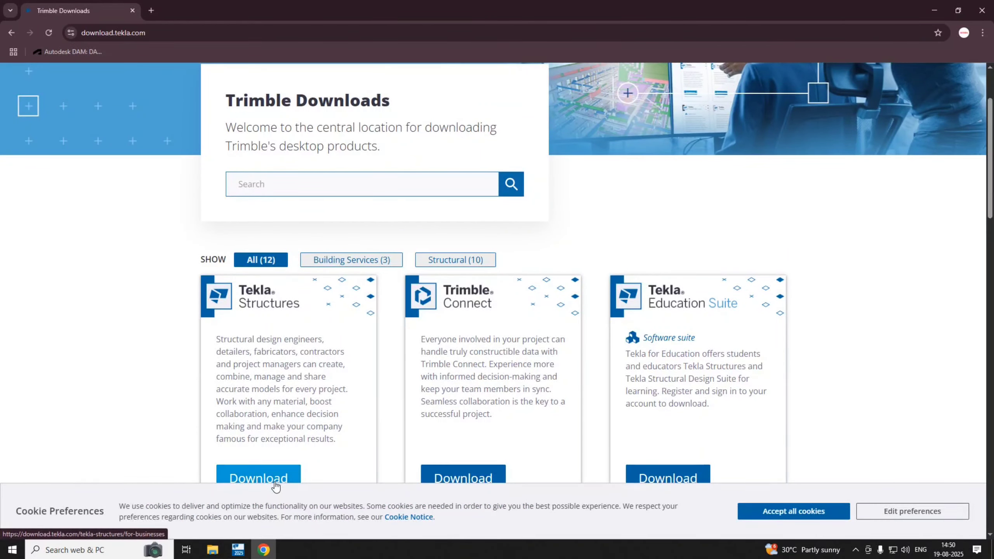
{"action": "scroll", "coordinate": [277, 481], "scroll_direction": "down", "scroll_amount": 1}
{"action": "scroll", "coordinate": [455, 387], "scroll_direction": "down", "scroll_amount": 3}
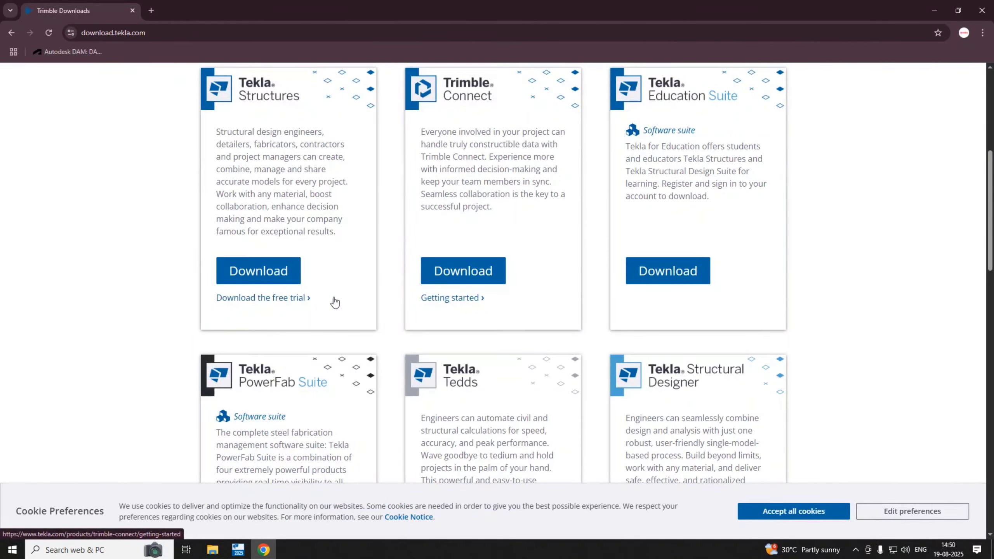
{"action": "scroll", "coordinate": [344, 348], "scroll_direction": "down", "scroll_amount": 4}
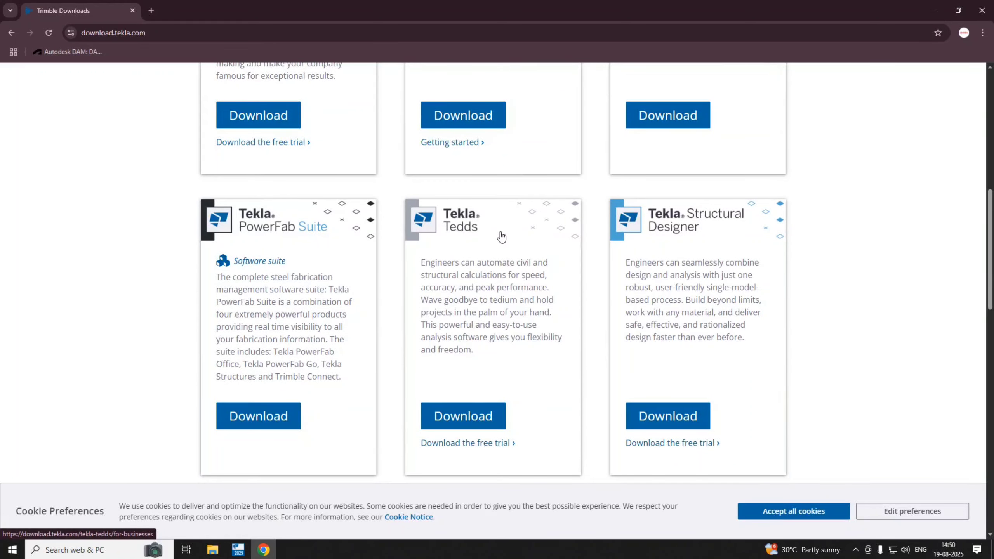
{"action": "scroll", "coordinate": [501, 237], "scroll_direction": "up", "scroll_amount": 5}
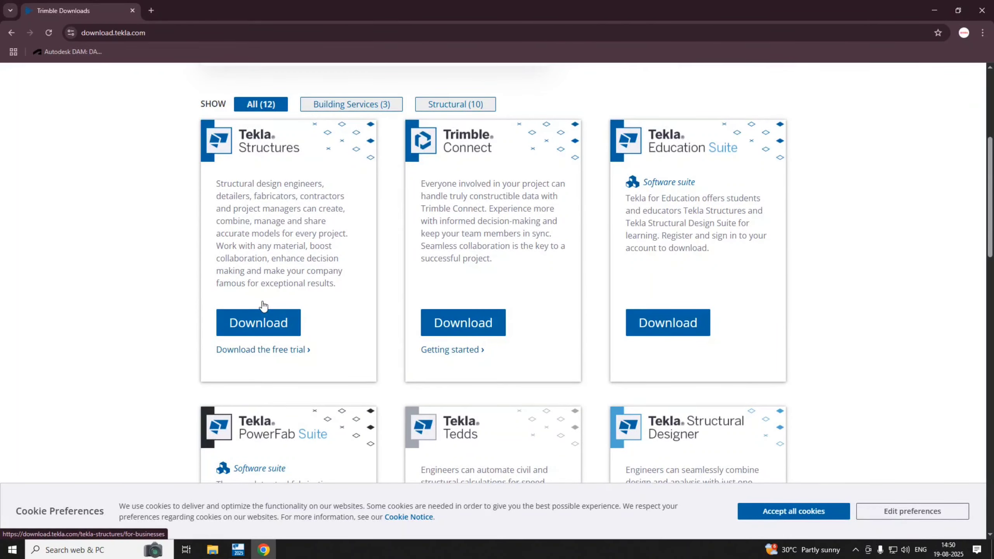
{"action": "left_click", "coordinate": [275, 327]}
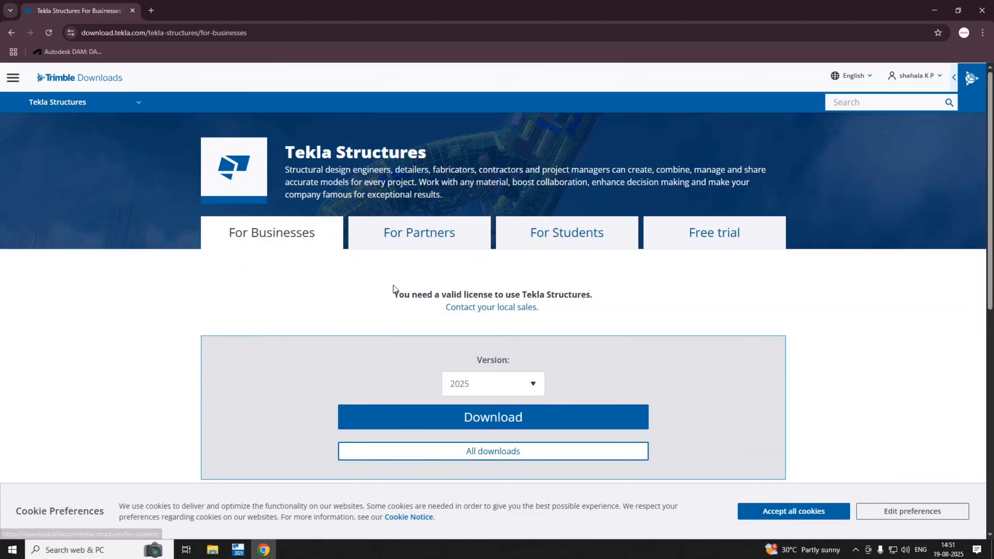
- Open the business installation guide for Tekla Structures version 2025 and go to its Environments section
{"action": "scroll", "coordinate": [395, 294], "scroll_direction": "down", "scroll_amount": 5}
{"action": "scroll", "coordinate": [251, 281], "scroll_direction": "up", "scroll_amount": 5}
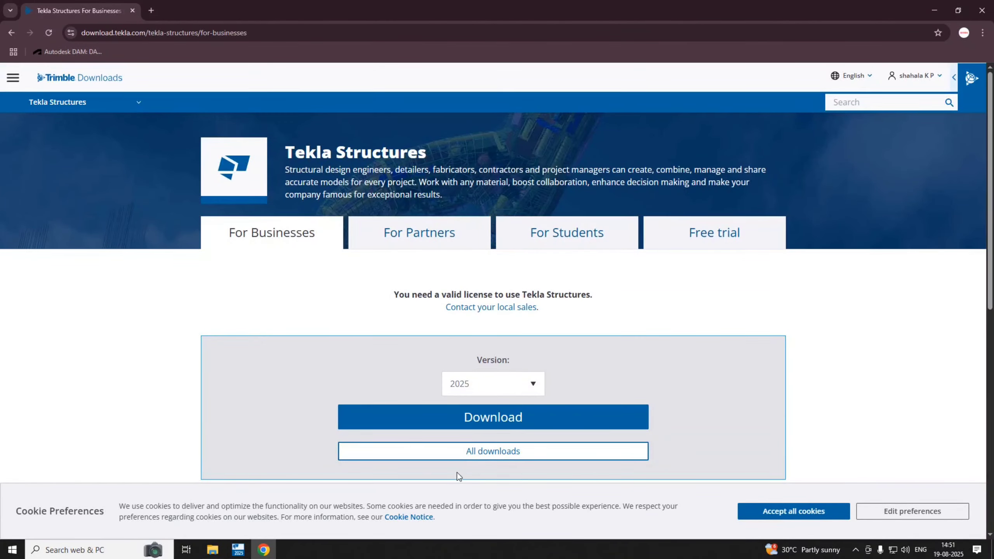
{"action": "left_click", "coordinate": [489, 418]}
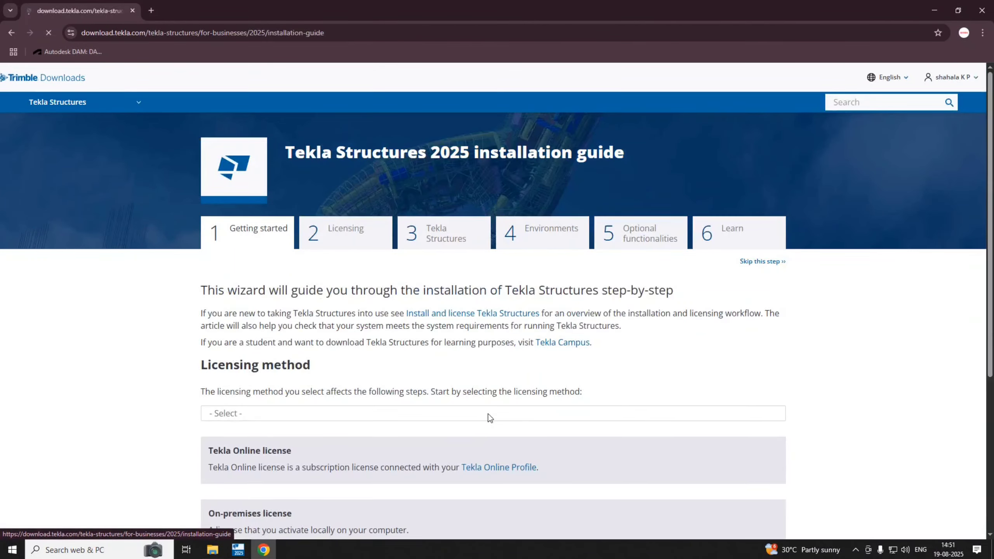
{"action": "left_click", "coordinate": [344, 238]}
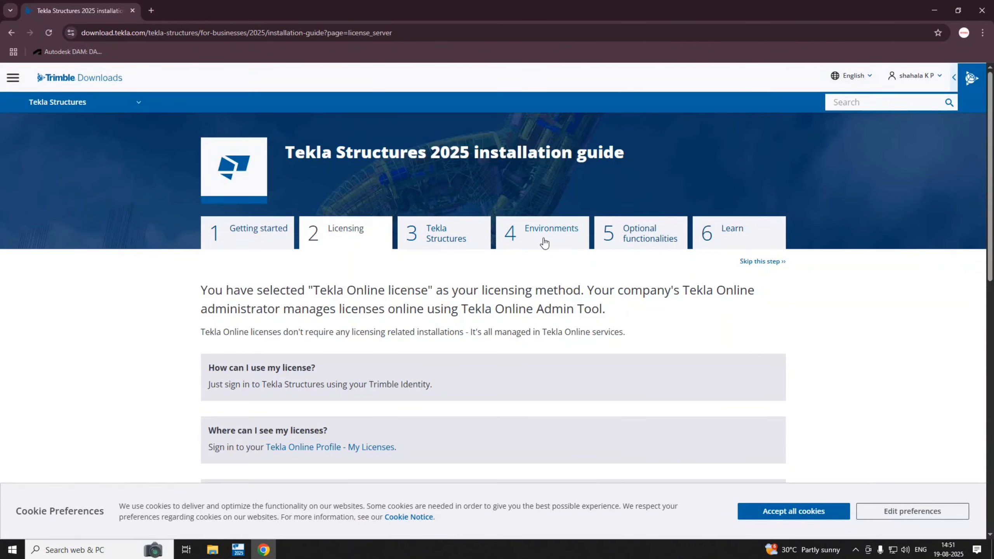
{"action": "left_click", "coordinate": [545, 243]}
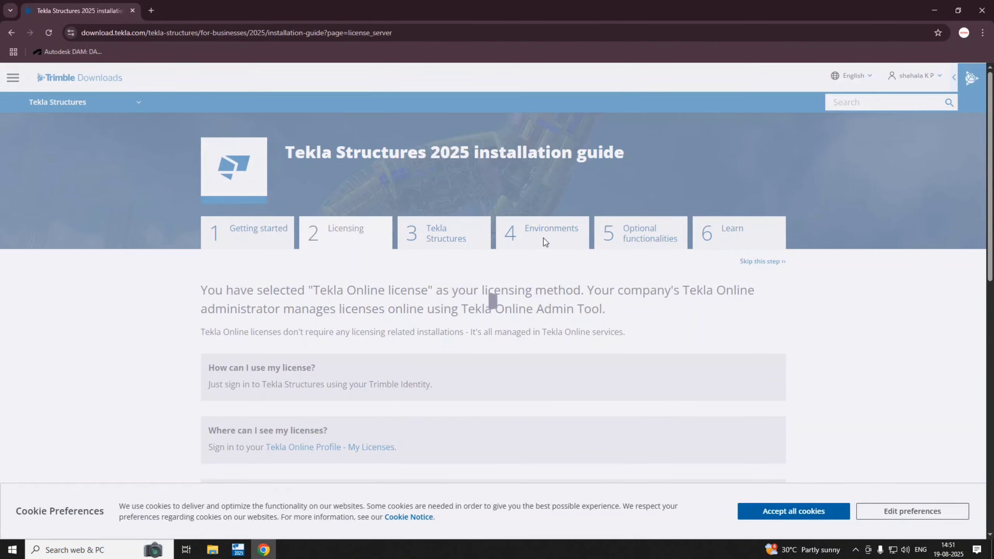
- Download the United Kingdom environment from the Tekla Structures 2025 SP3 environments list
{"action": "scroll", "coordinate": [427, 413], "scroll_direction": "down", "scroll_amount": 5}
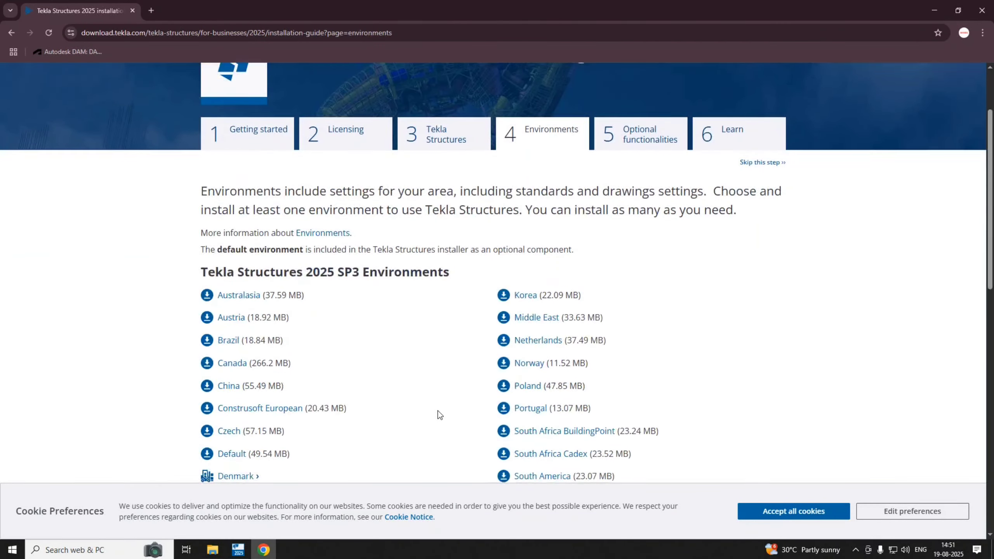
{"action": "scroll", "coordinate": [549, 240], "scroll_direction": "down", "scroll_amount": 4}
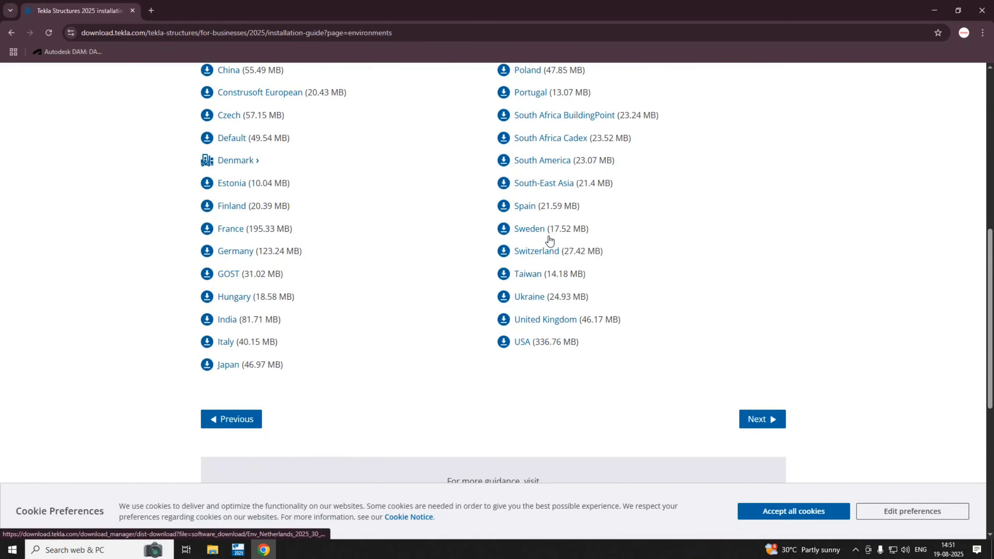
{"action": "scroll", "coordinate": [549, 240], "scroll_direction": "up", "scroll_amount": 4}
{"action": "scroll", "coordinate": [550, 240], "scroll_direction": "up", "scroll_amount": 2}
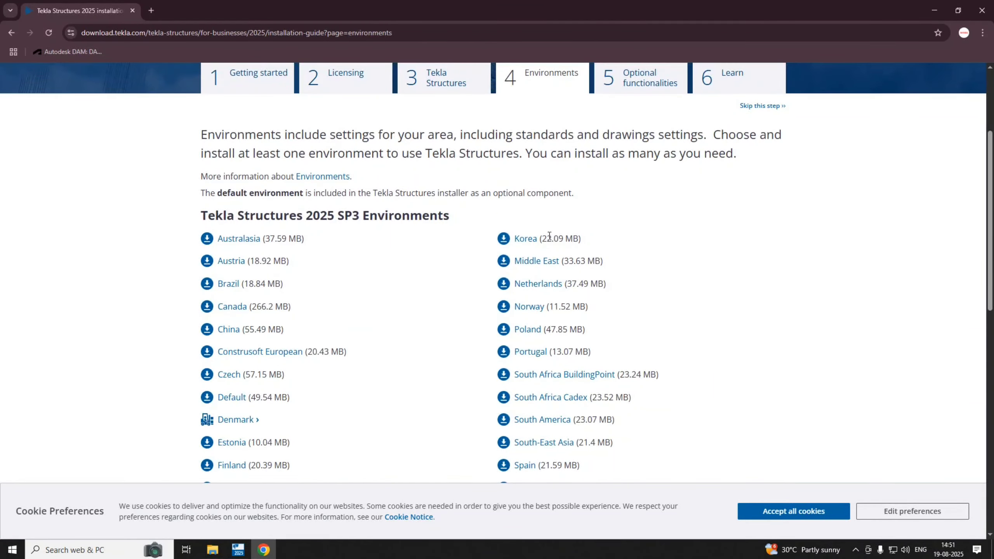
{"action": "scroll", "coordinate": [548, 242], "scroll_direction": "down", "scroll_amount": 3}
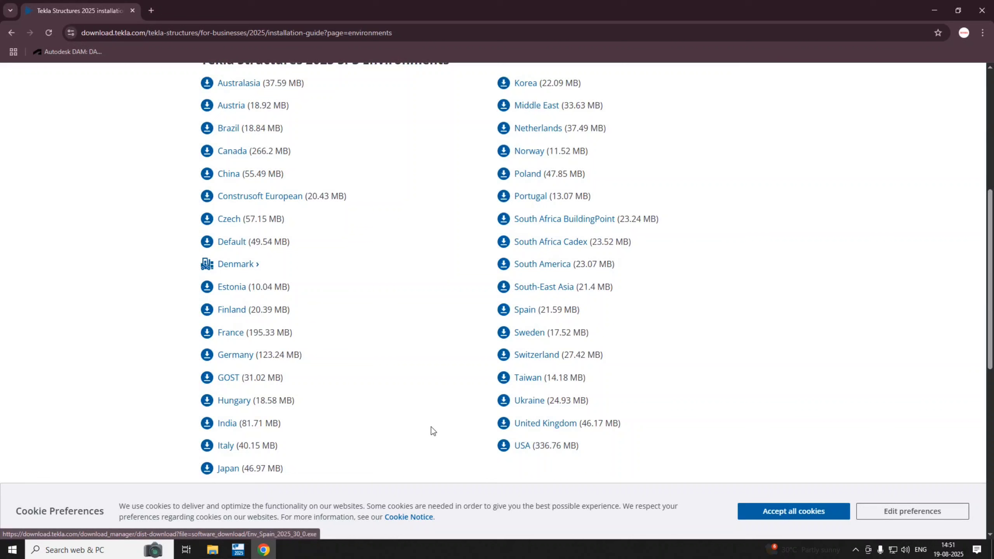
{"action": "left_click", "coordinate": [508, 427]}
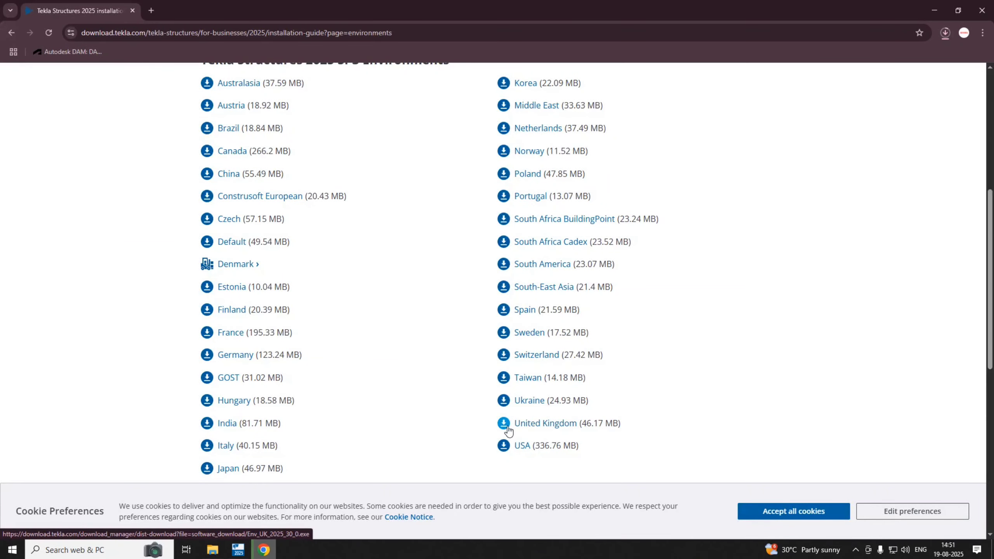
{"action": "scroll", "coordinate": [435, 338], "scroll_direction": "up", "scroll_amount": 6}
{"action": "scroll", "coordinate": [435, 338], "scroll_direction": "down", "scroll_amount": 7}
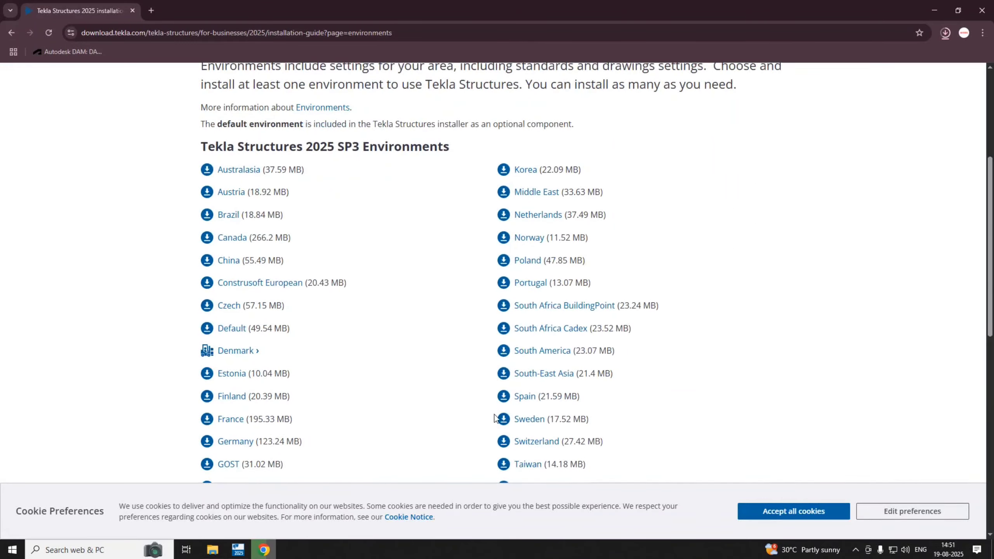
{"action": "scroll", "coordinate": [532, 380], "scroll_direction": "up", "scroll_amount": 8}
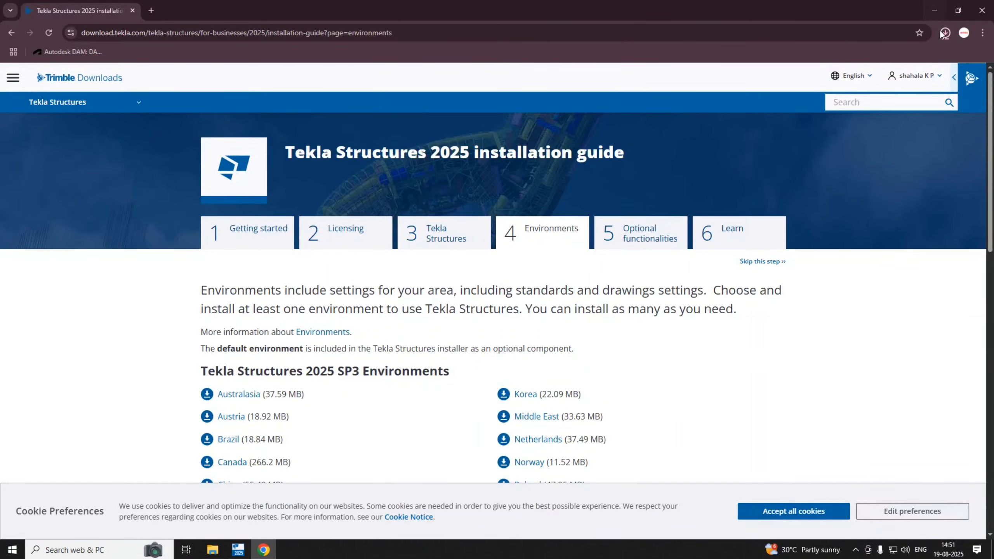
- Run the downloaded UK environment installer in English (United States), keep the default destination folder and complete the installation
{"action": "left_click", "coordinate": [946, 34]}
{"action": "left_click", "coordinate": [872, 63]}
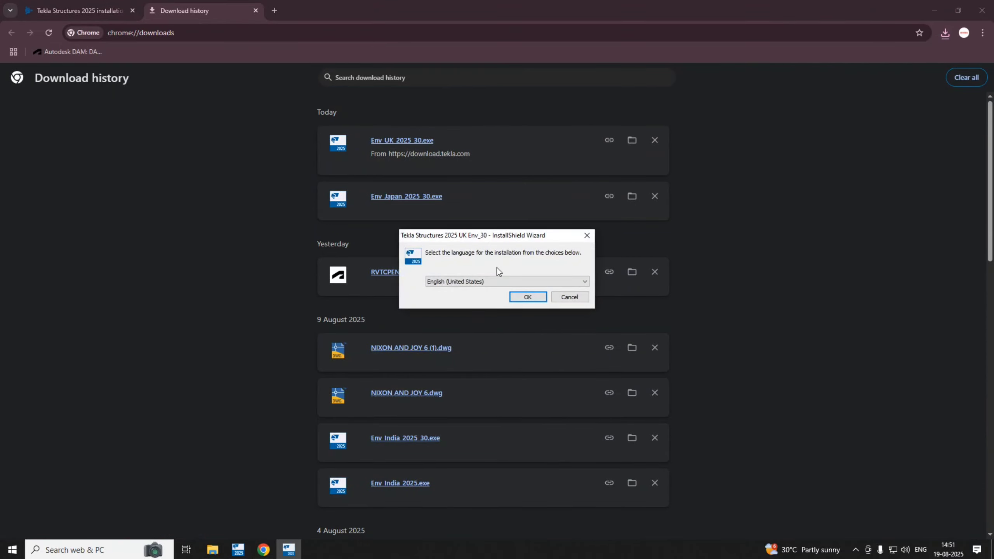
{"action": "left_click", "coordinate": [527, 297]}
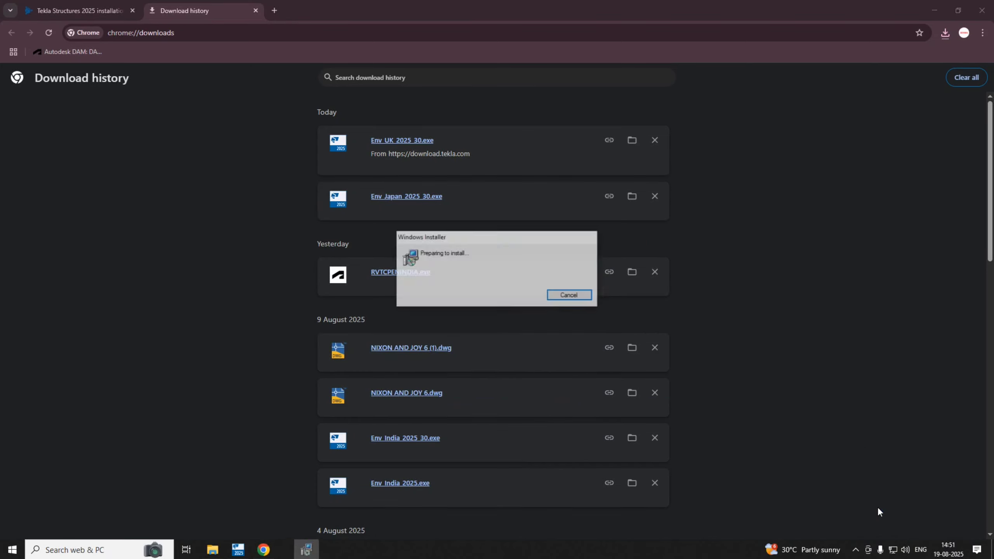
{"action": "left_click", "coordinate": [552, 358]}
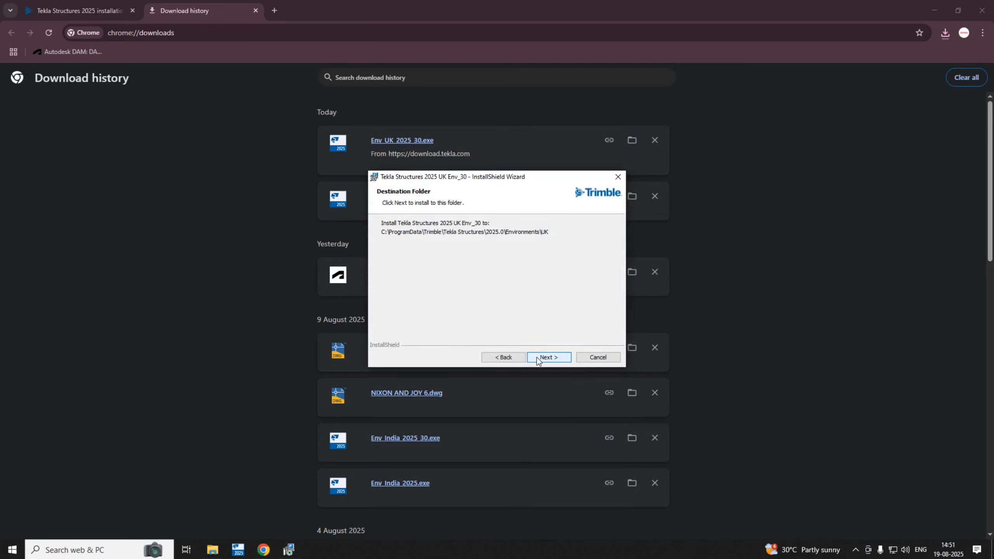
{"action": "left_click", "coordinate": [544, 357]}
{"action": "left_click", "coordinate": [541, 357]}
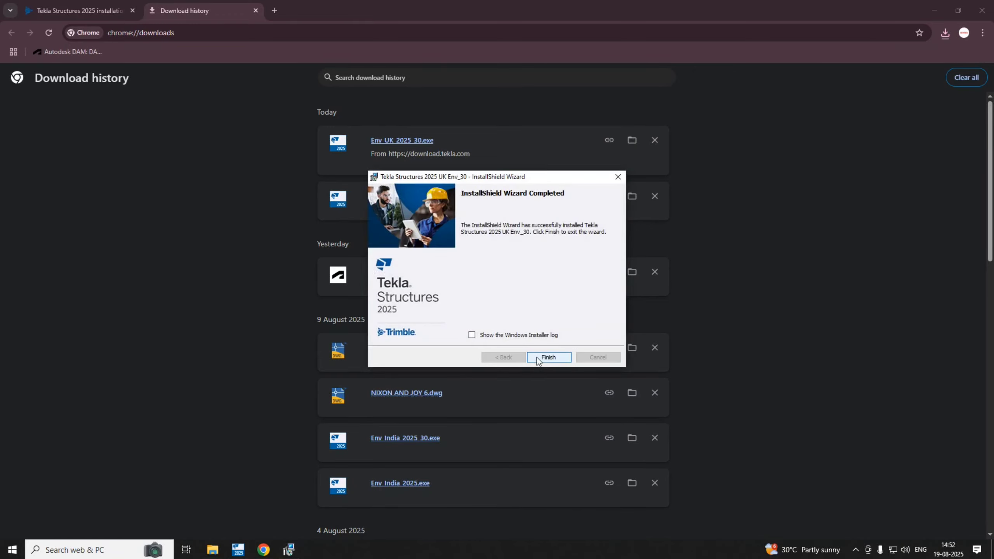
{"action": "left_click", "coordinate": [548, 357]}
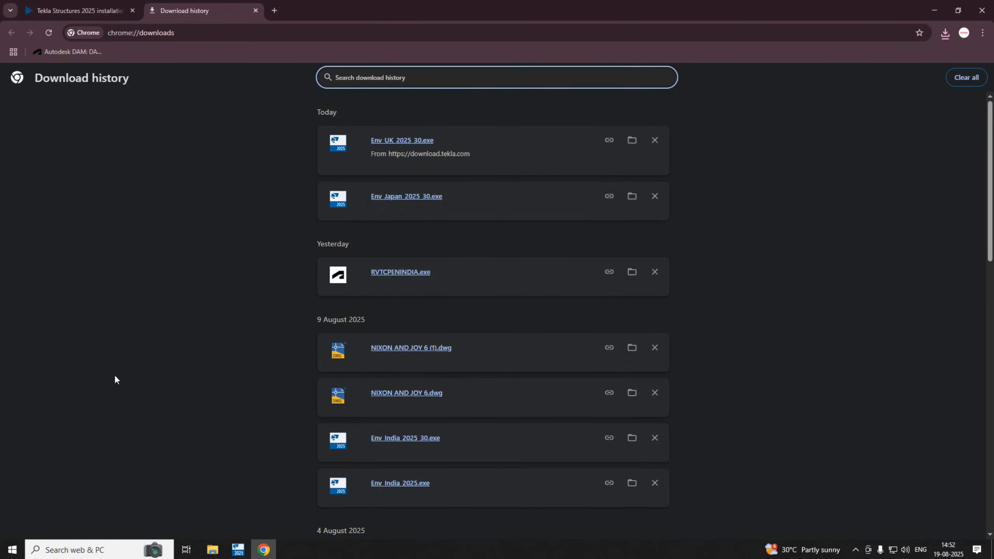
- Switch from the browser to the open Tekla Structures model, close its profile selection dialog and return to the desktop
{"action": "left_click", "coordinate": [934, 10]}
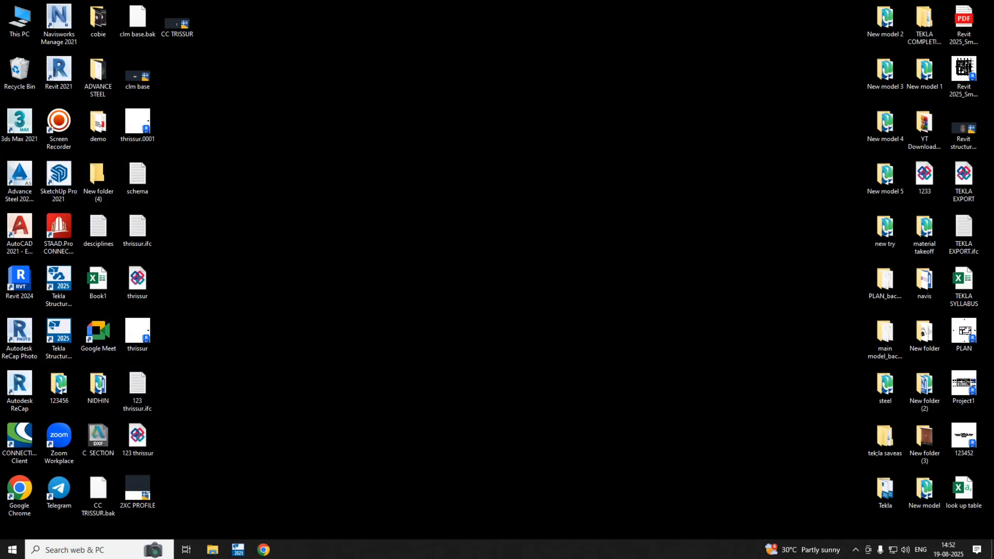
{"action": "left_click", "coordinate": [234, 555]}
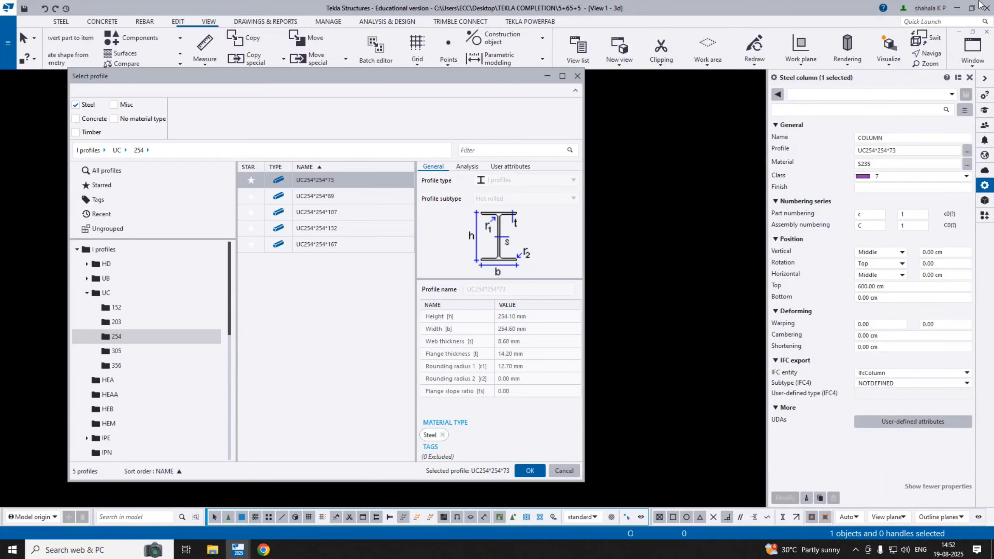
{"action": "left_click", "coordinate": [578, 76]}
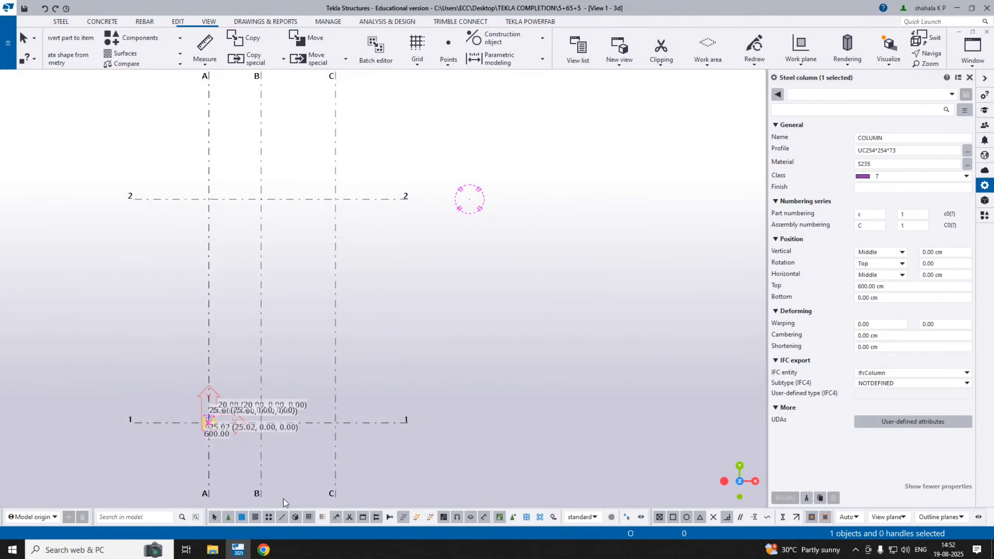
{"action": "left_click", "coordinate": [238, 550]}
{"action": "left_click", "coordinate": [238, 550]}
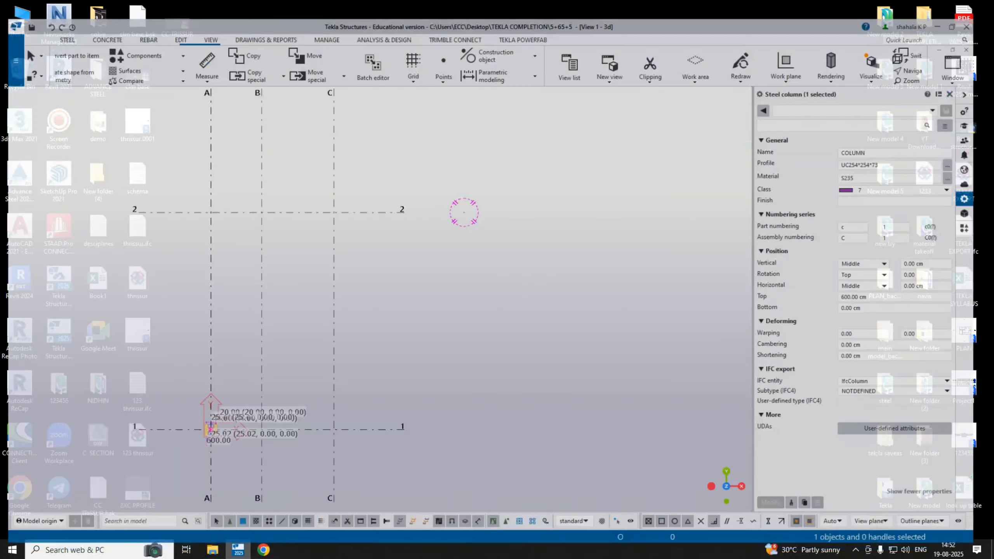
{"action": "left_click", "coordinate": [238, 550]}
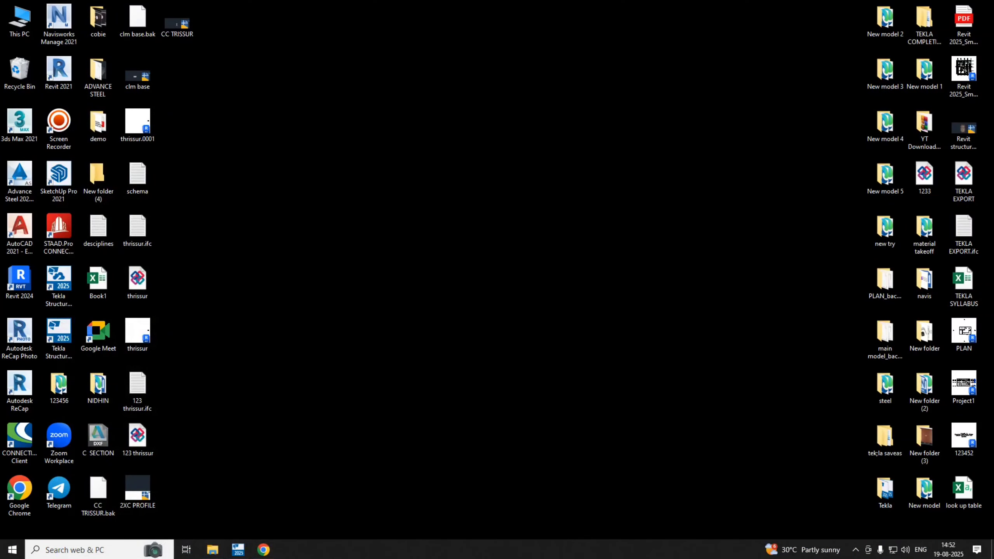
- Exit the running Tekla Structures session without saving the model and launch Tekla Structures again from the desktop
{"action": "right_click", "coordinate": [238, 550]}
{"action": "left_click", "coordinate": [261, 529]}
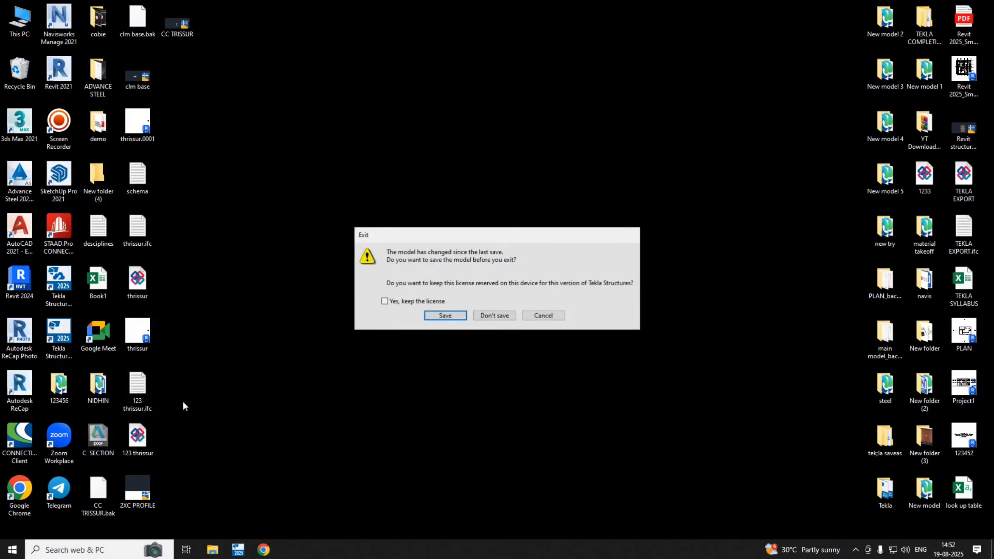
{"action": "left_click", "coordinate": [494, 318]}
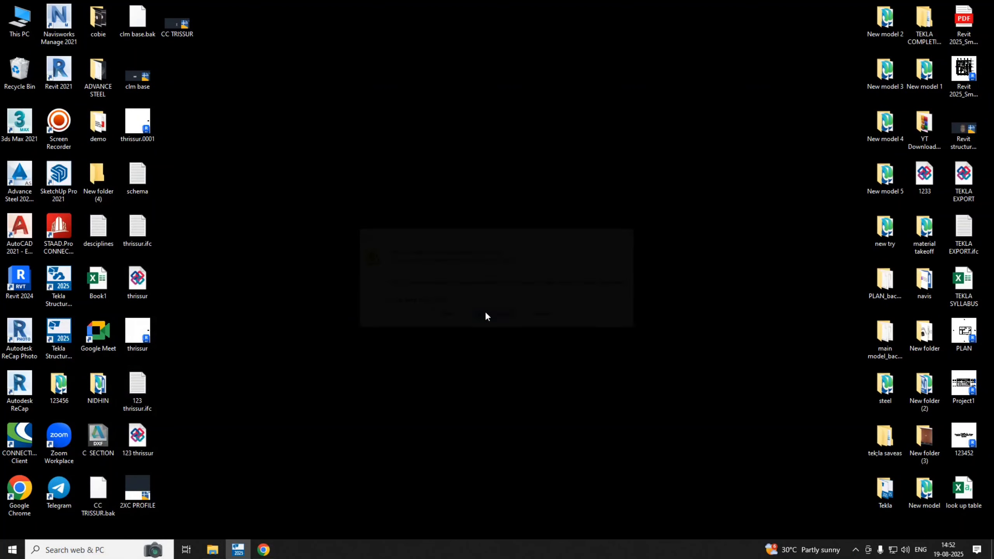
{"action": "double_click", "coordinate": [50, 338]}
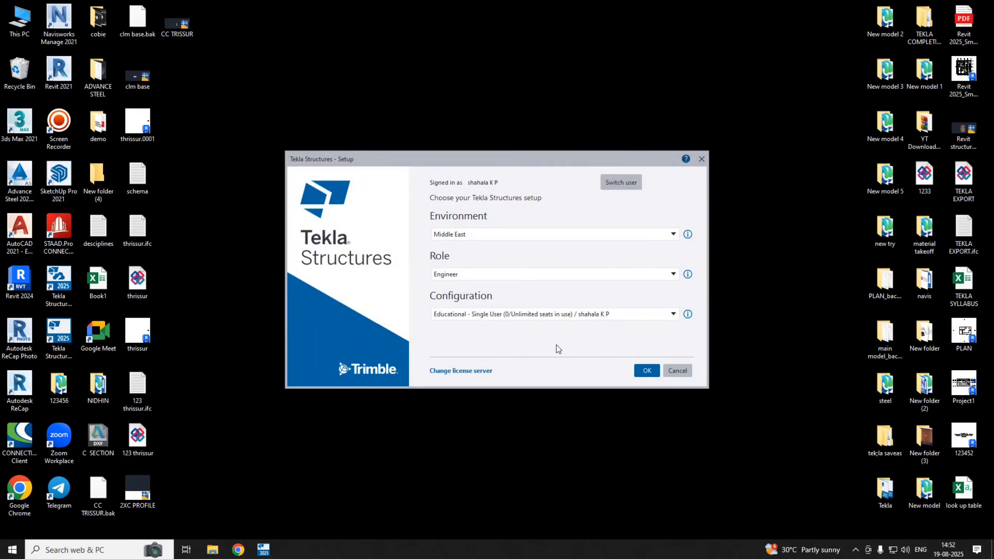
- Check the environments available in the Tekla Structures setup and select Middle East
{"action": "left_click", "coordinate": [560, 234]}
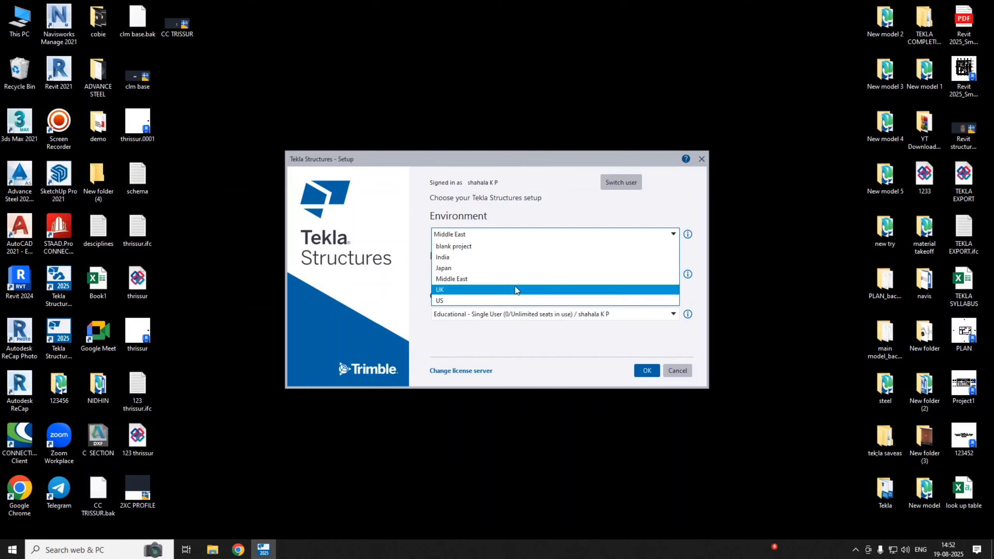
{"action": "left_click", "coordinate": [496, 278]}
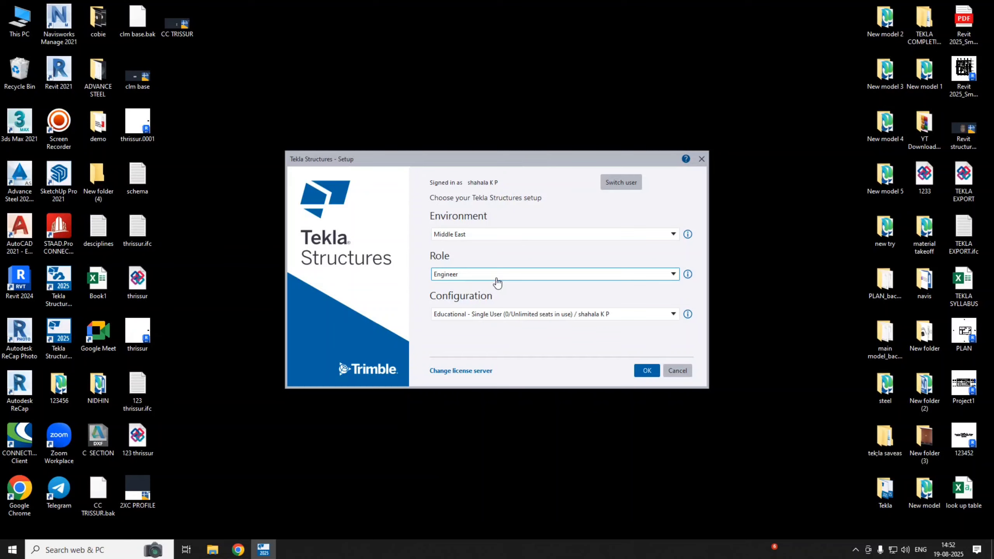
{"action": "left_click", "coordinate": [533, 239]}
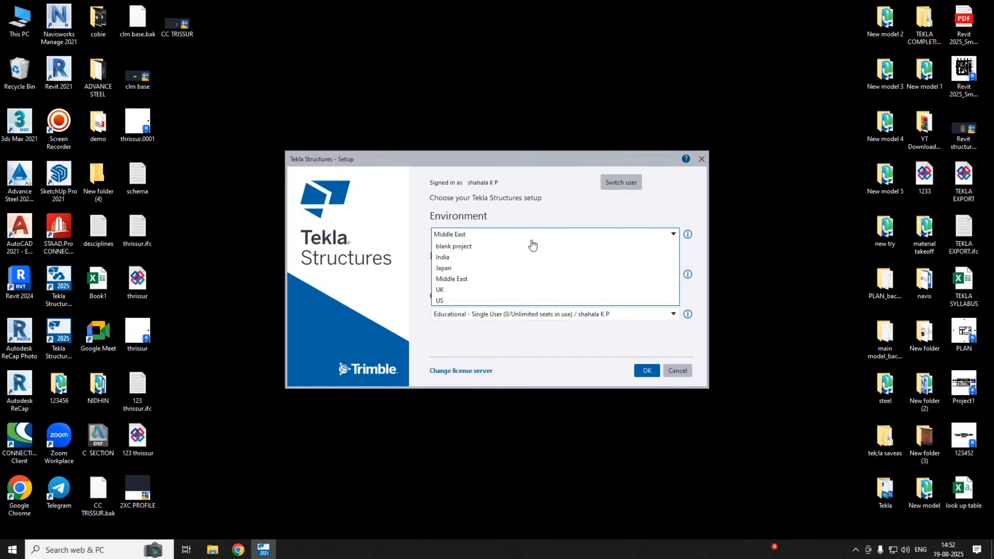
{"action": "left_click", "coordinate": [532, 240]}
{"action": "left_click", "coordinate": [532, 237]}
{"action": "left_click", "coordinate": [514, 279]}
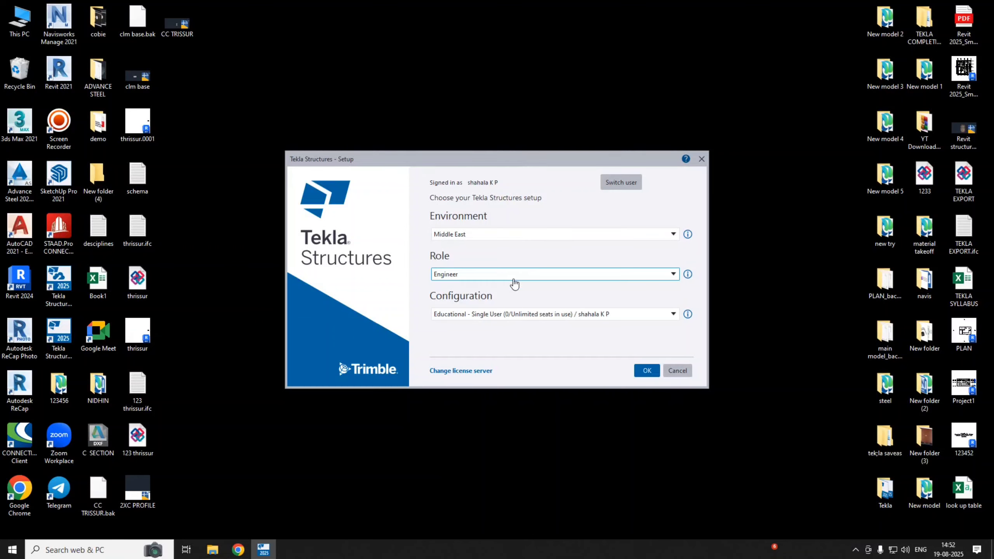
- Set the role to All, keep the Educational - Single User configuration and confirm the setup
{"action": "left_click", "coordinate": [536, 277]}
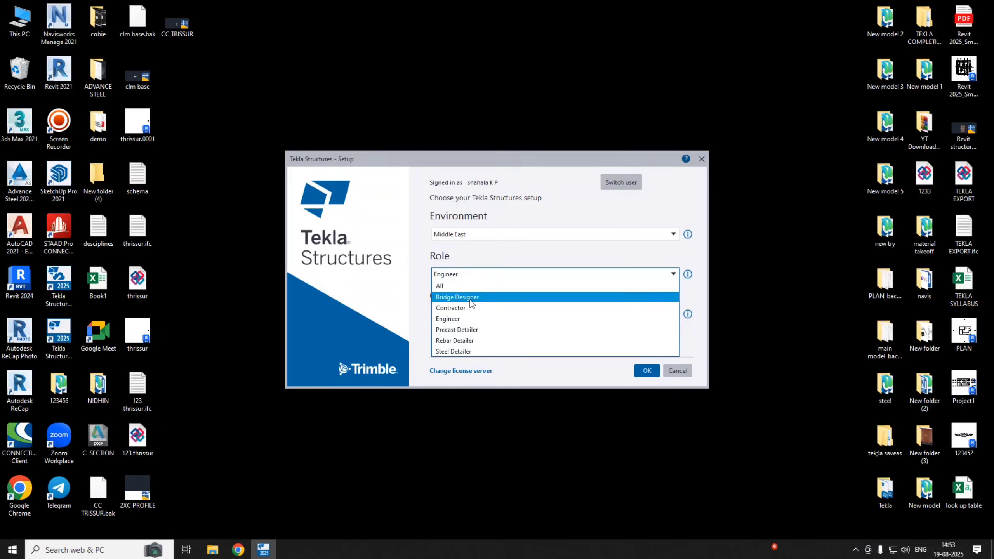
{"action": "left_click", "coordinate": [478, 287]}
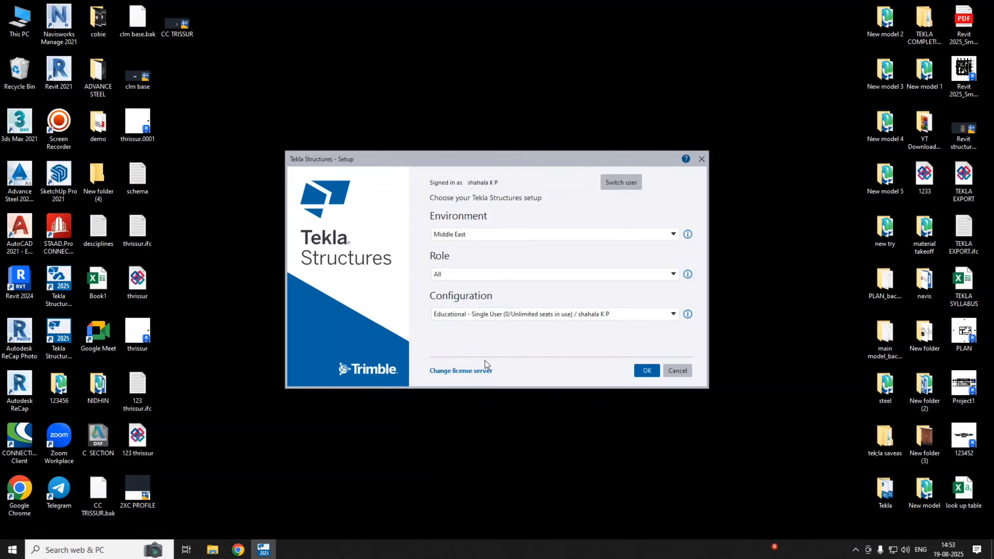
{"action": "left_click", "coordinate": [638, 314]}
{"action": "left_click", "coordinate": [623, 326]}
{"action": "left_click", "coordinate": [646, 372]}
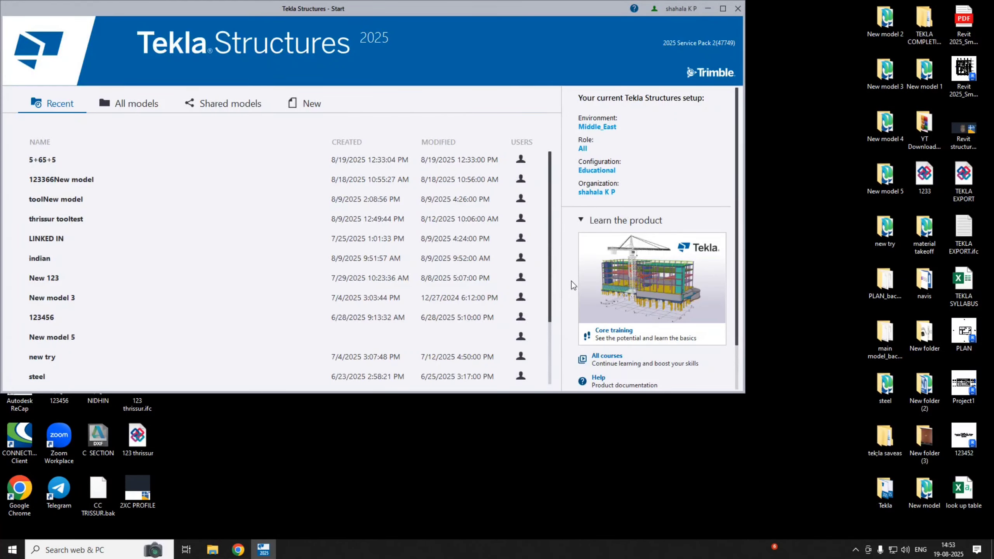
- Maximize the start window and look at the lists of all models and shared models
{"action": "left_click", "coordinate": [724, 10]}
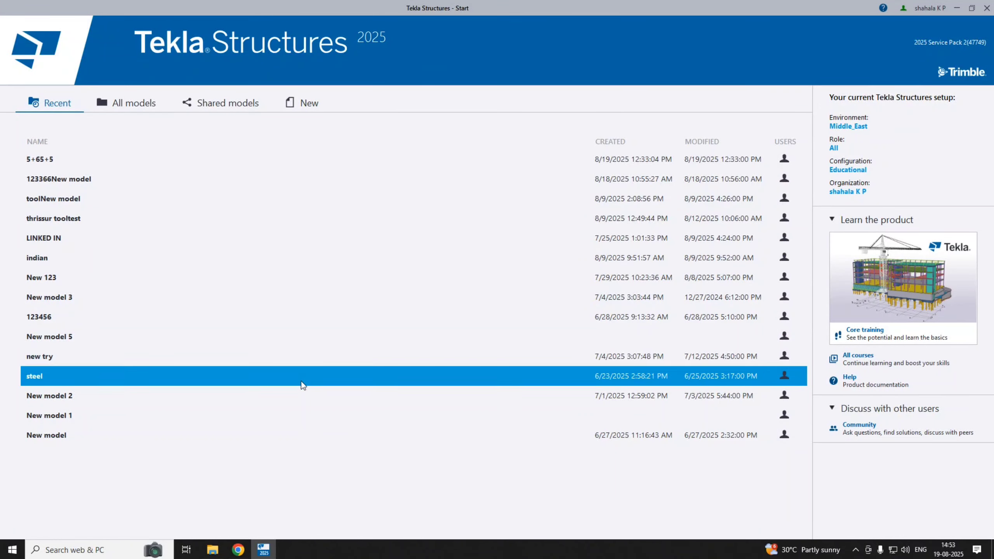
{"action": "left_click", "coordinate": [120, 109]}
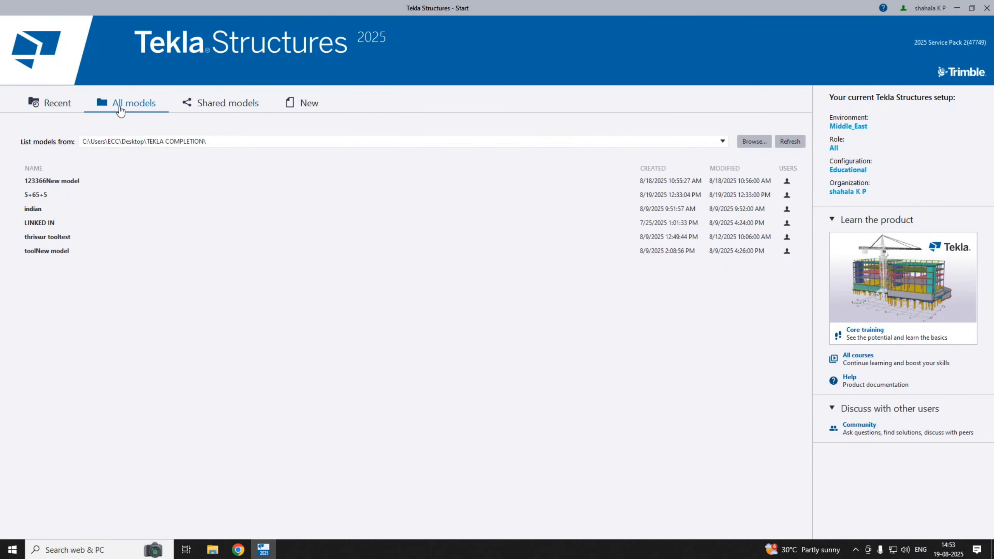
{"action": "left_click", "coordinate": [228, 107]}
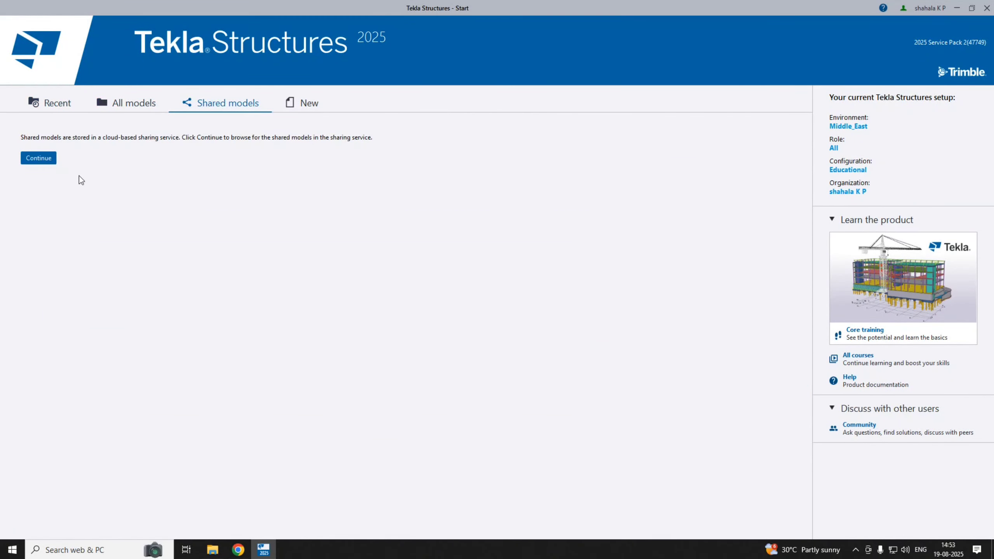
- Begin a new model and name it "tekla 3 pm"
{"action": "left_click", "coordinate": [316, 111]}
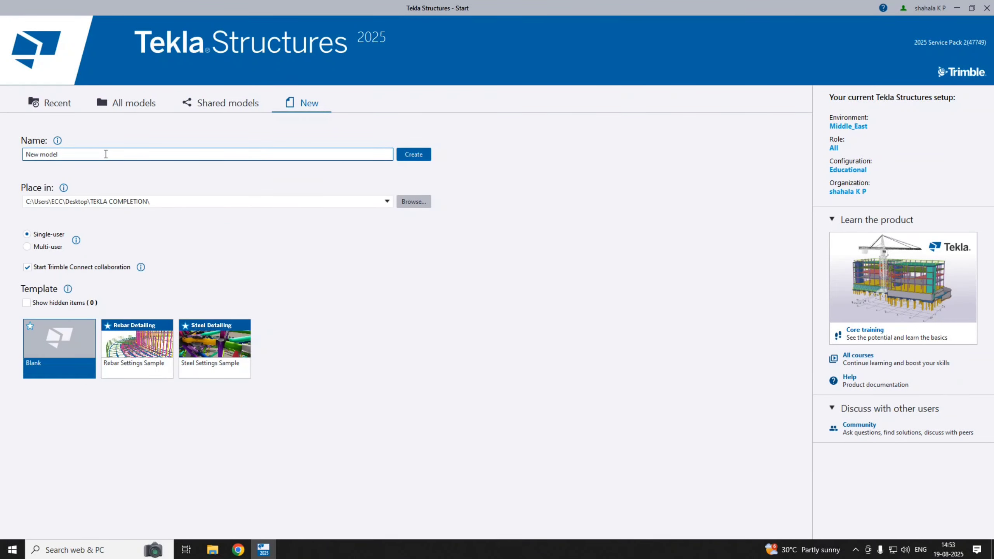
{"action": "left_click_drag", "start_coordinate": [106, 154], "coordinate": [2, 159]}
{"action": "type", "text": "tekla 3 pm"}
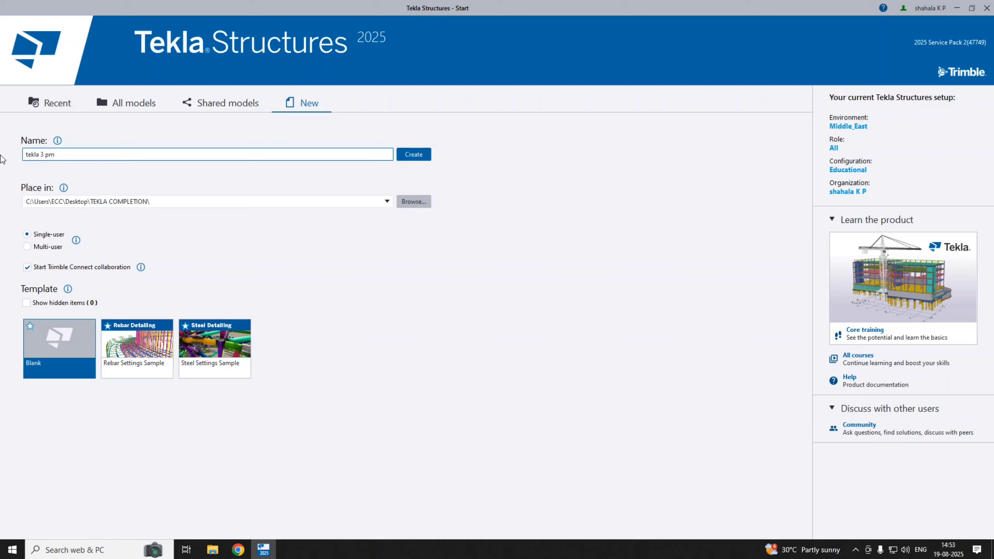
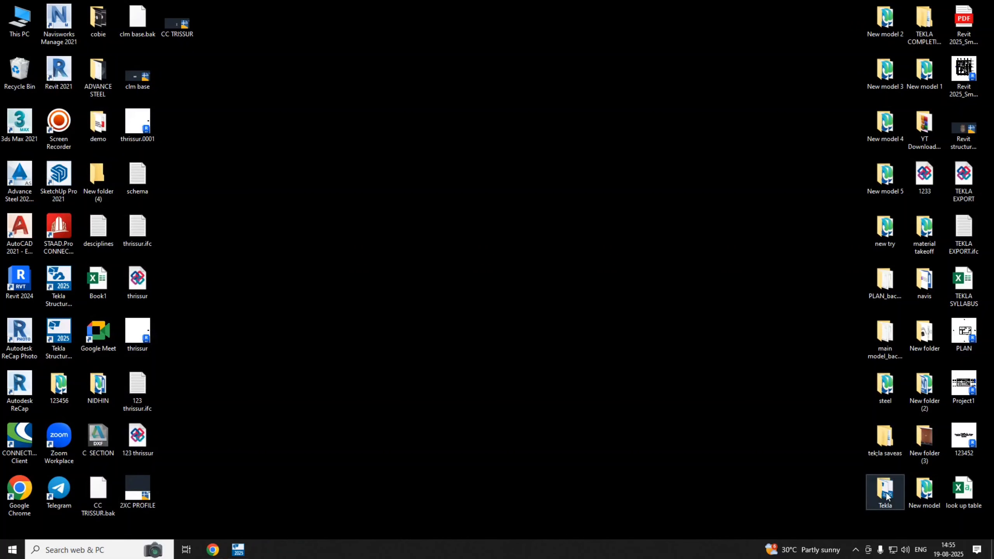
- Examine the contents of the New 123 model folder inside the desktop folder "tek;la saveas" and minimize the folder window
{"action": "double_click", "coordinate": [885, 438]}
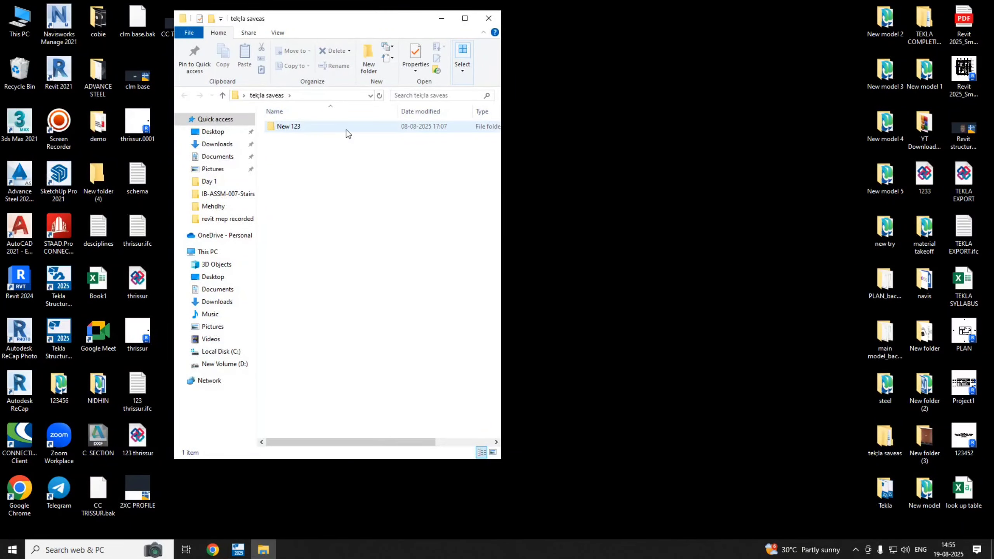
{"action": "double_click", "coordinate": [346, 128]}
{"action": "left_click", "coordinate": [279, 98]}
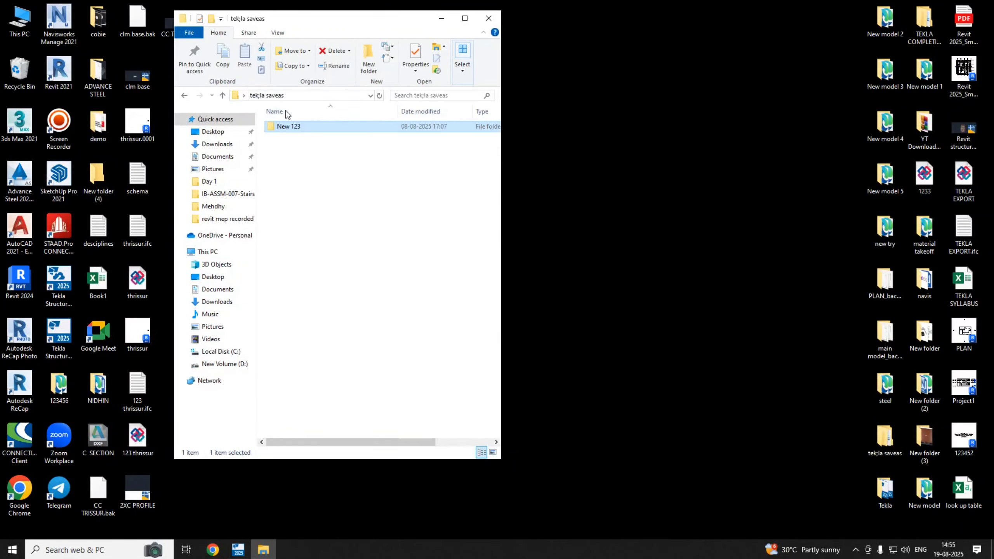
{"action": "double_click", "coordinate": [342, 129]}
{"action": "scroll", "coordinate": [349, 235], "scroll_direction": "down", "scroll_amount": 8}
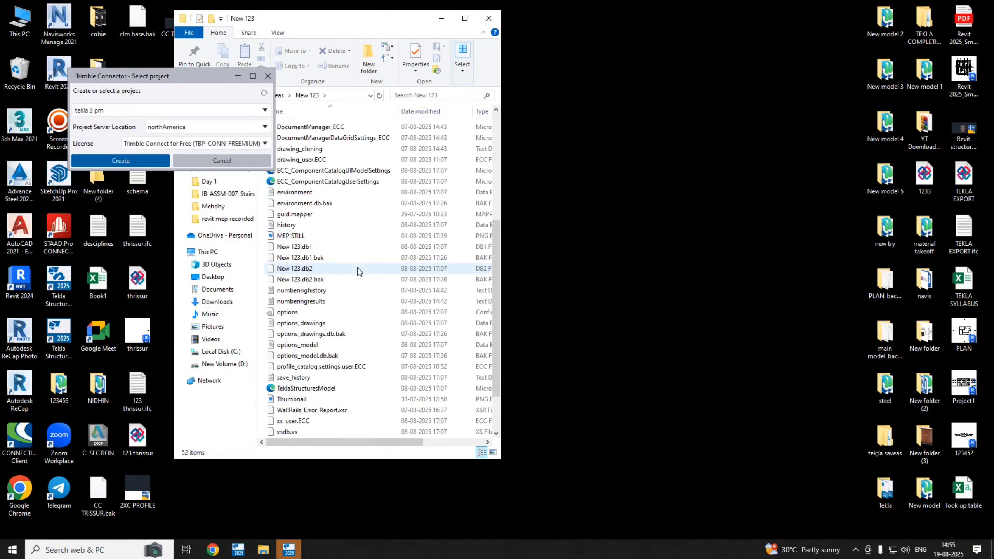
{"action": "scroll", "coordinate": [358, 268], "scroll_direction": "up", "scroll_amount": 8}
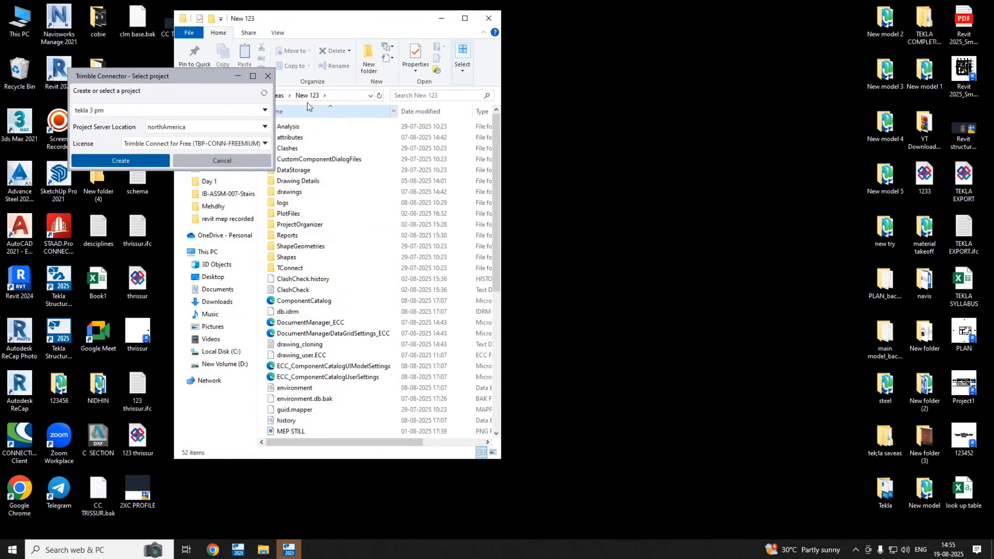
{"action": "left_click", "coordinate": [280, 95]}
{"action": "left_click", "coordinate": [246, 76]}
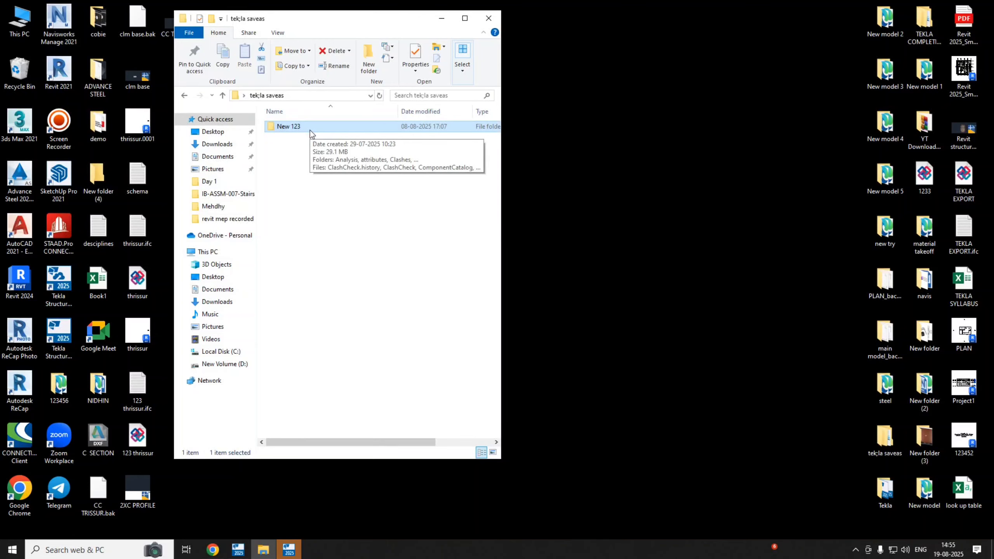
{"action": "left_click", "coordinate": [442, 19]}
- Switch to the "tekla 3 pm" model and try to create its Trimble Connector project on the northAmerica server with the free license
{"action": "left_click", "coordinate": [290, 551]}
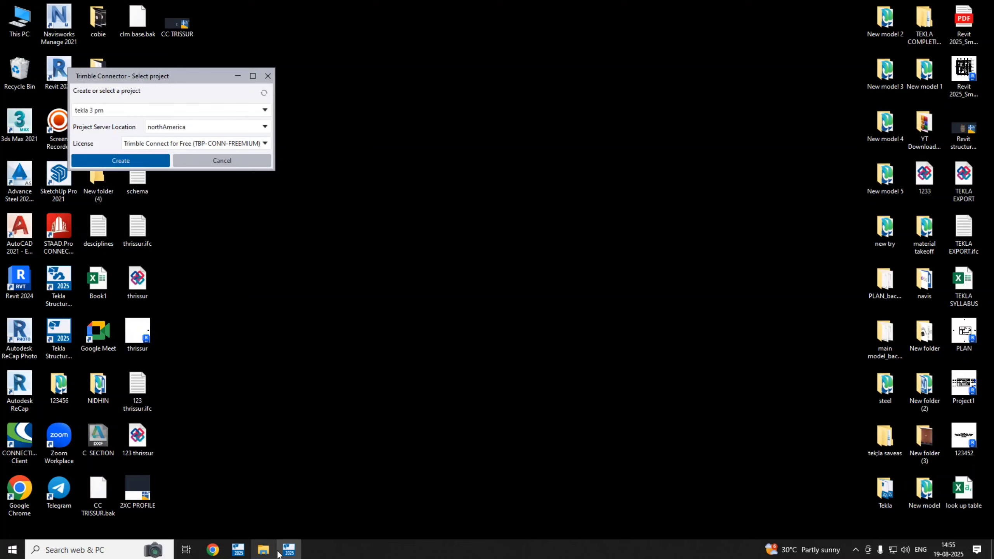
{"action": "left_click", "coordinate": [239, 552]}
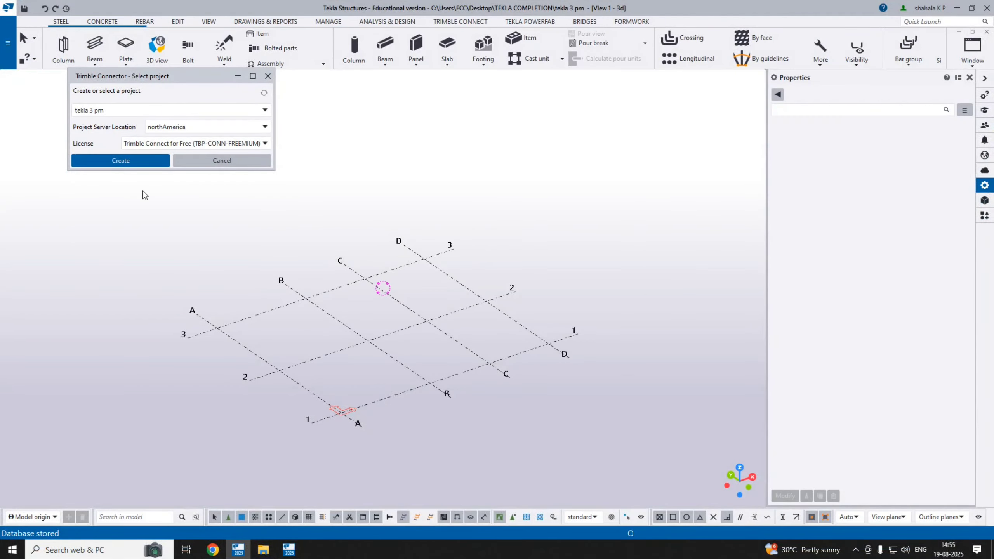
{"action": "left_click", "coordinate": [148, 162]}
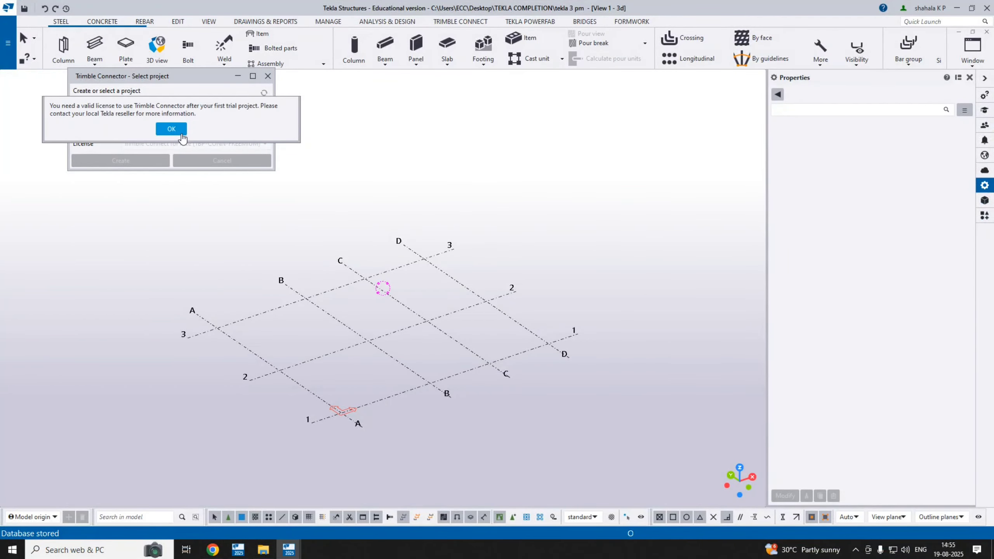
{"action": "left_click", "coordinate": [172, 127]}
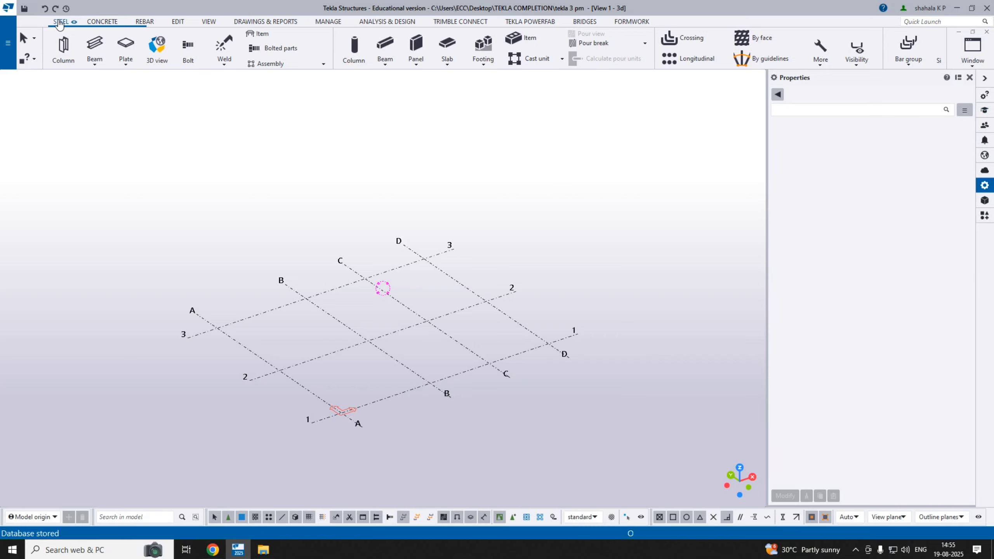
- Look over the rebar, edit and view commands and the application-level commands such as saving, importing, exporting and settings
{"action": "left_click", "coordinate": [153, 21]}
{"action": "left_click", "coordinate": [149, 22]}
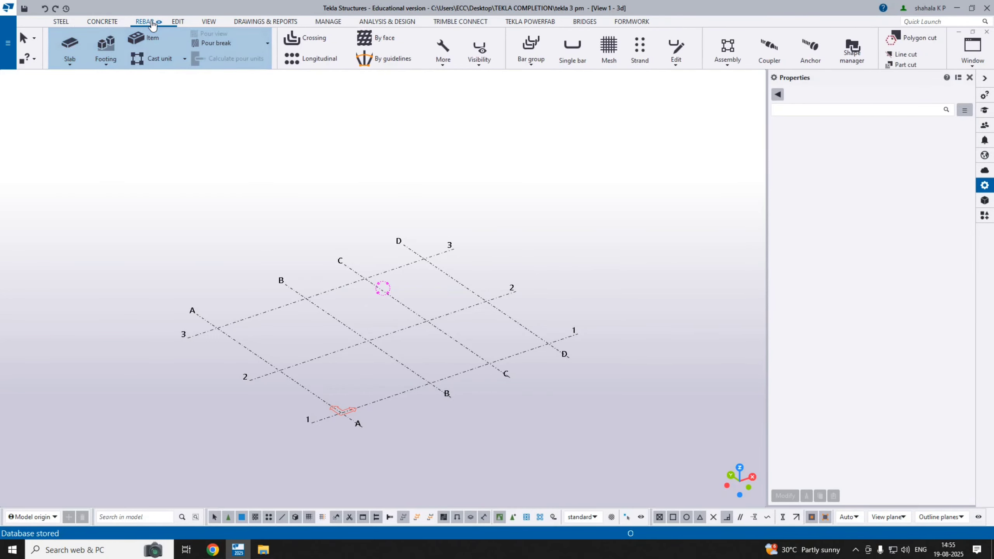
{"action": "left_click", "coordinate": [177, 22]}
{"action": "left_click", "coordinate": [209, 22]}
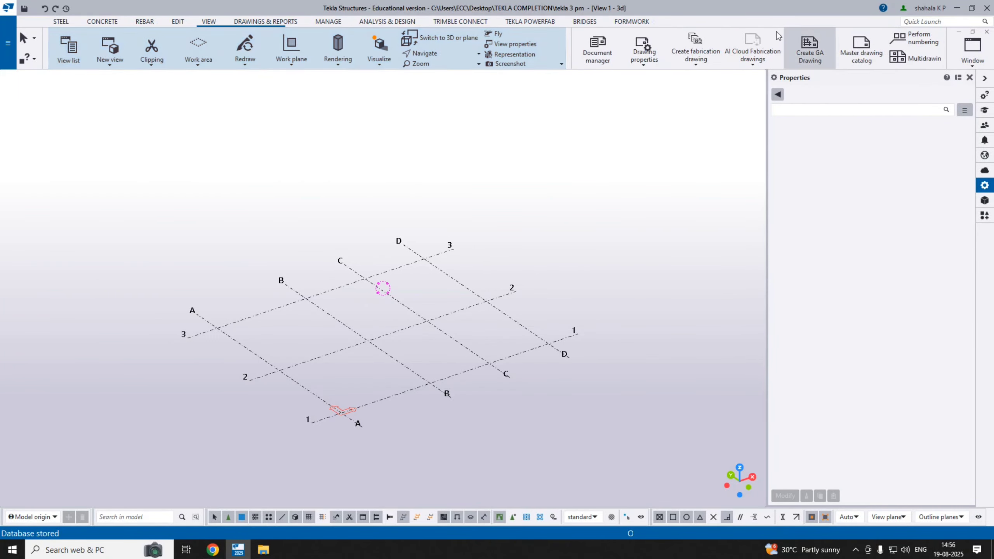
{"action": "left_click", "coordinate": [63, 22]}
{"action": "left_click", "coordinate": [6, 37]}
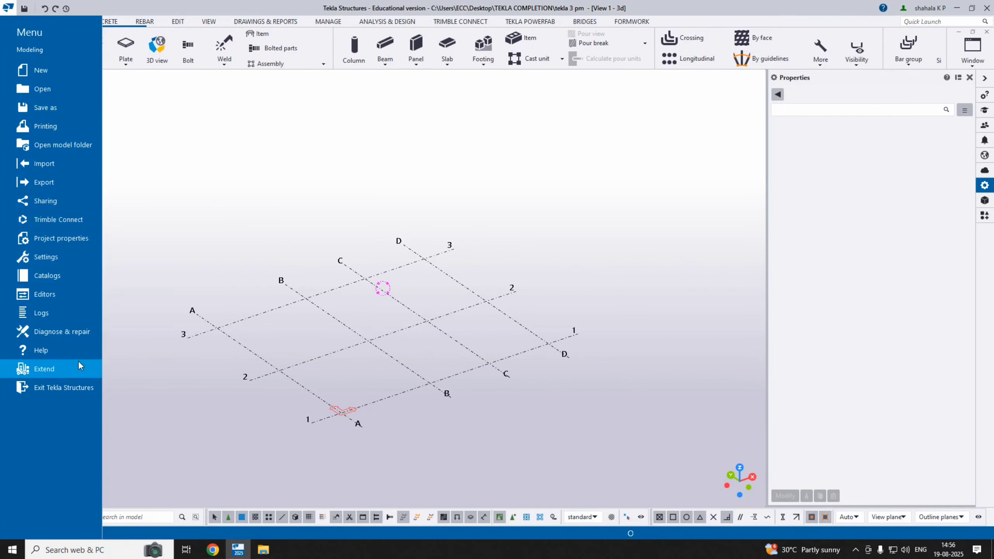
{"action": "left_click", "coordinate": [242, 235]}
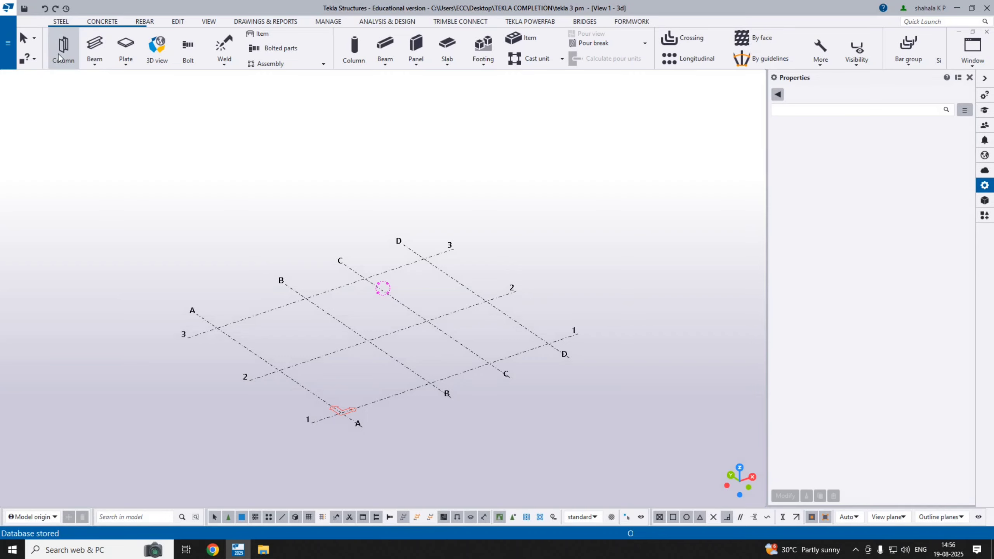
- Browse the whole range of modeling, drawing, management, analysis and Trimble Connect commands and return to the steel commands
{"action": "scroll", "coordinate": [225, 39], "scroll_direction": "down", "scroll_amount": 10}
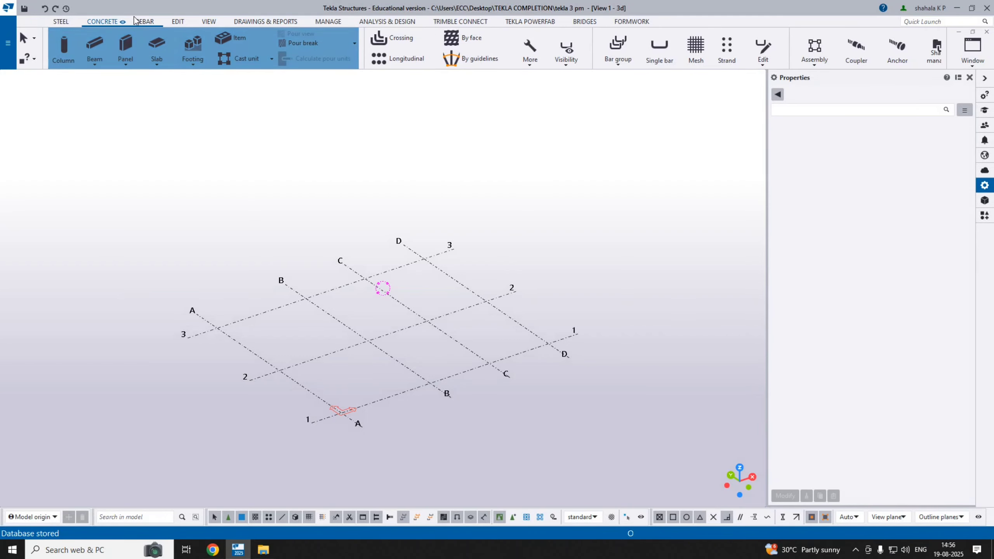
{"action": "scroll", "coordinate": [225, 39], "scroll_direction": "down", "scroll_amount": 8}
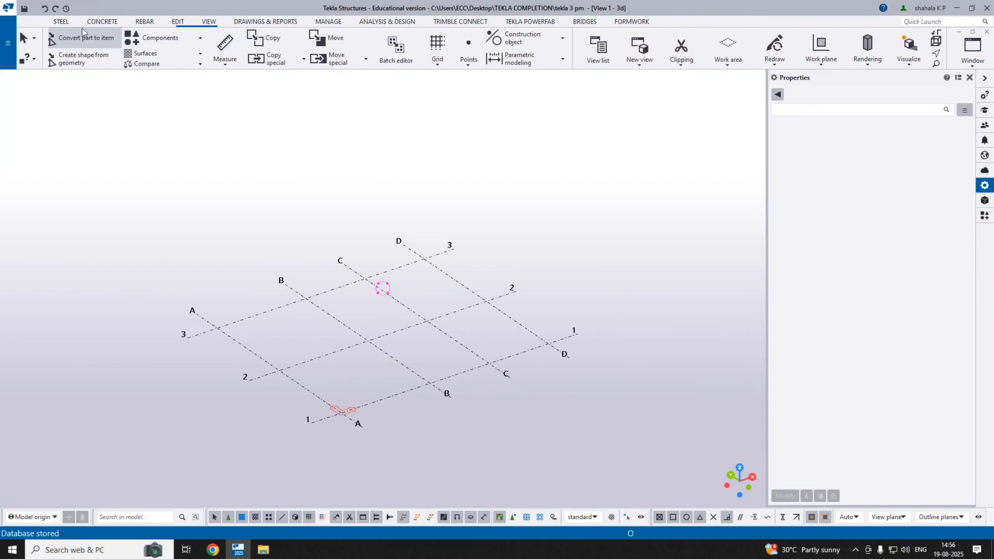
{"action": "scroll", "coordinate": [461, 45], "scroll_direction": "down", "scroll_amount": 3}
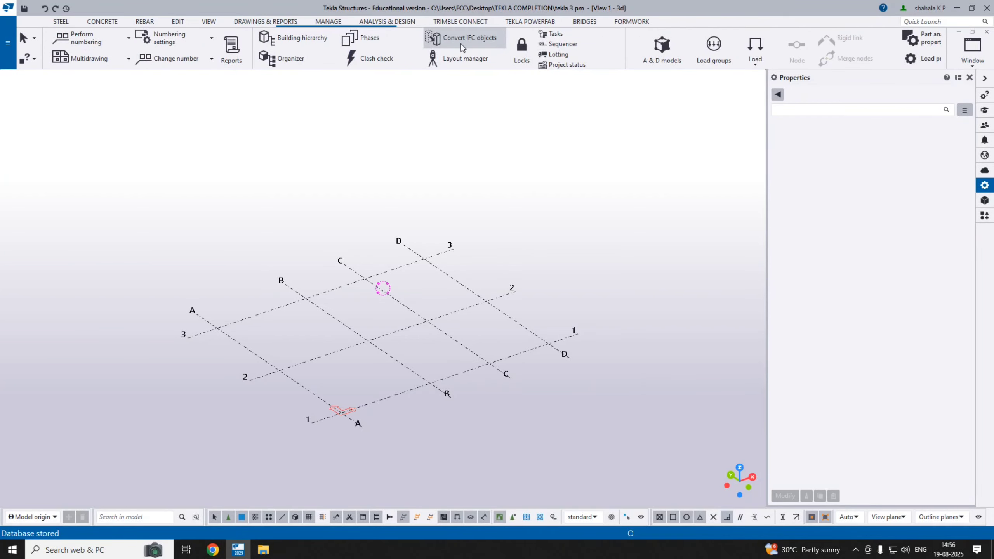
{"action": "scroll", "coordinate": [610, 54], "scroll_direction": "down", "scroll_amount": 8}
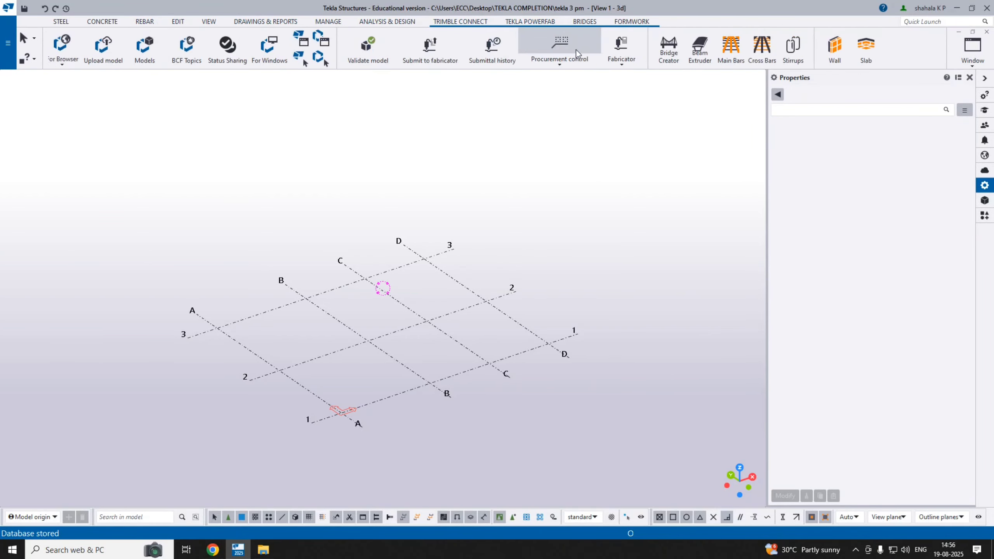
{"action": "scroll", "coordinate": [616, 54], "scroll_direction": "up", "scroll_amount": 10}
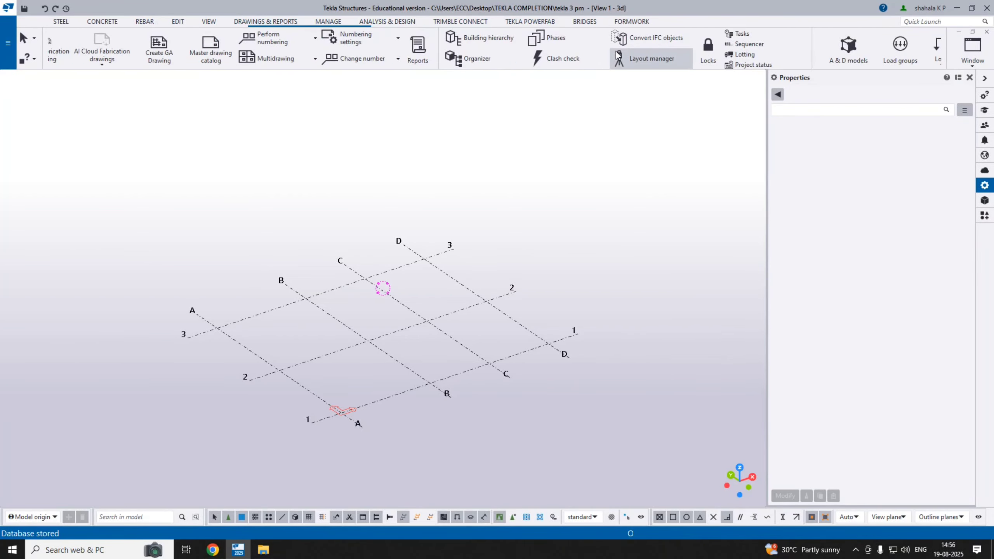
{"action": "left_click", "coordinate": [61, 22]}
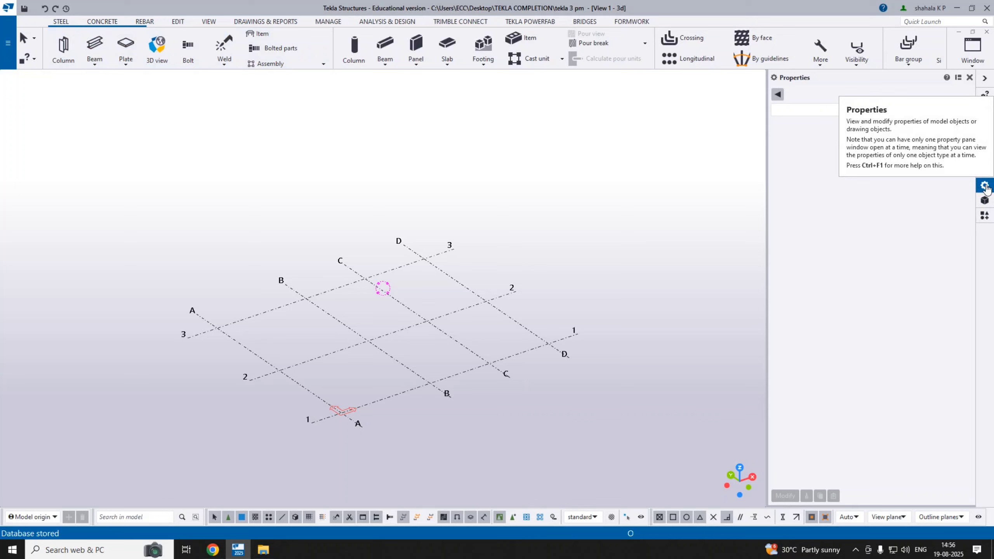
- Show the rectangular grid's properties, then open the custom inquiry pane with the Standard report type and deselect the grid
{"action": "left_click", "coordinate": [443, 333]}
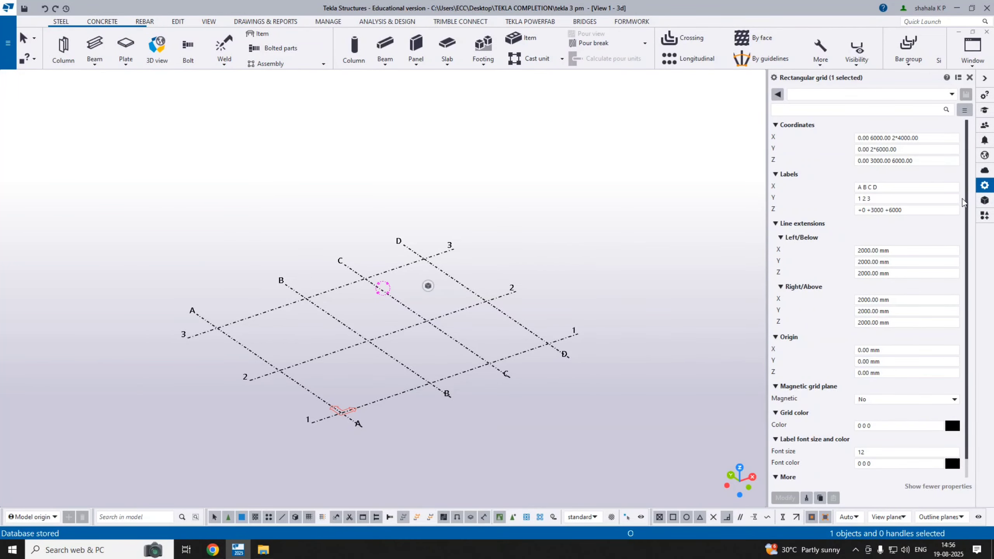
{"action": "left_click", "coordinate": [985, 95]}
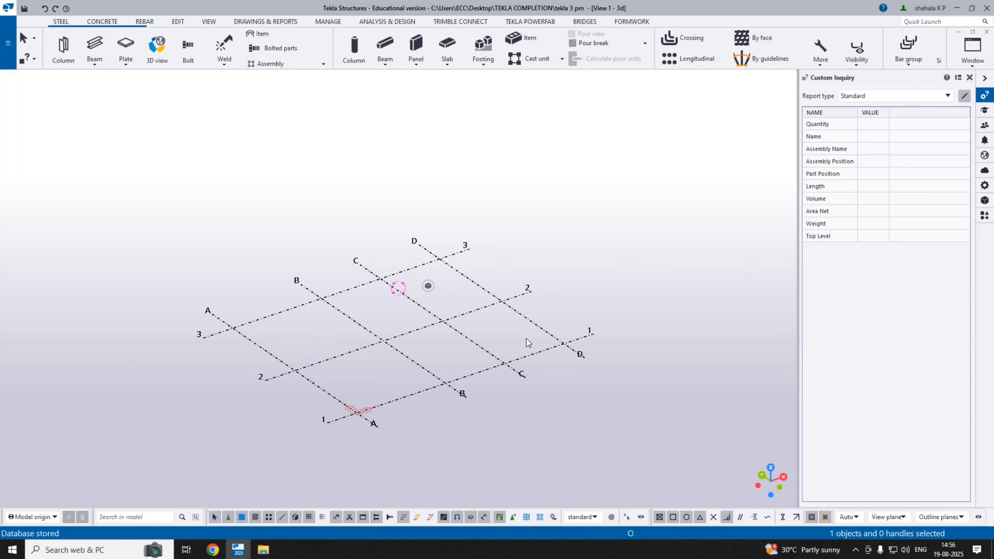
{"action": "left_click", "coordinate": [602, 258]}
{"action": "scroll", "coordinate": [466, 314], "scroll_direction": "up", "scroll_amount": 1}
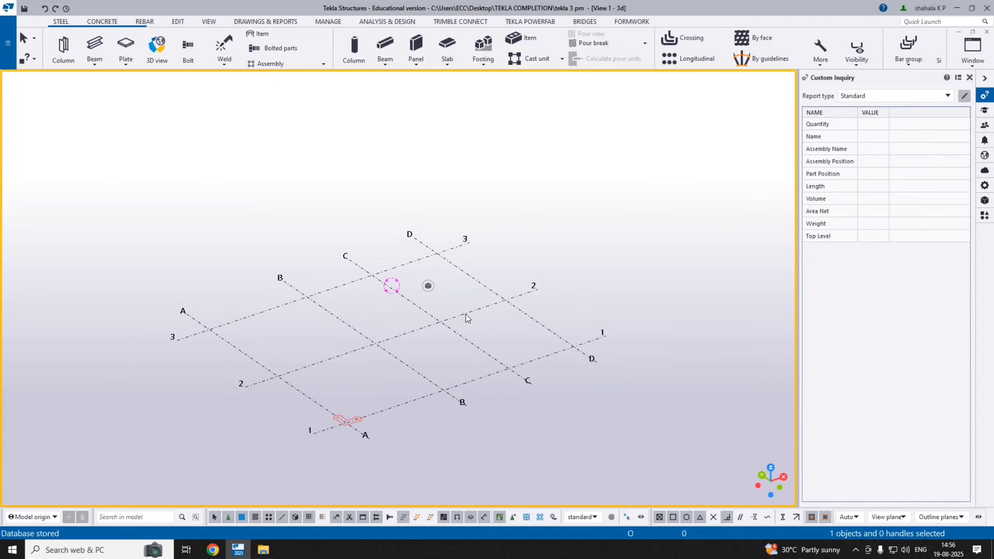
{"action": "middle_click_drag", "start_coordinate": [466, 315], "coordinate": [419, 325]}
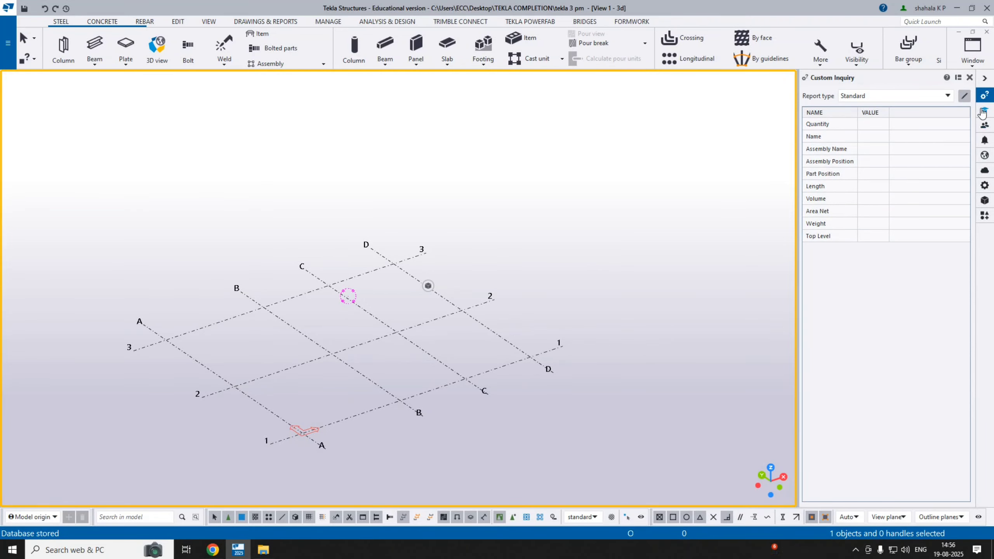
- View the reference models list and search the applications and components catalog for "base"
{"action": "left_click", "coordinate": [985, 201]}
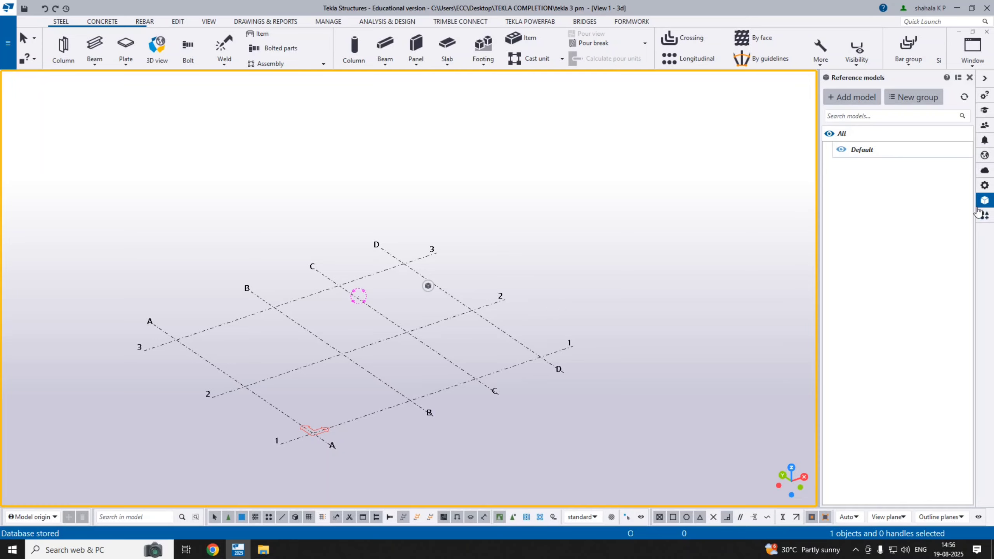
{"action": "left_click", "coordinate": [985, 218]}
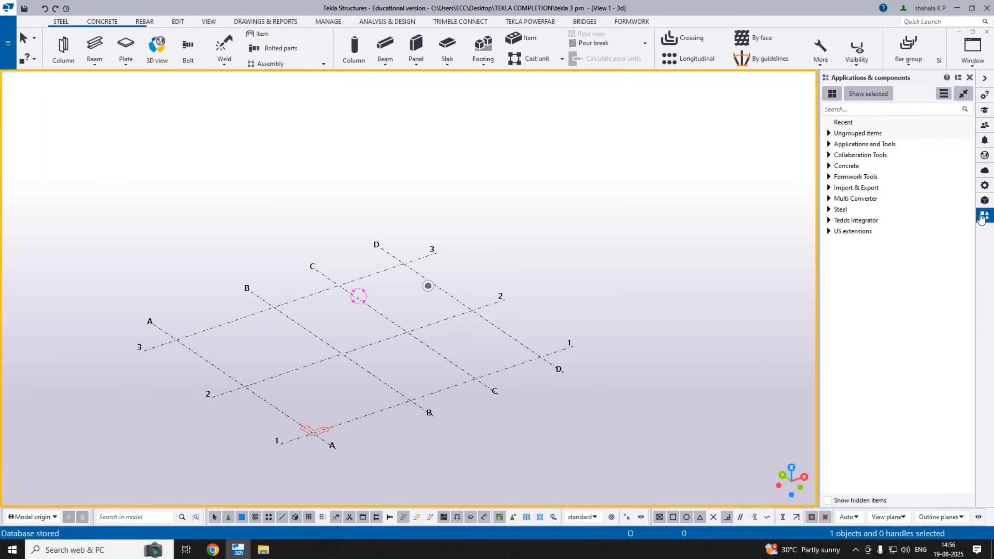
{"action": "left_click", "coordinate": [840, 109]}
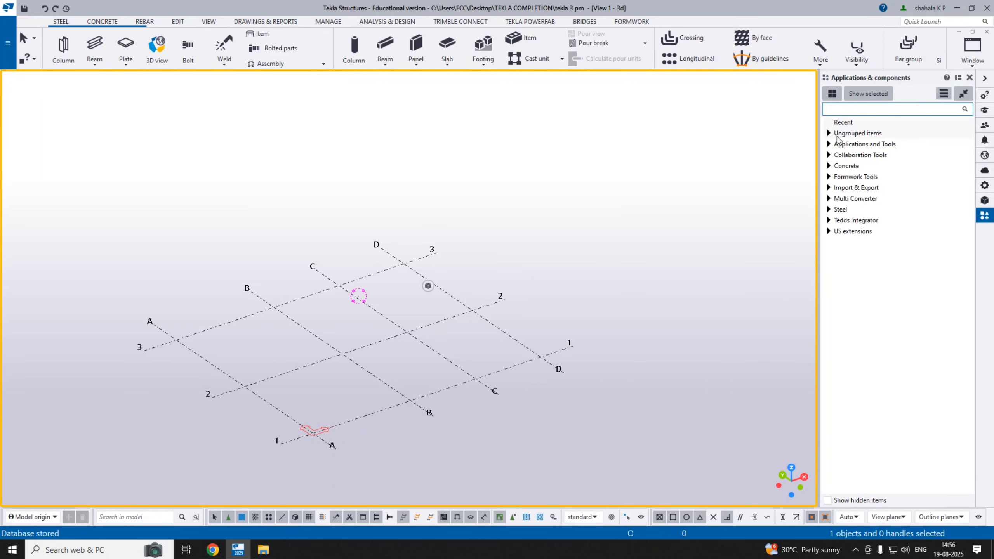
{"action": "type", "text": "base"}
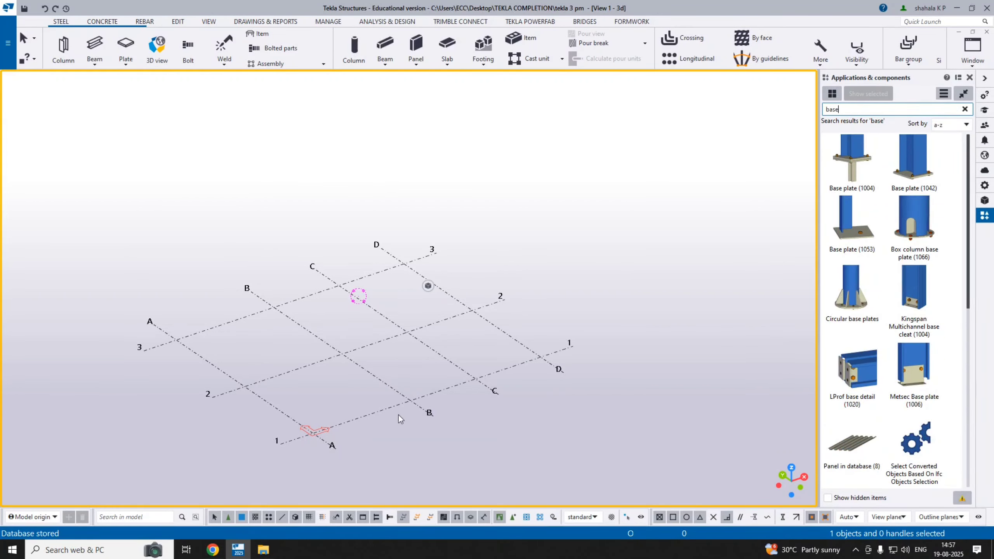
{"action": "scroll", "coordinate": [392, 415], "scroll_direction": "down", "scroll_amount": 2}
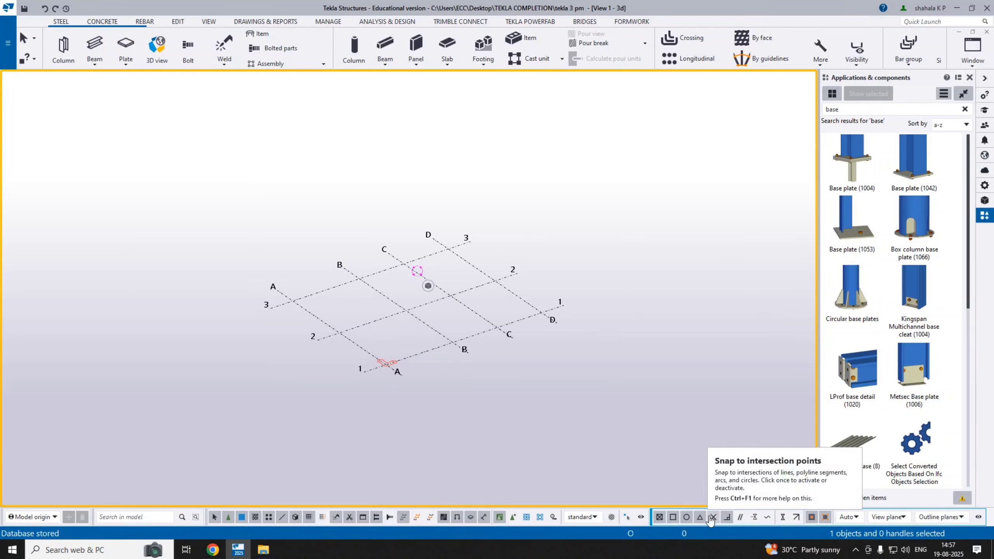
{"action": "scroll", "coordinate": [459, 387], "scroll_direction": "down", "scroll_amount": 2}
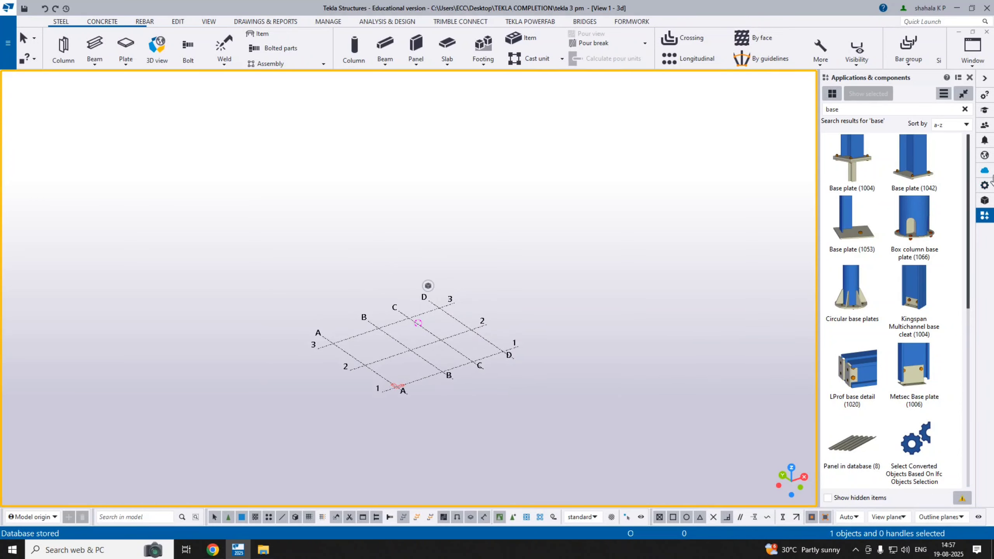
- Bring back the object properties pane and cascade the open model views
{"action": "left_click", "coordinate": [985, 185]}
{"action": "scroll", "coordinate": [451, 292], "scroll_direction": "down", "scroll_amount": 3}
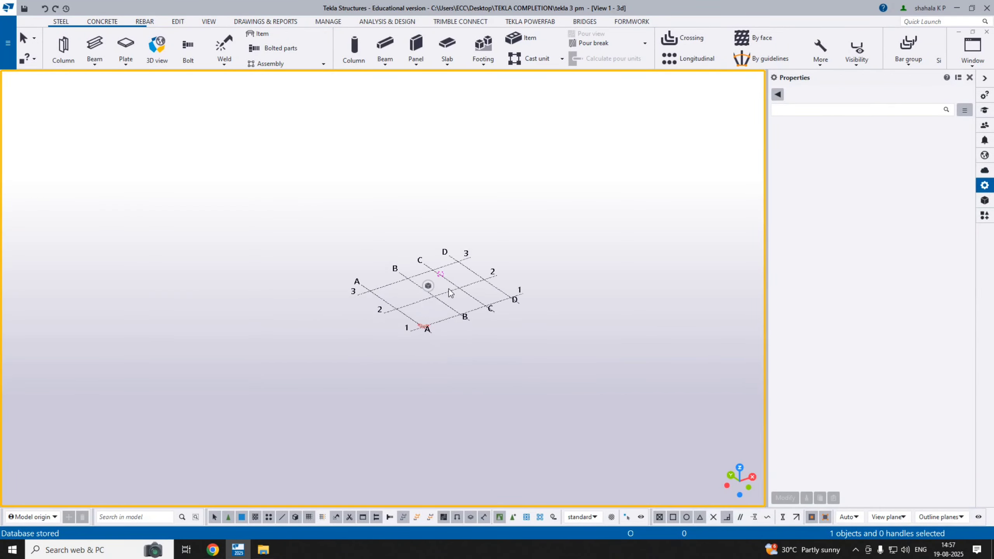
{"action": "scroll", "coordinate": [450, 293], "scroll_direction": "up", "scroll_amount": 5}
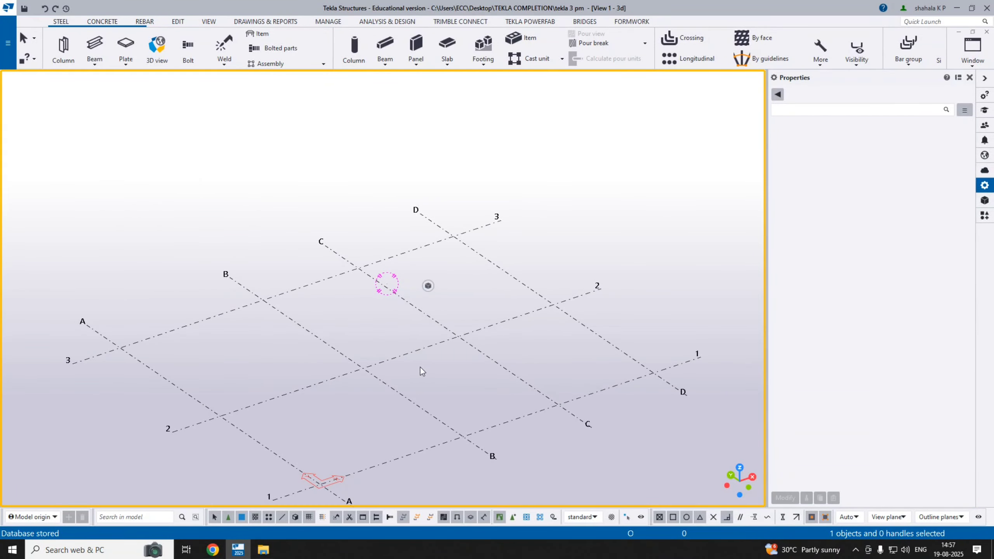
{"action": "scroll", "coordinate": [441, 367], "scroll_direction": "down", "scroll_amount": 1}
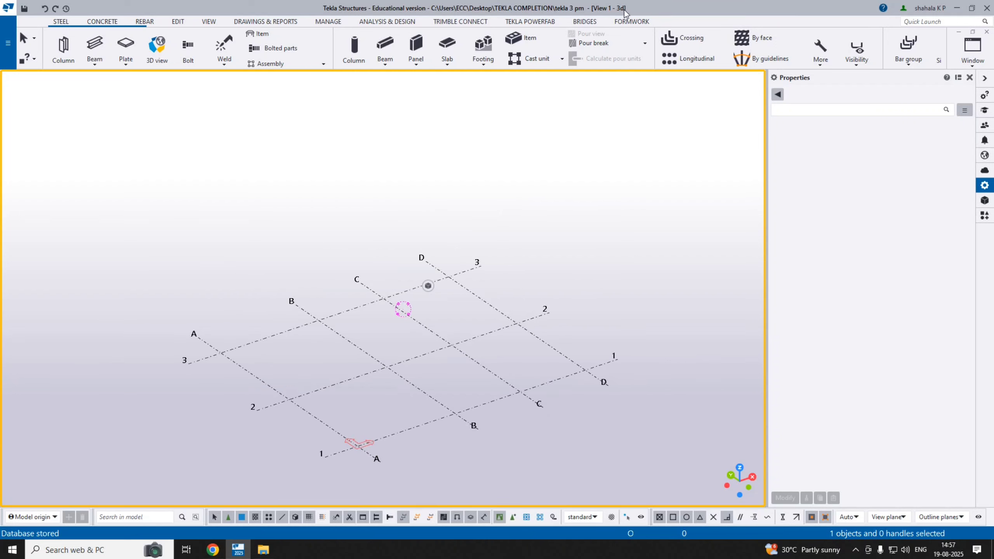
{"action": "left_click", "coordinate": [979, 52]}
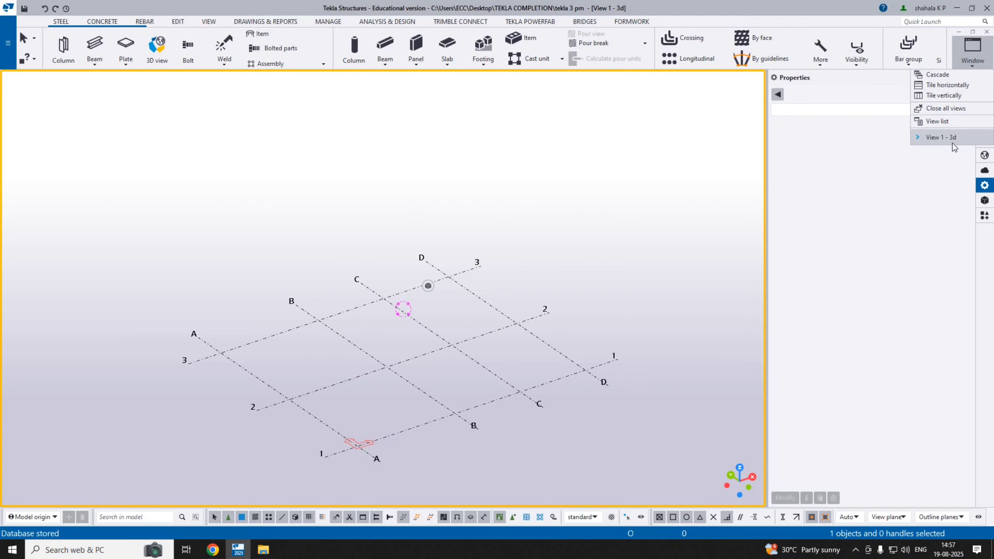
{"action": "left_click", "coordinate": [937, 75]}
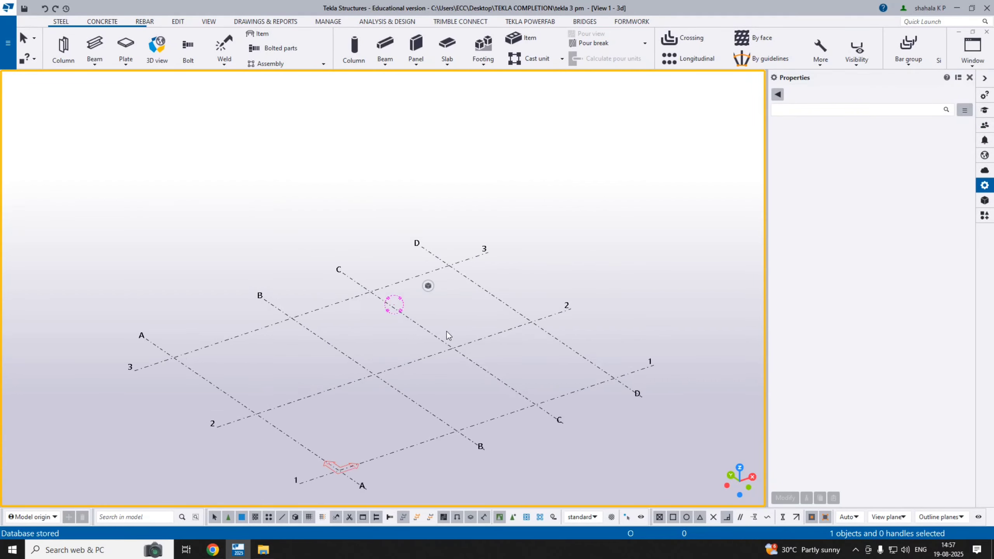
- Pan and rotate the model view, switch it to plan view, and rotate it back to a tilted 3D view
{"action": "scroll", "coordinate": [447, 332], "scroll_direction": "down", "scroll_amount": 3}
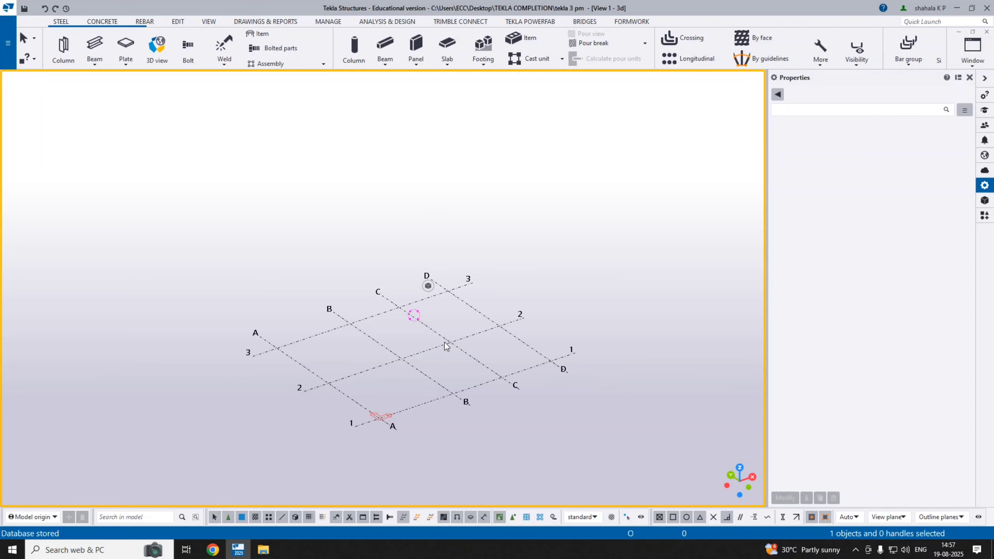
{"action": "middle_click_drag", "start_coordinate": [445, 342], "coordinate": [556, 327]}
{"action": "middle_click_drag", "start_coordinate": [445, 361], "coordinate": [539, 365], "text": "ctrl"}
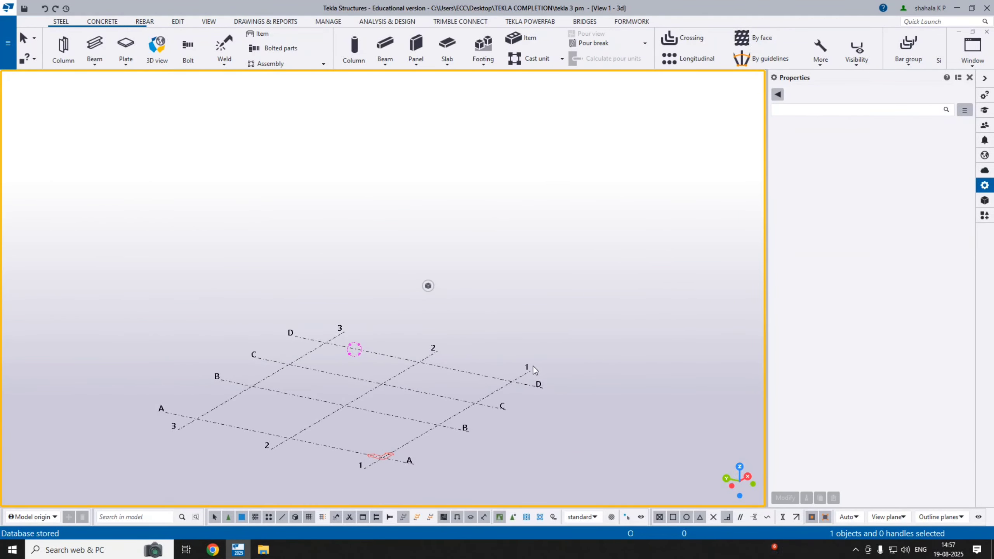
{"action": "key", "text": "ctrl+p"}
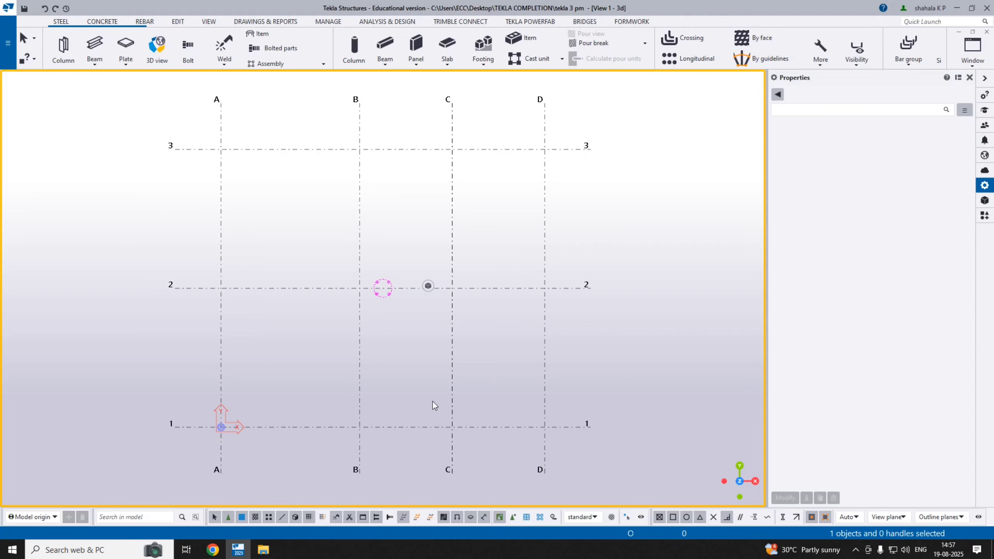
{"action": "left_click", "coordinate": [428, 286]}
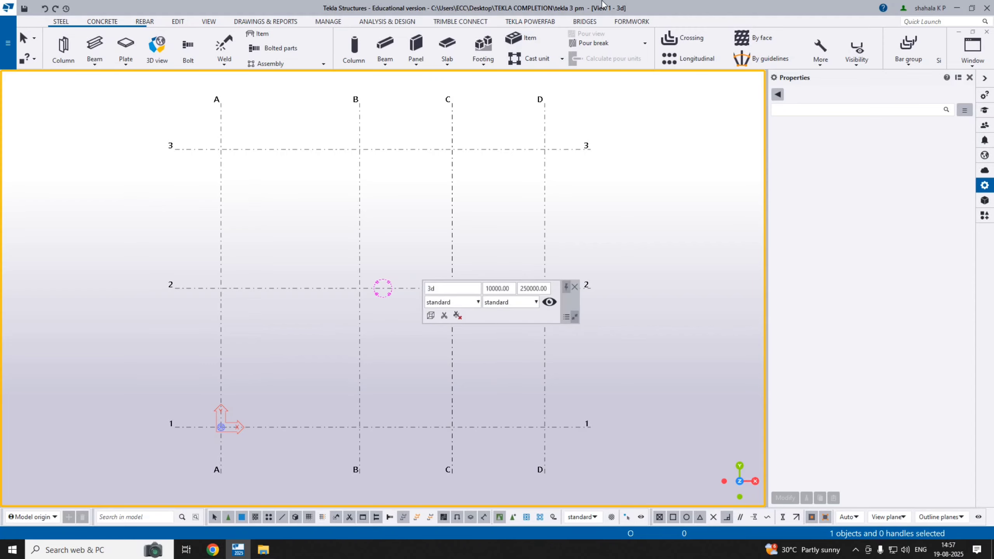
{"action": "middle_click_drag", "start_coordinate": [445, 389], "coordinate": [476, 260], "text": "ctrl"}
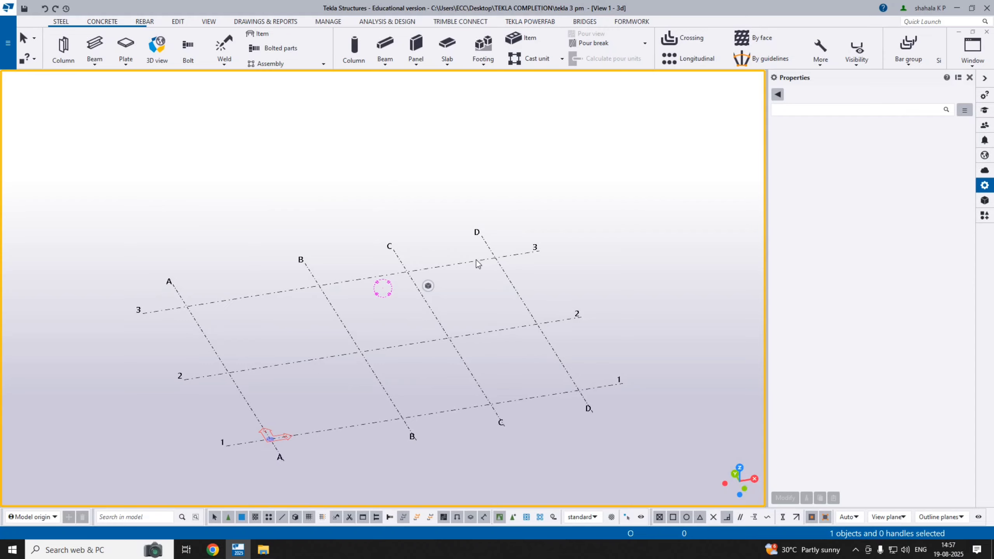
{"action": "middle_click_drag", "start_coordinate": [502, 334], "coordinate": [438, 346], "text": "ctrl"}
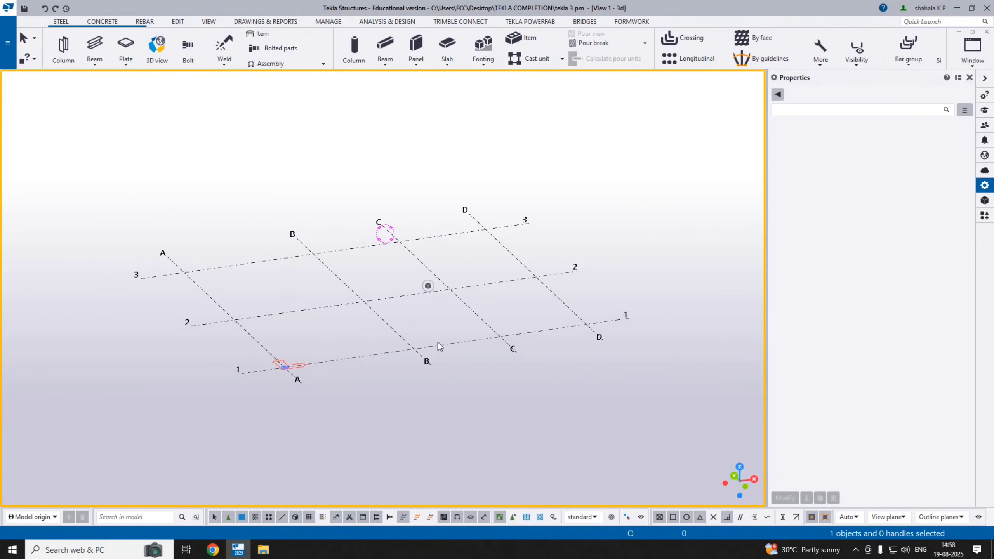
- Select the rectangular grid, inspect the origin where lines A and 1 cross, and check the reference models before returning to the grid's properties
{"action": "left_click", "coordinate": [377, 312]}
{"action": "scroll", "coordinate": [294, 372], "scroll_direction": "up", "scroll_amount": 5}
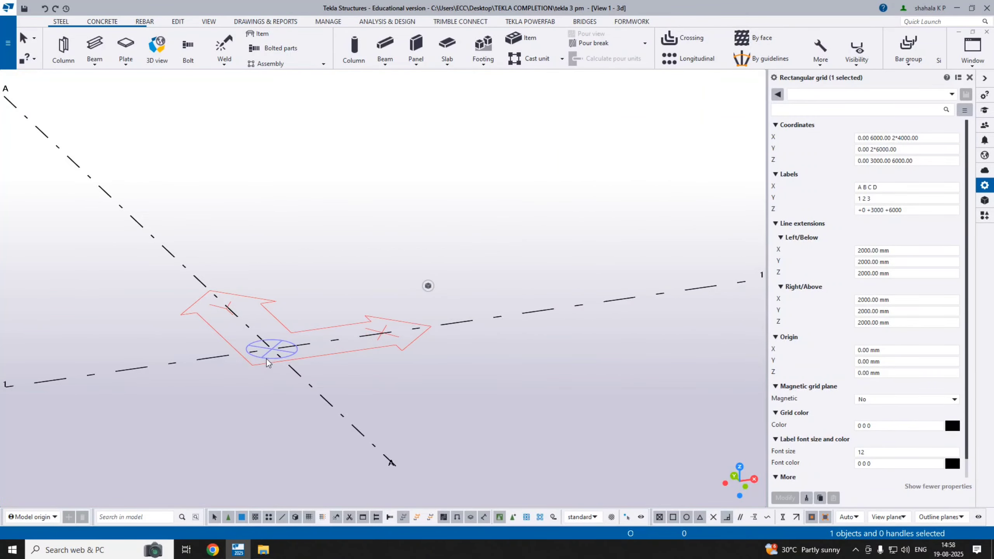
{"action": "scroll", "coordinate": [316, 352], "scroll_direction": "down", "scroll_amount": 6}
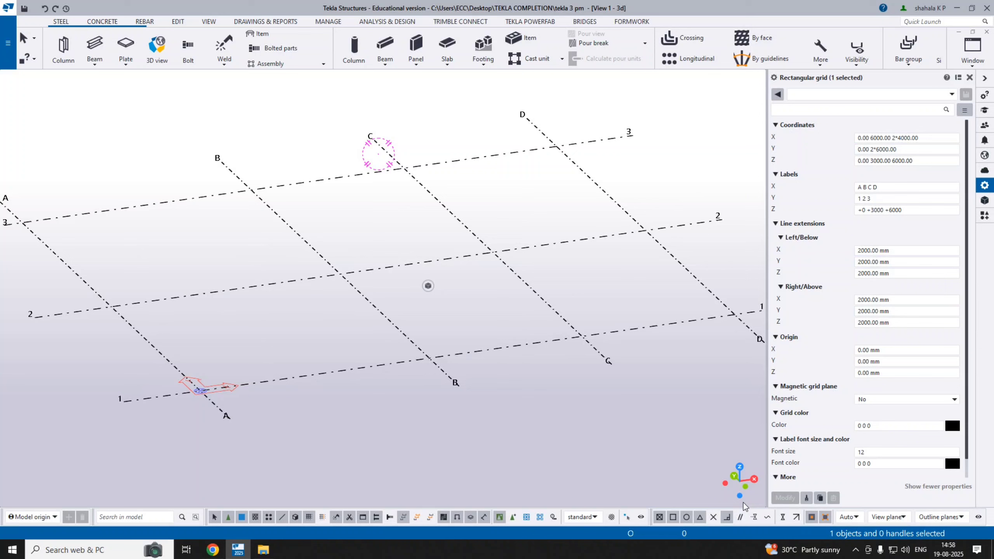
{"action": "scroll", "coordinate": [572, 408], "scroll_direction": "down", "scroll_amount": 1}
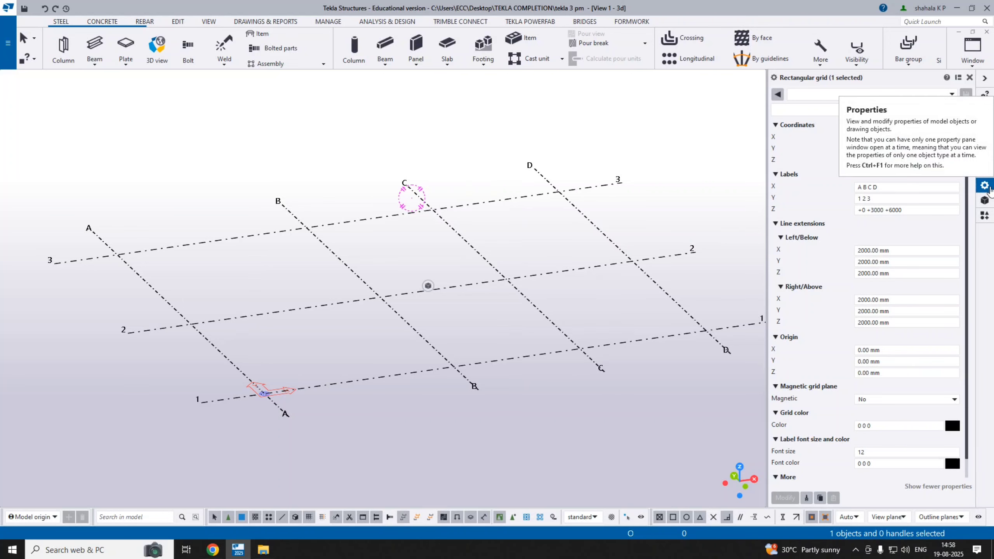
{"action": "left_click", "coordinate": [990, 201]}
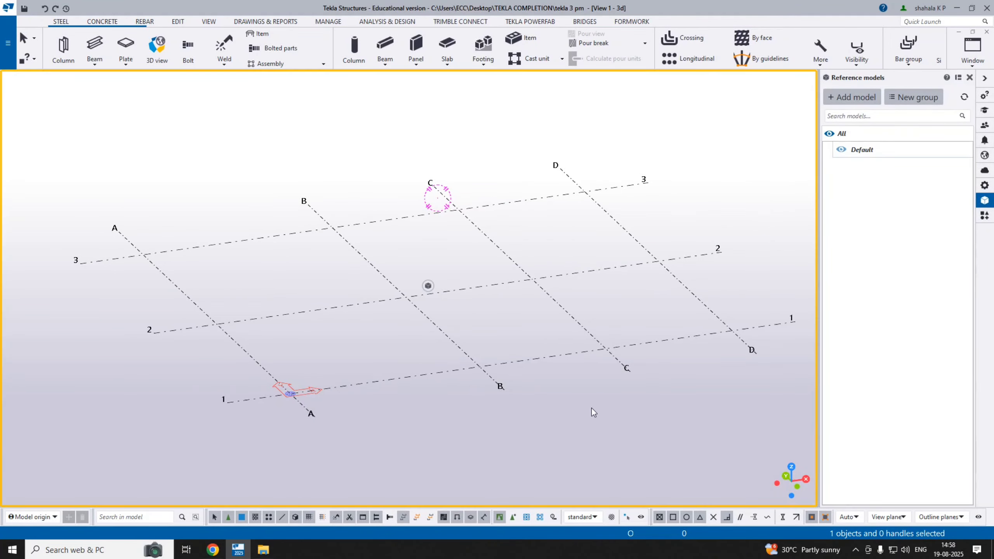
{"action": "left_click", "coordinate": [984, 188]}
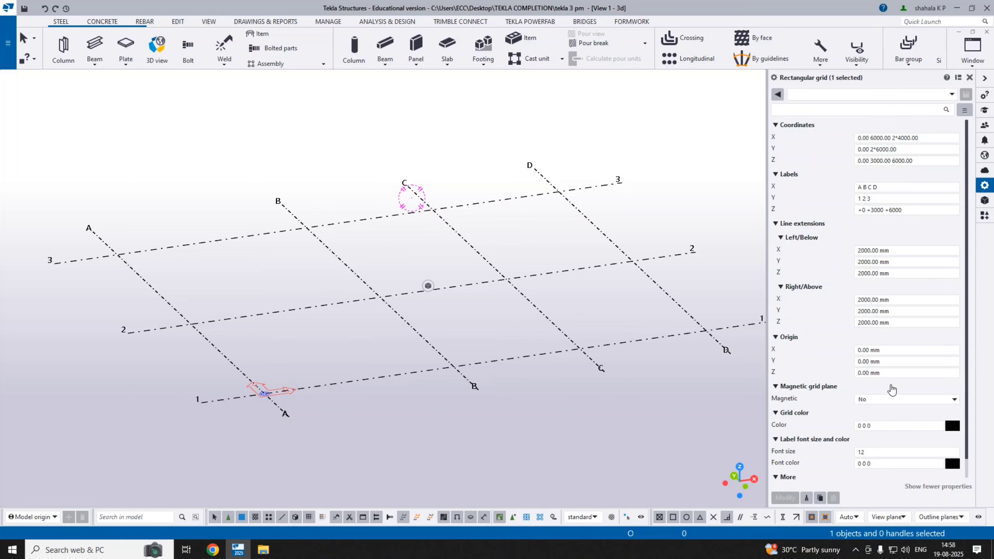
- Examine the selected grid's X, Y and Z coordinates and labels against the grid lines in the 3D view
{"action": "scroll", "coordinate": [502, 299], "scroll_direction": "down", "scroll_amount": 3}
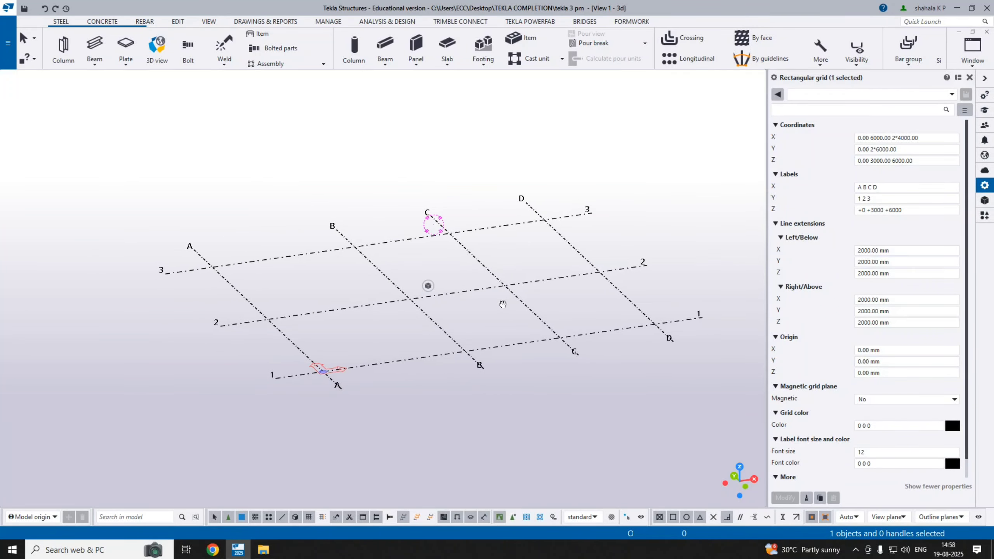
{"action": "middle_click_drag", "start_coordinate": [502, 298], "coordinate": [483, 296]}
{"action": "scroll", "coordinate": [327, 351], "scroll_direction": "up", "scroll_amount": 5}
{"action": "middle_click_drag", "start_coordinate": [515, 337], "coordinate": [380, 357]}
{"action": "middle_click_drag", "start_coordinate": [593, 344], "coordinate": [552, 363]}
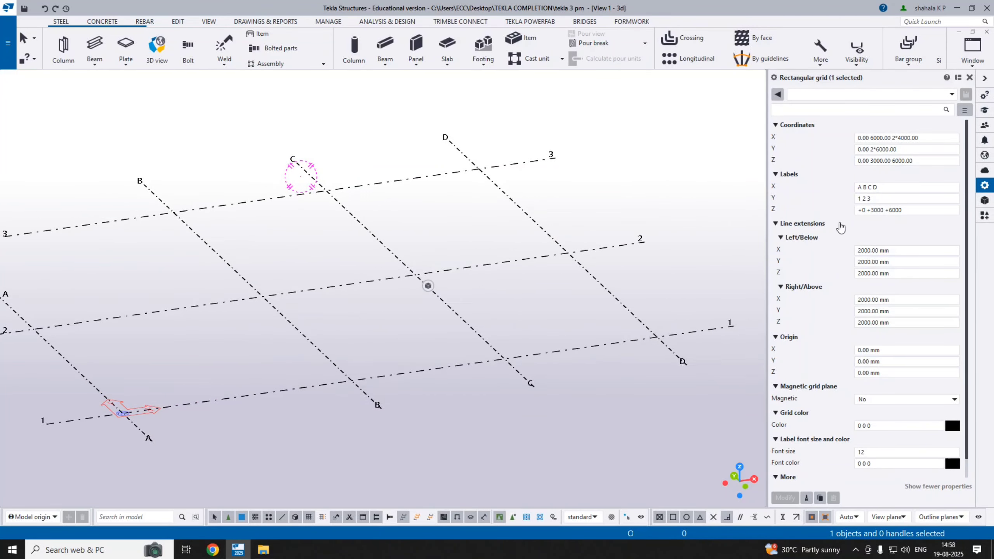
{"action": "left_click", "coordinate": [862, 138]}
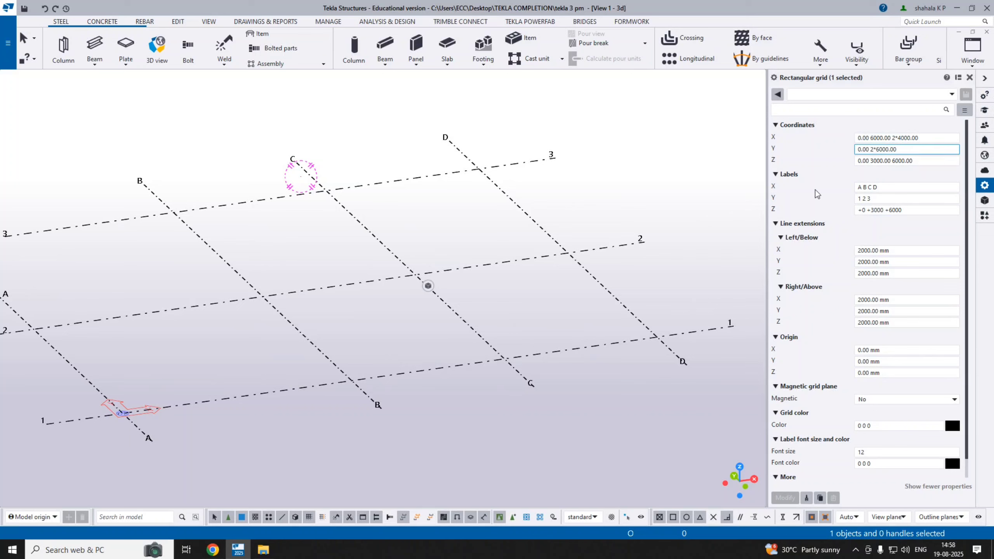
{"action": "scroll", "coordinate": [351, 384], "scroll_direction": "down", "scroll_amount": 3}
{"action": "middle_click_drag", "start_coordinate": [352, 384], "coordinate": [463, 351]}
{"action": "scroll", "coordinate": [421, 382], "scroll_direction": "up", "scroll_amount": 2}
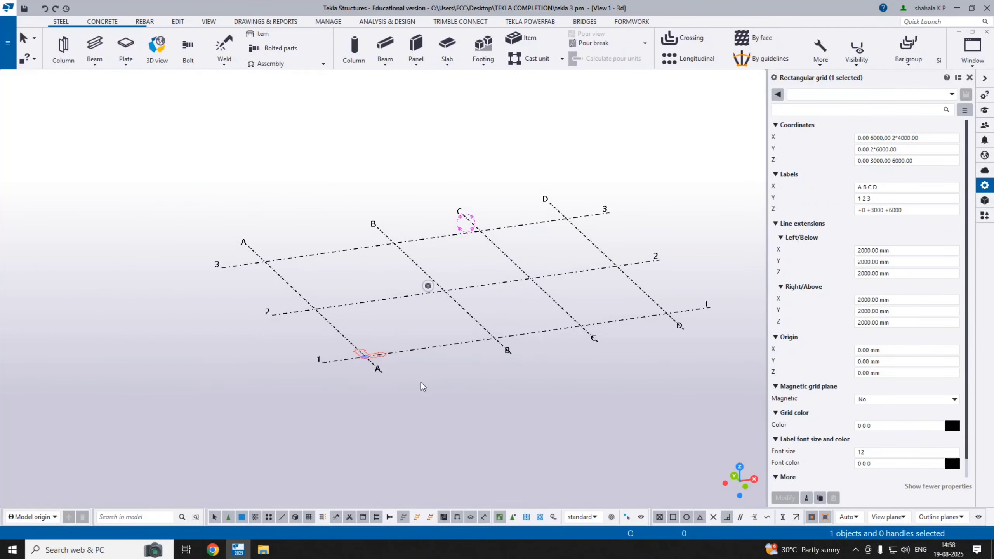
{"action": "left_click", "coordinate": [927, 211]}
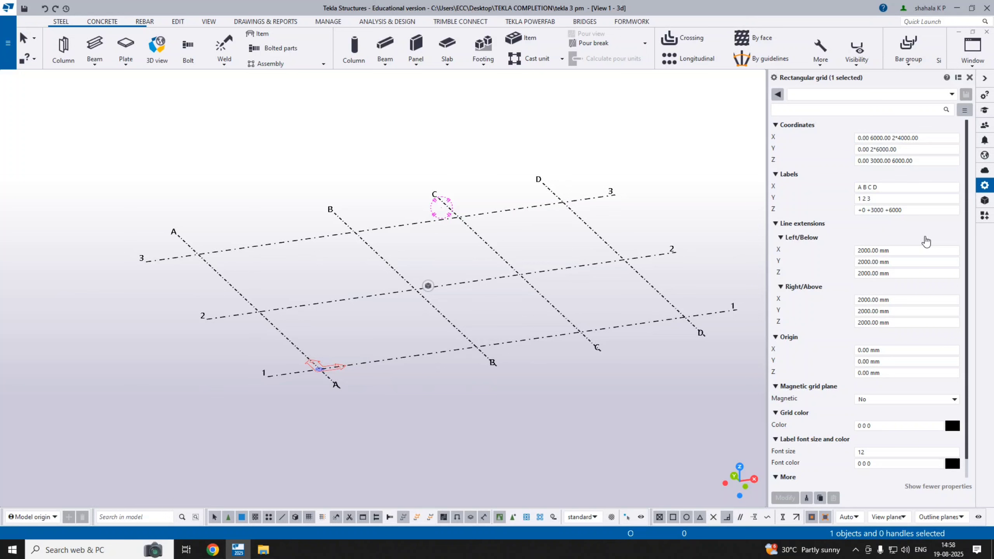
{"action": "scroll", "coordinate": [913, 245], "scroll_direction": "down", "scroll_amount": 1}
{"action": "scroll", "coordinate": [913, 245], "scroll_direction": "up", "scroll_amount": 1}
- Open the model's Options dialog from the settings and move it to the middle of the model view
{"action": "left_click", "coordinate": [10, 54]}
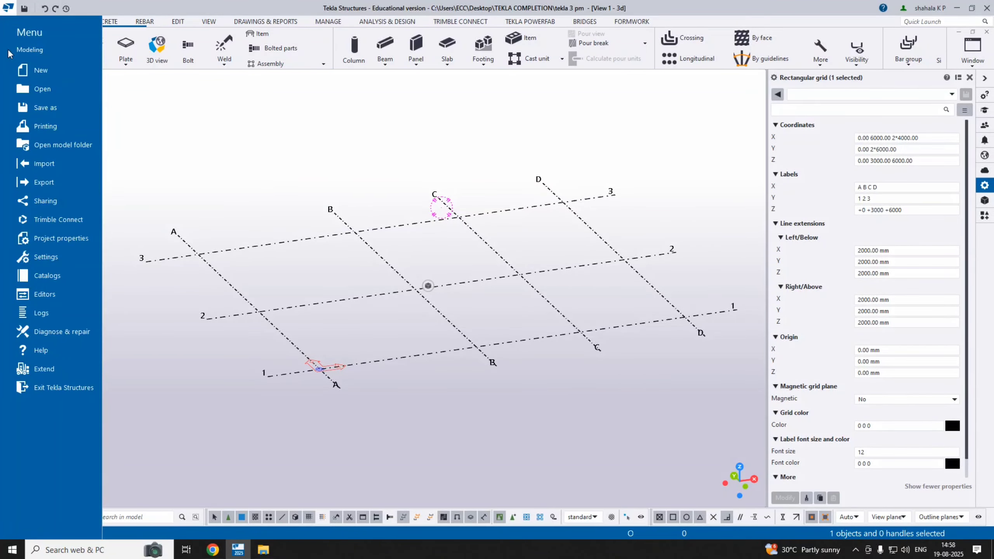
{"action": "left_click", "coordinate": [79, 263]}
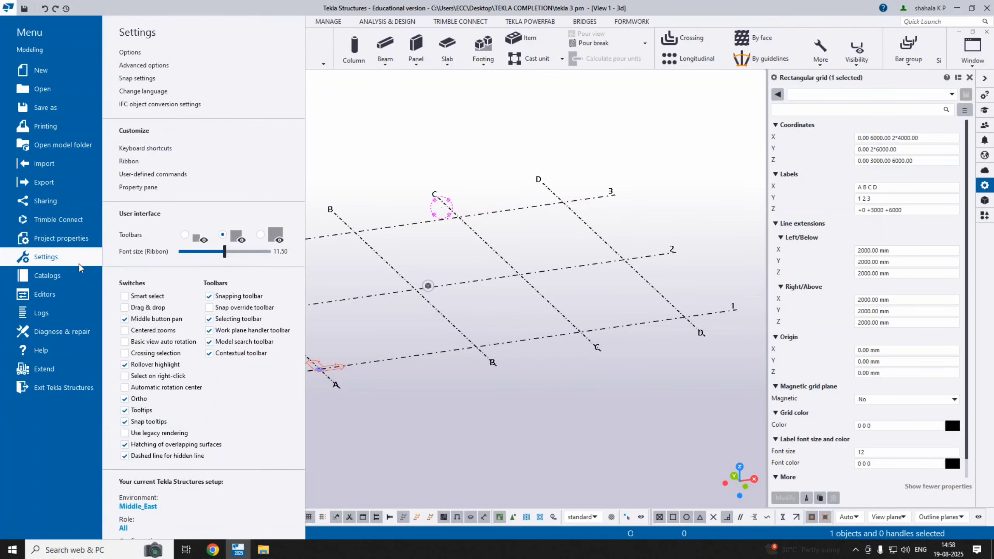
{"action": "left_click", "coordinate": [171, 52]}
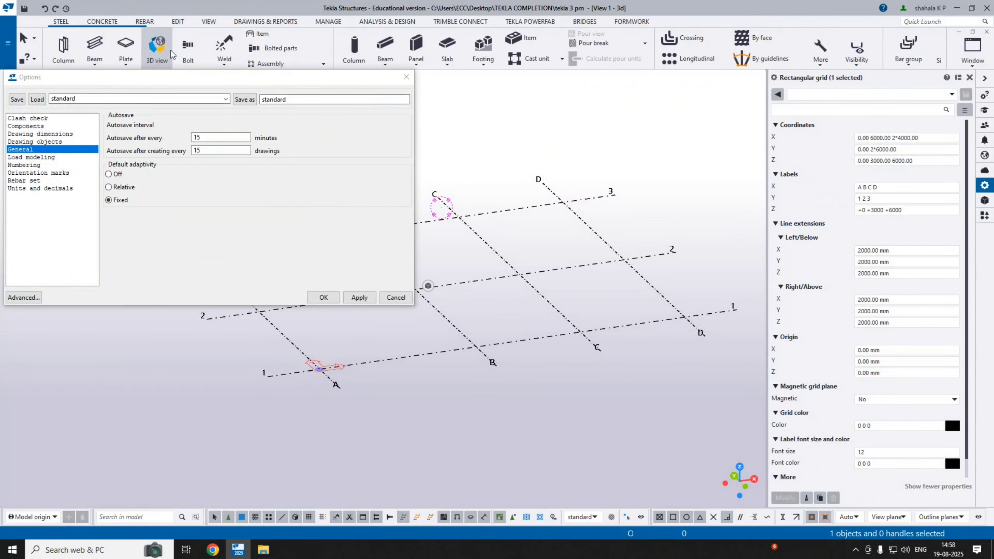
{"action": "left_click_drag", "start_coordinate": [155, 77], "coordinate": [425, 75]}
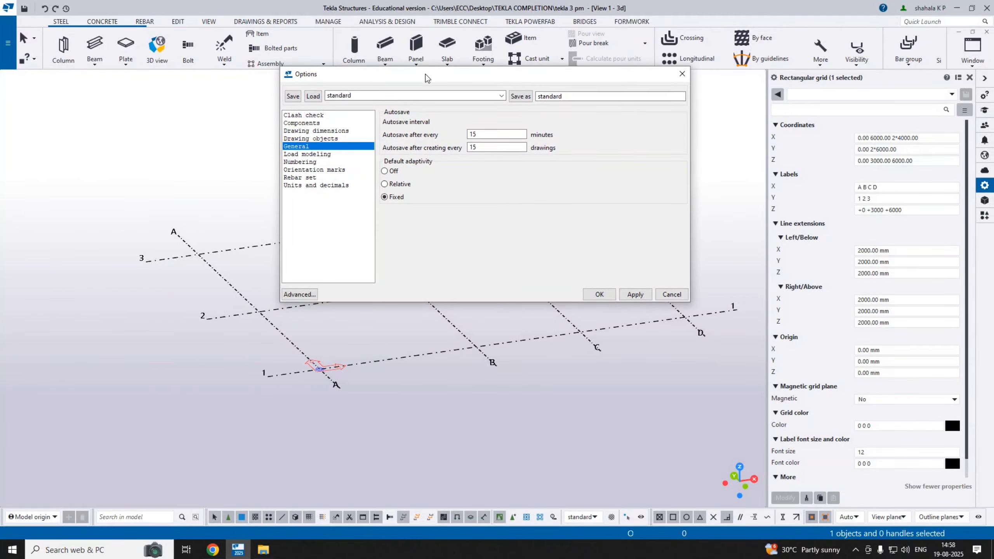
- Set the modeling length unit to cm in the Units and decimals options and confirm the change
{"action": "left_click", "coordinate": [310, 186]}
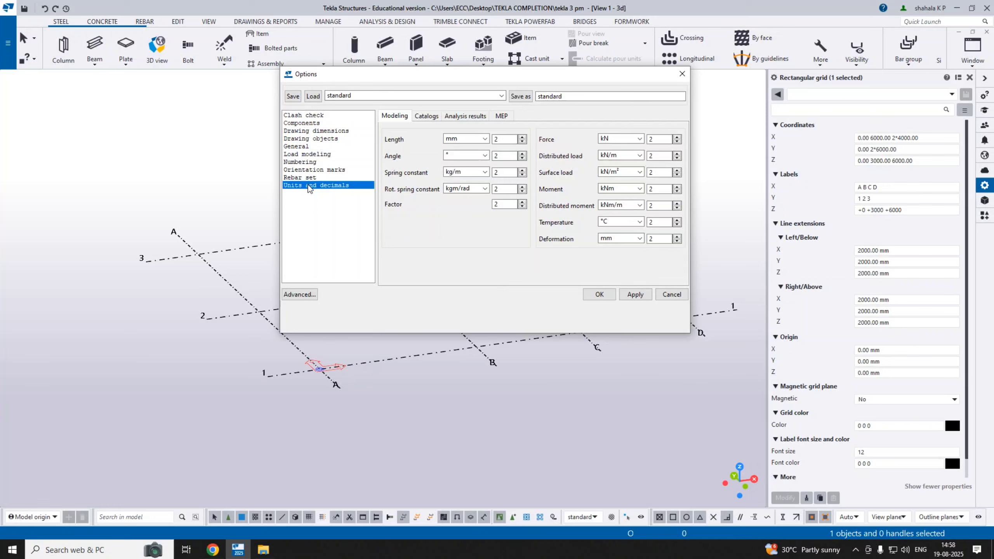
{"action": "left_click", "coordinate": [485, 139]}
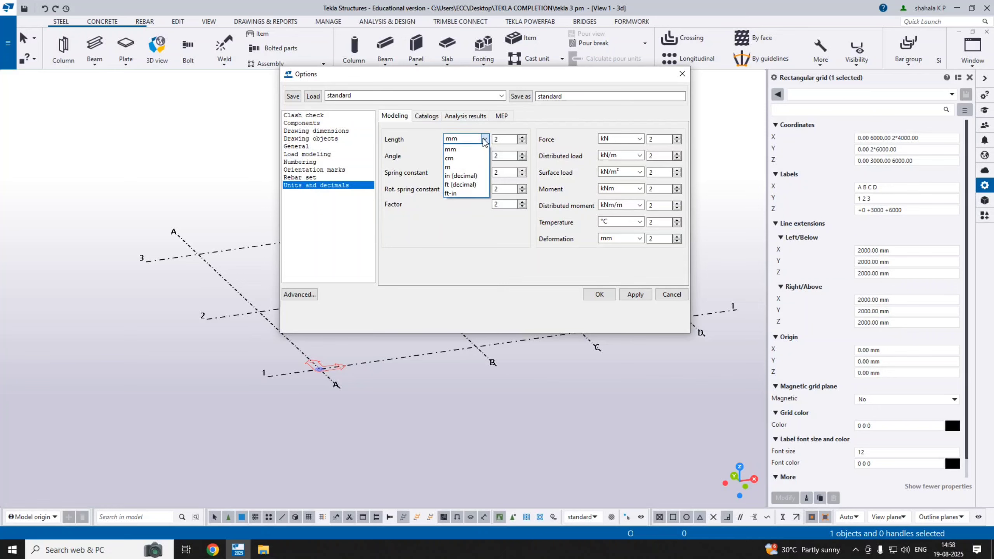
{"action": "left_click", "coordinate": [469, 159]}
{"action": "left_click", "coordinate": [485, 140]}
{"action": "left_click", "coordinate": [486, 139]}
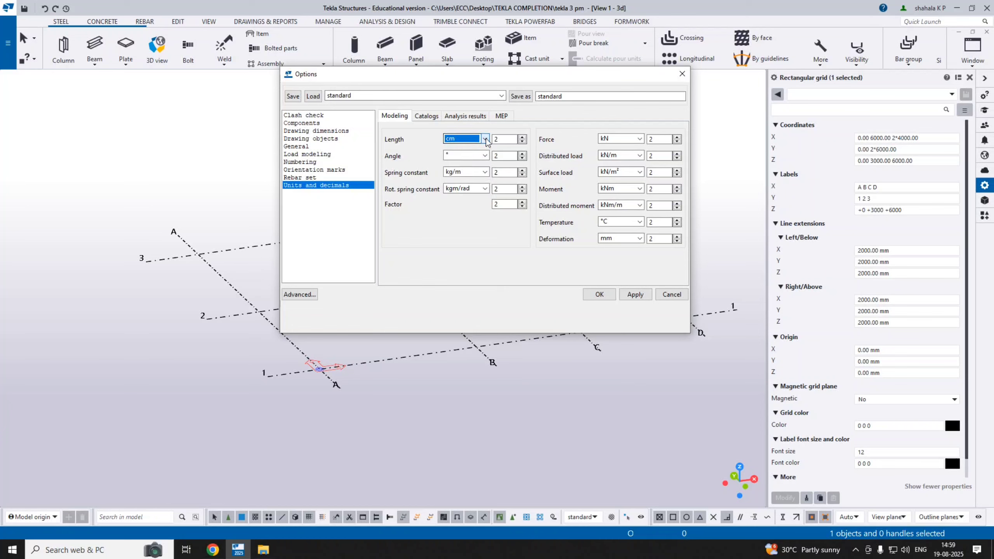
{"action": "left_click", "coordinate": [486, 140]}
{"action": "left_click", "coordinate": [465, 159]}
{"action": "left_click", "coordinate": [600, 295]}
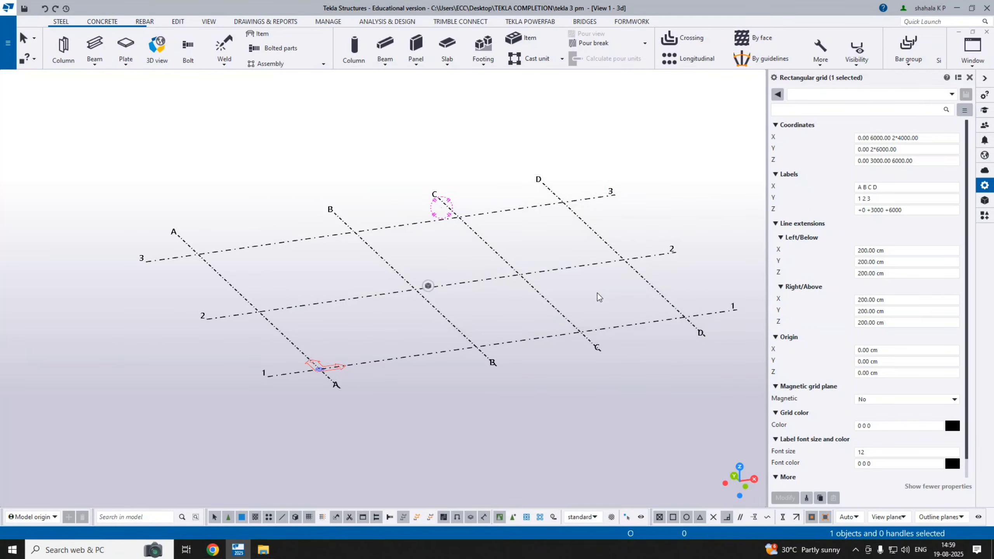
- Examine the grid in the 3D view against its coordinates and line extensions with the length unit in centimetres
{"action": "scroll", "coordinate": [414, 328], "scroll_direction": "up", "scroll_amount": 4}
{"action": "middle_click_drag", "start_coordinate": [414, 328], "coordinate": [311, 366]}
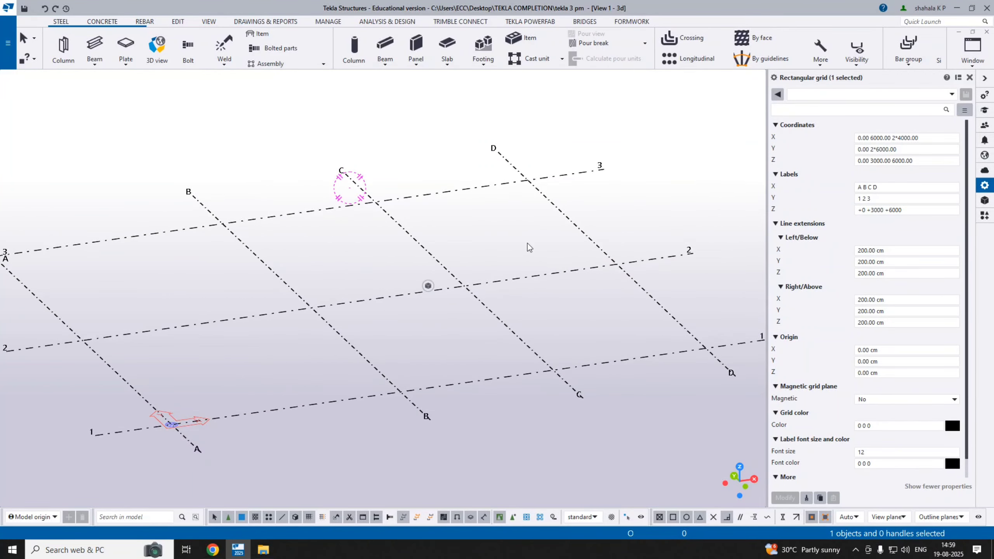
{"action": "scroll", "coordinate": [612, 268], "scroll_direction": "down", "scroll_amount": 3}
{"action": "middle_click_drag", "start_coordinate": [612, 269], "coordinate": [589, 277]}
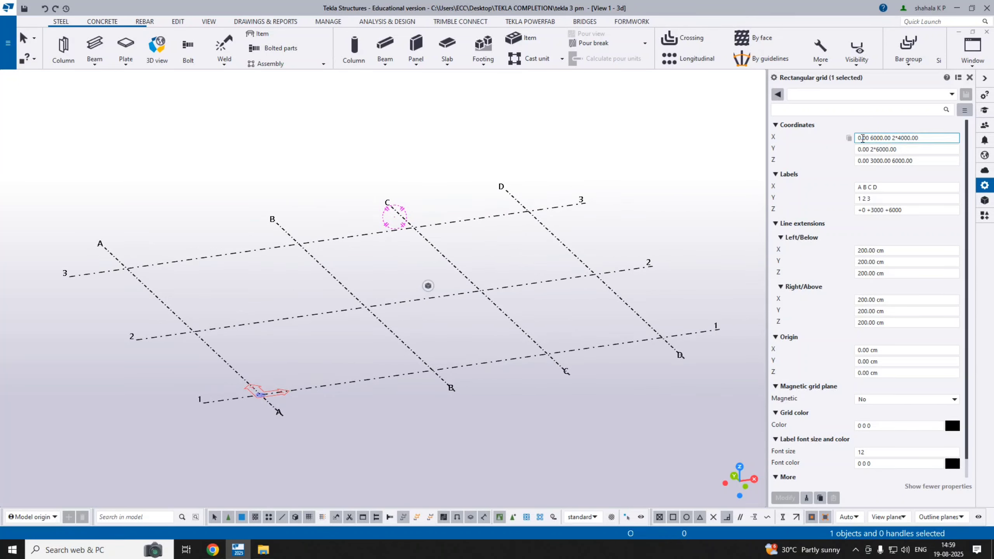
{"action": "scroll", "coordinate": [468, 355], "scroll_direction": "up", "scroll_amount": 3}
{"action": "scroll", "coordinate": [556, 350], "scroll_direction": "down", "scroll_amount": 3}
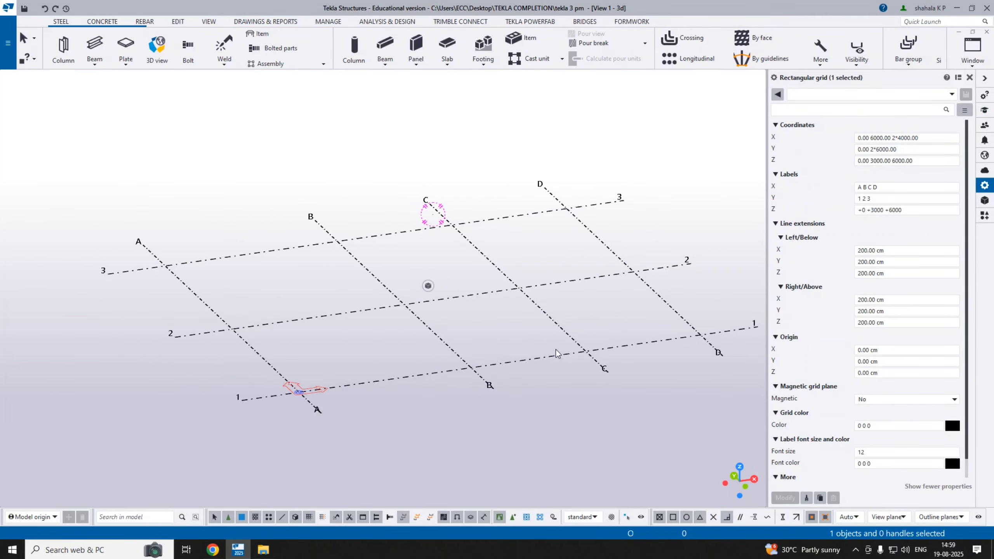
{"action": "middle_click_drag", "start_coordinate": [556, 350], "coordinate": [501, 357]}
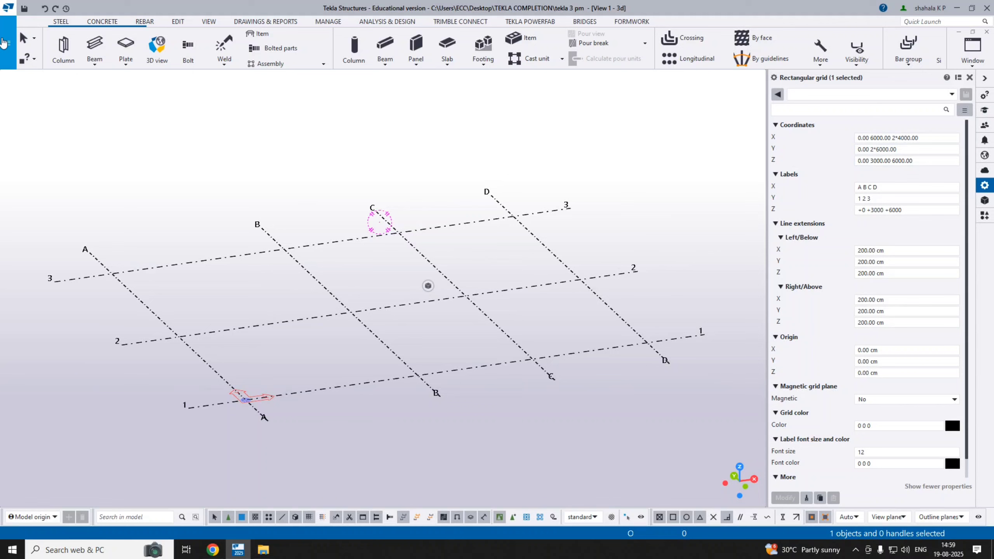
- Reopen the Units and decimals options and set the modeling length unit to mm
{"action": "left_click", "coordinate": [8, 43]}
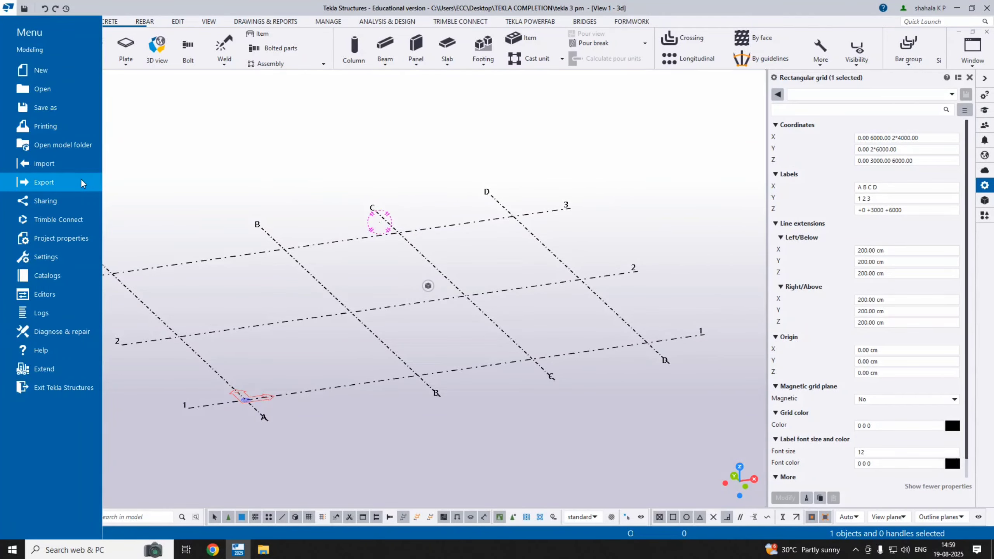
{"action": "left_click", "coordinate": [70, 255]}
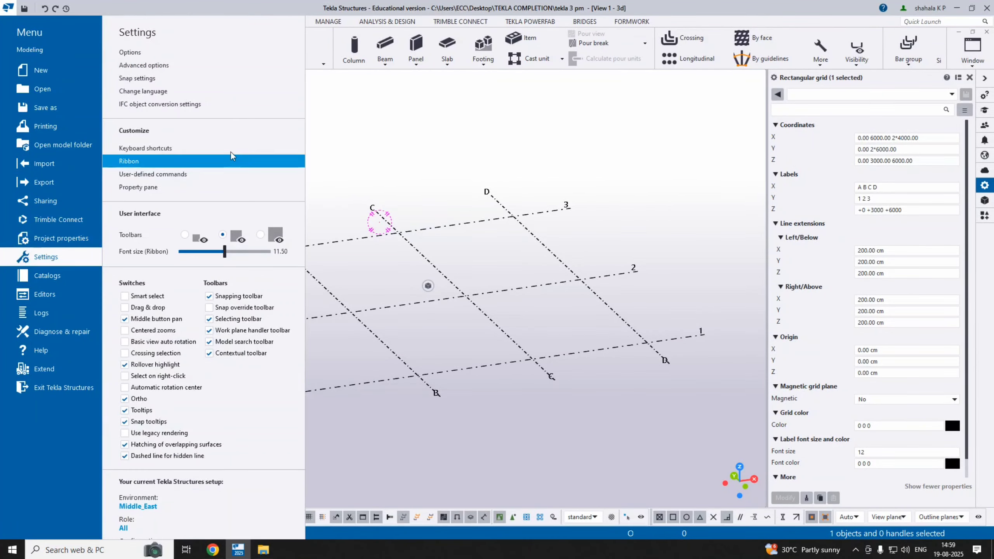
{"action": "left_click", "coordinate": [189, 54]}
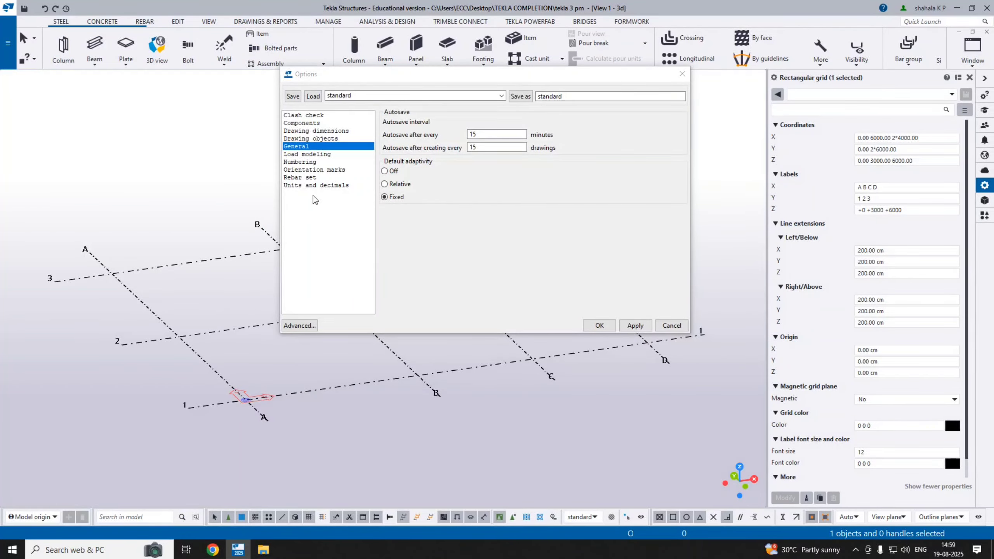
{"action": "left_click", "coordinate": [321, 184]}
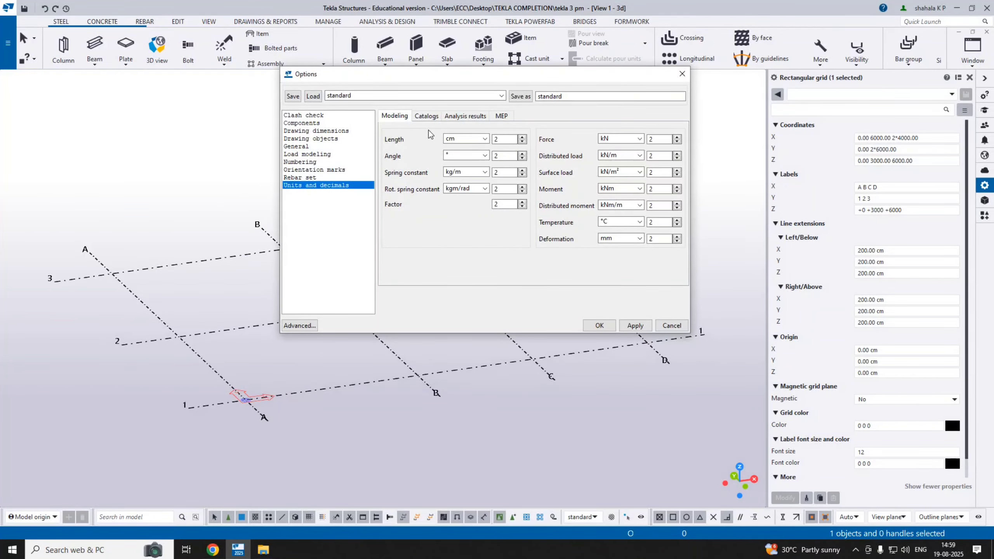
{"action": "left_click", "coordinate": [485, 139]}
{"action": "left_click", "coordinate": [465, 154]}
{"action": "left_click", "coordinate": [635, 325]}
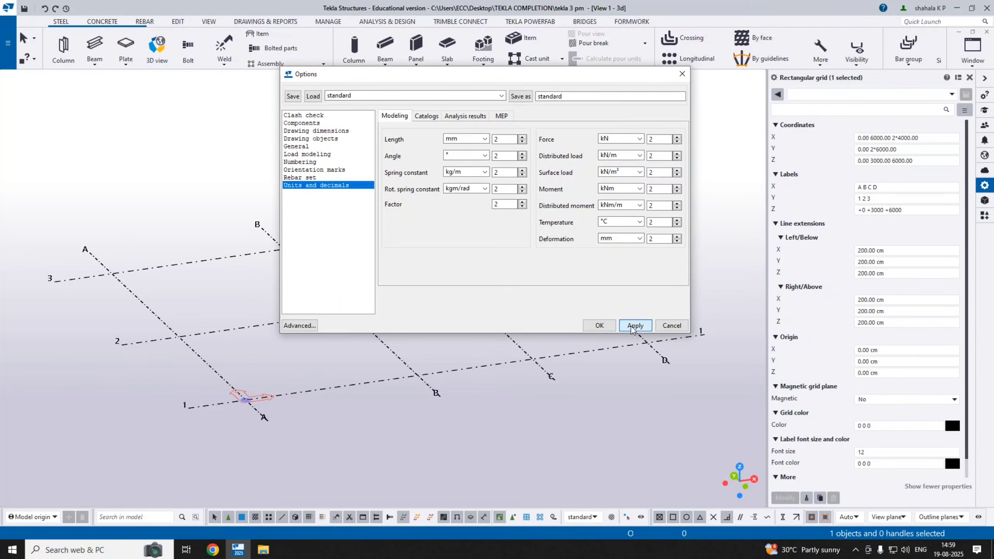
{"action": "left_click", "coordinate": [600, 326]}
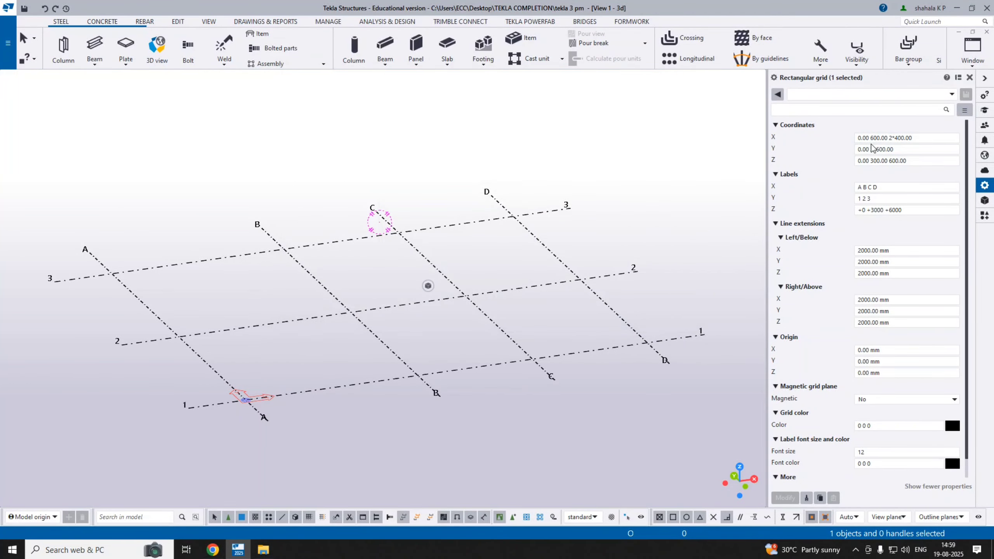
- Inspect the grid in the 3D view and recheck the modeling units in the Units and decimals options
{"action": "scroll", "coordinate": [269, 342], "scroll_direction": "up", "scroll_amount": 4}
{"action": "middle_click_drag", "start_coordinate": [265, 343], "coordinate": [232, 275]}
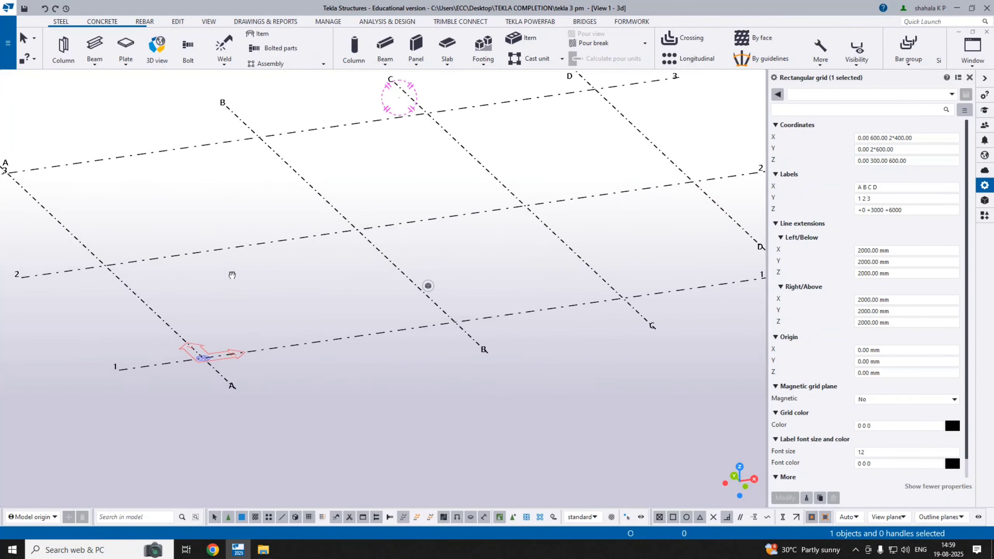
{"action": "scroll", "coordinate": [576, 277], "scroll_direction": "down", "scroll_amount": 3}
{"action": "middle_click_drag", "start_coordinate": [545, 277], "coordinate": [473, 317]}
{"action": "middle_click_drag", "start_coordinate": [278, 328], "coordinate": [310, 330]}
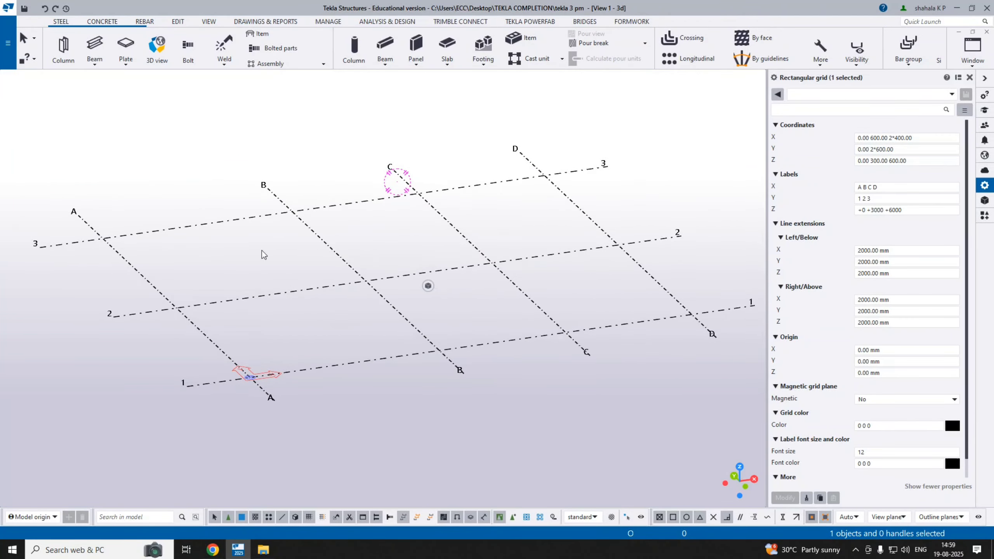
{"action": "left_click", "coordinate": [8, 42]}
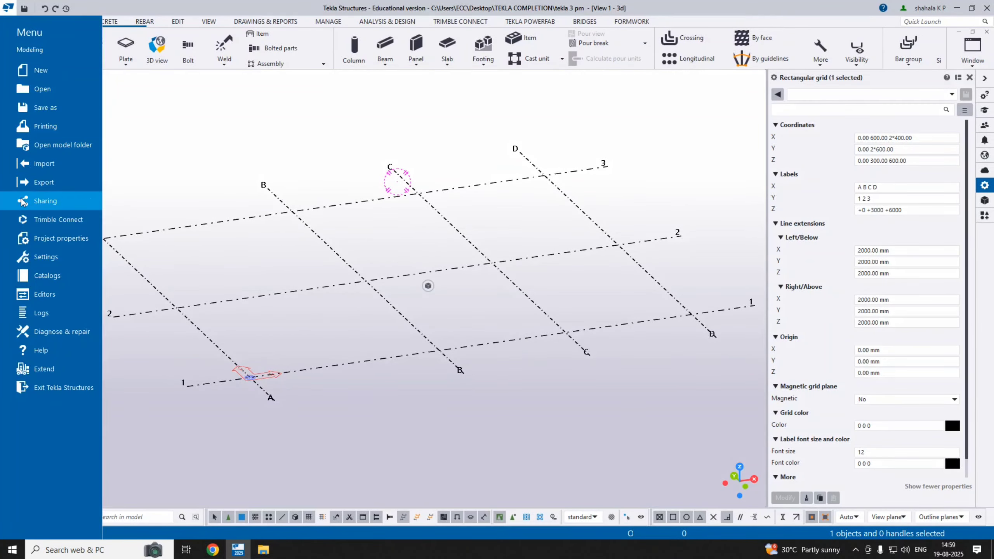
{"action": "left_click", "coordinate": [36, 257]}
{"action": "left_click", "coordinate": [243, 55]}
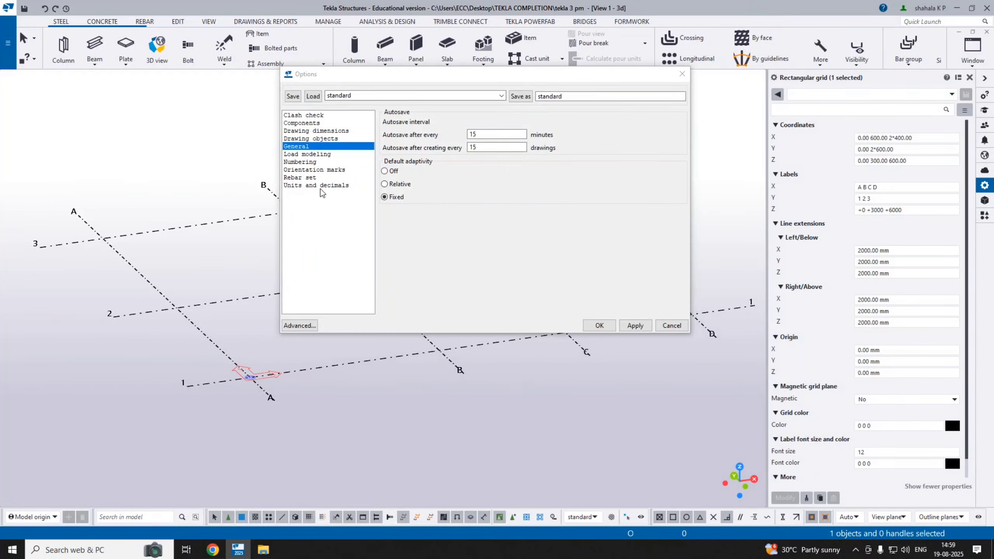
{"action": "left_click", "coordinate": [320, 186]}
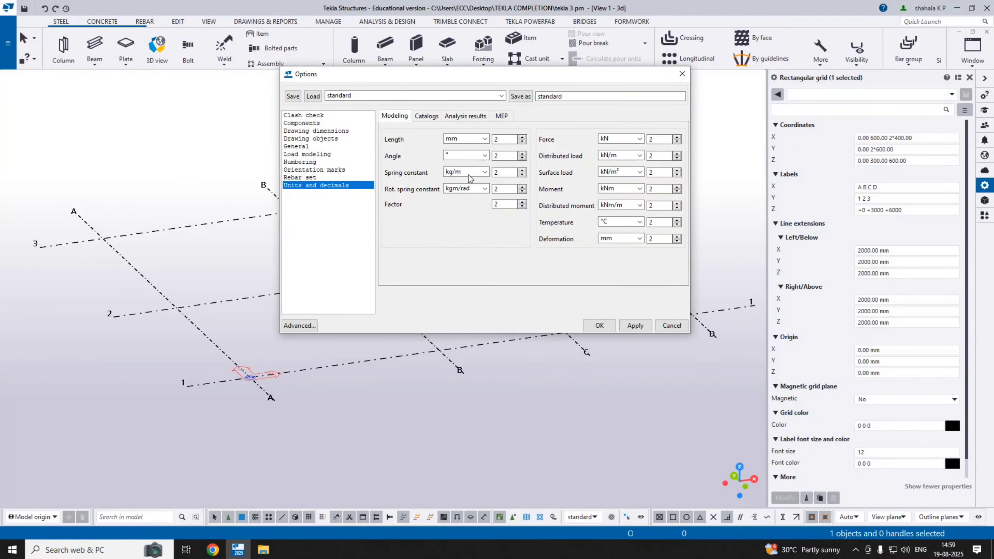
{"action": "left_click", "coordinate": [599, 325]}
{"action": "scroll", "coordinate": [383, 304], "scroll_direction": "up", "scroll_amount": 2}
{"action": "middle_click_drag", "start_coordinate": [383, 303], "coordinate": [344, 297]}
{"action": "scroll", "coordinate": [280, 282], "scroll_direction": "down", "scroll_amount": 4}
{"action": "scroll", "coordinate": [730, 484], "scroll_direction": "up", "scroll_amount": 3}
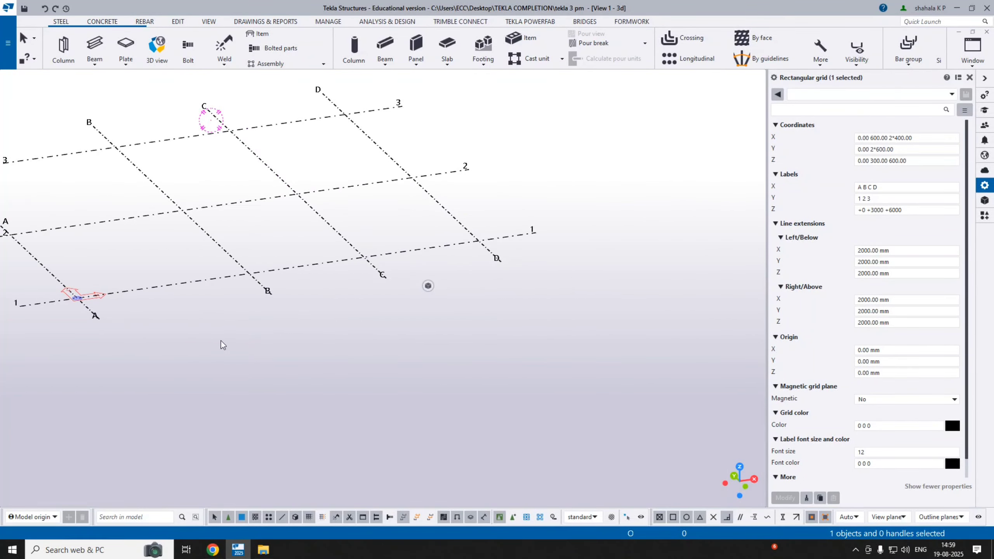
{"action": "scroll", "coordinate": [465, 273], "scroll_direction": "down", "scroll_amount": 4}
{"action": "middle_click_drag", "start_coordinate": [350, 287], "coordinate": [496, 265]}
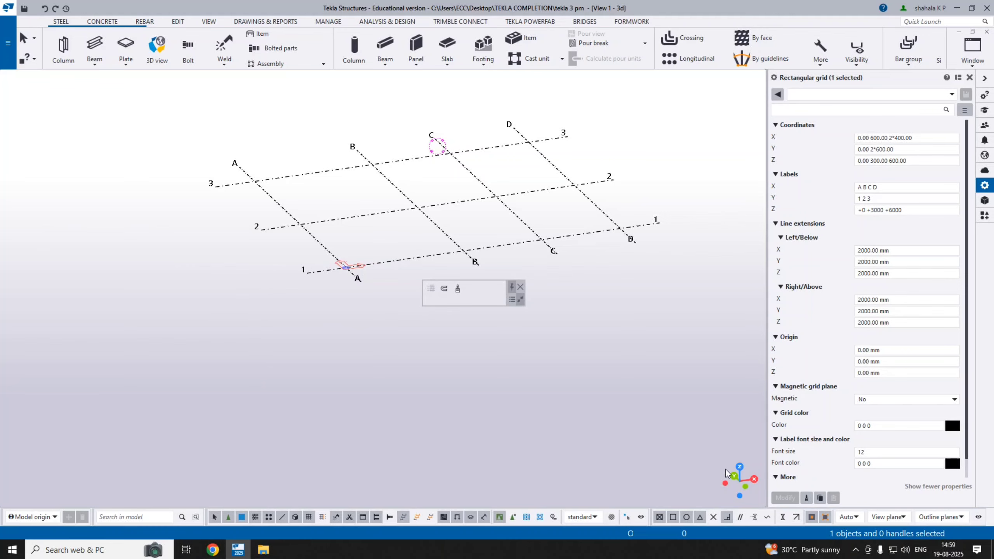
- View the grid along the X axis, switch to the plan view, and rotate back to a tilted 3D view
{"action": "scroll", "coordinate": [752, 477], "scroll_direction": "up", "scroll_amount": 2}
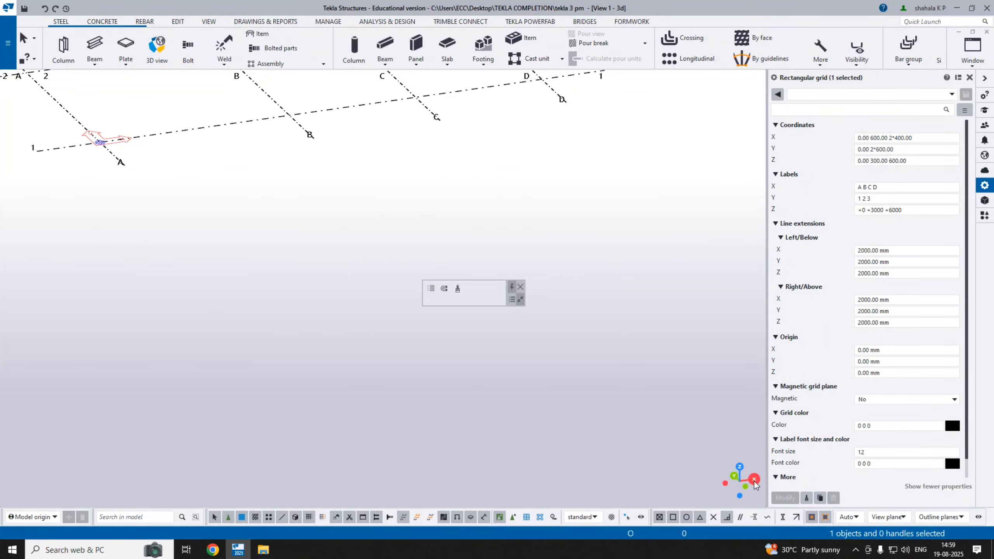
{"action": "scroll", "coordinate": [704, 457], "scroll_direction": "down", "scroll_amount": 3}
{"action": "left_click", "coordinate": [754, 480]}
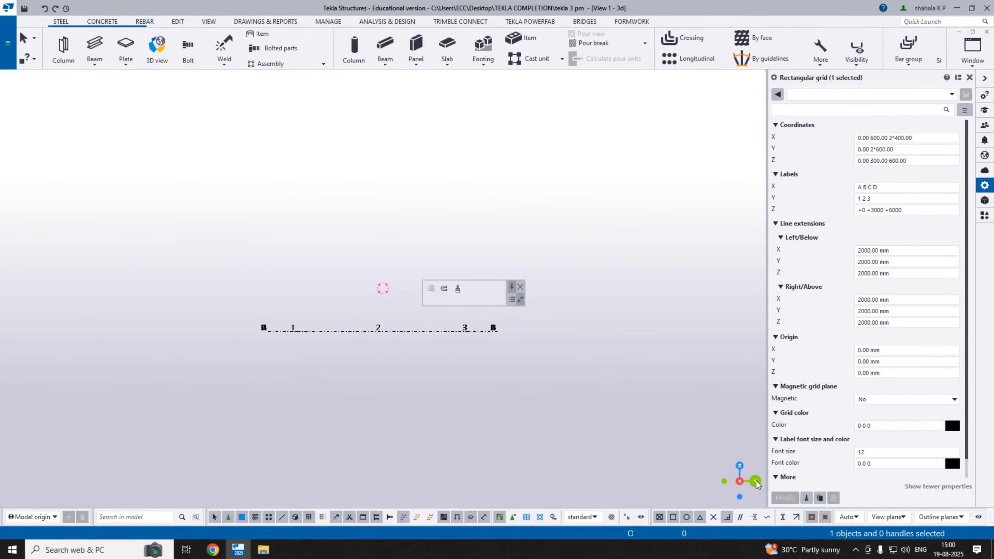
{"action": "left_click_drag", "start_coordinate": [756, 485], "coordinate": [731, 484]}
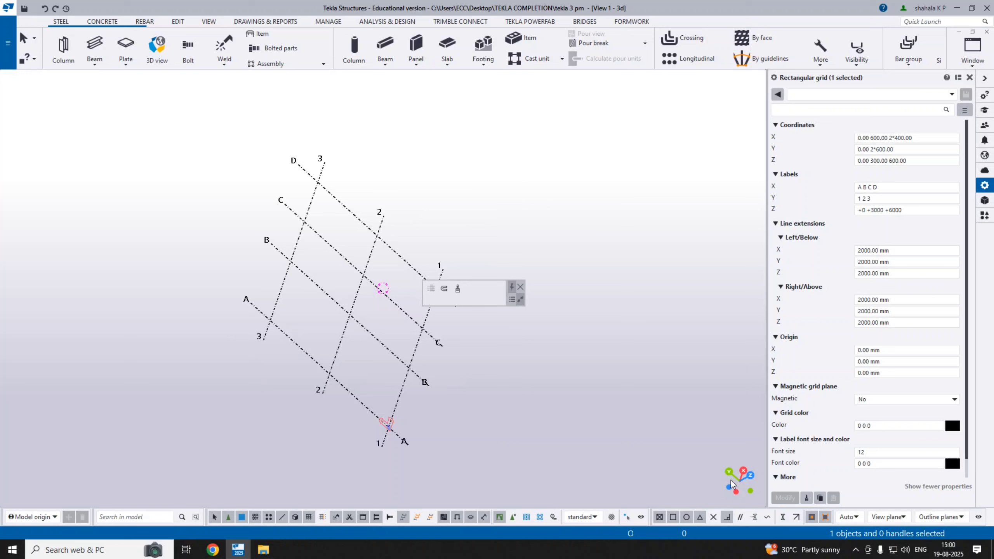
{"action": "left_click", "coordinate": [731, 481]}
{"action": "scroll", "coordinate": [535, 419], "scroll_direction": "down", "scroll_amount": 2}
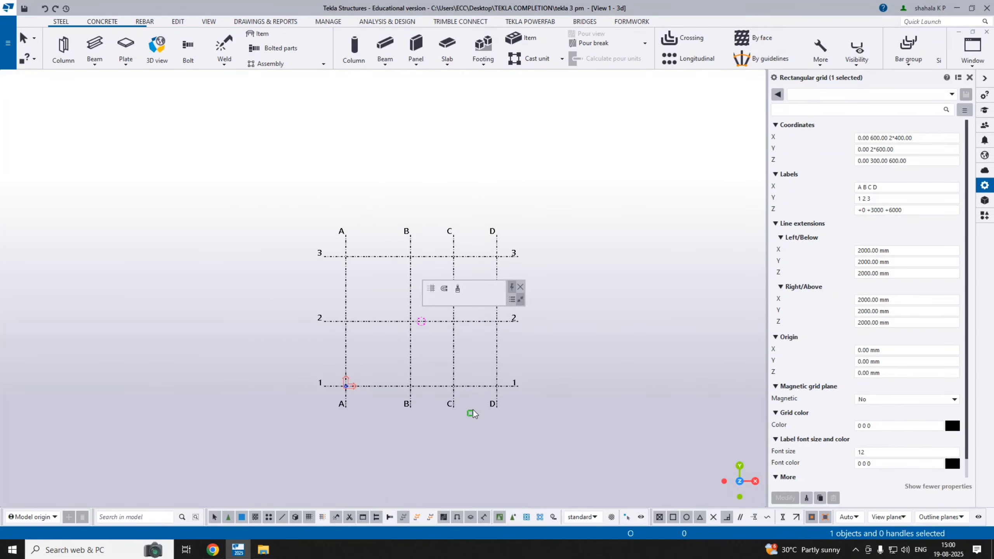
{"action": "middle_click_drag", "start_coordinate": [473, 410], "coordinate": [547, 371], "text": "ctrl"}
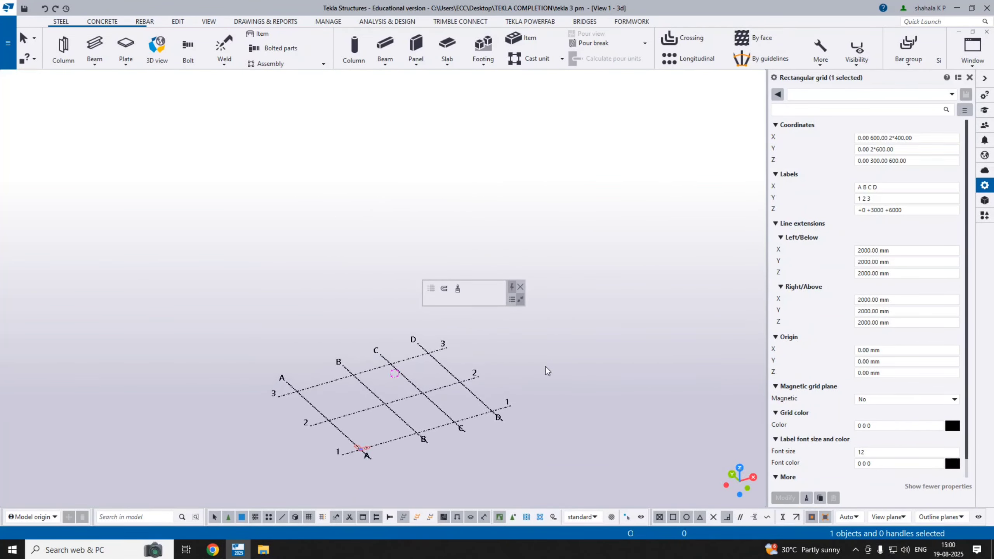
{"action": "scroll", "coordinate": [396, 466], "scroll_direction": "up", "scroll_amount": 3}
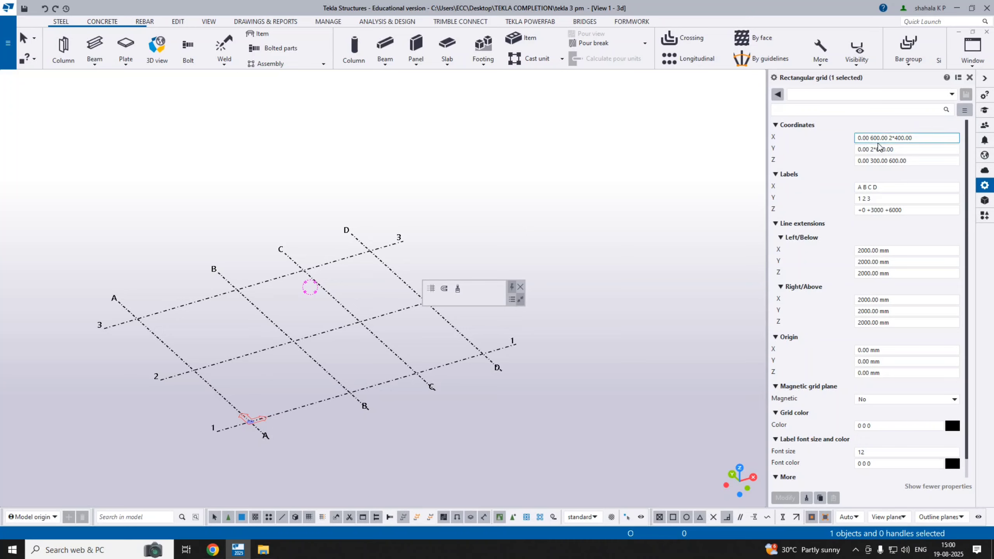
- Reduce the rectangular grid's X coordinates to the single value 0.00 and apply the change
{"action": "left_click", "coordinate": [919, 141]}
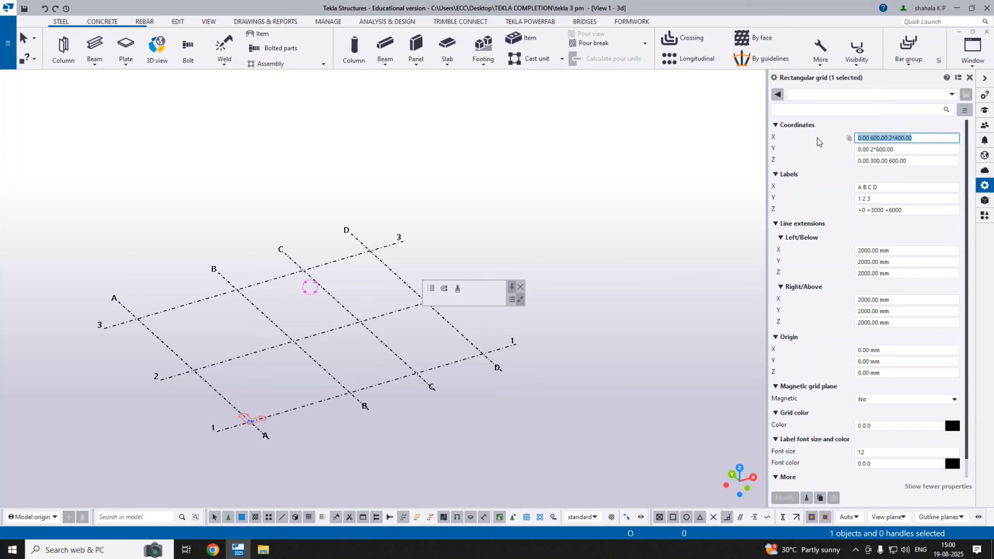
{"action": "key", "text": "BackSpace"}
{"action": "key", "text": "Return"}
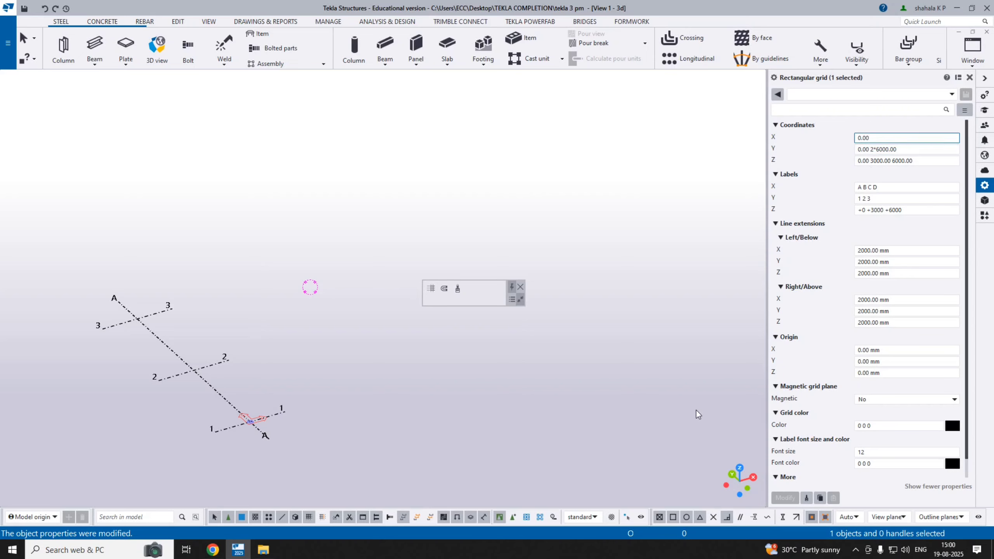
{"action": "type", "text": "500 1000 1500"}
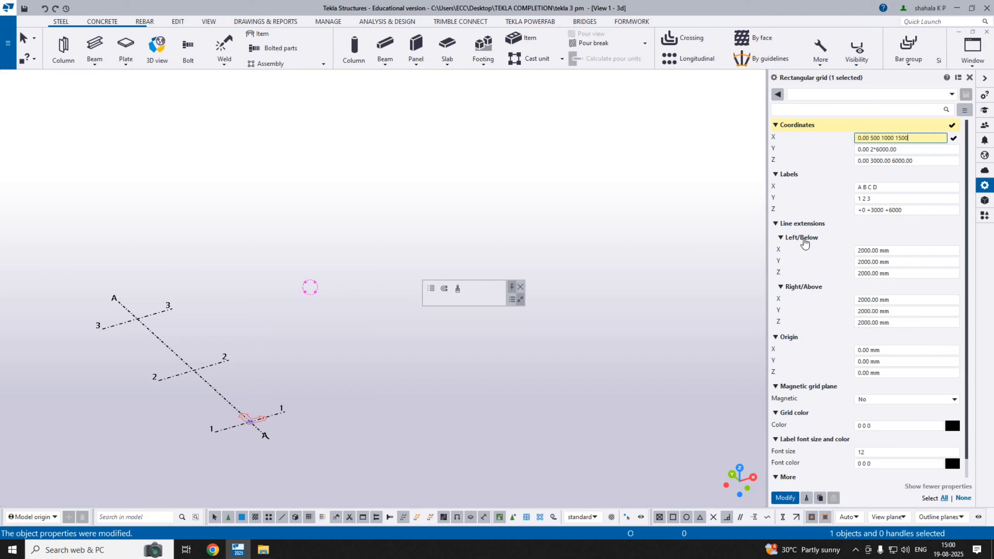
{"action": "key", "text": "Return"}
{"action": "scroll", "coordinate": [258, 415], "scroll_direction": "up", "scroll_amount": 5}
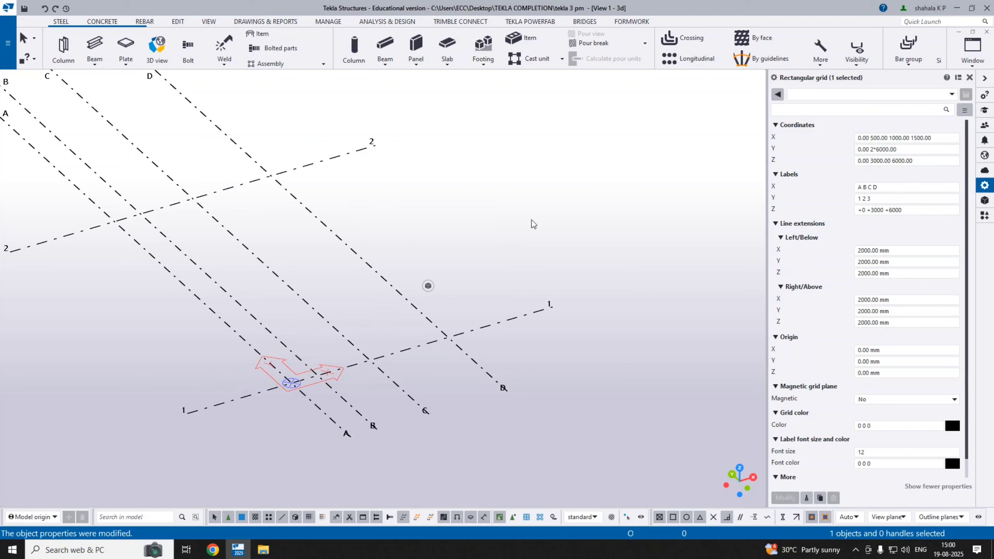
{"action": "scroll", "coordinate": [237, 339], "scroll_direction": "up", "scroll_amount": 1}
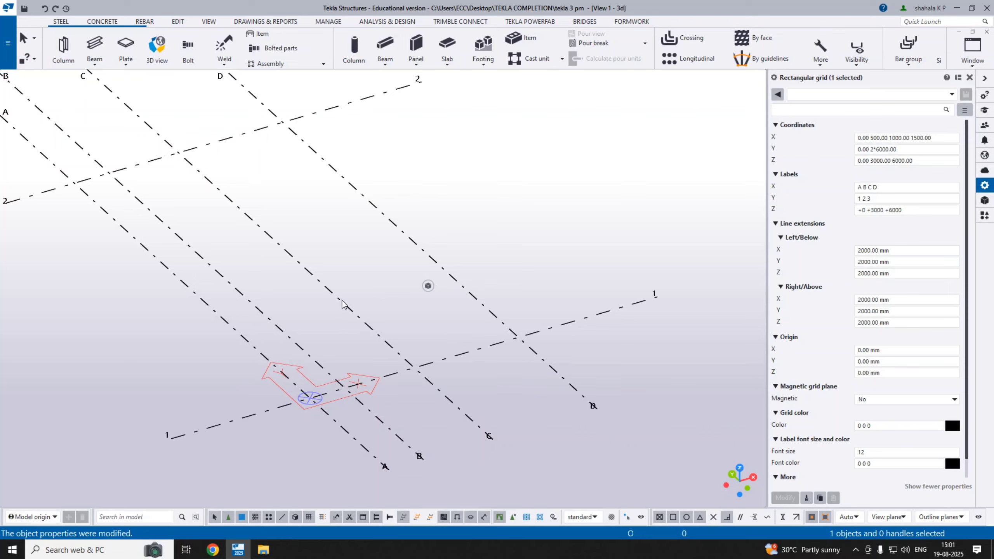
- Replace the grid's X coordinates after the initial 0.00 with five spacings of 500
{"action": "left_click", "coordinate": [934, 138]}
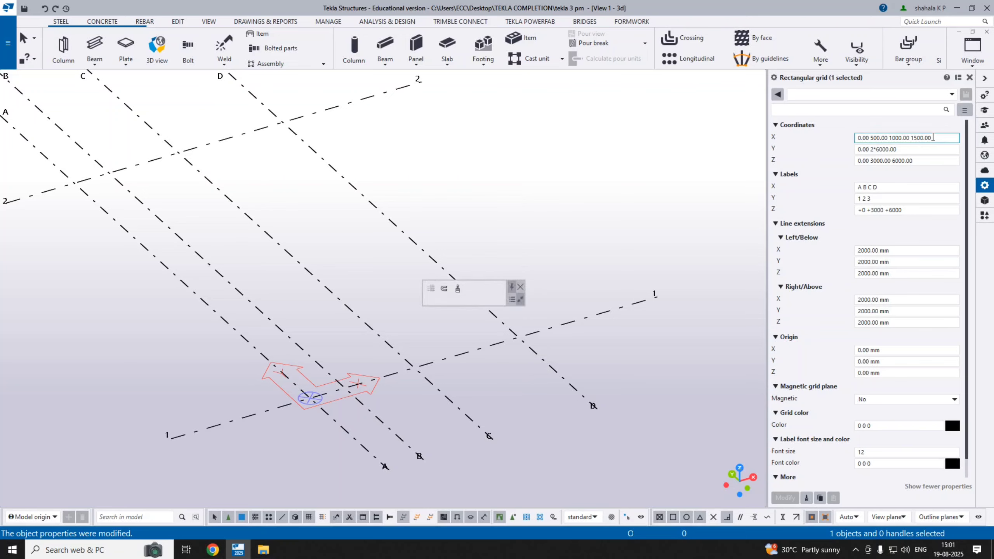
{"action": "left_click_drag", "start_coordinate": [939, 138], "coordinate": [872, 141]}
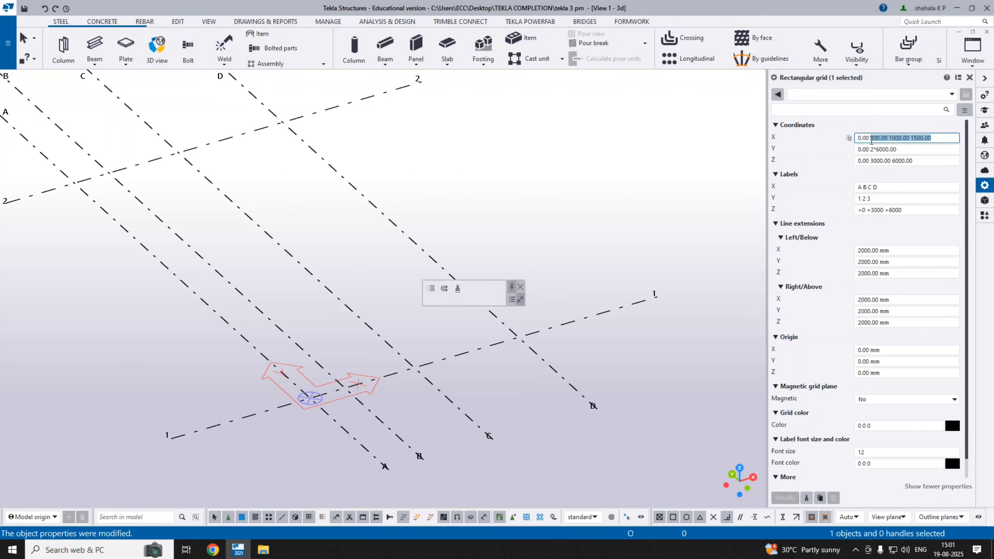
{"action": "key", "text": "BackSpace"}
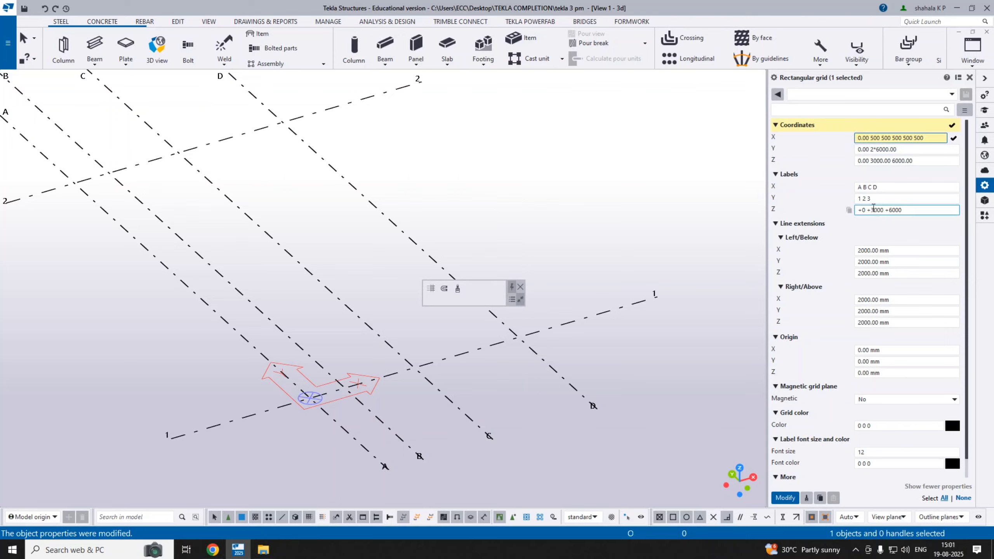
- Raise each of the five X spacings of the grid to 5000 and apply the change
{"action": "left_click", "coordinate": [879, 138]}
{"action": "type", "text": "00 50"}
{"action": "left_click", "coordinate": [892, 138]}
{"action": "type", "text": "00 5000 50"}
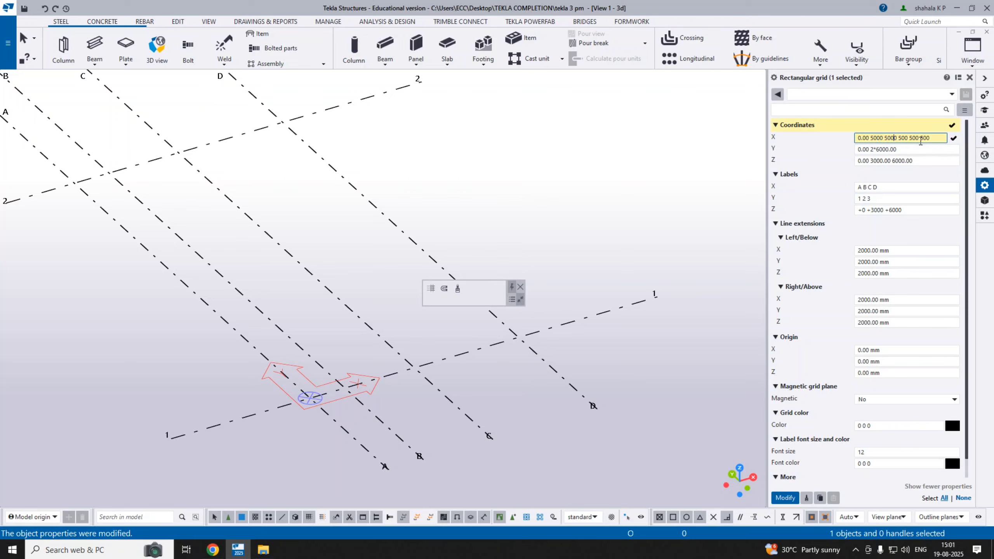
{"action": "left_click", "coordinate": [909, 138]}
{"action": "type", "text": "00 50"}
{"action": "left_click", "coordinate": [922, 135]}
{"action": "type", "text": "00"}
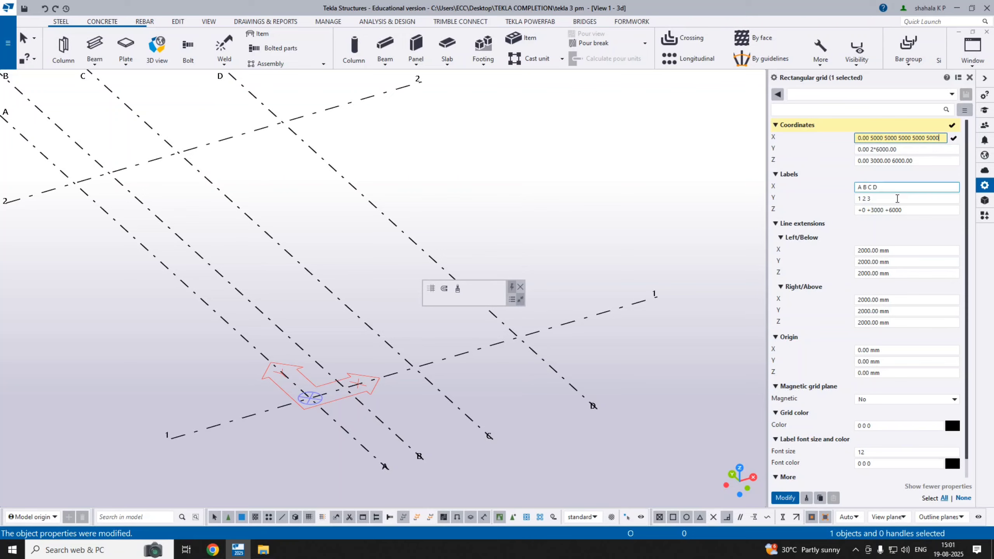
{"action": "left_click", "coordinate": [918, 149]}
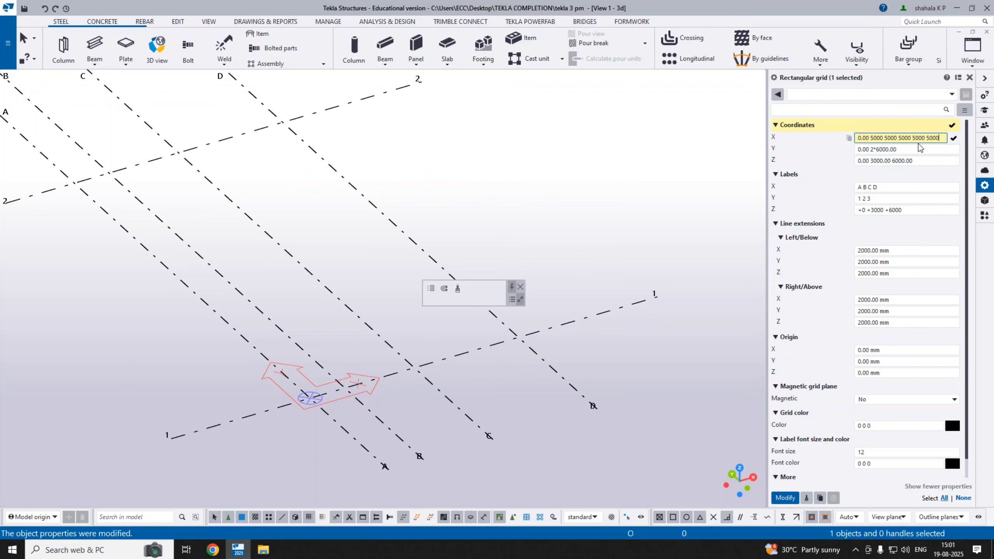
{"action": "key", "text": "Return"}
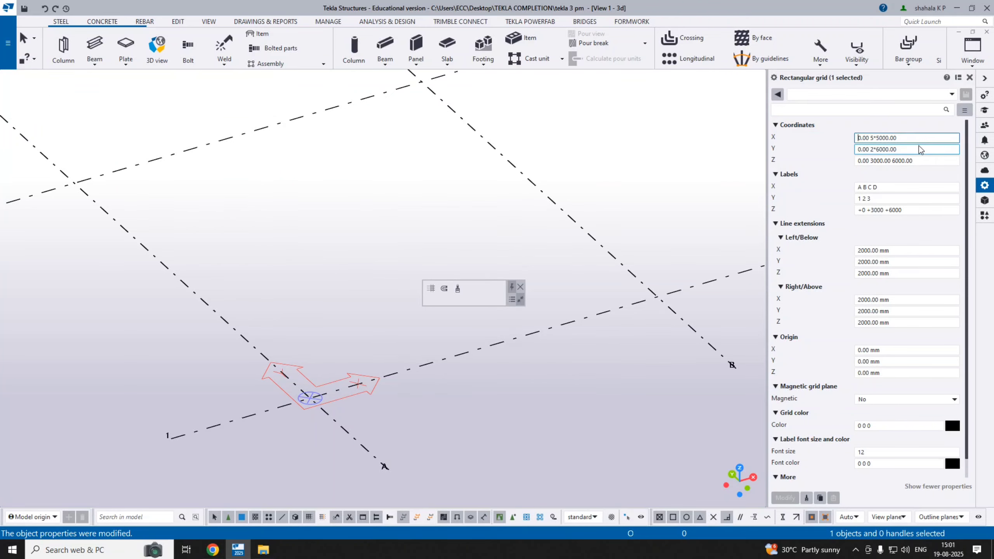
- Set the grid's Y coordinates to 0.00 5*5000.00 and apply the change
{"action": "scroll", "coordinate": [571, 235], "scroll_direction": "down", "scroll_amount": 5}
{"action": "middle_click_drag", "start_coordinate": [567, 235], "coordinate": [384, 299]}
{"action": "left_click", "coordinate": [883, 138]}
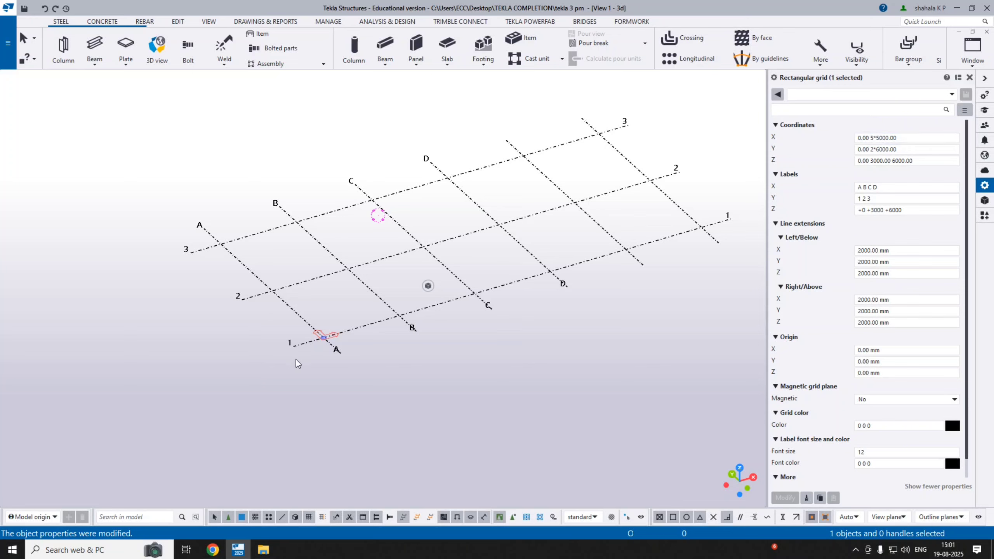
{"action": "scroll", "coordinate": [388, 325], "scroll_direction": "down", "scroll_amount": 2}
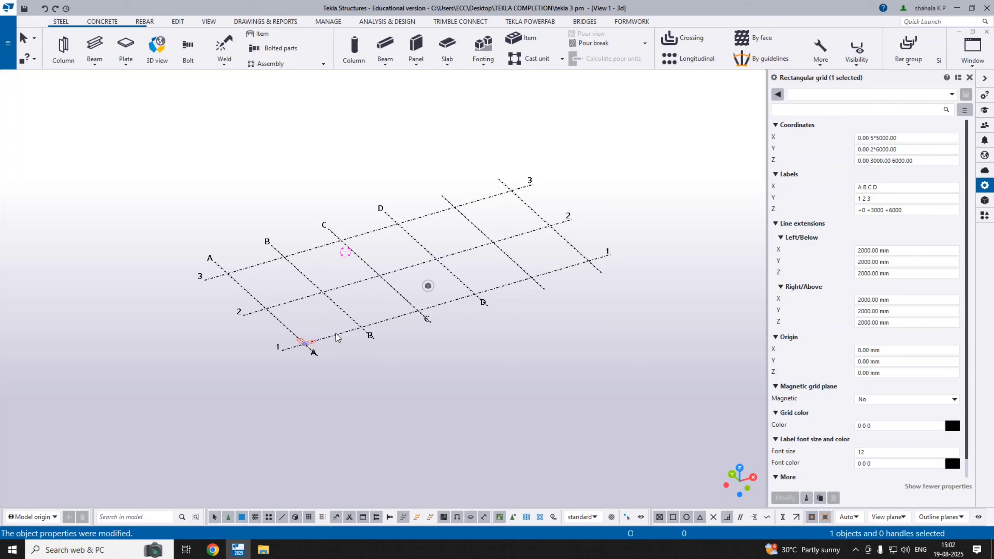
{"action": "left_click", "coordinate": [886, 149]}
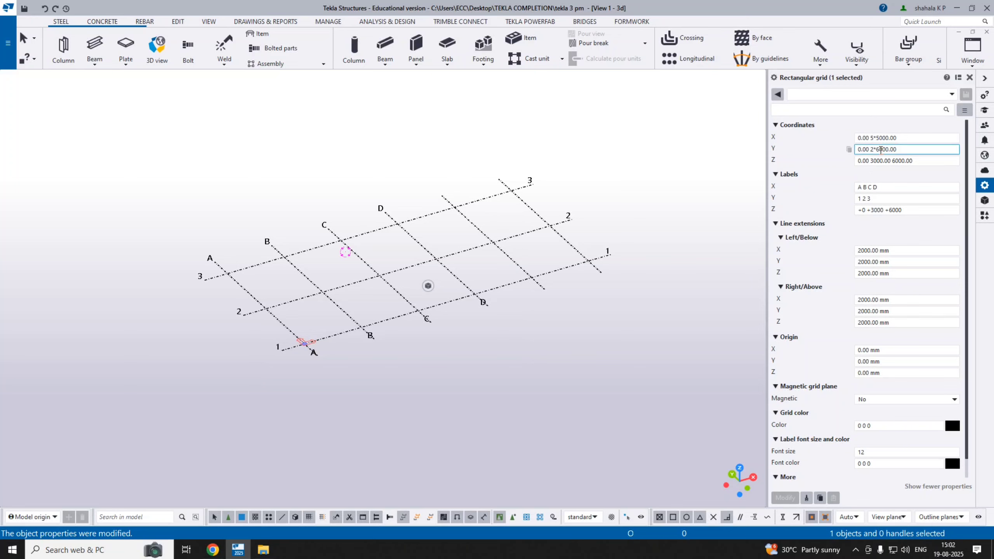
{"action": "key", "text": "BackSpace"}
{"action": "type", "text": "5"}
{"action": "left_click", "coordinate": [890, 198]}
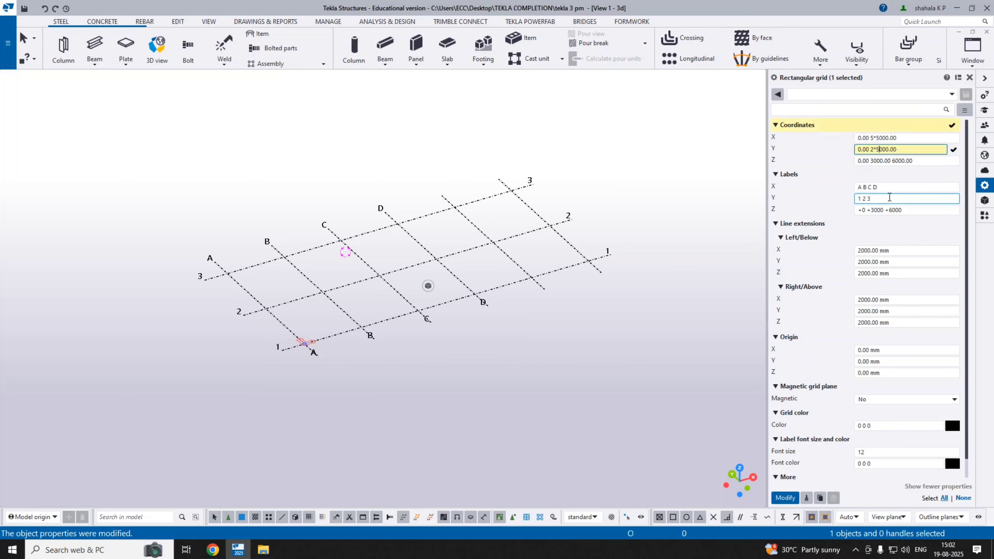
{"action": "left_click", "coordinate": [867, 150]}
{"action": "left_click", "coordinate": [857, 202]}
{"action": "key", "text": "BackSpace"}
{"action": "type", "text": "5"}
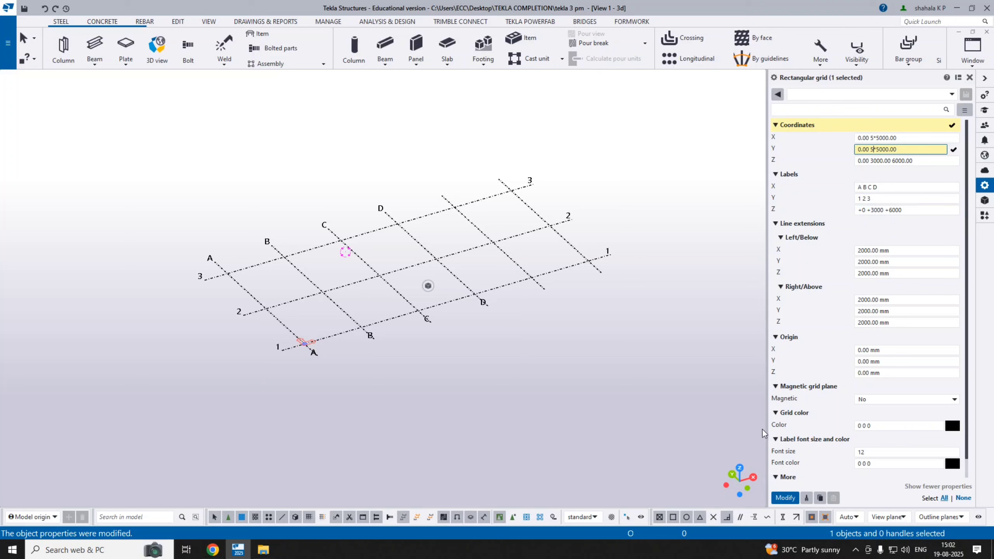
{"action": "left_click", "coordinate": [785, 498]}
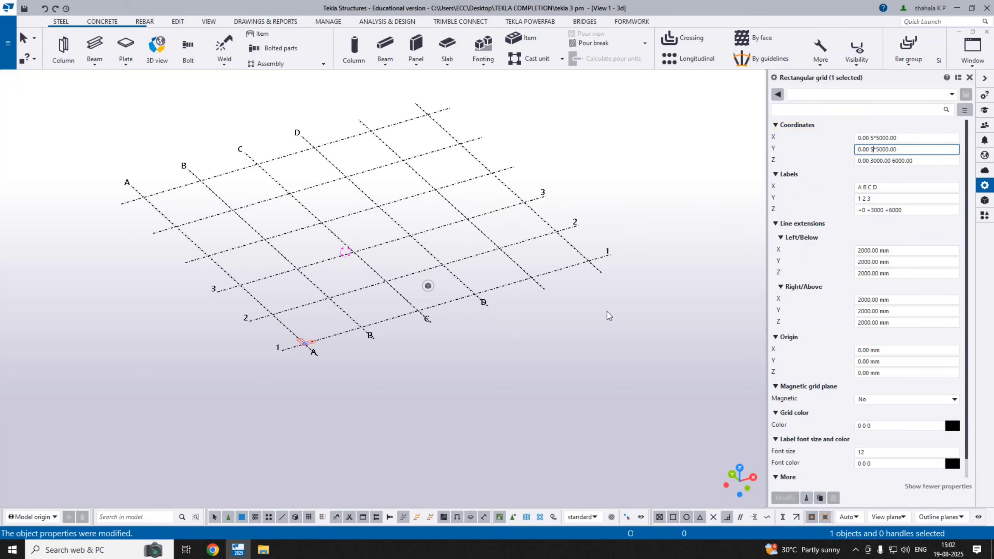
- Extend the grid's X labels to A B C D E F G H I and apply the change
{"action": "scroll", "coordinate": [405, 240], "scroll_direction": "down", "scroll_amount": 3}
{"action": "middle_click_drag", "start_coordinate": [401, 241], "coordinate": [395, 254]}
{"action": "scroll", "coordinate": [505, 243], "scroll_direction": "up", "scroll_amount": 2}
{"action": "middle_click_drag", "start_coordinate": [505, 243], "coordinate": [653, 171]}
{"action": "scroll", "coordinate": [441, 300], "scroll_direction": "up", "scroll_amount": 1}
{"action": "middle_click_drag", "start_coordinate": [441, 299], "coordinate": [381, 320]}
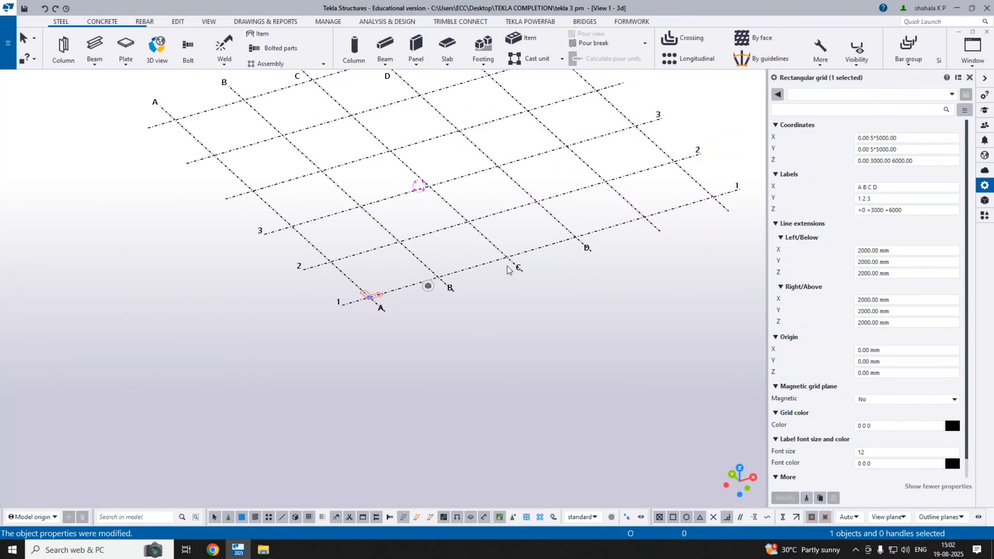
{"action": "middle_click_drag", "start_coordinate": [566, 270], "coordinate": [451, 430]}
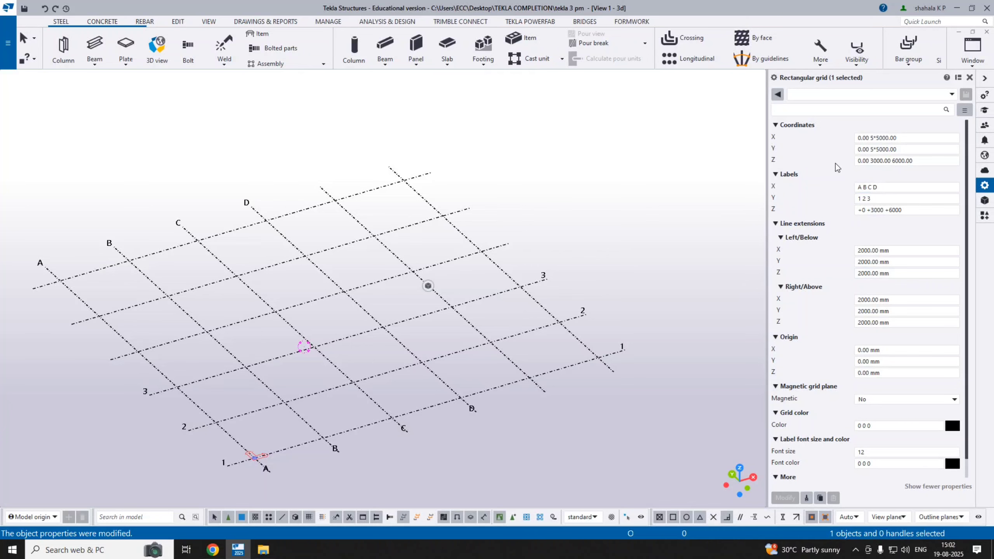
{"action": "left_click", "coordinate": [887, 188]}
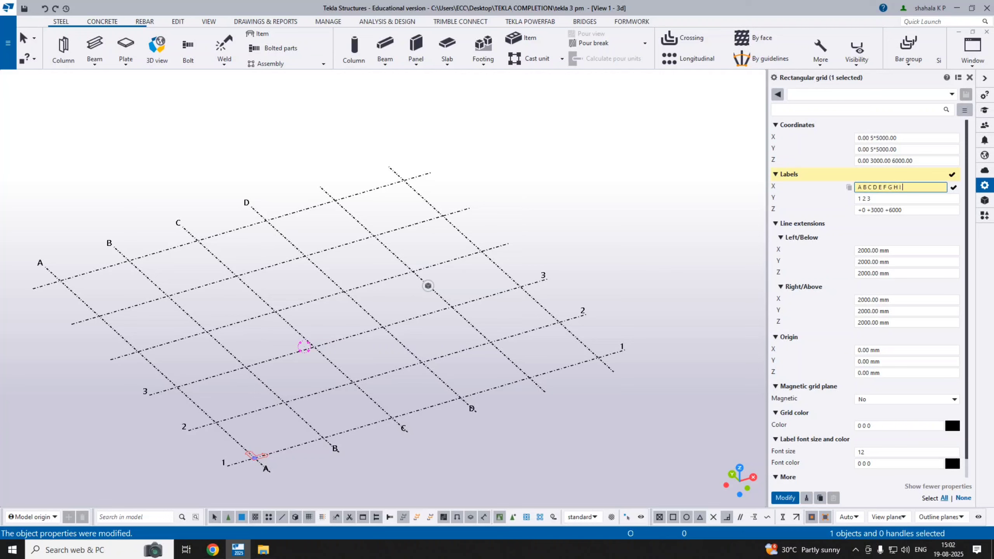
{"action": "left_click", "coordinate": [786, 497]}
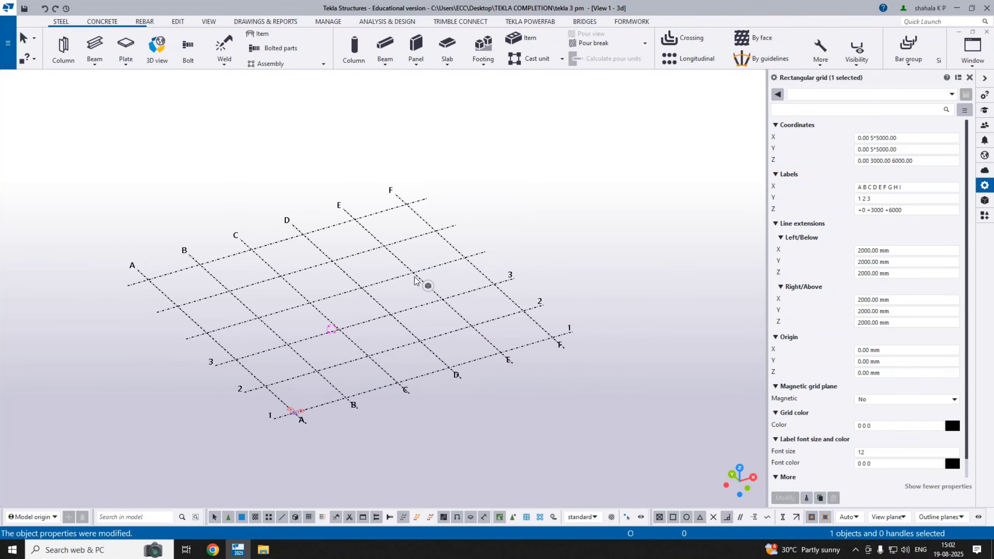
- Remove the surplus labels G H I so the X labels are A B C D E F, and apply
{"action": "left_click", "coordinate": [914, 187]}
{"action": "key", "text": "BackSpace"}
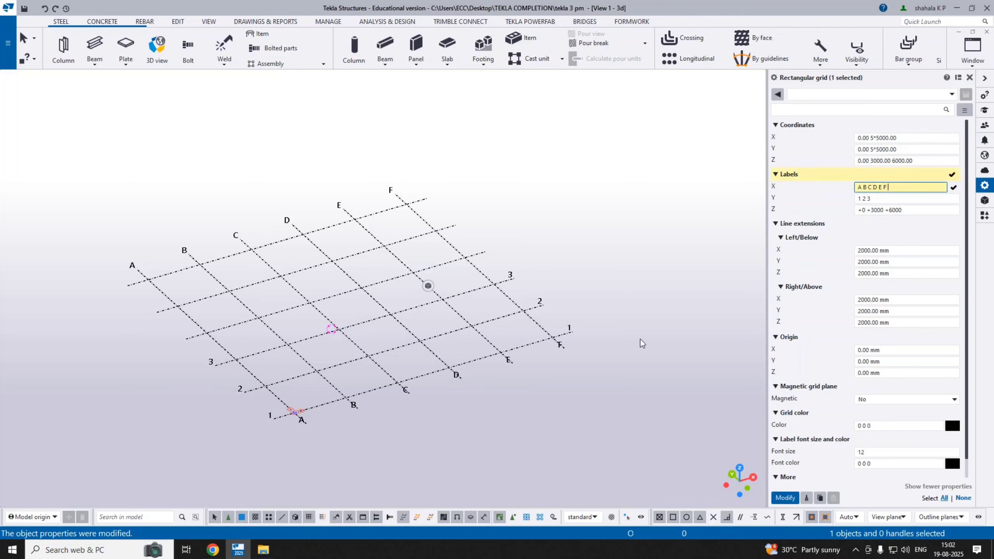
{"action": "key", "text": "Return"}
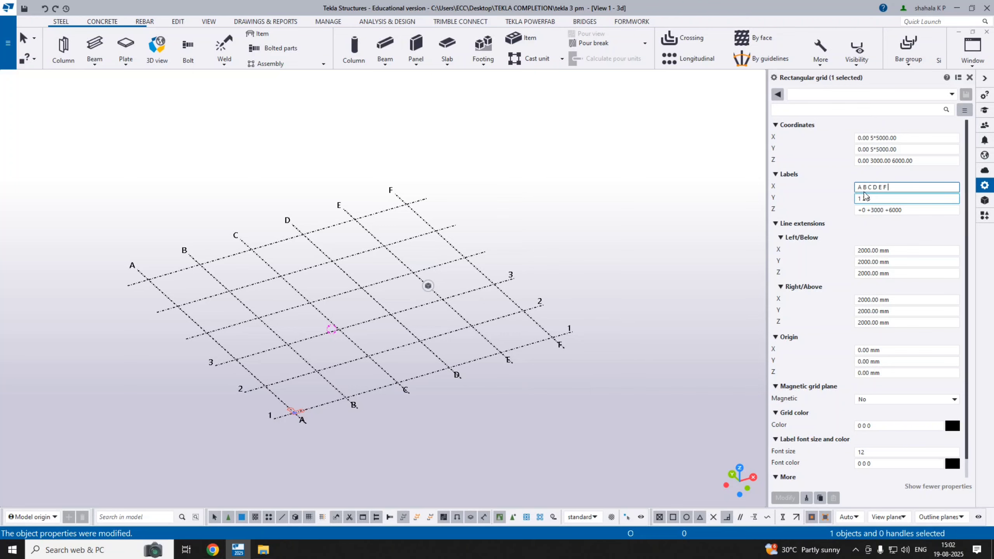
- Extend the grid's Y labels to 1 2 3 4 5 6 and apply the change
{"action": "left_click", "coordinate": [874, 161]}
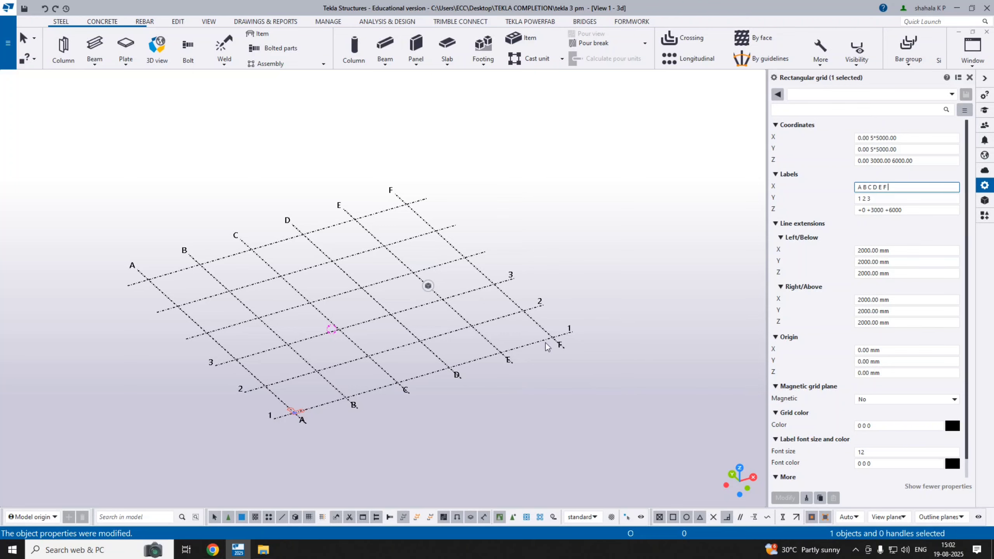
{"action": "left_click", "coordinate": [878, 214]}
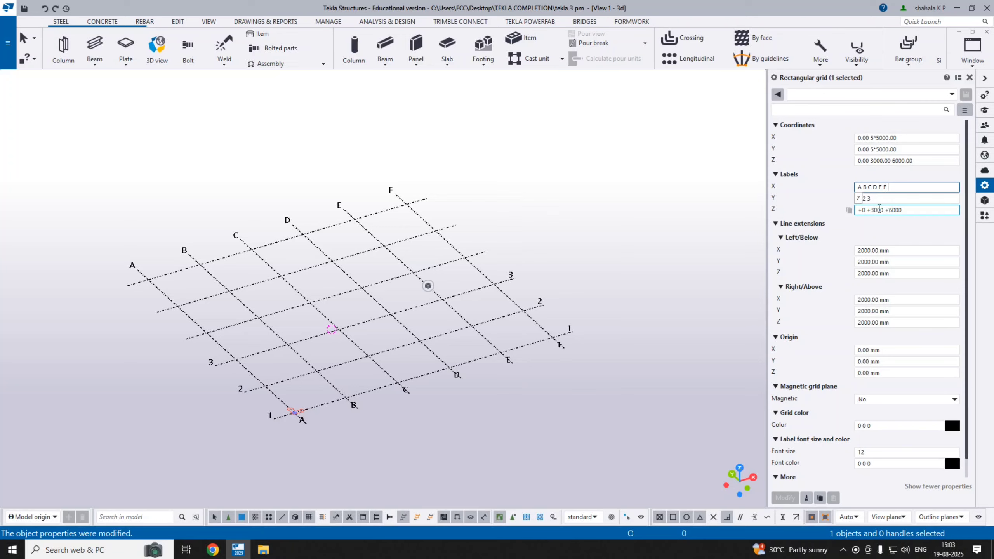
{"action": "left_click", "coordinate": [878, 198]}
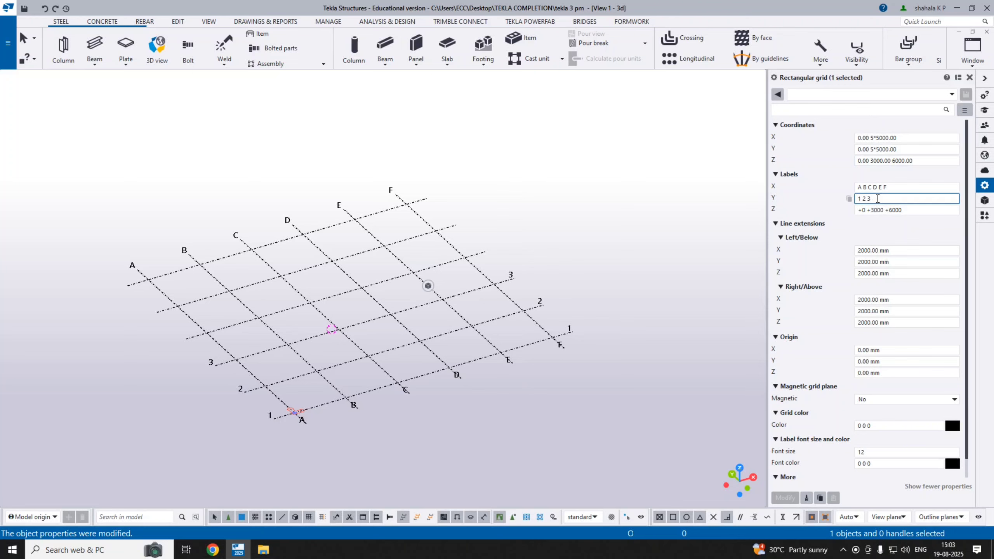
{"action": "type", "text": "4 5 6"}
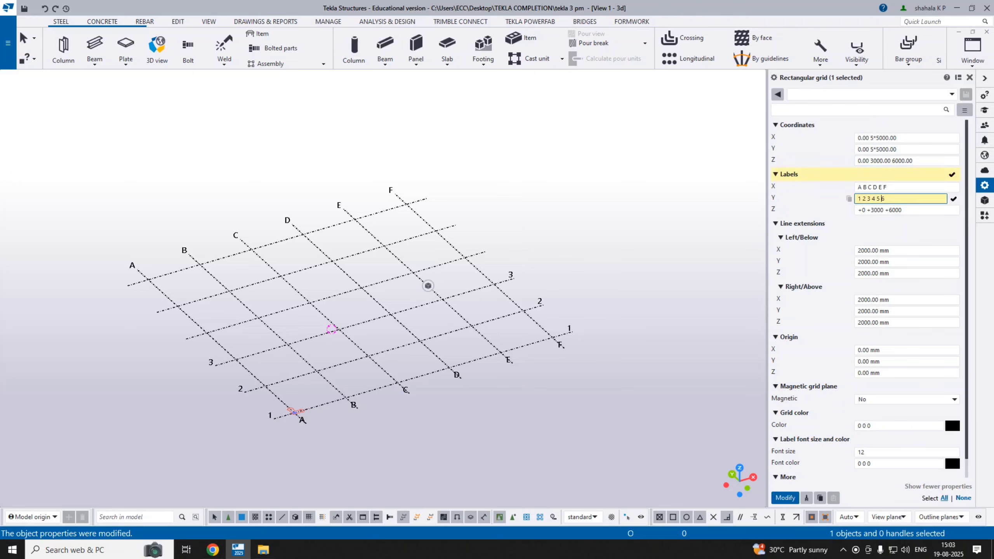
{"action": "key", "text": "Return"}
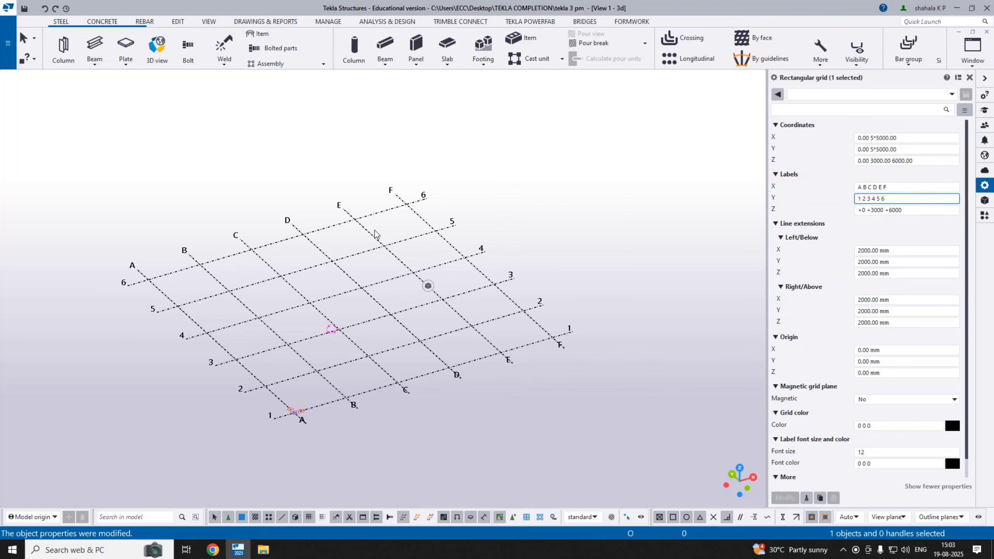
- Examine the labelled grid in the plan view and again in the 3D view
{"action": "middle_click_drag", "start_coordinate": [505, 328], "coordinate": [566, 299]}
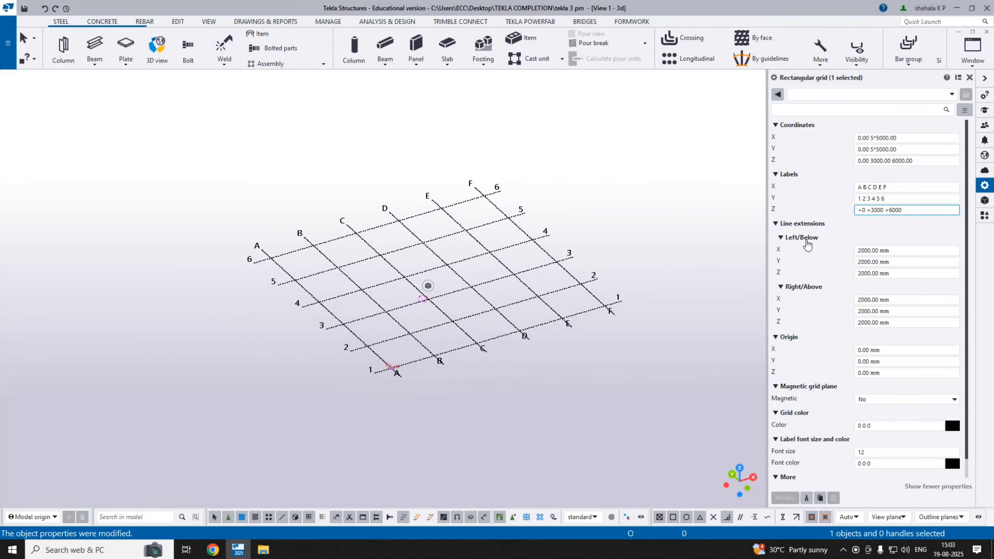
{"action": "key", "text": "ctrl+p"}
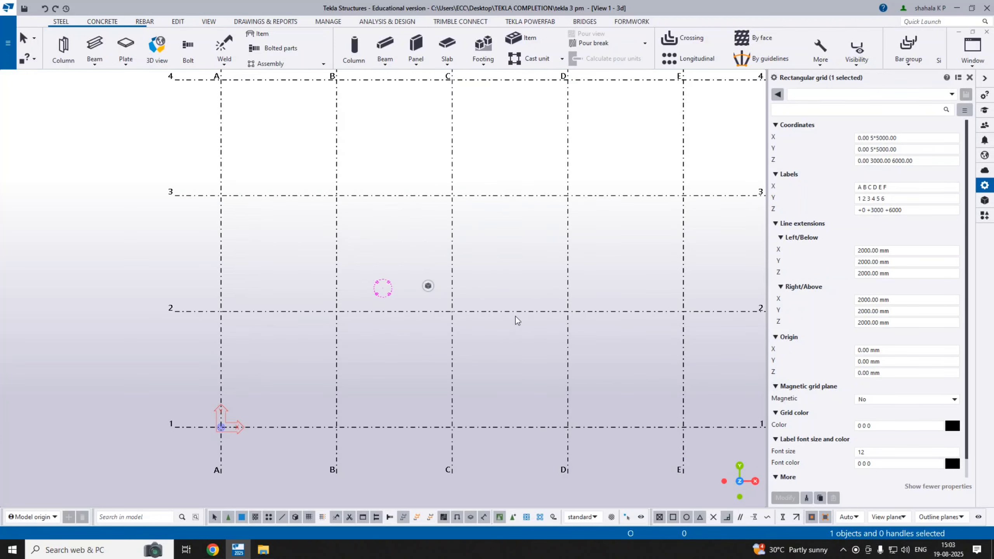
{"action": "key", "text": "ctrl+p"}
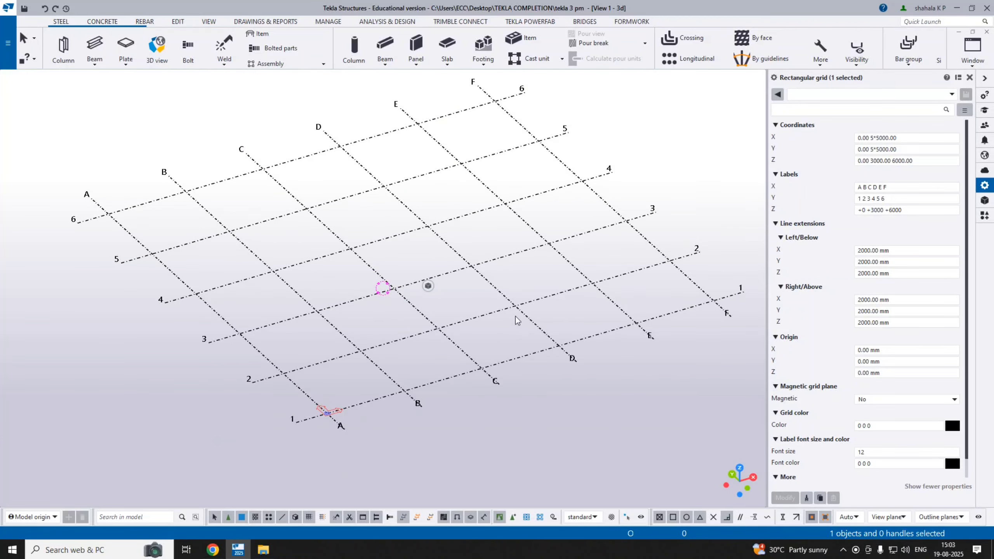
{"action": "scroll", "coordinate": [489, 360], "scroll_direction": "down", "scroll_amount": 2}
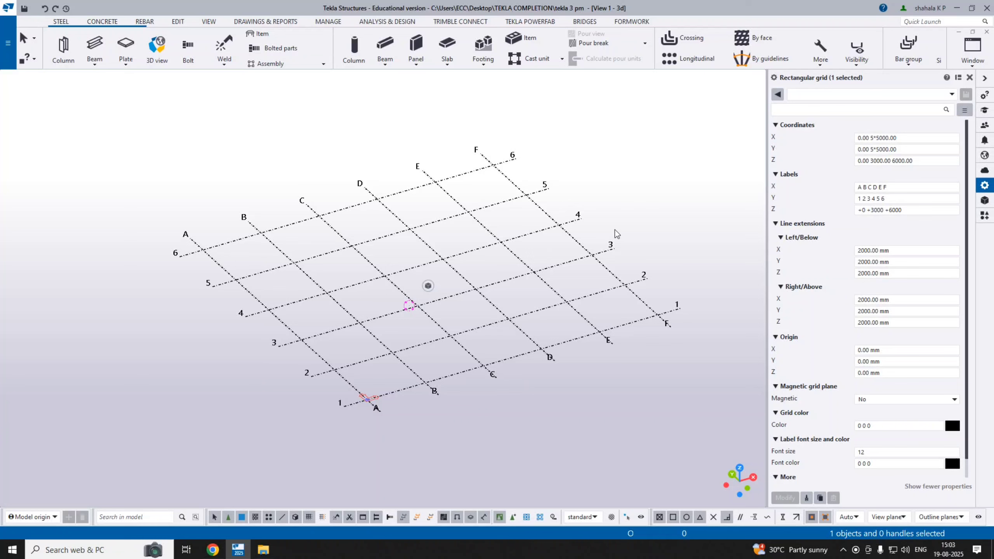
{"action": "scroll", "coordinate": [566, 239], "scroll_direction": "down", "scroll_amount": 1}
{"action": "middle_click_drag", "start_coordinate": [566, 240], "coordinate": [572, 300]}
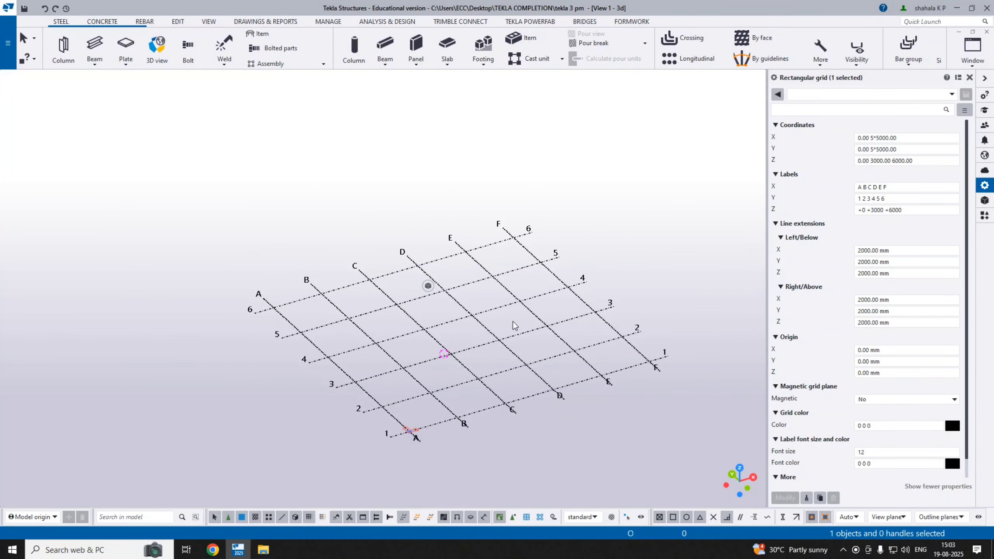
{"action": "scroll", "coordinate": [485, 335], "scroll_direction": "up", "scroll_amount": 1}
{"action": "middle_click_drag", "start_coordinate": [485, 335], "coordinate": [478, 322]}
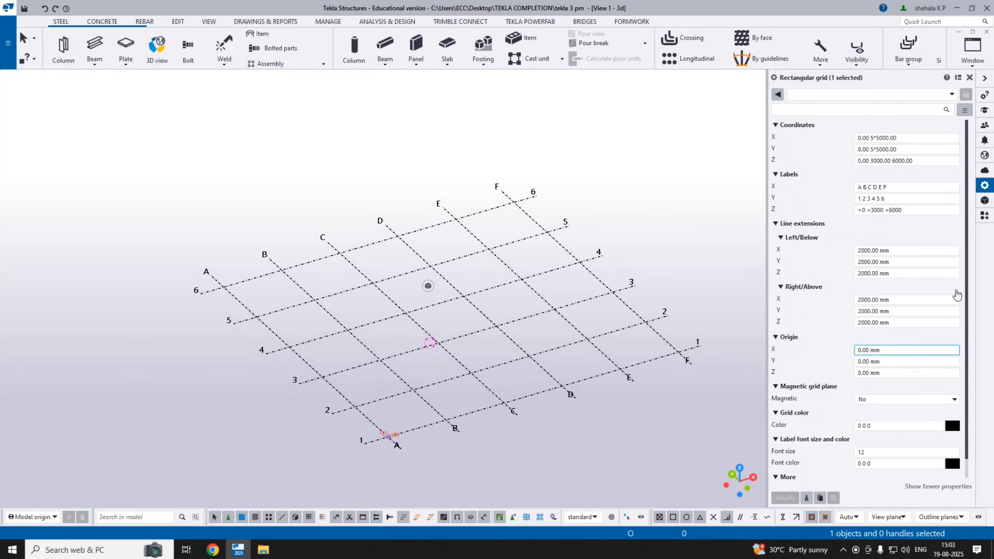
- Create all plan and elevation views along the grid lines with the standard settings, and look through the named views
{"action": "left_click", "coordinate": [210, 23]}
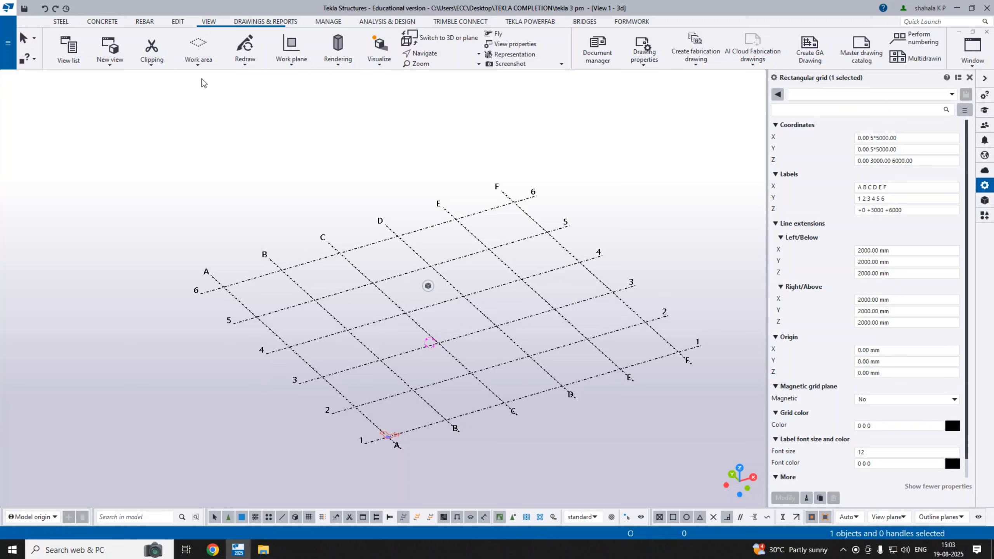
{"action": "left_click", "coordinate": [111, 63]}
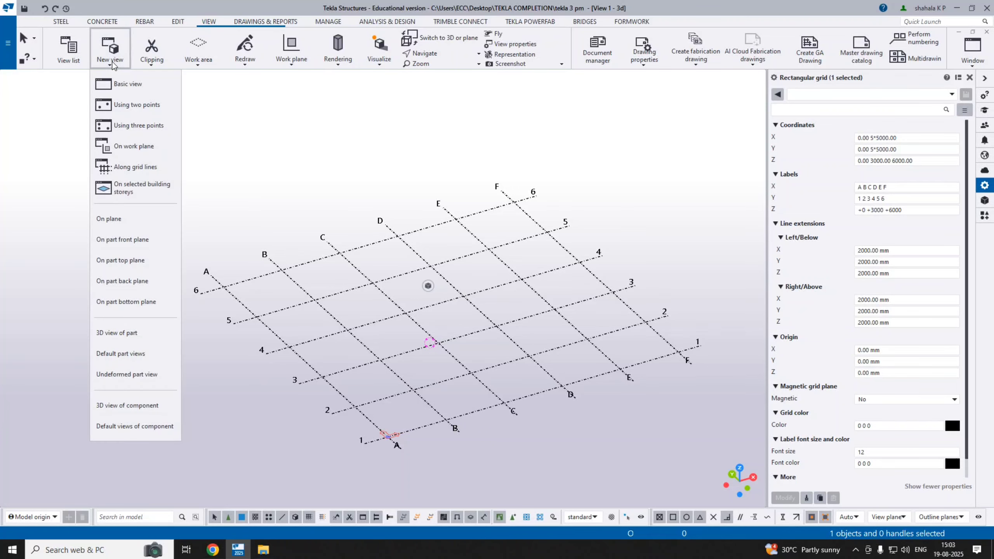
{"action": "left_click", "coordinate": [143, 167]}
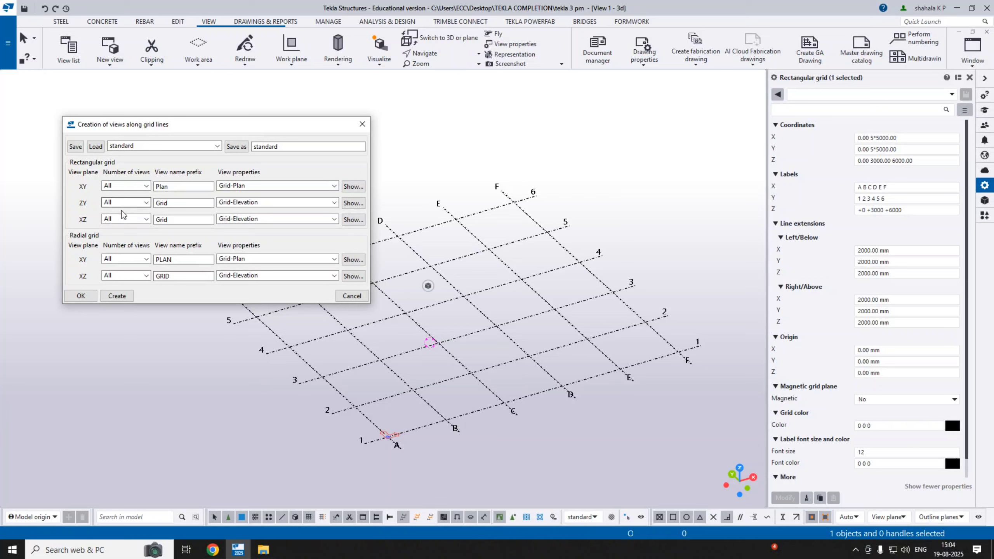
{"action": "left_click", "coordinate": [117, 296]}
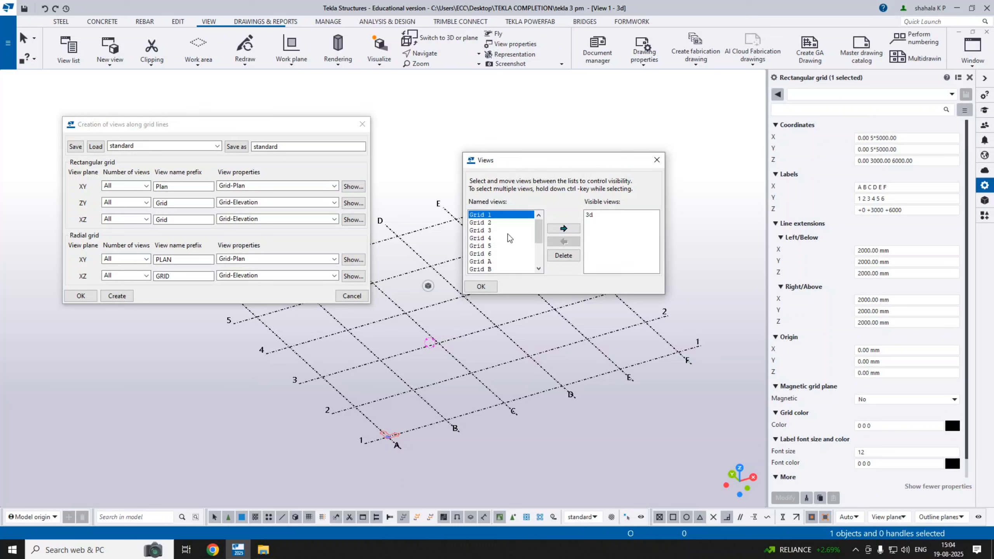
{"action": "scroll", "coordinate": [508, 235], "scroll_direction": "down", "scroll_amount": 2}
{"action": "scroll", "coordinate": [508, 234], "scroll_direction": "up", "scroll_amount": 2}
{"action": "scroll", "coordinate": [510, 256], "scroll_direction": "down", "scroll_amount": 3}
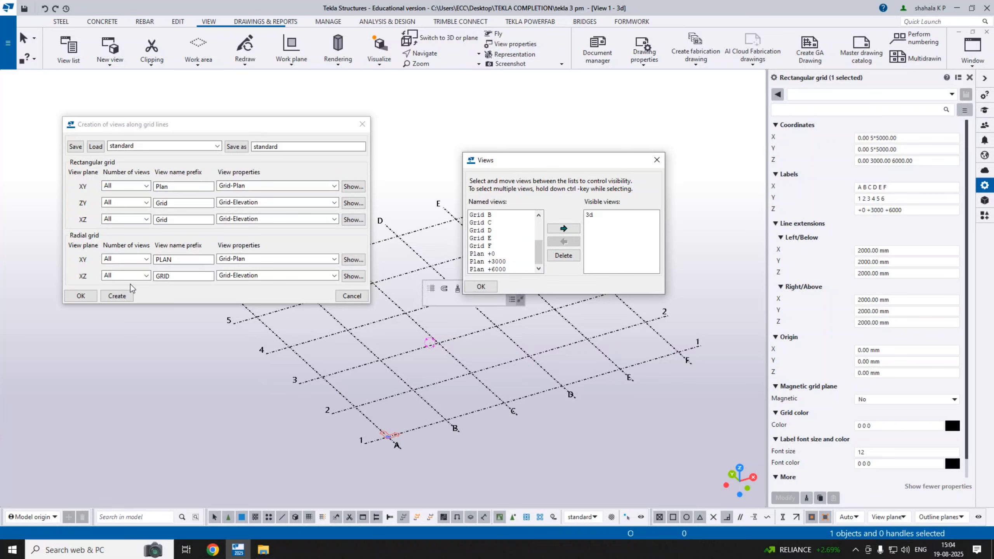
- Finish creating the grid views and make Plan +0, Plan +3000 and Plan +6000 visible alongside the 3d view
{"action": "left_click", "coordinate": [84, 297]}
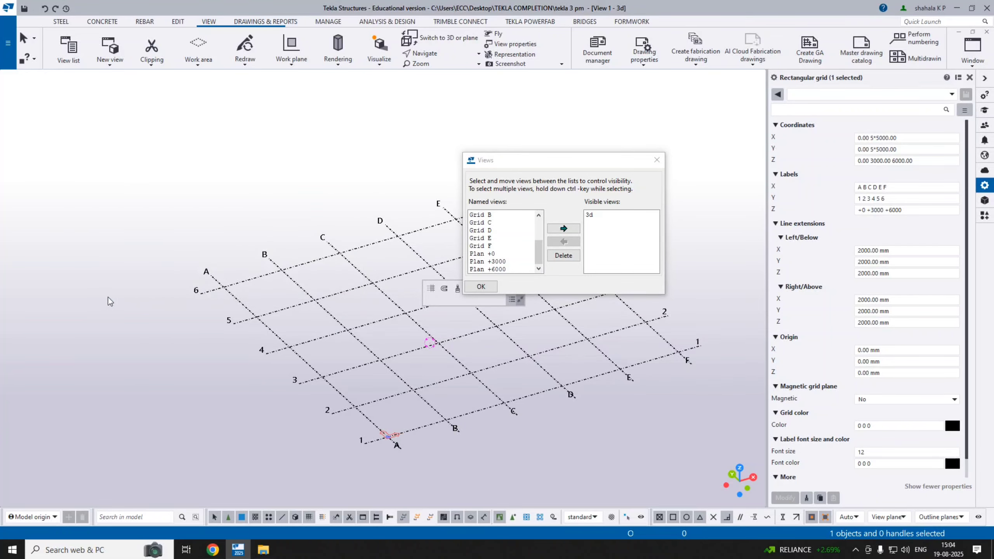
{"action": "scroll", "coordinate": [513, 243], "scroll_direction": "up", "scroll_amount": 3}
{"action": "left_click", "coordinate": [486, 214]}
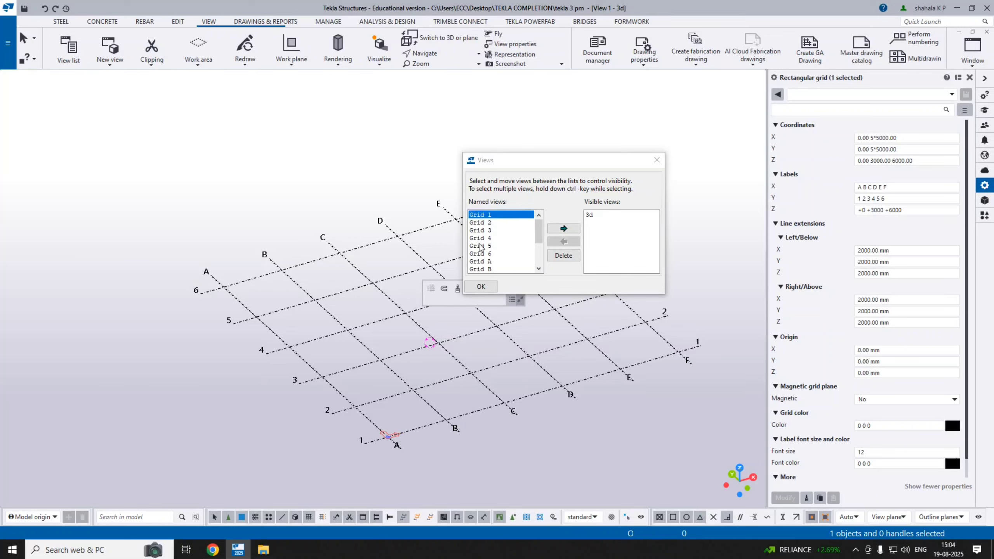
{"action": "scroll", "coordinate": [484, 247], "scroll_direction": "down", "scroll_amount": 1}
{"action": "scroll", "coordinate": [483, 247], "scroll_direction": "down", "scroll_amount": 2}
{"action": "left_click_drag", "start_coordinate": [509, 254], "coordinate": [510, 274]}
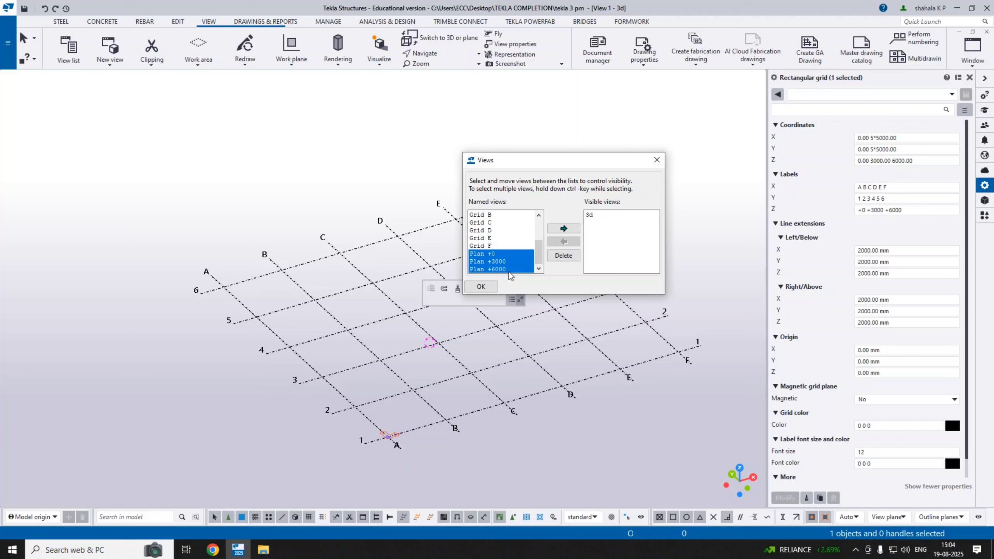
{"action": "left_click", "coordinate": [560, 229]}
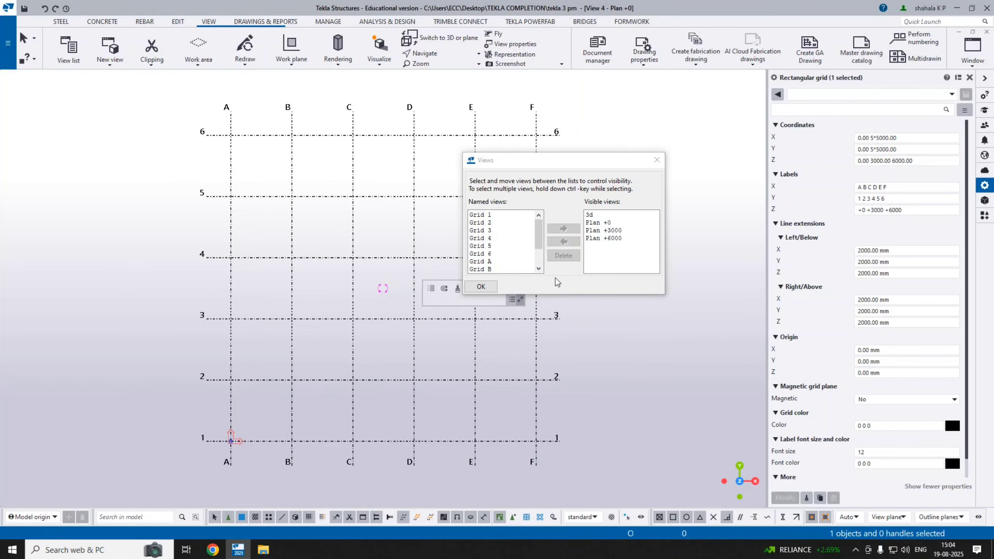
{"action": "left_click", "coordinate": [481, 287]}
- Examine the Plan +0 view and the Plan +6000 view, including its tilted 3D position relative to the origin
{"action": "scroll", "coordinate": [394, 298], "scroll_direction": "down", "scroll_amount": 1}
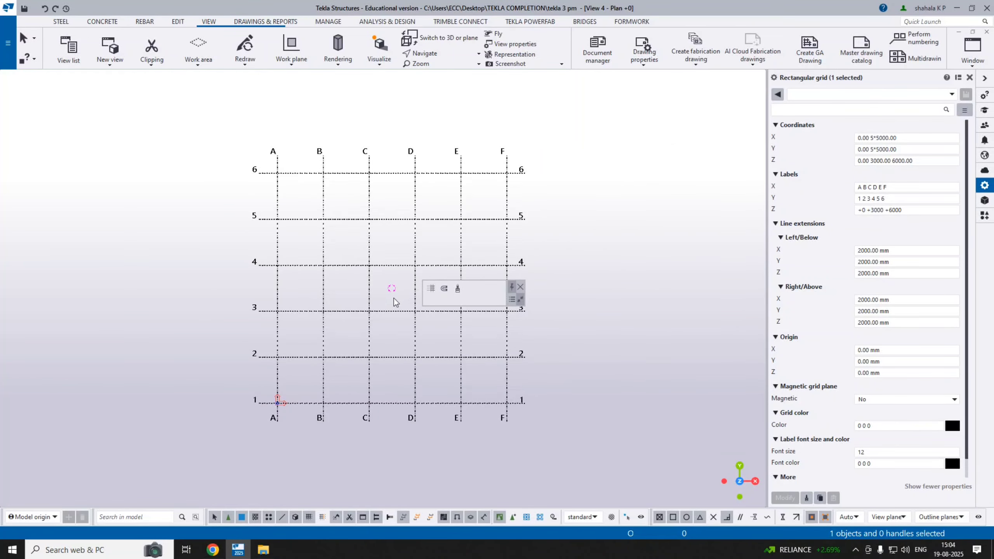
{"action": "key", "text": "ctrl+Tab"}
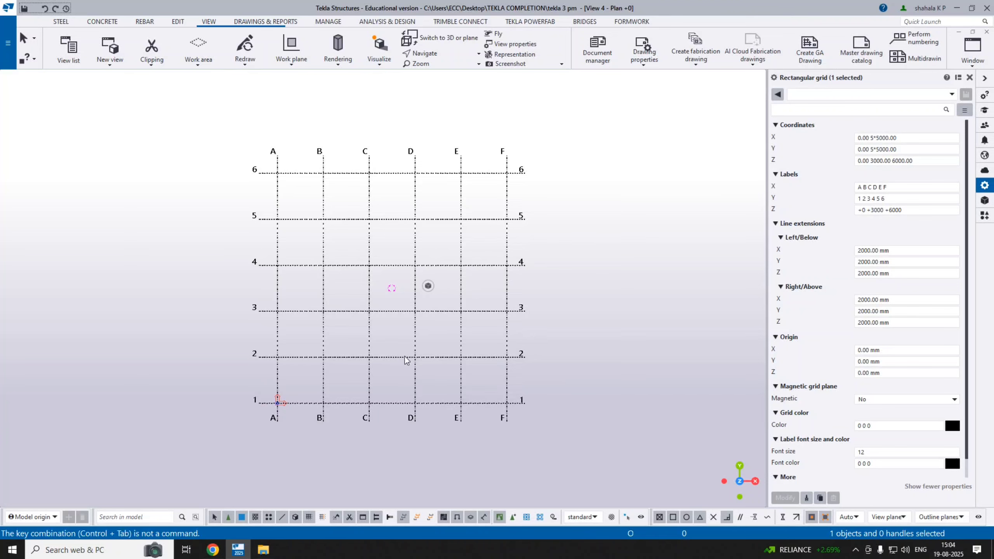
{"action": "middle_click_drag", "start_coordinate": [405, 357], "coordinate": [370, 401]}
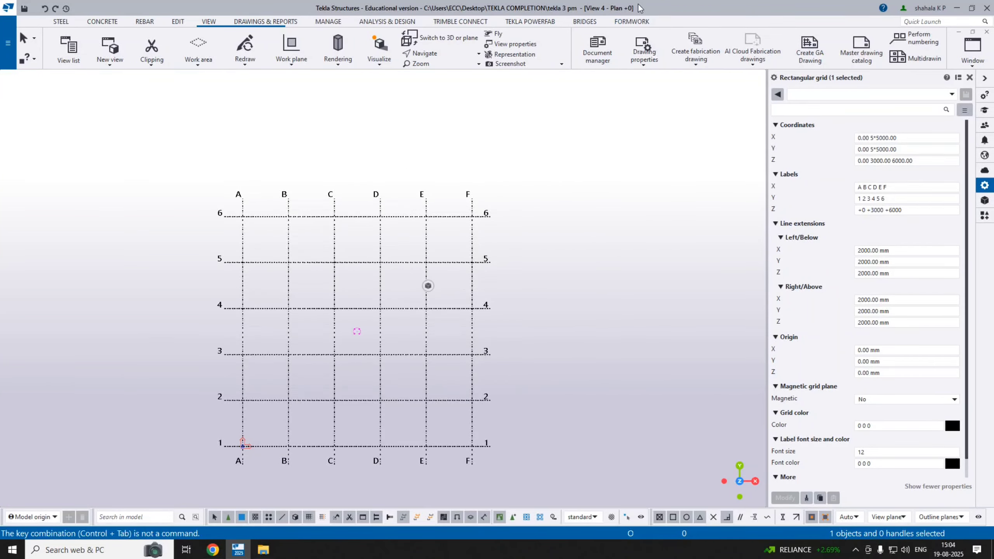
{"action": "key", "text": "ctrl+Tab"}
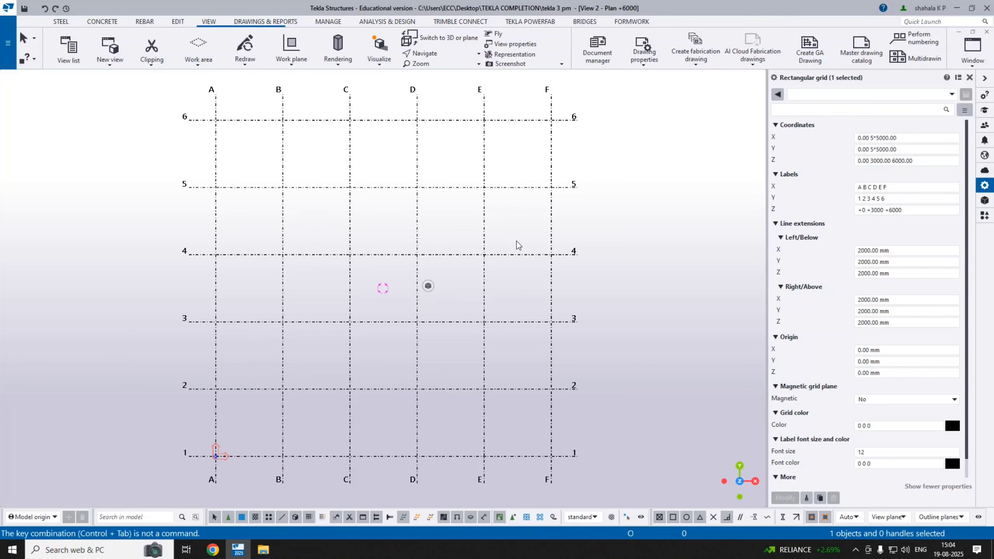
{"action": "middle_click_drag", "start_coordinate": [475, 337], "coordinate": [505, 316]}
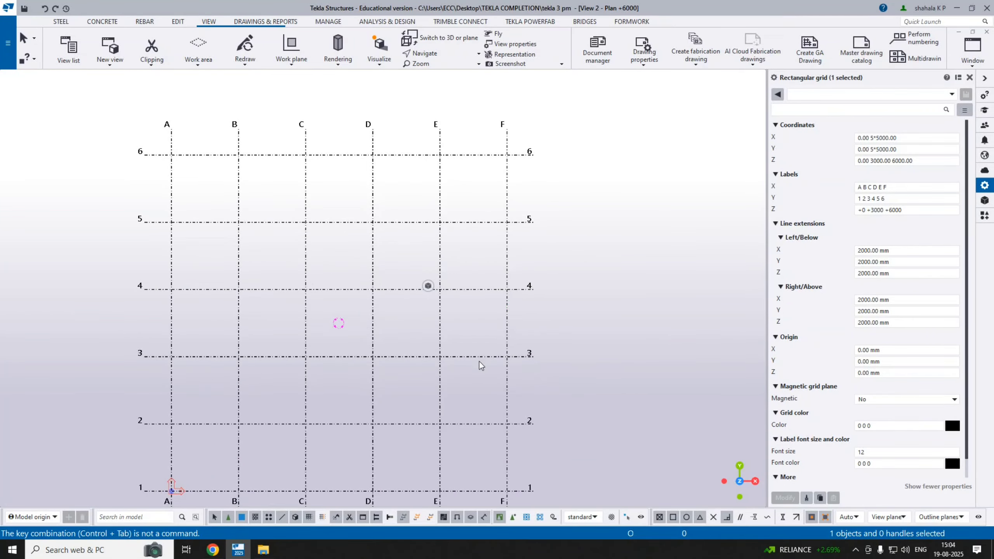
{"action": "middle_click_drag", "start_coordinate": [479, 363], "coordinate": [524, 223], "text": "ctrl"}
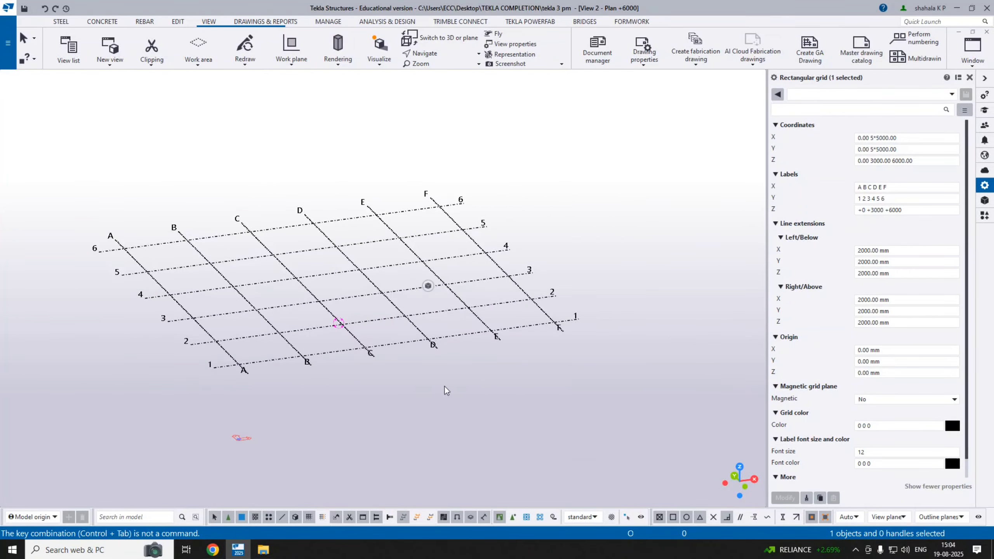
{"action": "scroll", "coordinate": [445, 387], "scroll_direction": "down", "scroll_amount": 2}
{"action": "middle_click_drag", "start_coordinate": [445, 369], "coordinate": [419, 386]}
{"action": "left_click", "coordinate": [889, 161]}
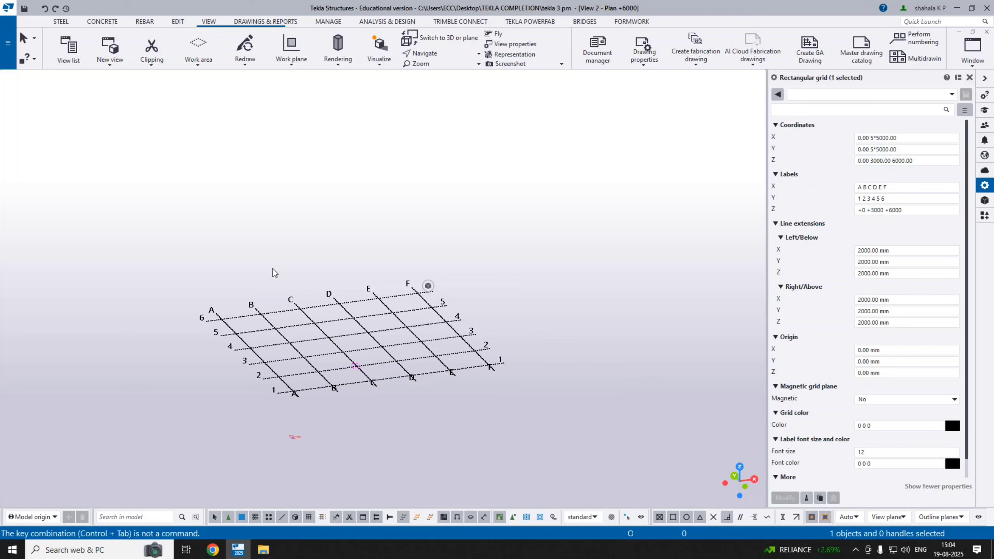
- Compare the 3d, Plan +0, Plan +3000 and Plan +6000 views in perspective with the grid's Z coordinates
{"action": "key", "text": "ctrl+Tab"}
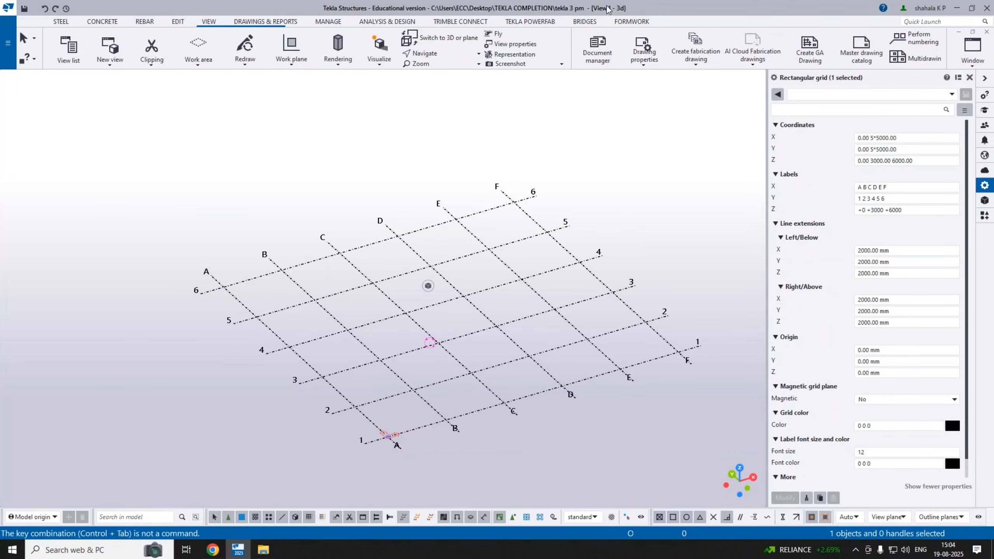
{"action": "key", "text": "ctrl+Tab"}
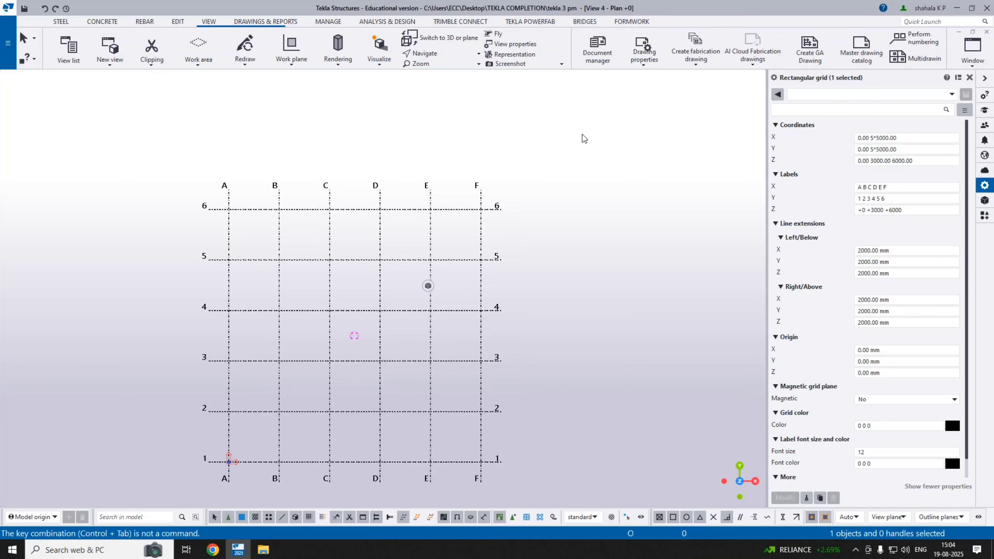
{"action": "key", "text": "ctrl+p"}
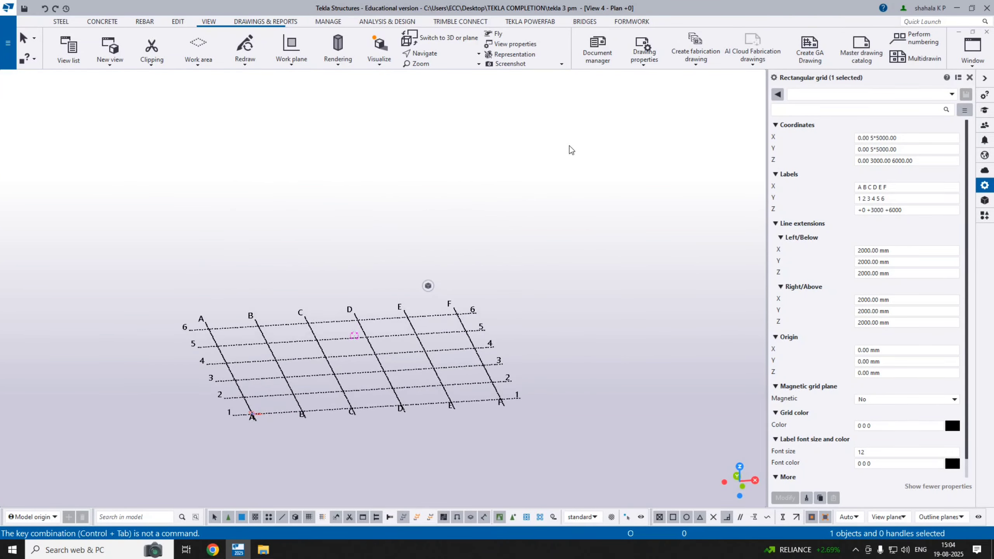
{"action": "key", "text": "ctrl+Tab"}
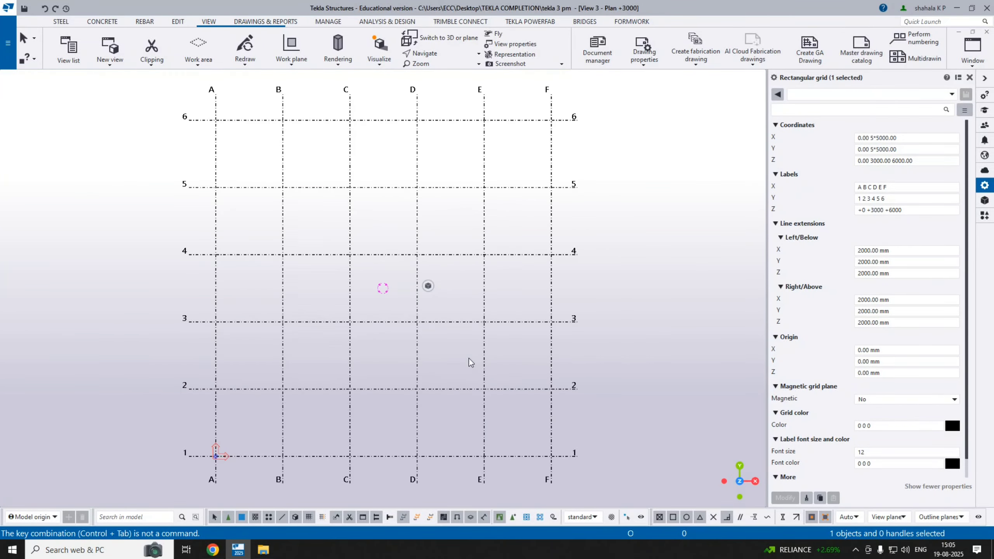
{"action": "key", "text": "ctrl+p"}
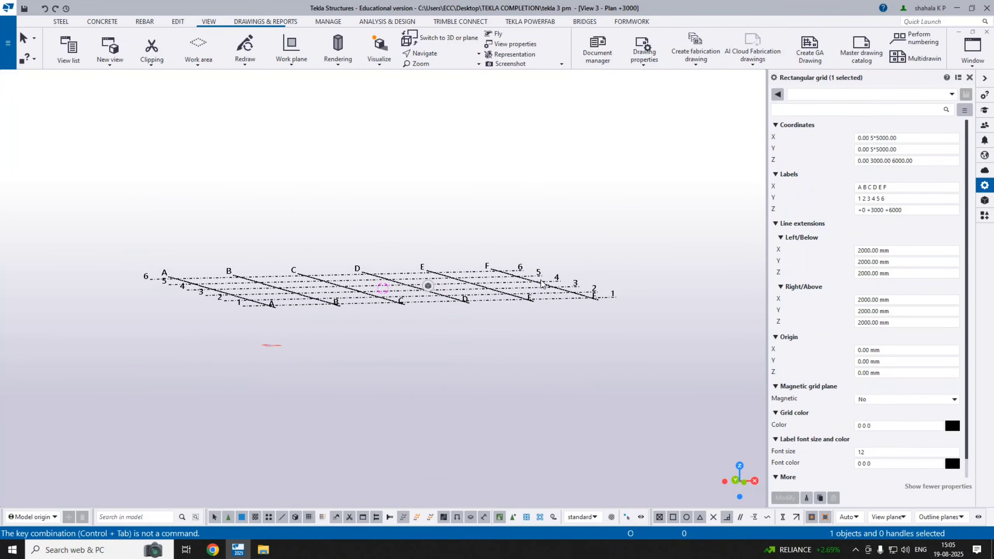
{"action": "key", "text": "ctrl+Tab"}
{"action": "middle_click_drag", "start_coordinate": [492, 324], "coordinate": [547, 300], "text": "ctrl"}
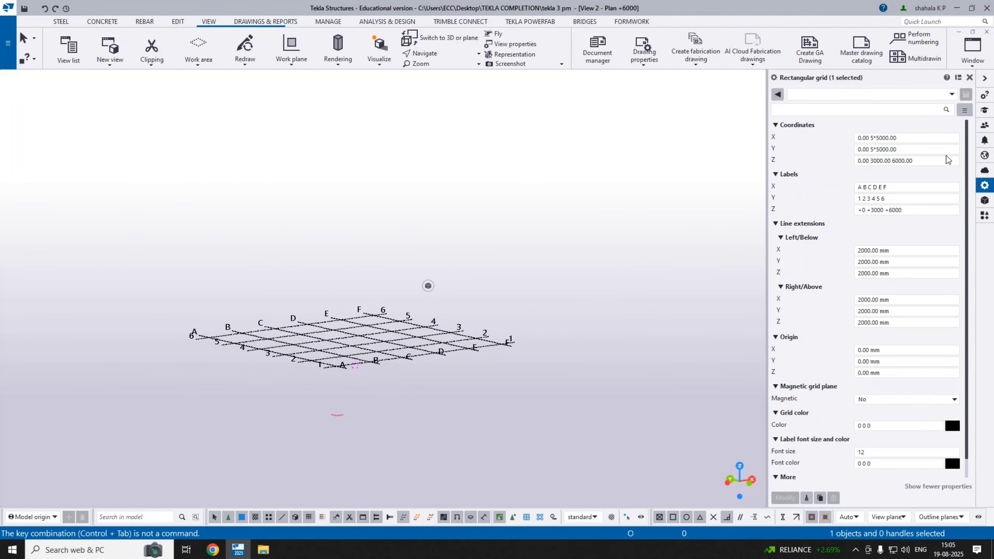
{"action": "left_click_drag", "start_coordinate": [948, 156], "coordinate": [847, 167]}
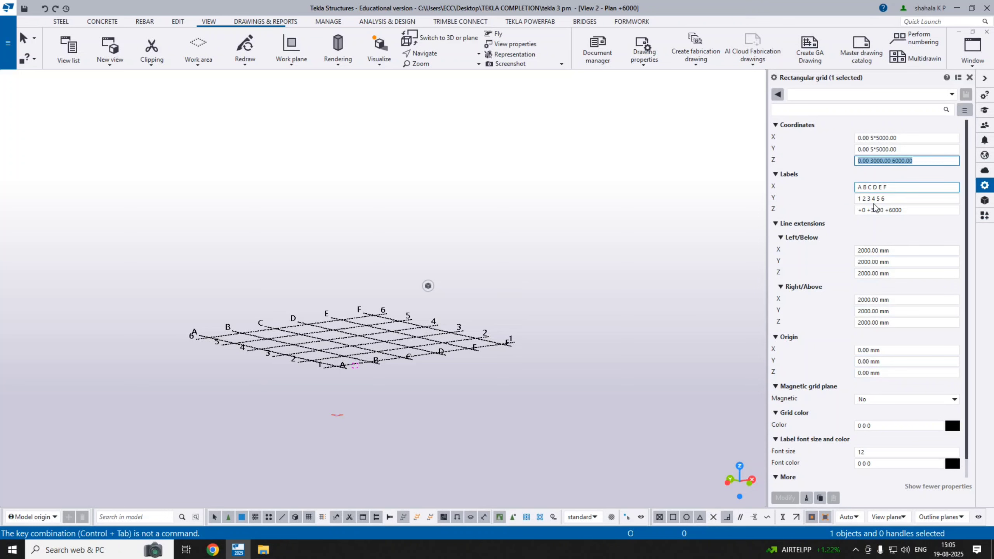
{"action": "scroll", "coordinate": [450, 304], "scroll_direction": "down", "scroll_amount": 1}
{"action": "middle_click_drag", "start_coordinate": [429, 386], "coordinate": [460, 340]}
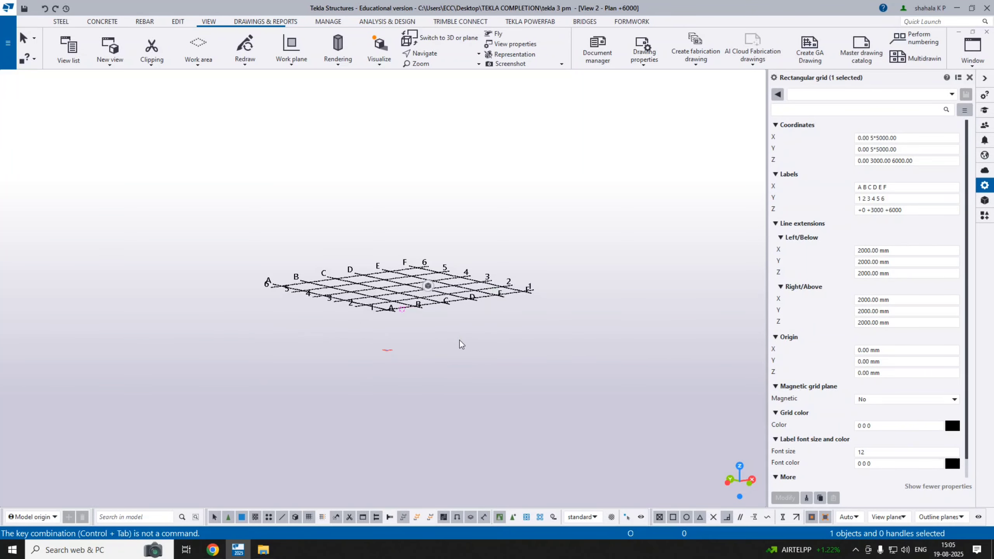
- In the flat Plan +6000 view, set the grid's left/below and right/above X line extensions to 20000 mm
{"action": "key", "text": "ctrl+p"}
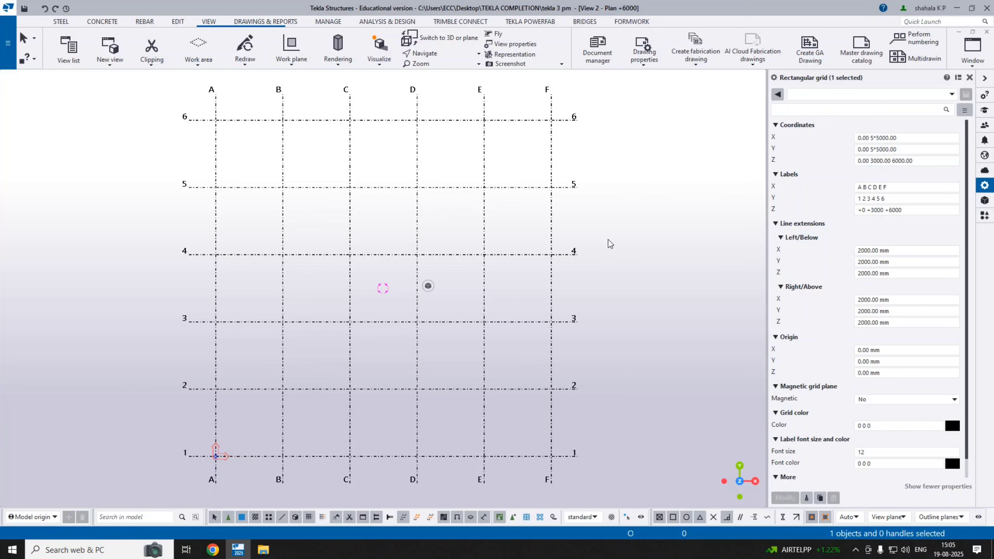
{"action": "scroll", "coordinate": [610, 243], "scroll_direction": "down", "scroll_amount": 1}
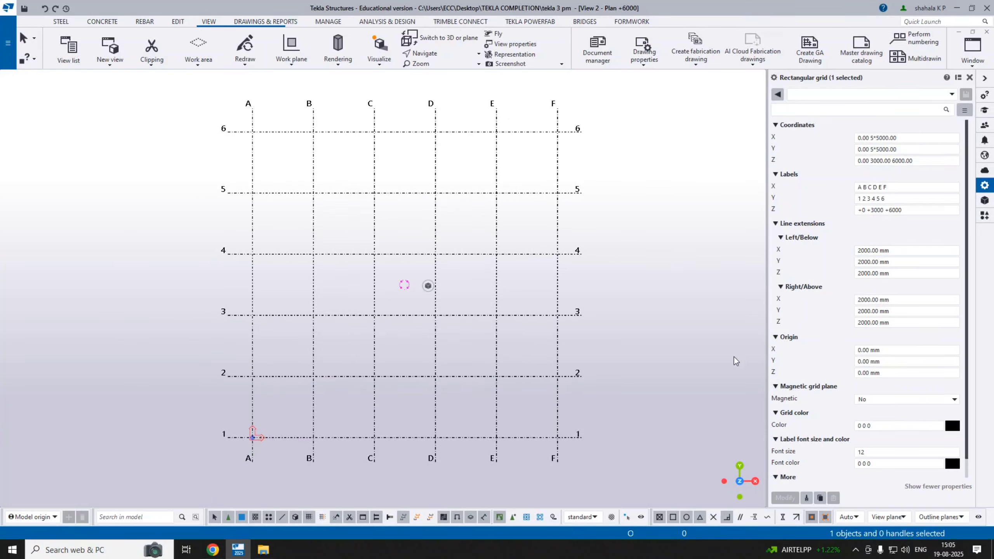
{"action": "left_click", "coordinate": [866, 250]}
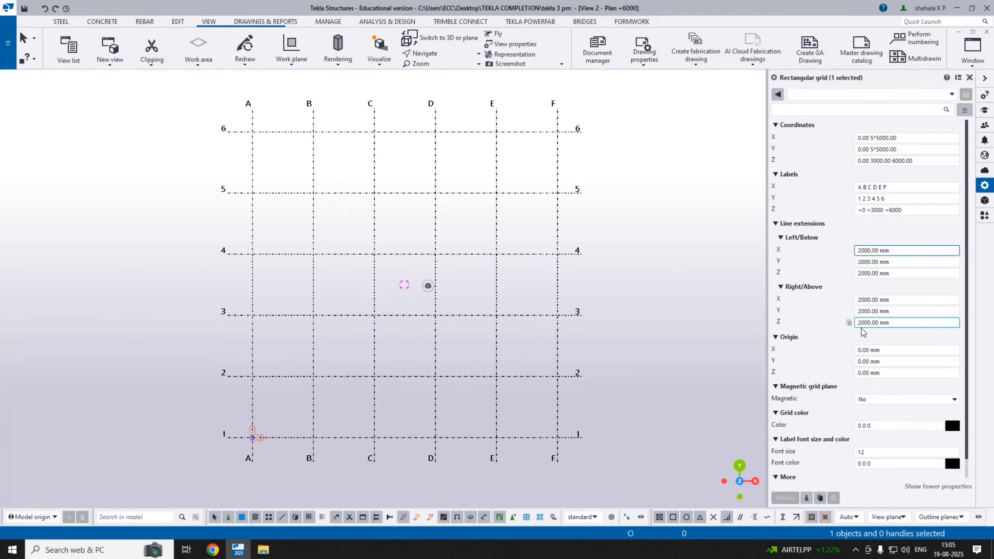
{"action": "type", "text": "0"}
{"action": "scroll", "coordinate": [491, 381], "scroll_direction": "down", "scroll_amount": 3}
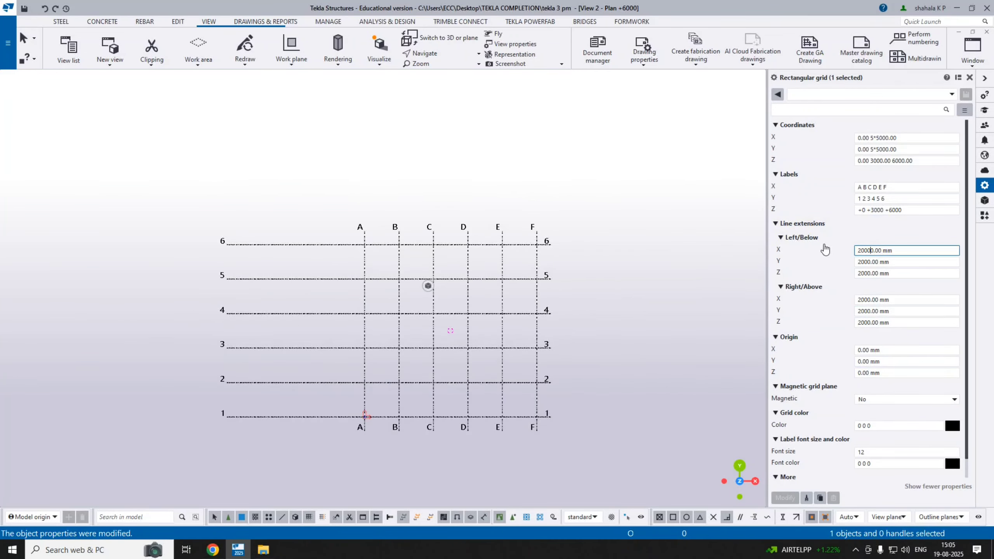
{"action": "left_click", "coordinate": [867, 300]}
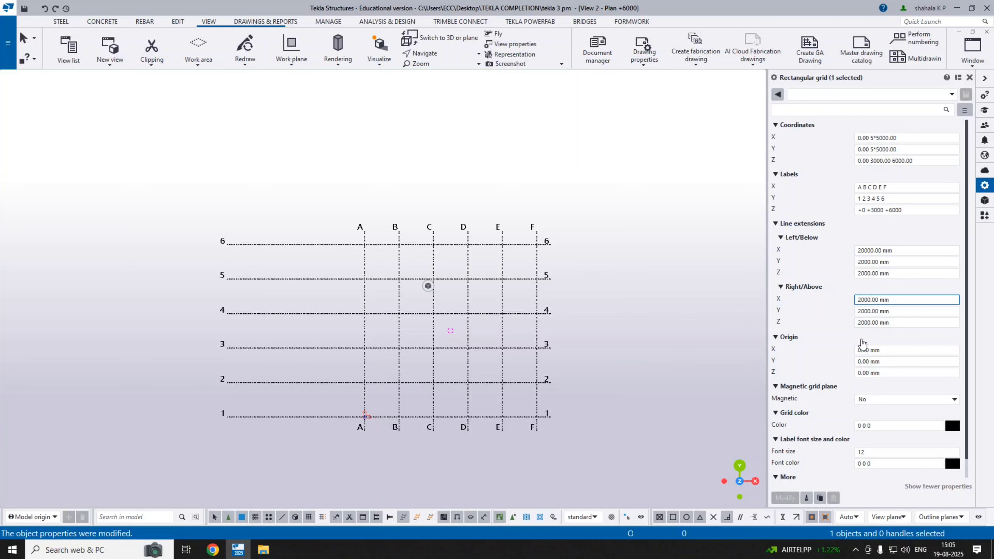
{"action": "type", "text": "0"}
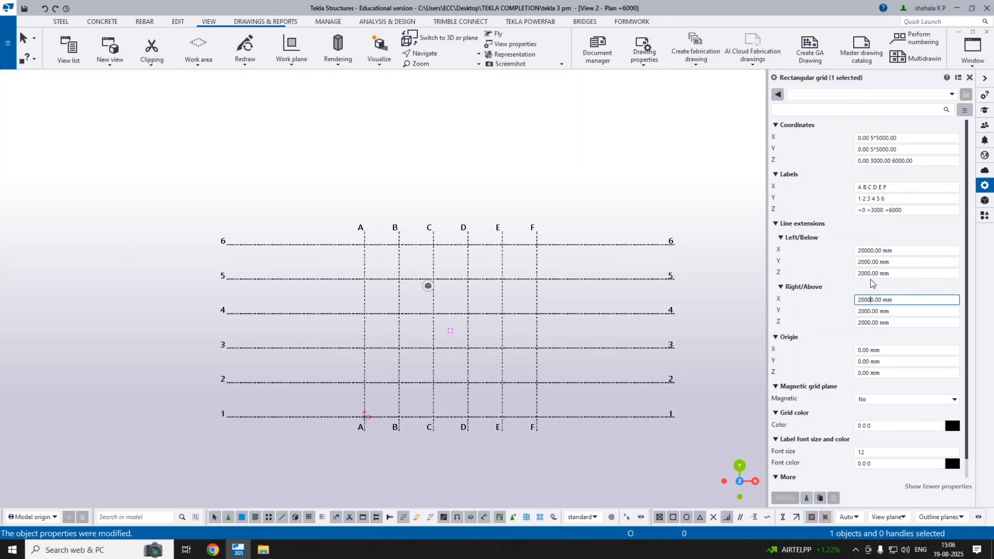
- Set the left/below and right/above X line extensions back to 2000 mm and apply the change
{"action": "left_click", "coordinate": [875, 252]}
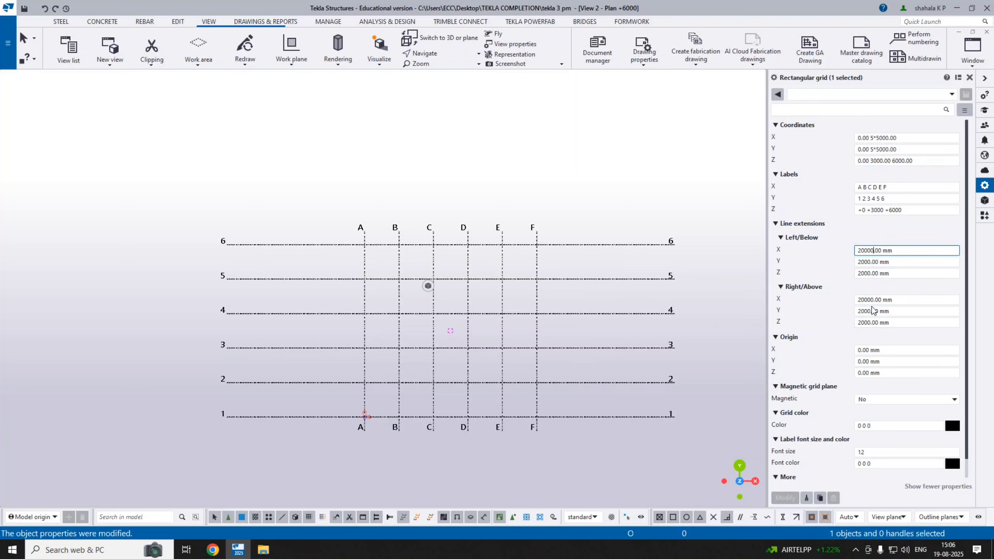
{"action": "key", "text": "BackSpace"}
{"action": "left_click", "coordinate": [872, 300]}
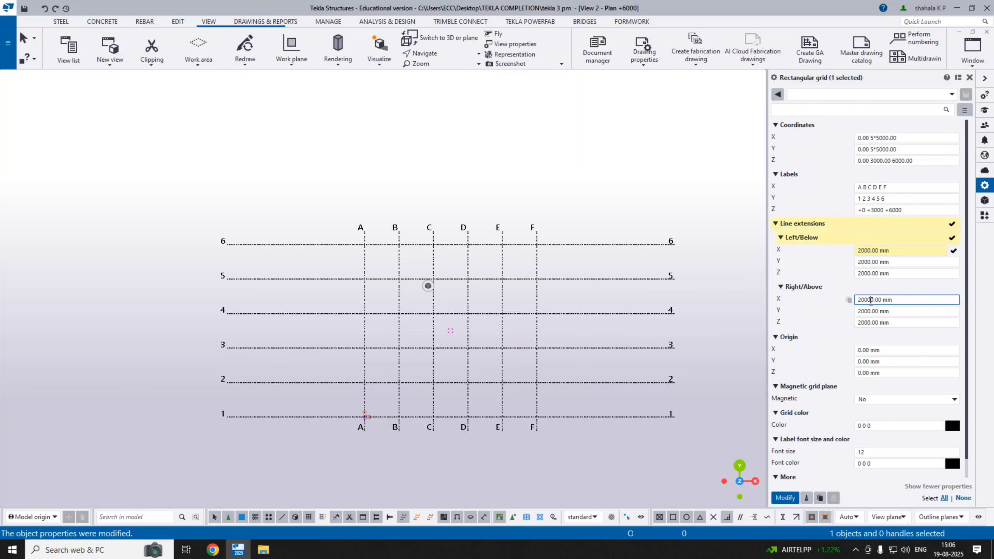
{"action": "key", "text": "BackSpace"}
{"action": "left_click", "coordinate": [792, 495]}
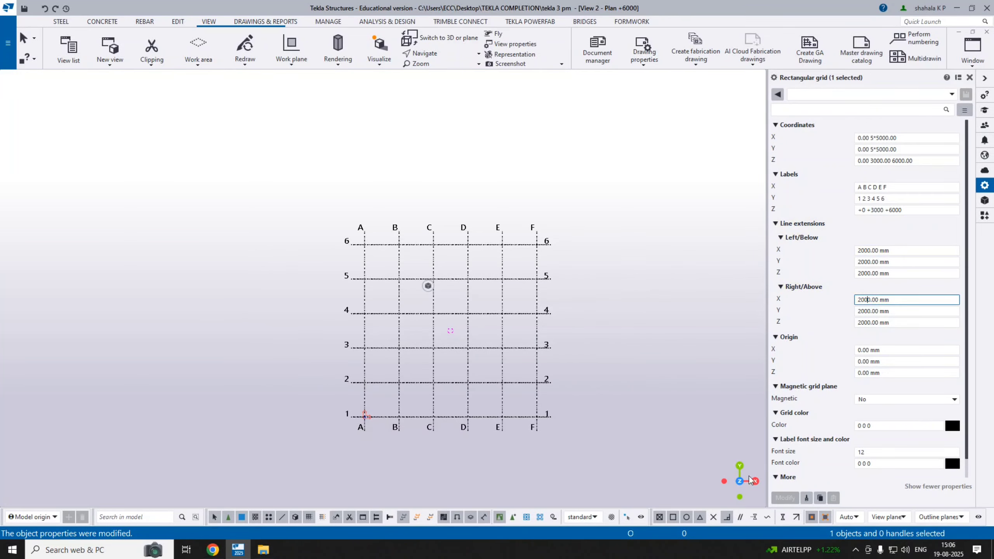
- Check the grid again in the 3d view and in the Plan +0 view
{"action": "key", "text": "ctrl+p"}
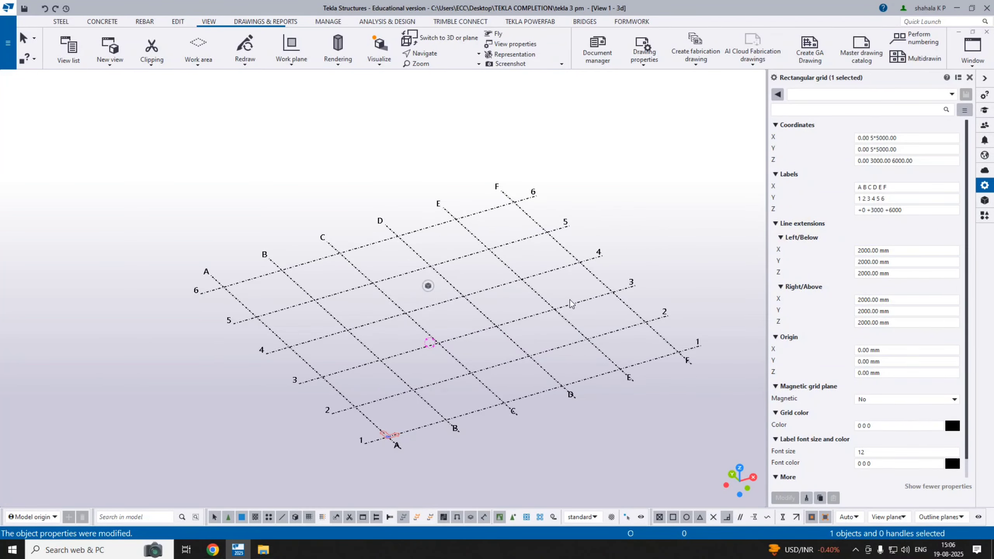
{"action": "middle_click_drag", "start_coordinate": [571, 300], "coordinate": [550, 251], "text": "ctrl"}
{"action": "key", "text": "ctrl+Tab"}
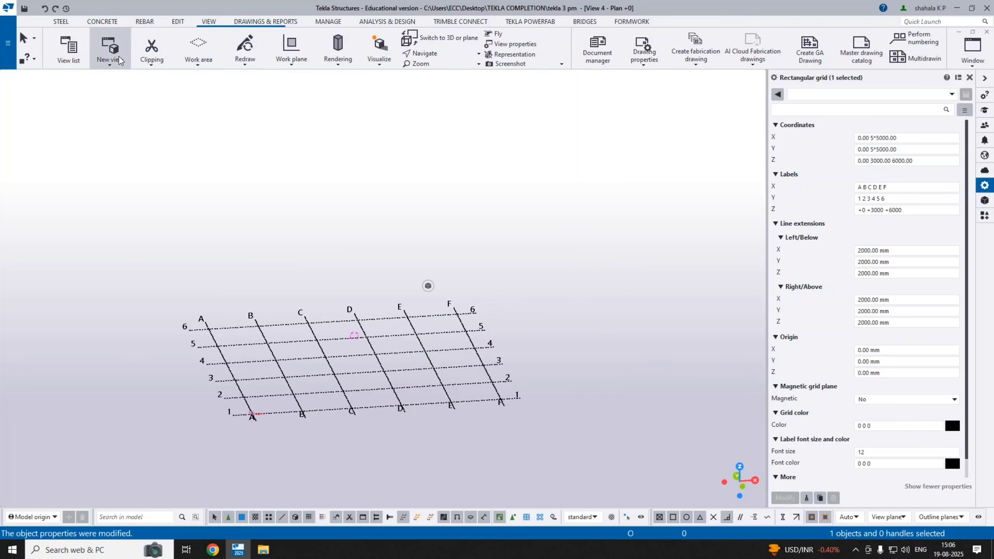
- Open the model view list and add the named view Grid 1 to the visible views
{"action": "left_click", "coordinate": [973, 49]}
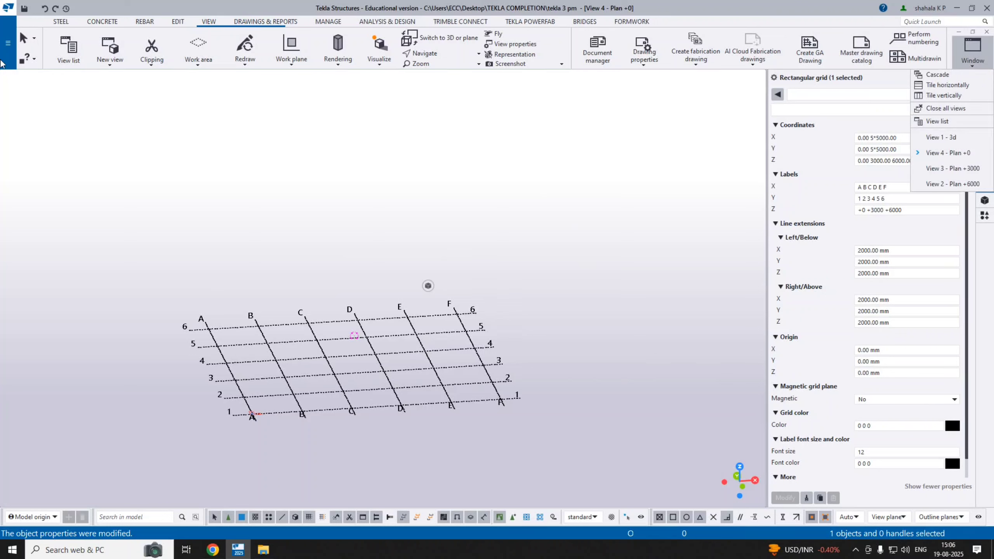
{"action": "left_click", "coordinate": [295, 207]}
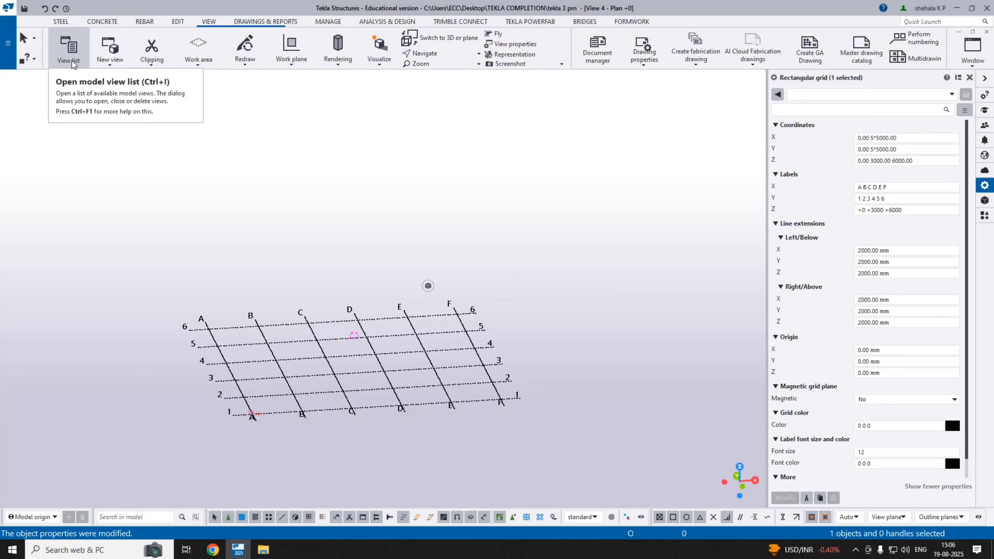
{"action": "left_click", "coordinate": [69, 50]}
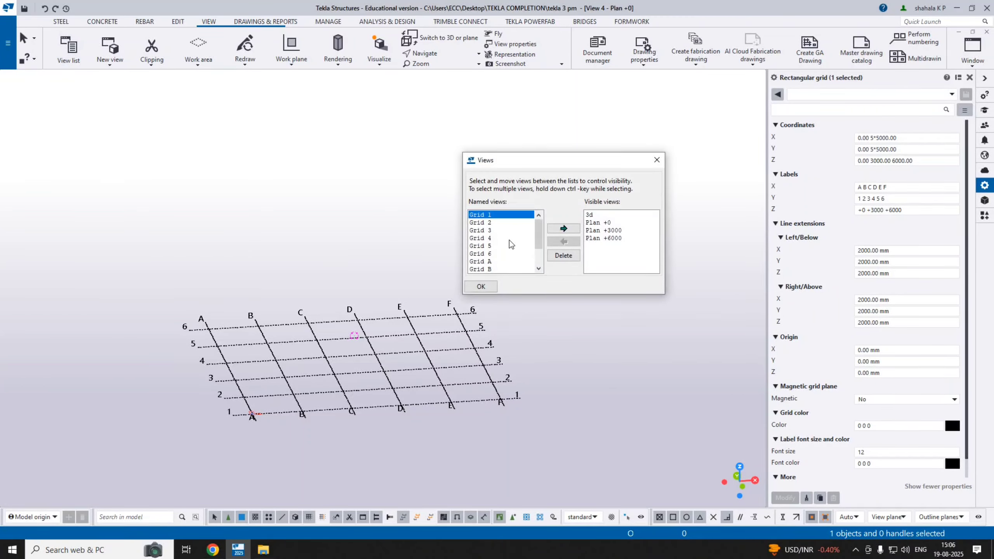
{"action": "scroll", "coordinate": [509, 240], "scroll_direction": "down", "scroll_amount": 2}
{"action": "scroll", "coordinate": [509, 242], "scroll_direction": "up", "scroll_amount": 2}
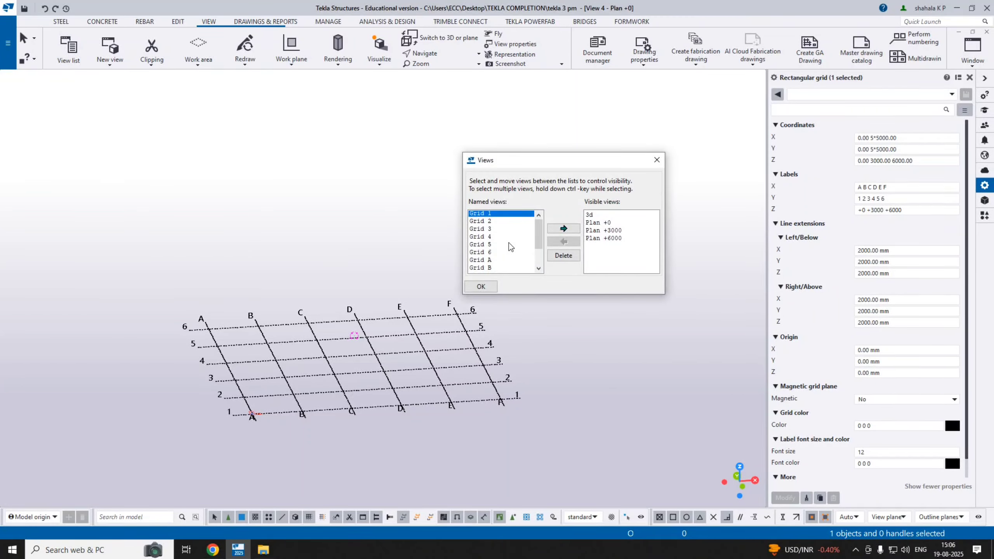
{"action": "scroll", "coordinate": [508, 242], "scroll_direction": "up", "scroll_amount": 1}
{"action": "left_click", "coordinate": [556, 229]}
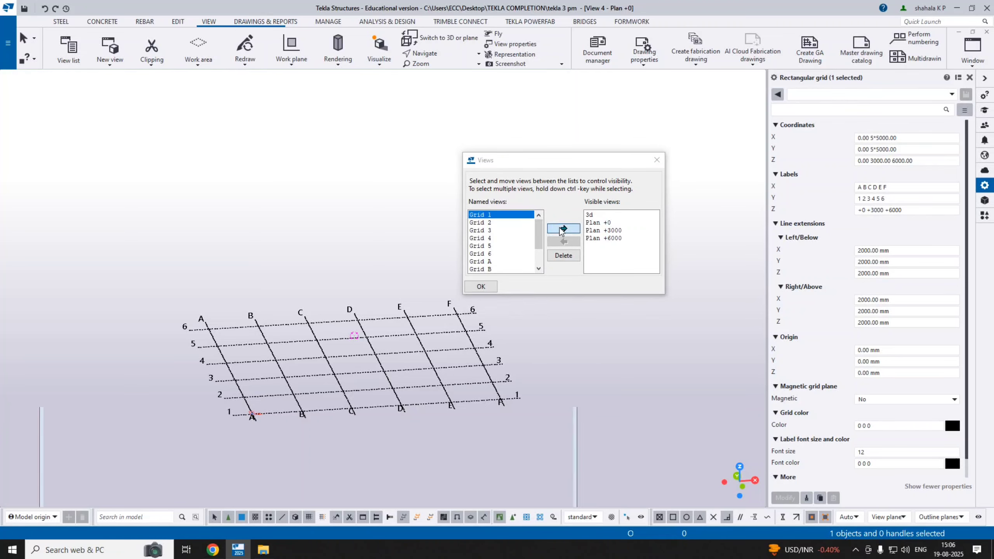
{"action": "left_click", "coordinate": [478, 287]}
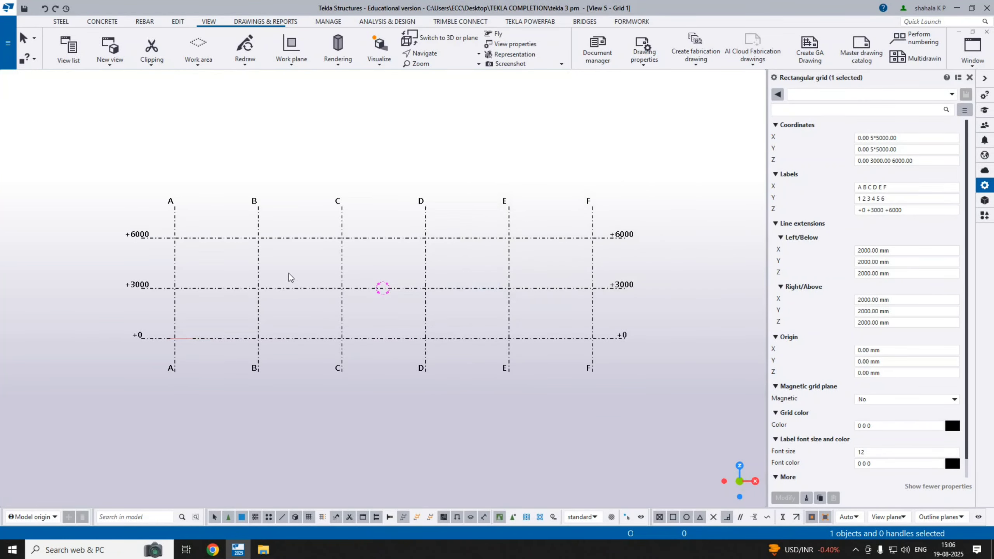
- Examine the Grid 1 elevation and cycle through the open views to compare it with the plan views
{"action": "scroll", "coordinate": [590, 339], "scroll_direction": "up", "scroll_amount": 4}
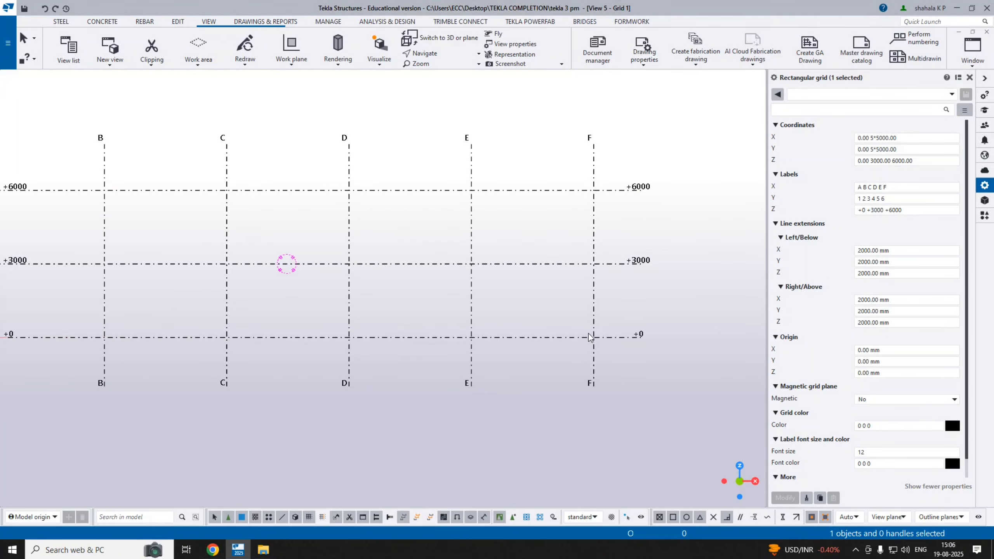
{"action": "middle_click_drag", "start_coordinate": [590, 334], "coordinate": [617, 324]}
{"action": "scroll", "coordinate": [617, 324], "scroll_direction": "down", "scroll_amount": 3}
{"action": "scroll", "coordinate": [617, 327], "scroll_direction": "down", "scroll_amount": 1}
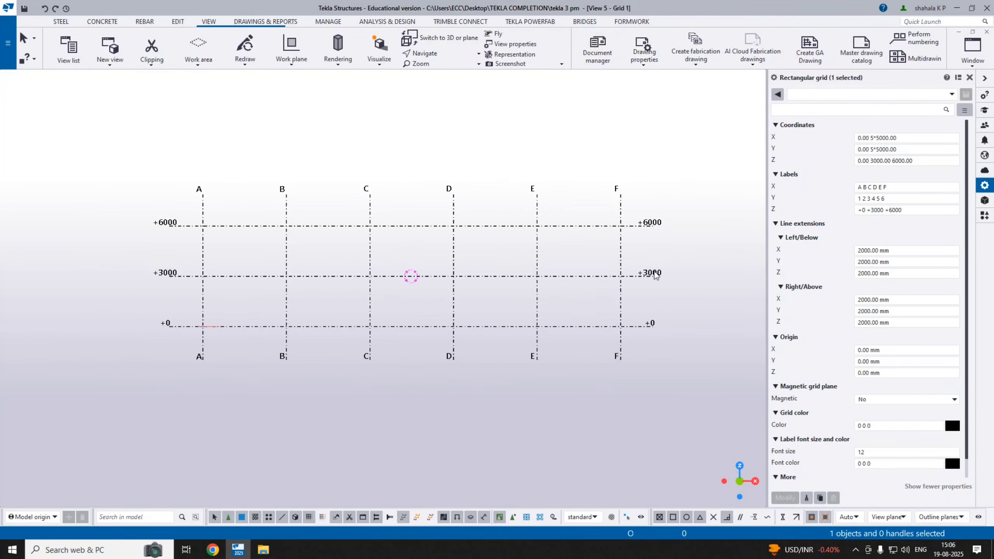
{"action": "key", "text": "ctrl+Tab"}
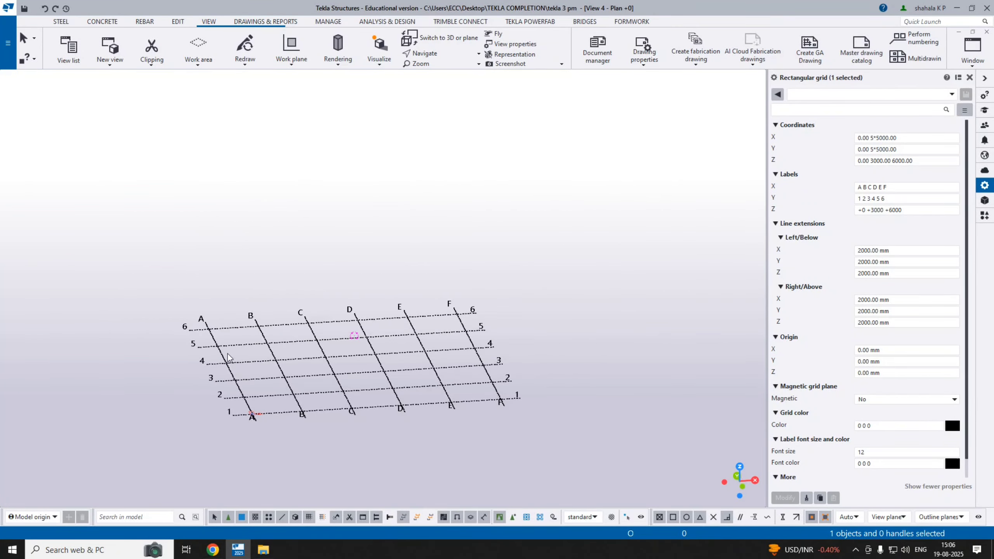
{"action": "scroll", "coordinate": [243, 422], "scroll_direction": "up", "scroll_amount": 2}
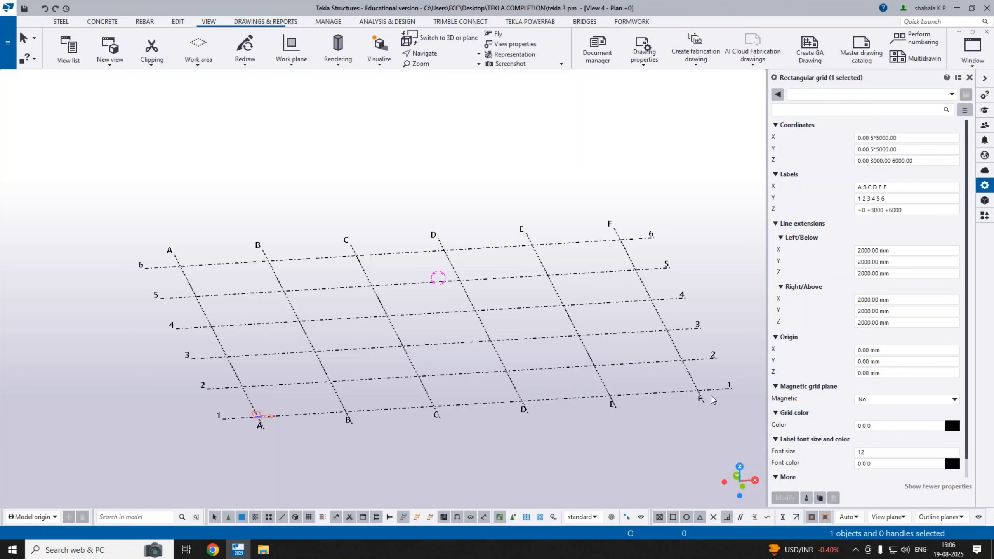
{"action": "key", "text": "ctrl+Tab"}
{"action": "key", "text": "ctrl+Tab"}
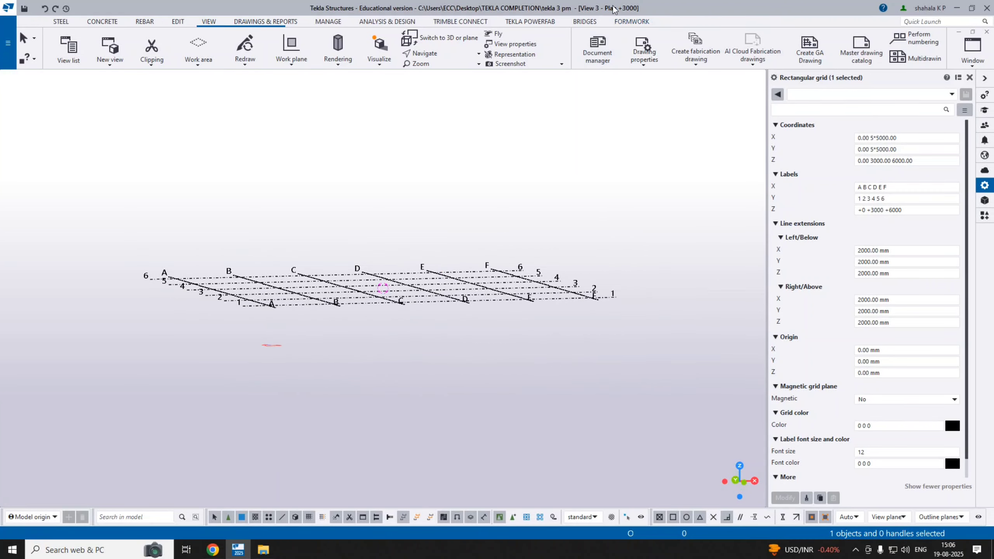
{"action": "key", "text": "ctrl+Tab"}
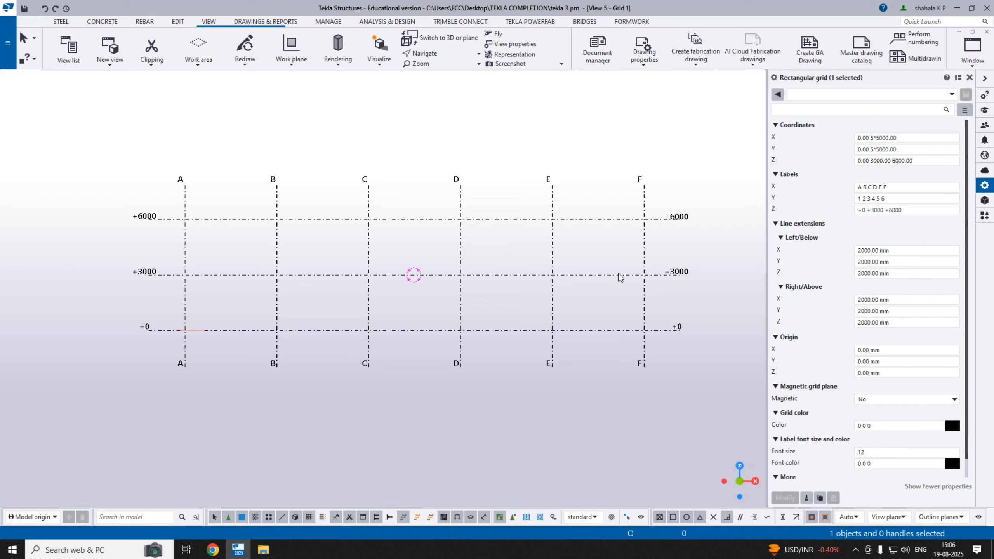
{"action": "key", "text": "ctrl+Tab"}
{"action": "key", "text": "ctrl+Tab"}
{"action": "key", "text": "ctrl+Tab"}
{"action": "key", "text": "ctrl+Tab"}
{"action": "key", "text": "ctrl+Tab"}
{"action": "left_click", "coordinate": [874, 323]}
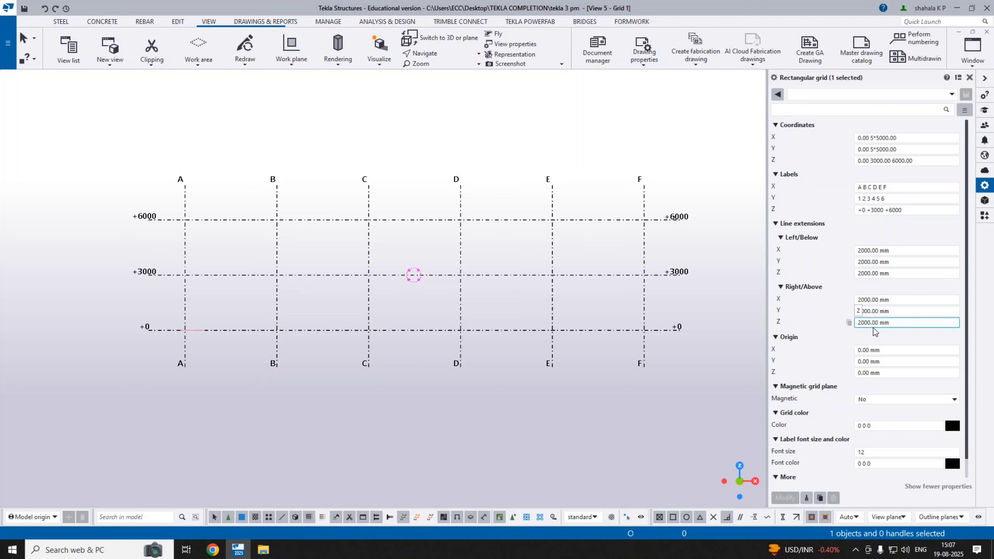
{"action": "key", "text": "ctrl+Tab"}
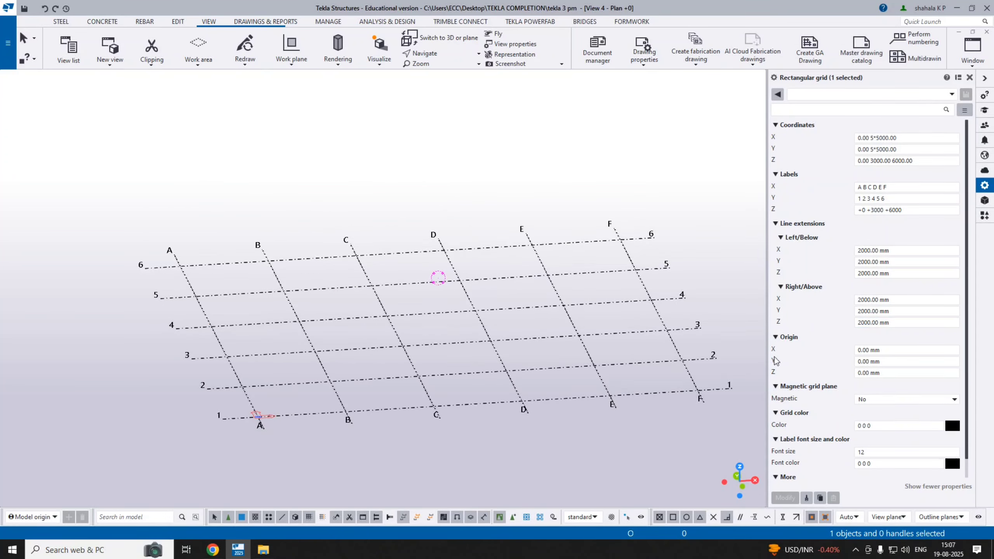
{"action": "scroll", "coordinate": [264, 437], "scroll_direction": "up", "scroll_amount": 5}
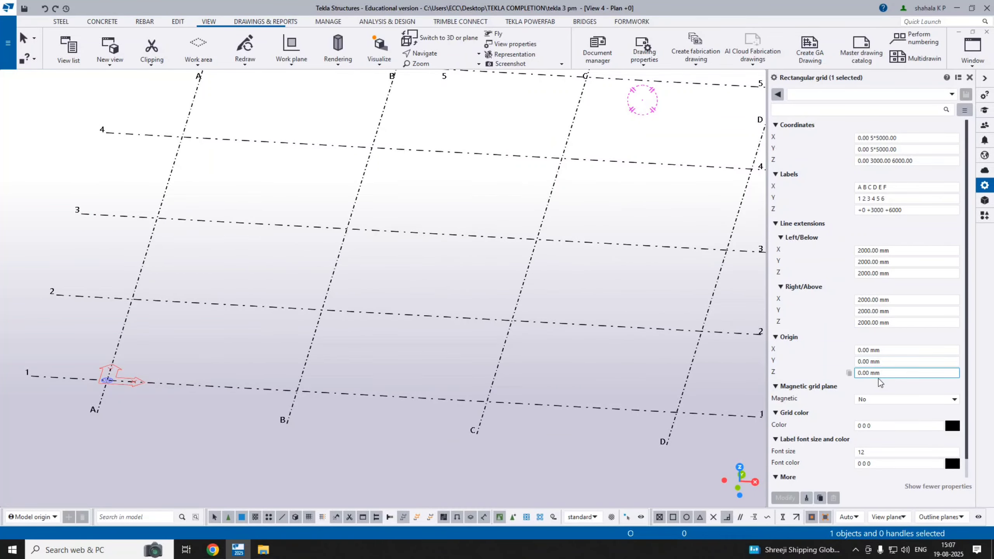
{"action": "scroll", "coordinate": [878, 379], "scroll_direction": "down", "scroll_amount": 1}
{"action": "left_click", "coordinate": [931, 433]}
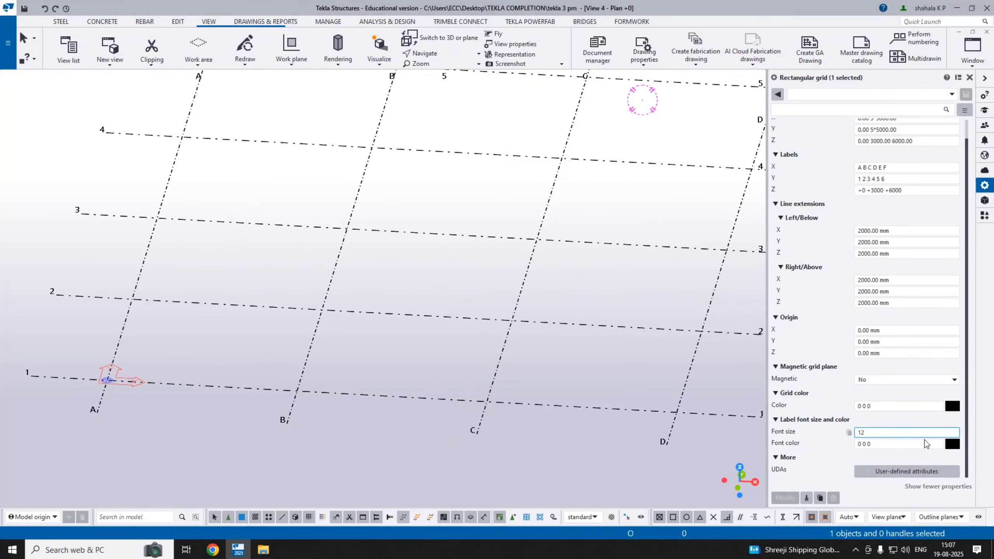
{"action": "left_click", "coordinate": [883, 444]}
{"action": "left_click", "coordinate": [948, 408]}
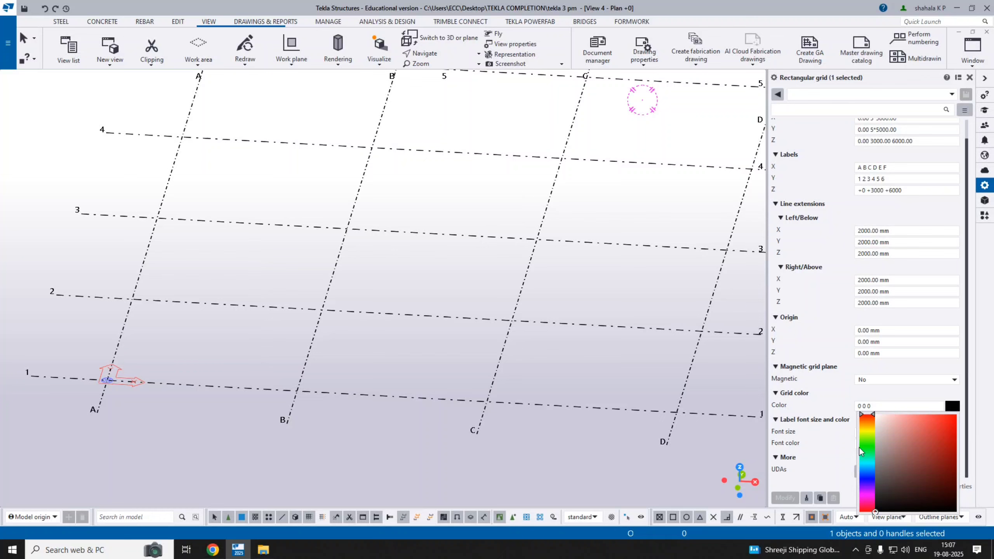
{"action": "left_click_drag", "start_coordinate": [867, 423], "coordinate": [867, 456]}
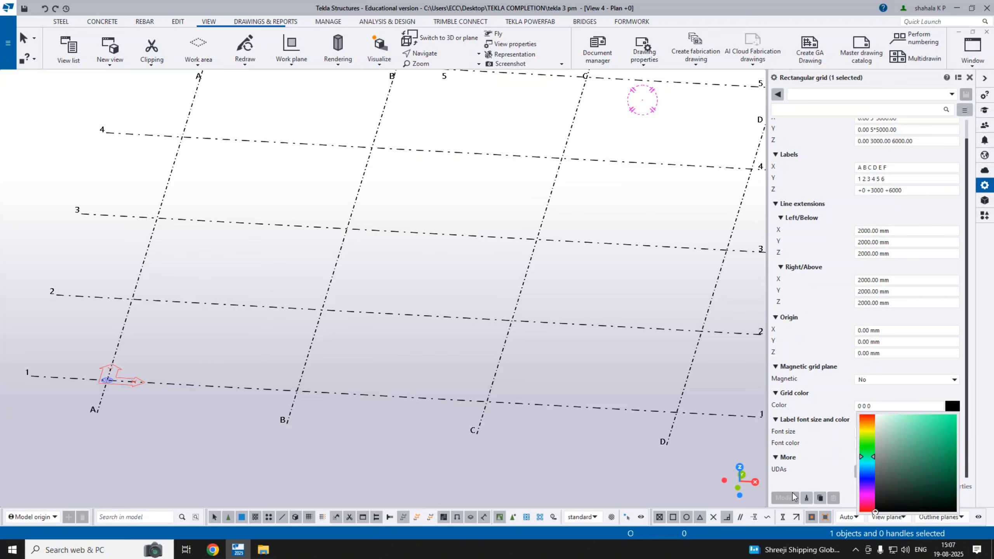
{"action": "left_click", "coordinate": [801, 477]}
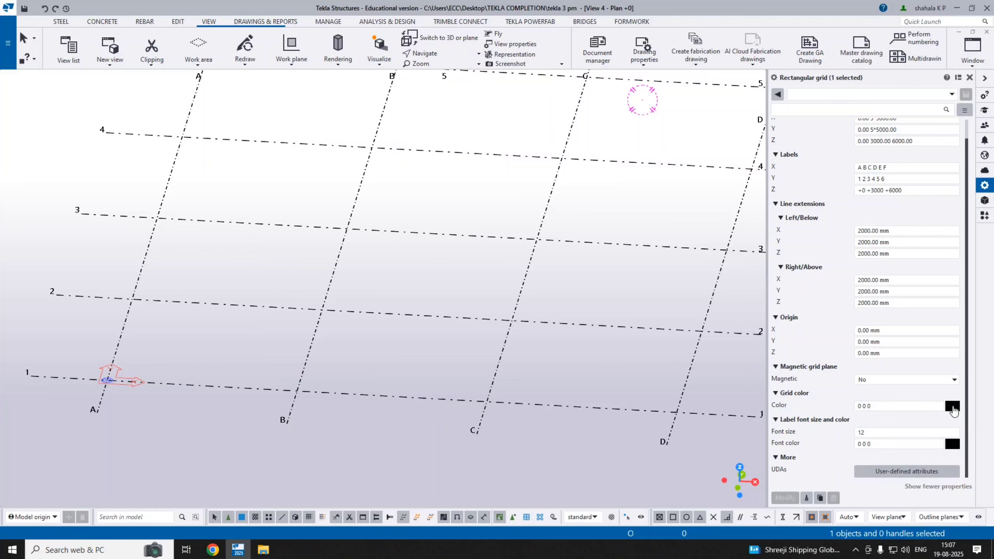
- Set the rectangular grid's color to dark blue (29 45 114) and apply the modification
{"action": "left_click", "coordinate": [953, 407]}
{"action": "mouse_move", "coordinate": [871, 455]}
{"action": "left_mouse_down"}
{"action": "mouse_move", "coordinate": [872, 484]}
{"action": "mouse_move", "coordinate": [936, 468]}
{"action": "left_mouse_up"}
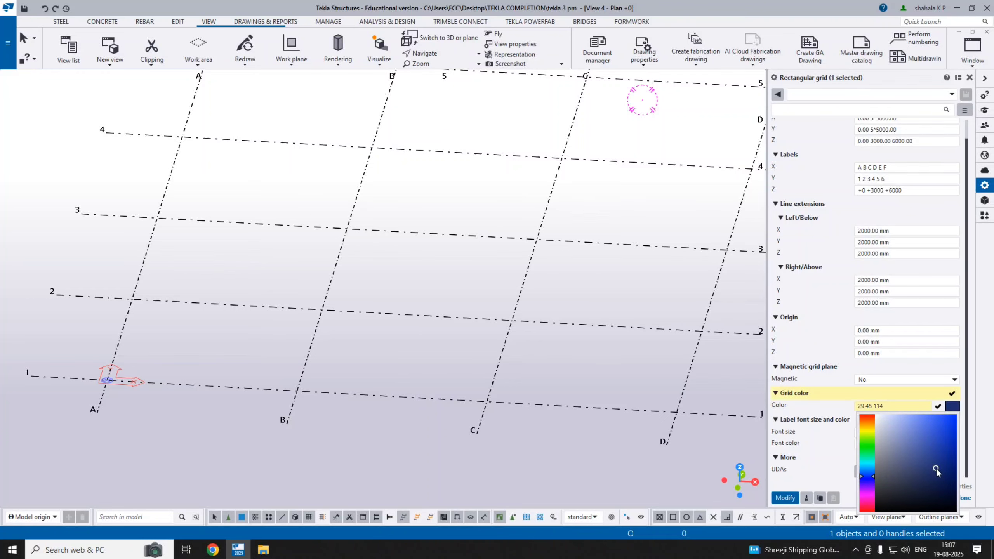
{"action": "left_click", "coordinate": [782, 496]}
- Set the rectangular grid's line color to bright green (133 255 13) and apply the modification
{"action": "scroll", "coordinate": [660, 435], "scroll_direction": "down", "scroll_amount": 2}
{"action": "middle_click_drag", "start_coordinate": [660, 436], "coordinate": [599, 448]}
{"action": "left_click", "coordinate": [953, 407]}
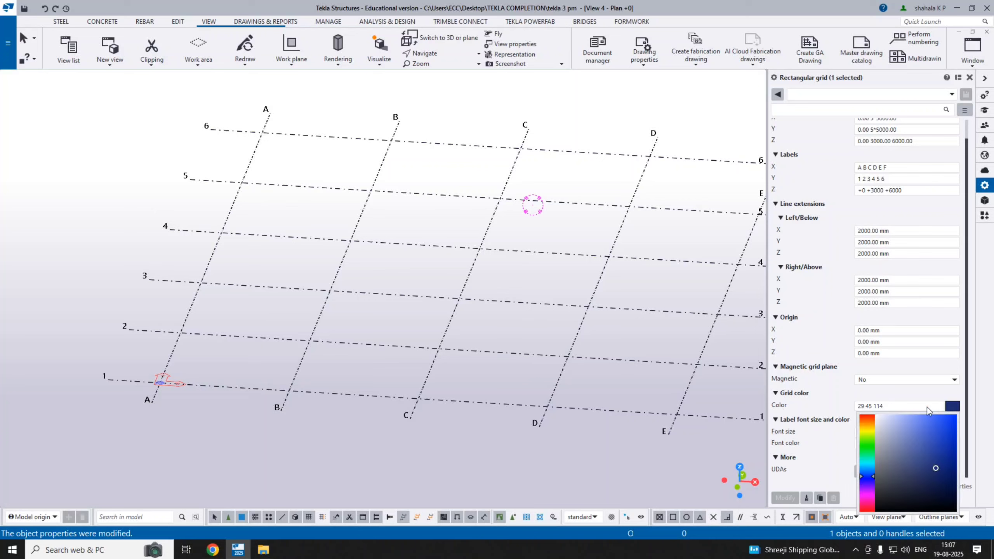
{"action": "left_click", "coordinate": [871, 439]}
{"action": "left_click_drag", "start_coordinate": [936, 468], "coordinate": [953, 415]}
{"action": "left_click", "coordinate": [786, 498]}
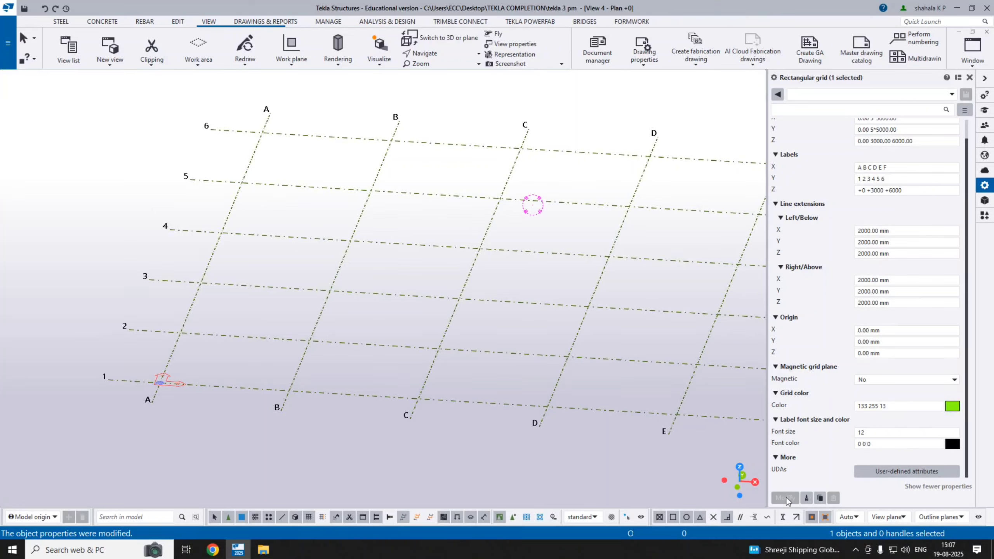
- Set the grid labels' font color to red (240 0 0) and apply the modification
{"action": "scroll", "coordinate": [669, 401], "scroll_direction": "up", "scroll_amount": 8}
{"action": "middle_click_drag", "start_coordinate": [634, 359], "coordinate": [615, 359]}
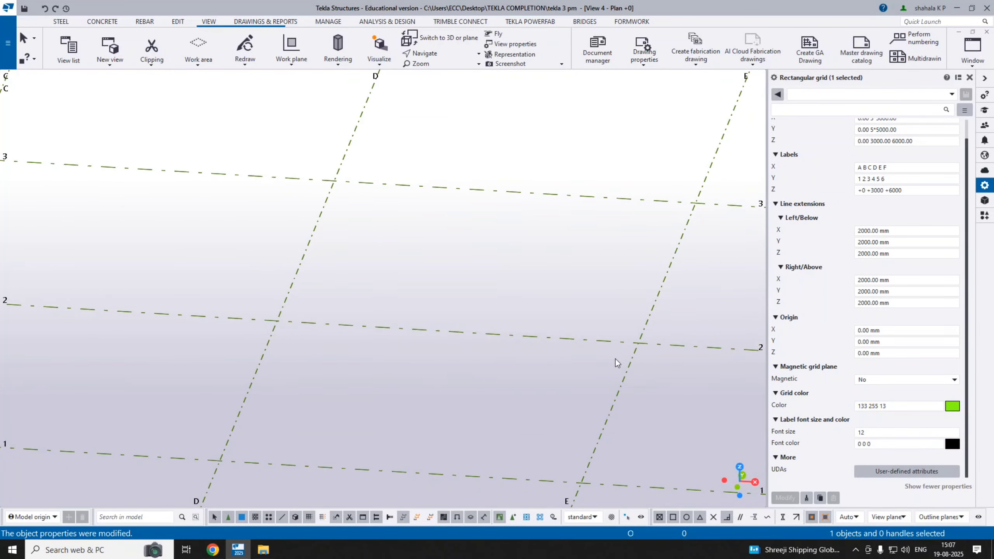
{"action": "left_click", "coordinate": [952, 445]}
{"action": "left_click", "coordinate": [957, 459]}
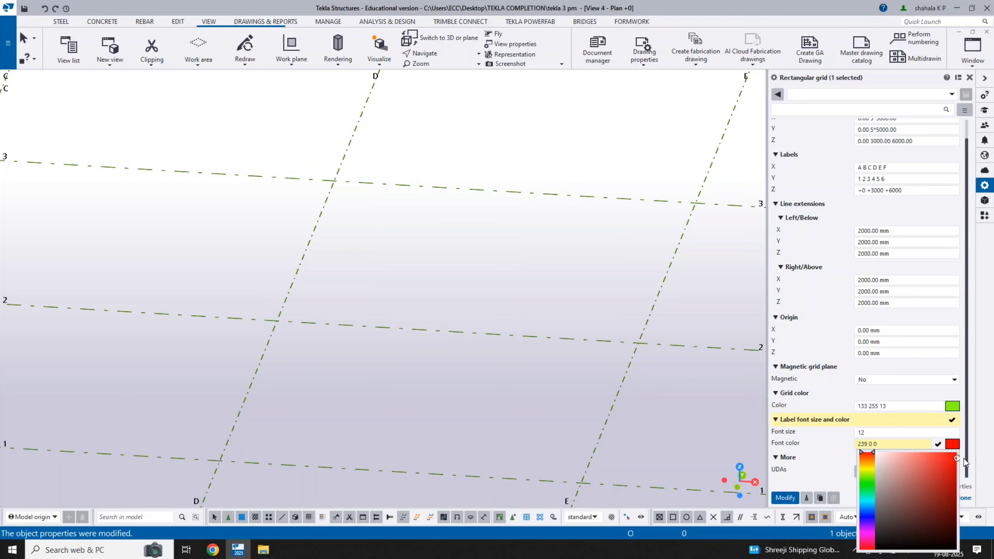
{"action": "left_click", "coordinate": [785, 498]}
- Examine the recolored Plan +0 grid from several angles, including its labels and the origin position at the A-1 intersection
{"action": "scroll", "coordinate": [604, 416], "scroll_direction": "down", "scroll_amount": 5}
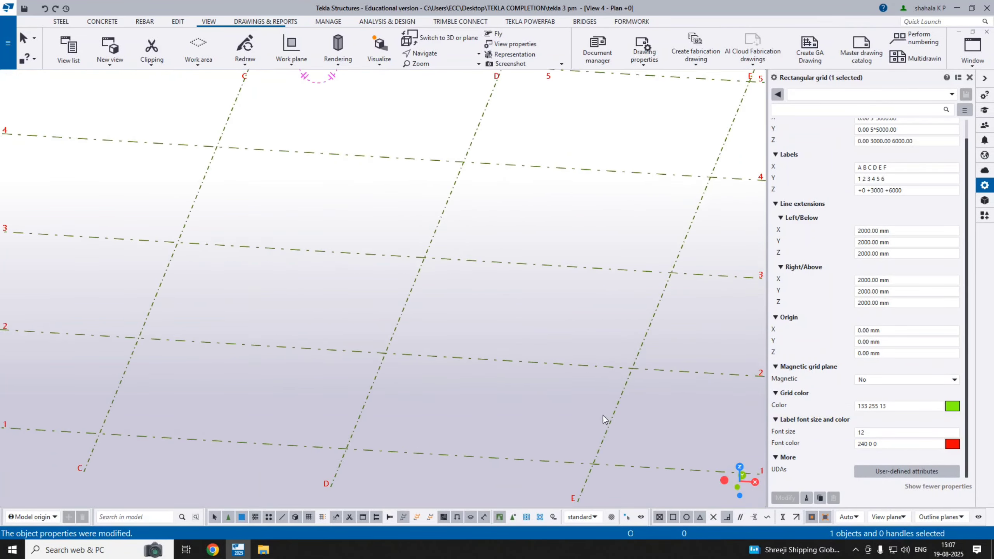
{"action": "scroll", "coordinate": [714, 354], "scroll_direction": "down", "scroll_amount": 7}
{"action": "middle_click_drag", "start_coordinate": [673, 361], "coordinate": [544, 315]}
{"action": "scroll", "coordinate": [470, 284], "scroll_direction": "up", "scroll_amount": 4}
{"action": "scroll", "coordinate": [820, 388], "scroll_direction": "up", "scroll_amount": 1}
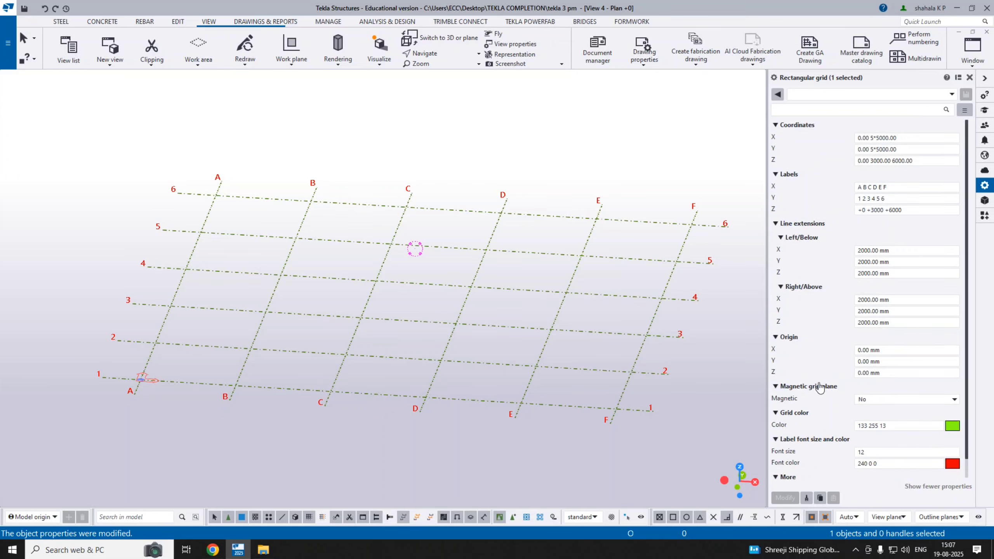
{"action": "scroll", "coordinate": [881, 344], "scroll_direction": "down", "scroll_amount": 1}
{"action": "scroll", "coordinate": [875, 350], "scroll_direction": "up", "scroll_amount": 1}
{"action": "left_click", "coordinate": [873, 351]}
{"action": "middle_click_drag", "start_coordinate": [483, 360], "coordinate": [344, 416], "text": "ctrl"}
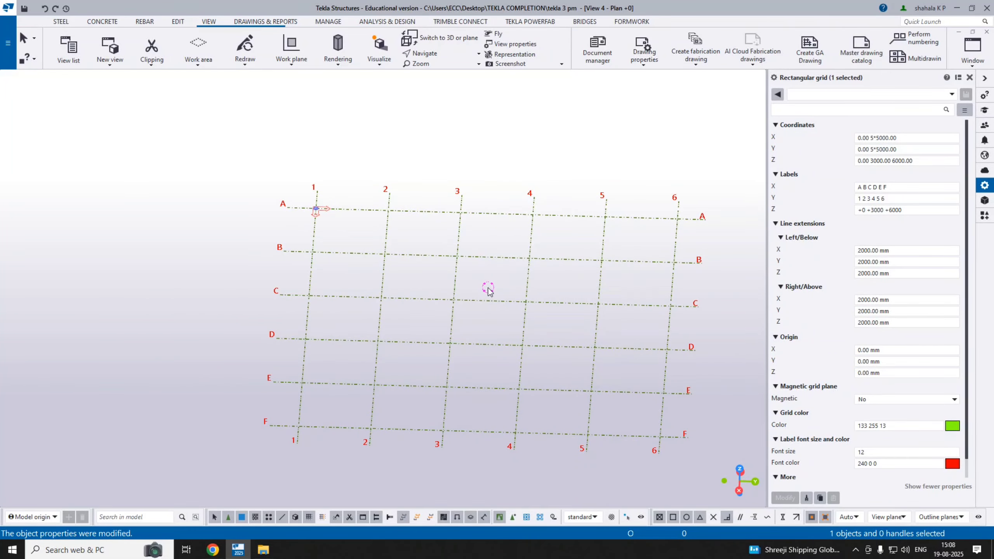
{"action": "scroll", "coordinate": [488, 300], "scroll_direction": "up", "scroll_amount": 5}
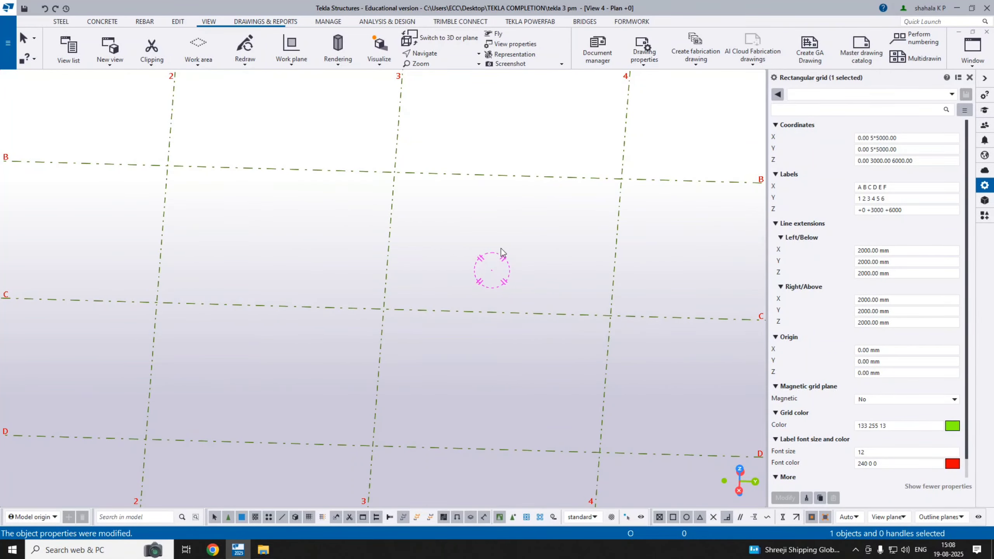
{"action": "scroll", "coordinate": [485, 290], "scroll_direction": "down", "scroll_amount": 8}
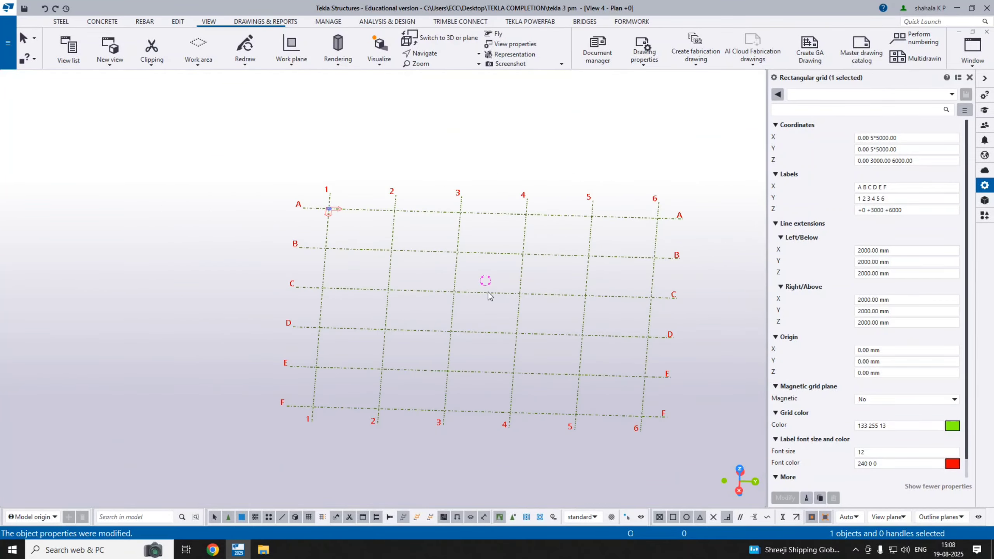
{"action": "middle_click_drag", "start_coordinate": [485, 290], "coordinate": [548, 310], "text": "ctrl"}
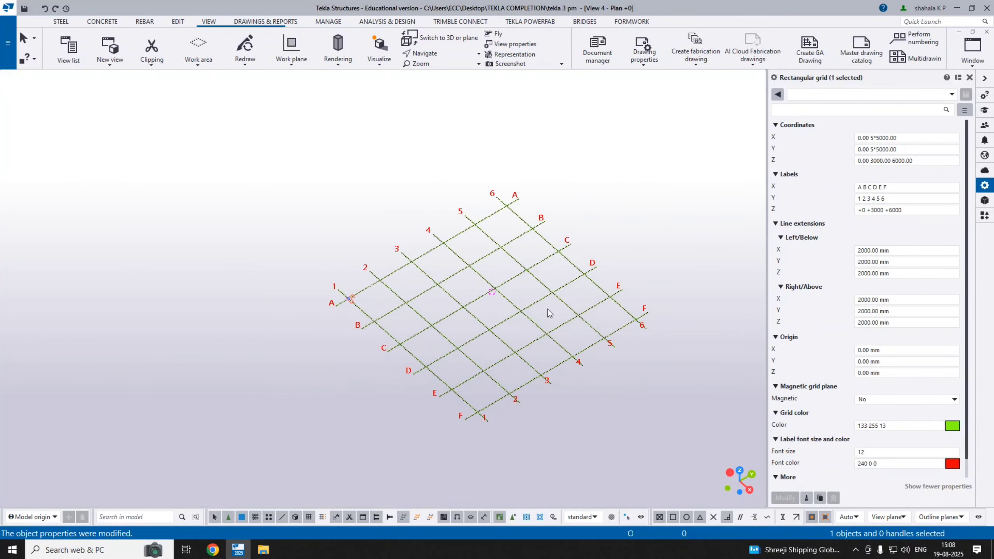
{"action": "scroll", "coordinate": [496, 396], "scroll_direction": "up", "scroll_amount": 3}
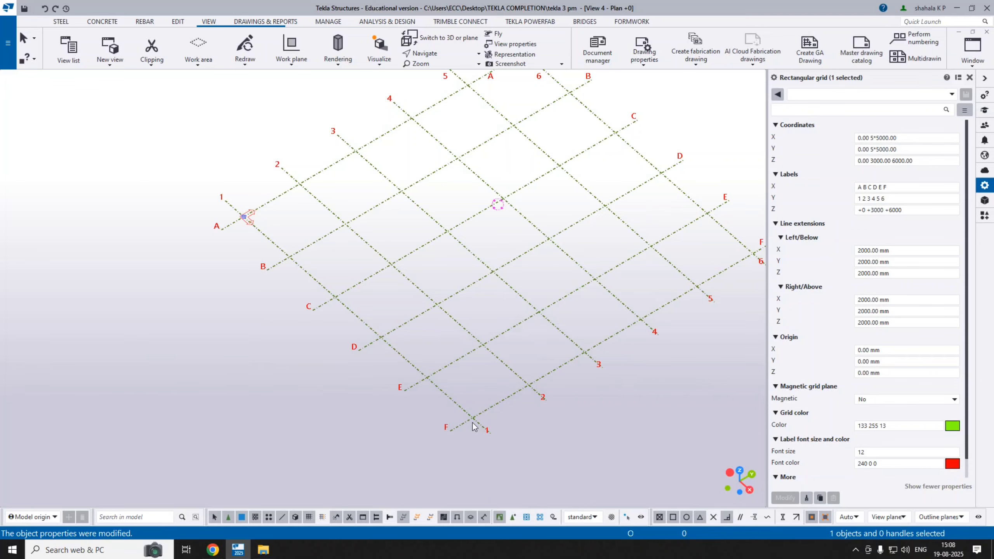
{"action": "middle_click_drag", "start_coordinate": [475, 427], "coordinate": [508, 367], "text": "ctrl"}
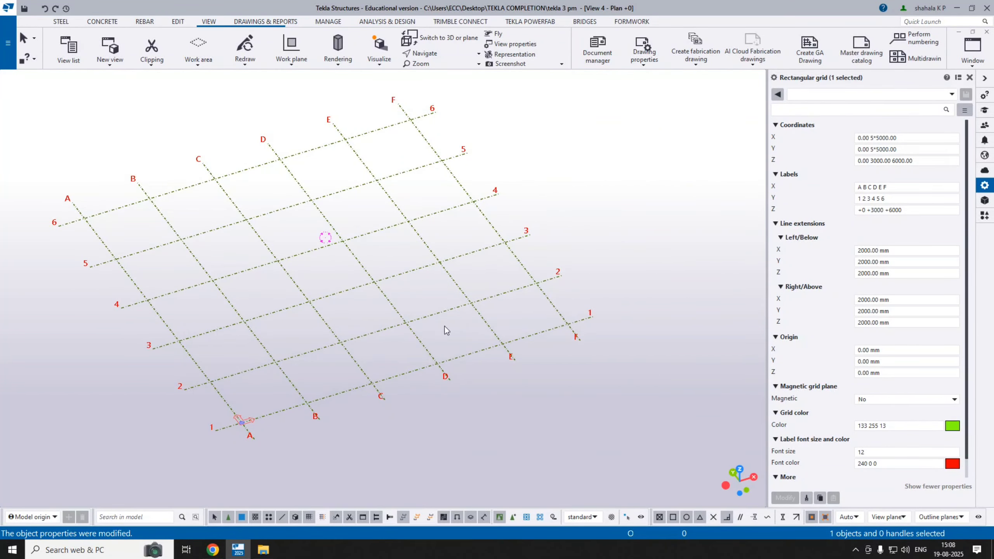
{"action": "scroll", "coordinate": [591, 314], "scroll_direction": "down", "scroll_amount": 2}
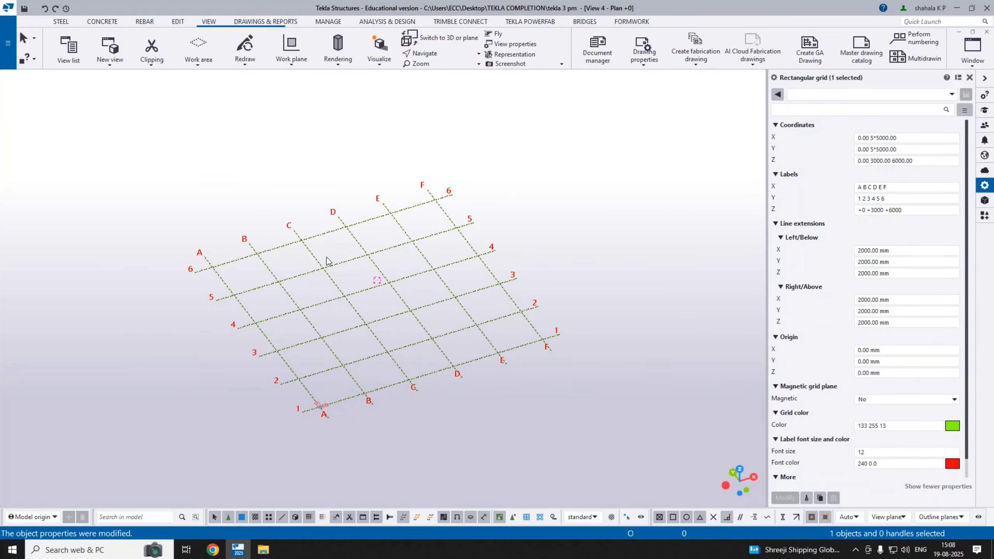
- Turn off the Middle button pan switch in the application settings
{"action": "left_click", "coordinate": [8, 42]}
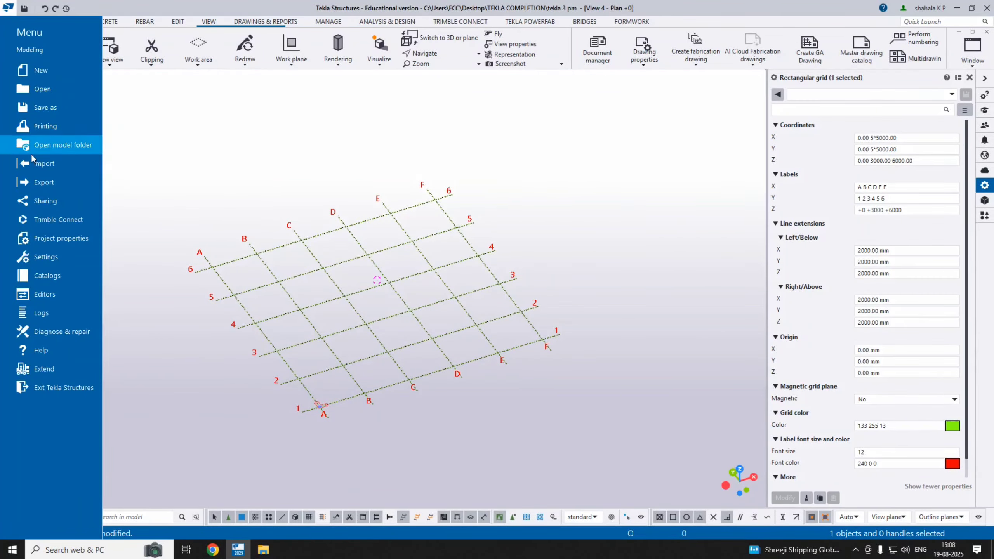
{"action": "left_click", "coordinate": [71, 256]}
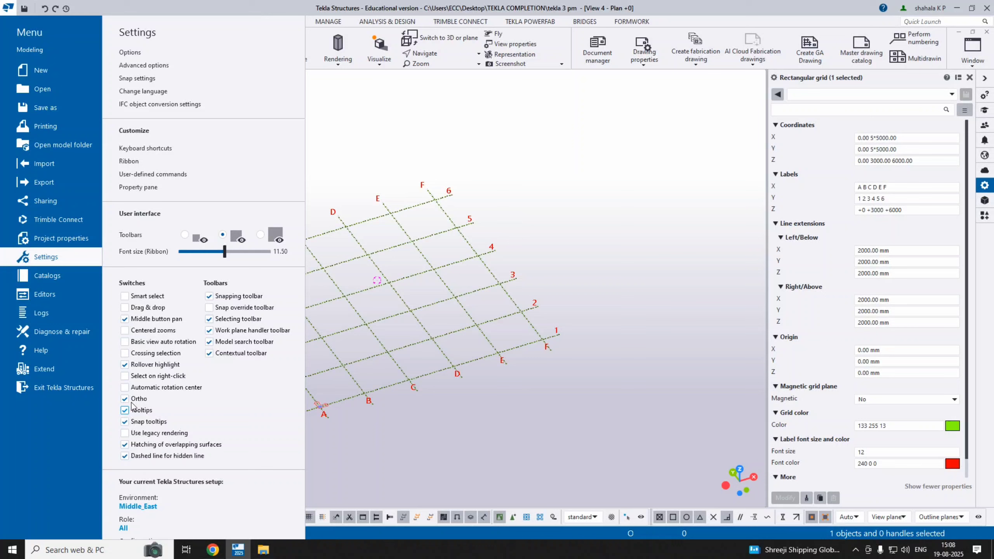
{"action": "left_click", "coordinate": [129, 322]}
{"action": "left_click", "coordinate": [394, 437]}
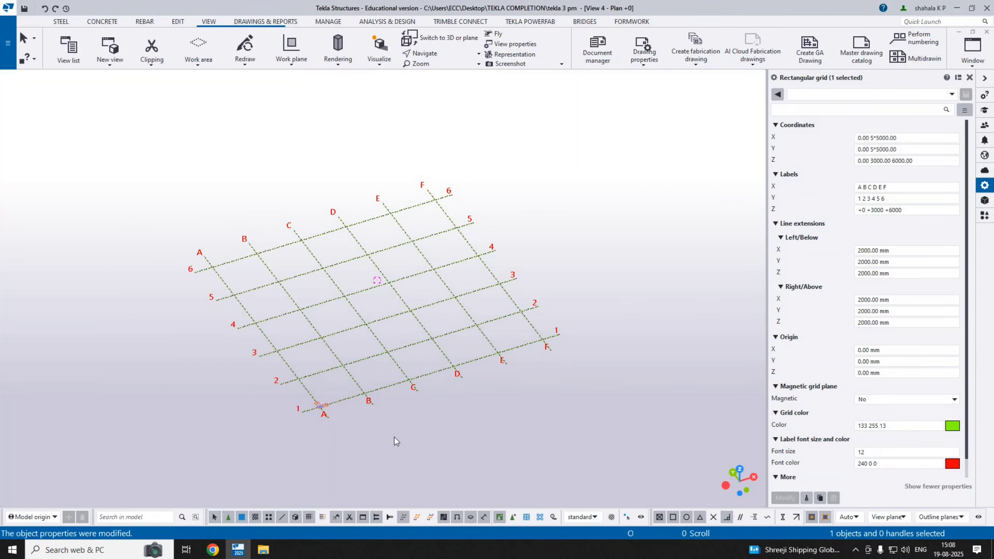
- Test orbiting and panning the Plan +0 grid with Middle button pan off, and dismiss the view properties
{"action": "left_click", "coordinate": [327, 423]}
{"action": "middle_click_drag", "start_coordinate": [327, 423], "coordinate": [380, 420], "text": "ctrl"}
{"action": "left_click_drag", "start_coordinate": [379, 420], "coordinate": [502, 389]}
{"action": "left_click", "coordinate": [484, 411]}
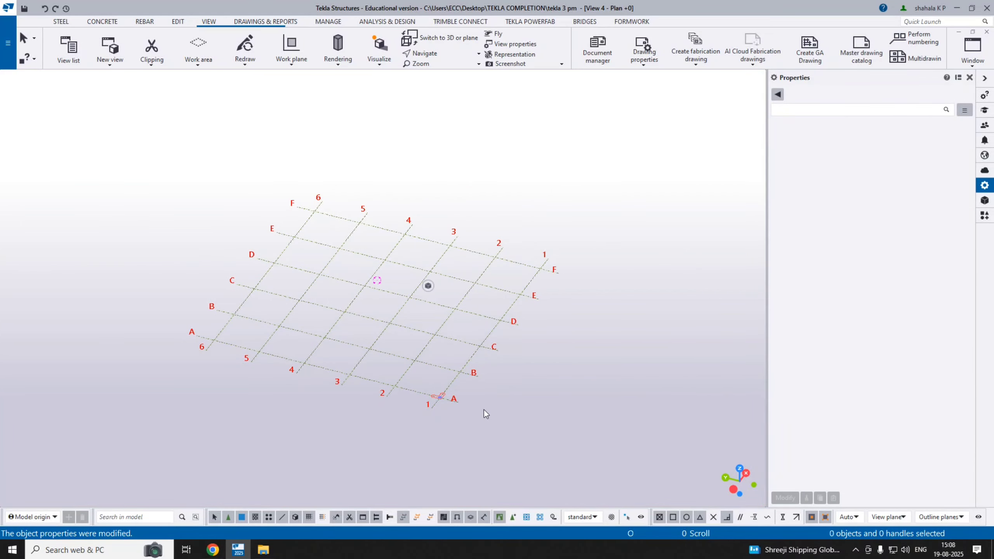
{"action": "middle_click_drag", "start_coordinate": [480, 412], "coordinate": [426, 417]}
{"action": "double_click", "coordinate": [428, 420]}
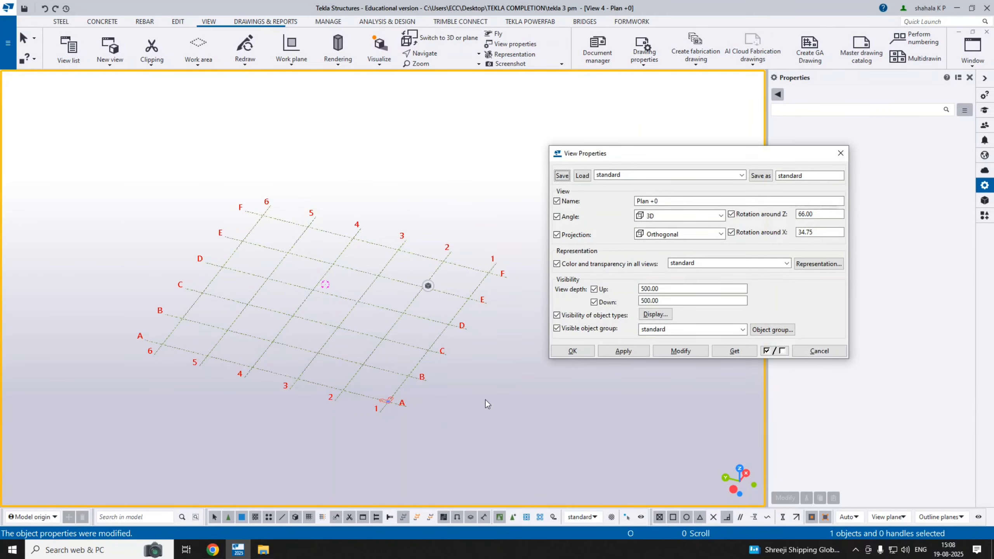
{"action": "left_click", "coordinate": [573, 351]}
- Turn on the Middle button pan and Basic view auto rotation switches in the application settings
{"action": "left_click", "coordinate": [8, 42]}
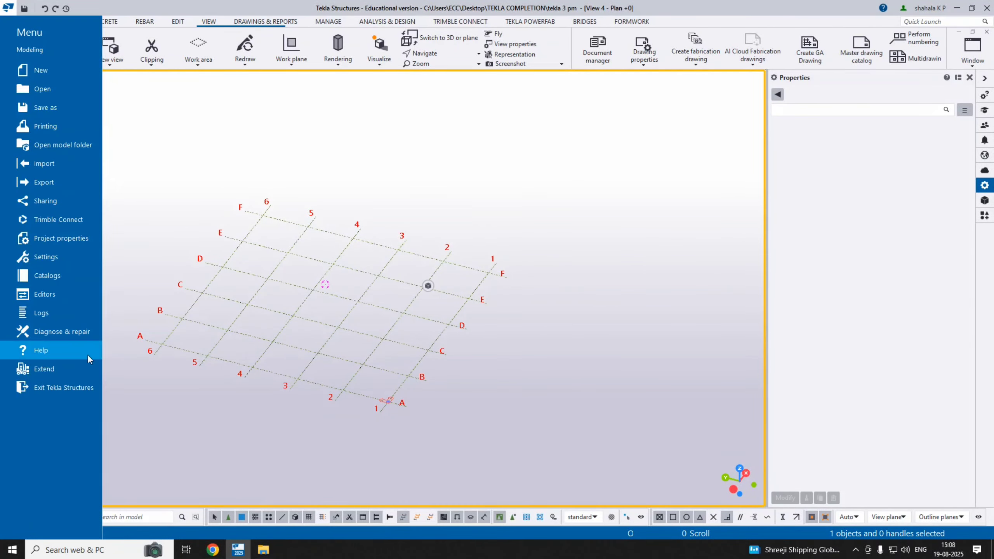
{"action": "left_click", "coordinate": [46, 258]}
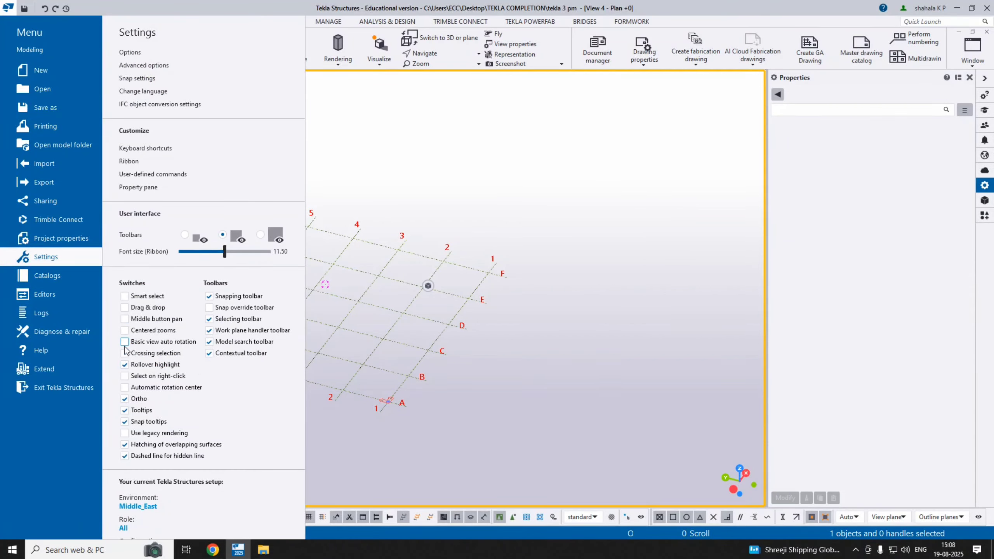
{"action": "left_click", "coordinate": [125, 319]}
{"action": "left_click", "coordinate": [436, 422]}
{"action": "left_click", "coordinate": [362, 453]}
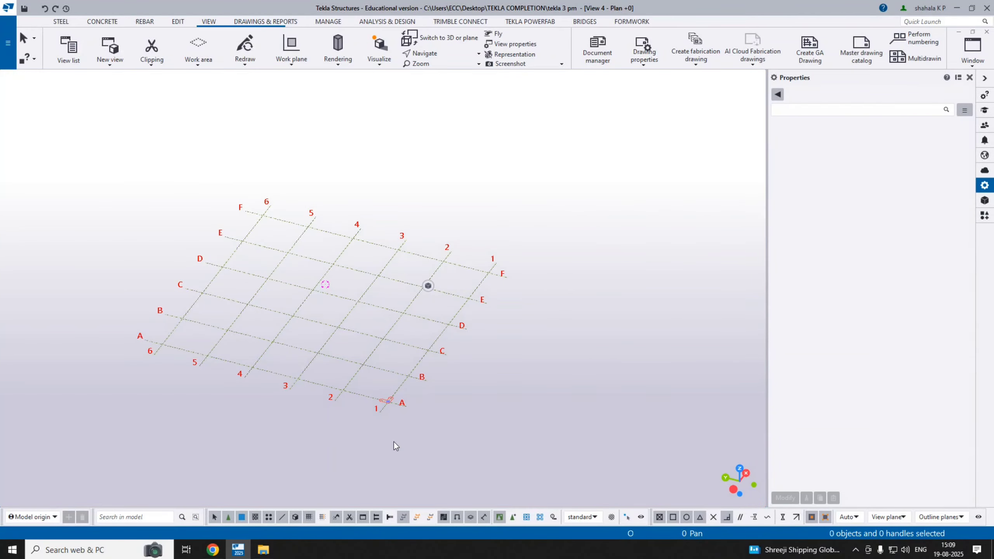
- Turn off Basic view auto rotation and turn on Automatic rotation center in the application settings
{"action": "left_click", "coordinate": [374, 408]}
{"action": "middle_click_drag", "start_coordinate": [374, 408], "coordinate": [341, 421], "text": "ctrl"}
{"action": "left_click", "coordinate": [8, 42]}
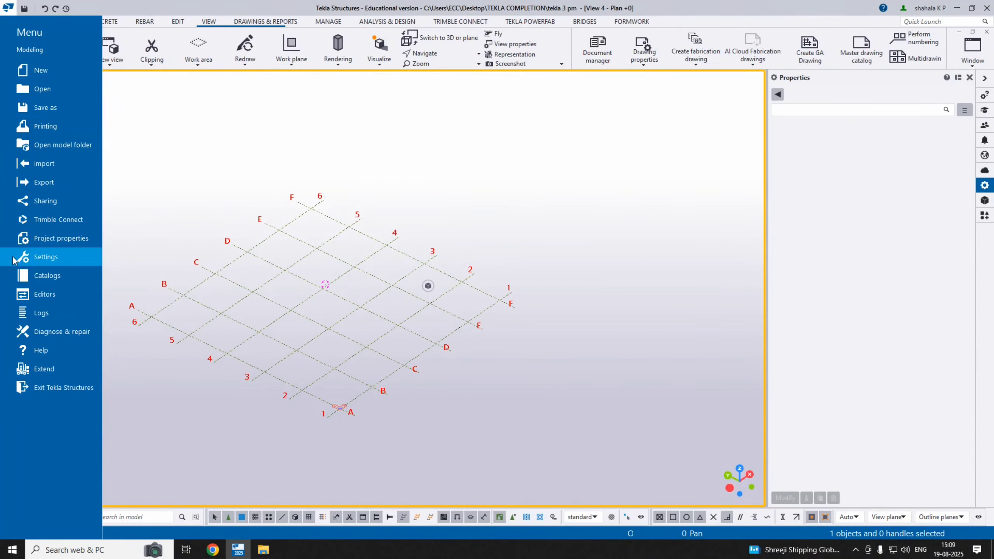
{"action": "left_click", "coordinate": [46, 257]}
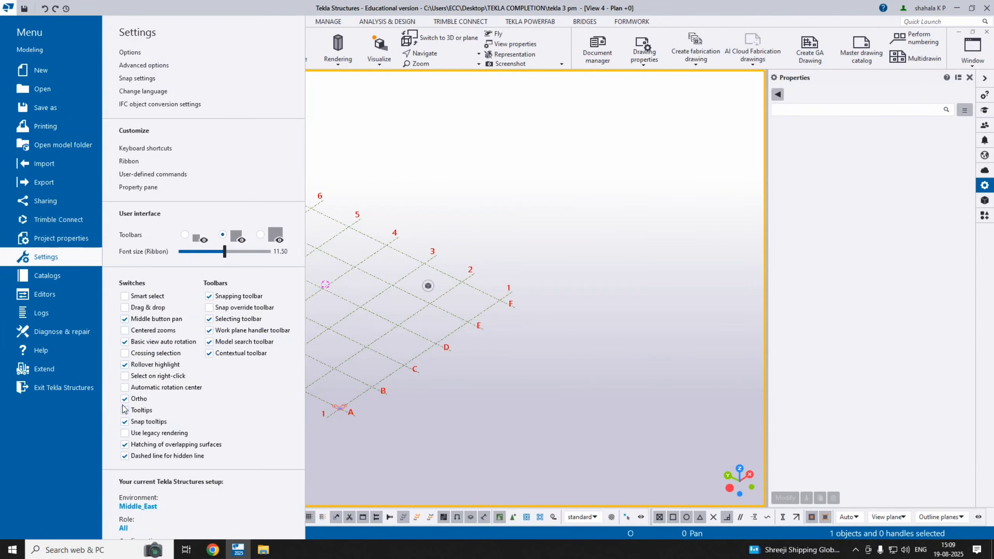
{"action": "left_click", "coordinate": [125, 342]}
{"action": "left_click", "coordinate": [124, 364]}
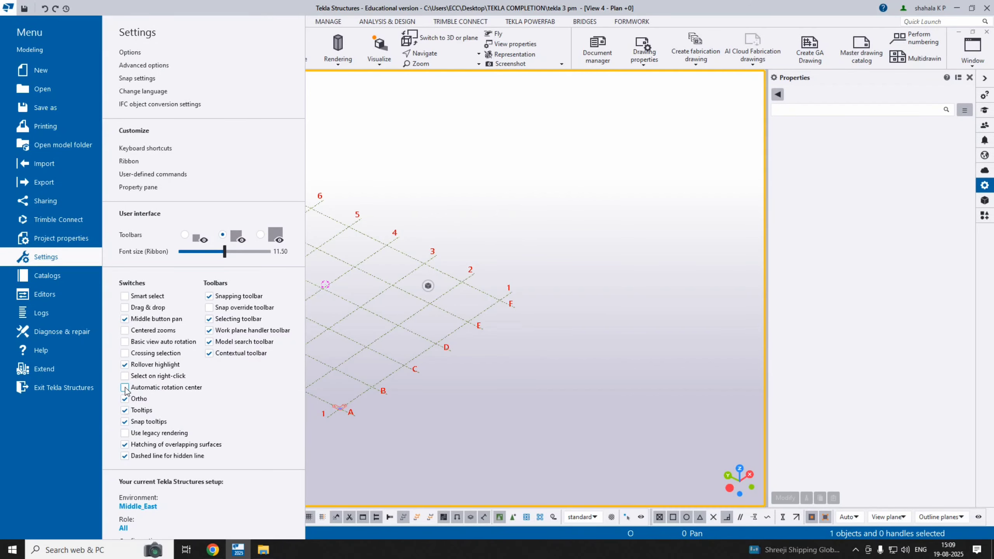
{"action": "left_click", "coordinate": [333, 431]}
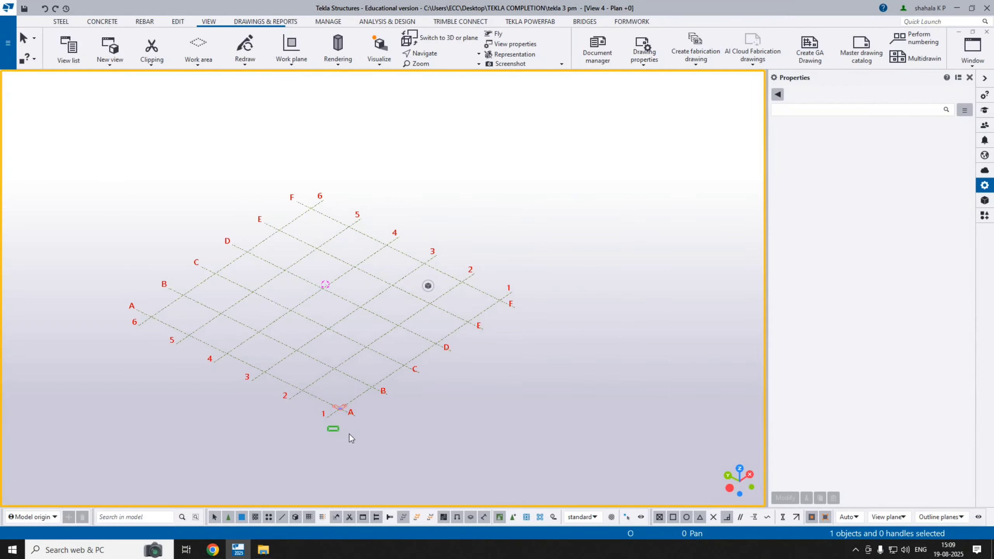
- Examine how the Plan +0 grid orbits near the A-1 intersection and review the enabled switches in the settings
{"action": "left_click", "coordinate": [350, 434]}
{"action": "left_click", "coordinate": [327, 401]}
{"action": "left_click", "coordinate": [339, 387], "text": "ctrl"}
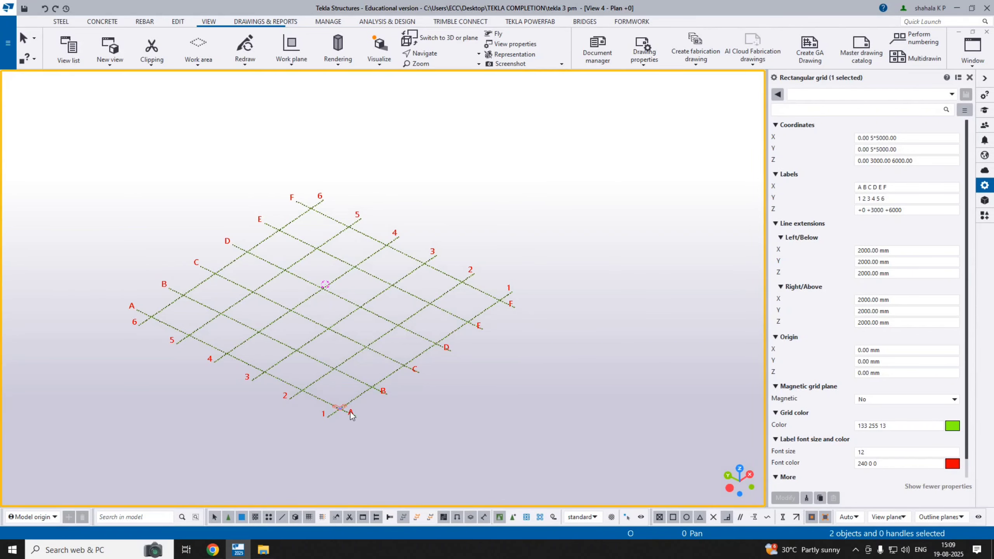
{"action": "middle_click_drag", "start_coordinate": [352, 414], "coordinate": [263, 391], "text": "ctrl"}
{"action": "scroll", "coordinate": [351, 414], "scroll_direction": "up", "scroll_amount": 10}
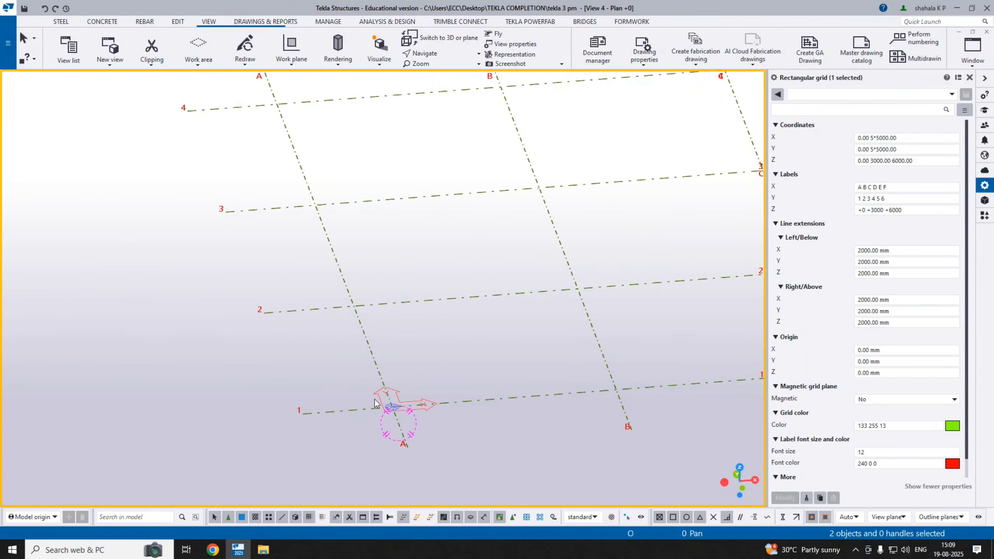
{"action": "left_click", "coordinate": [8, 42]}
{"action": "left_click", "coordinate": [37, 257]}
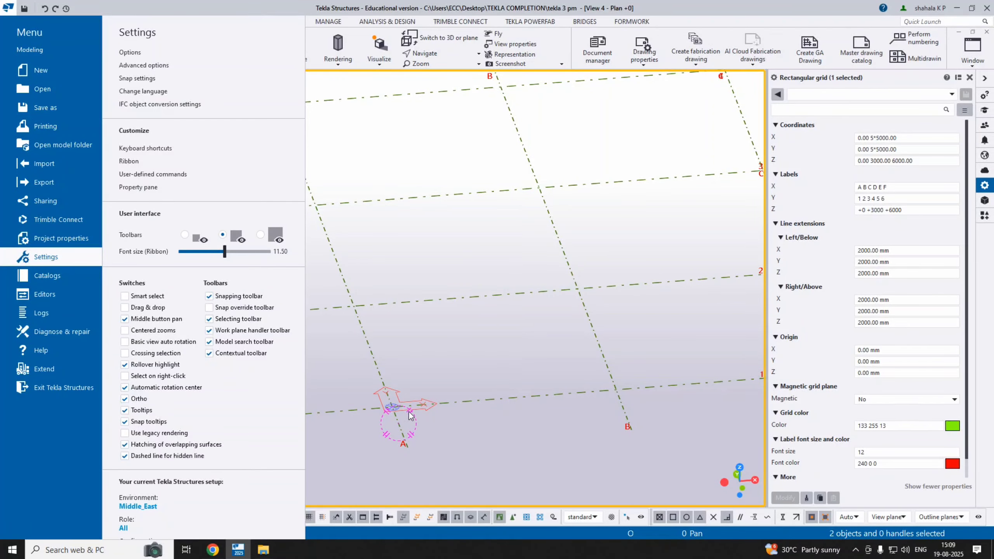
{"action": "left_click", "coordinate": [403, 469]}
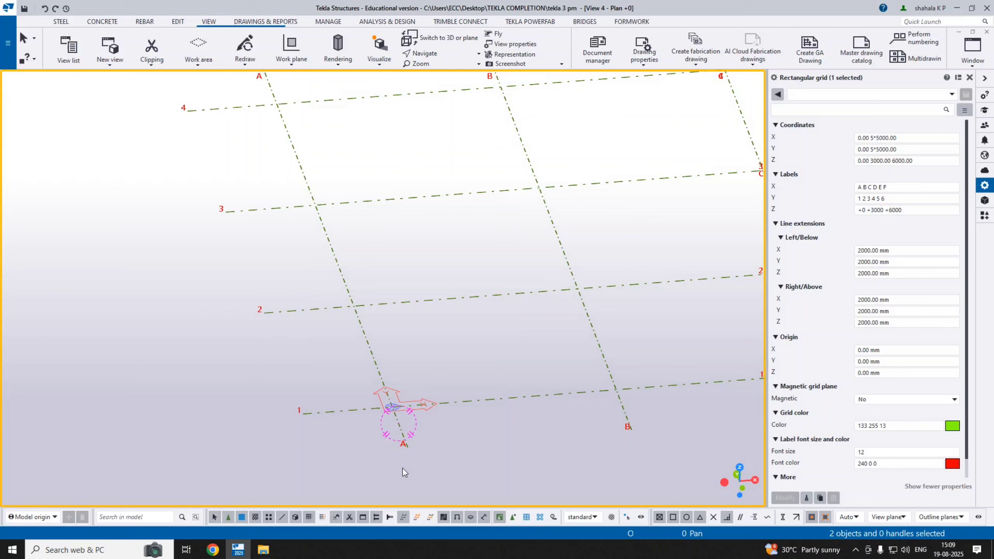
- Examine the automatic rotation center by orbiting the Plan +0 grid about several different points, including the 1-F intersection
{"action": "middle_click_drag", "start_coordinate": [353, 452], "coordinate": [494, 463], "text": "ctrl"}
{"action": "scroll", "coordinate": [244, 437], "scroll_direction": "down", "scroll_amount": 5}
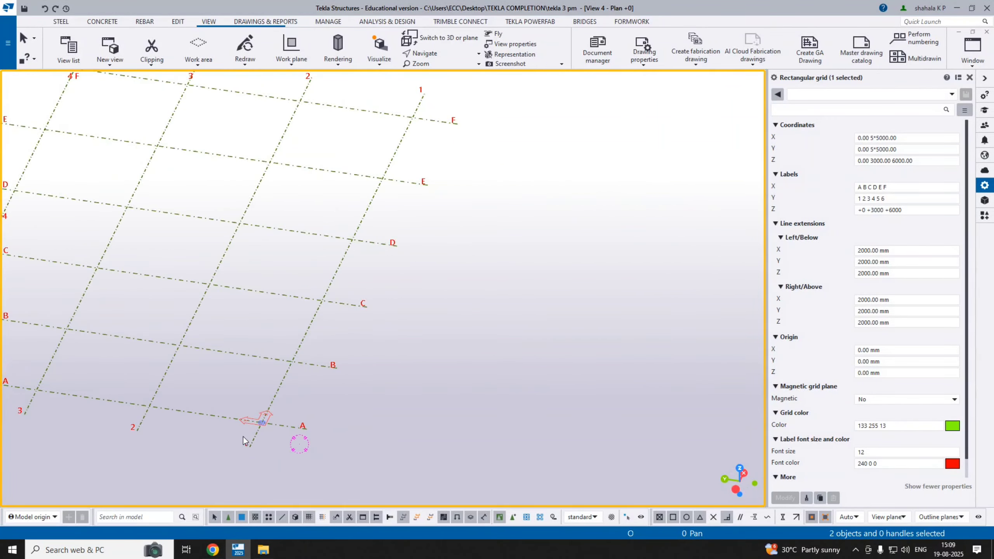
{"action": "middle_click_drag", "start_coordinate": [259, 462], "coordinate": [320, 463], "text": "ctrl"}
{"action": "middle_click_drag", "start_coordinate": [202, 444], "coordinate": [602, 496]}
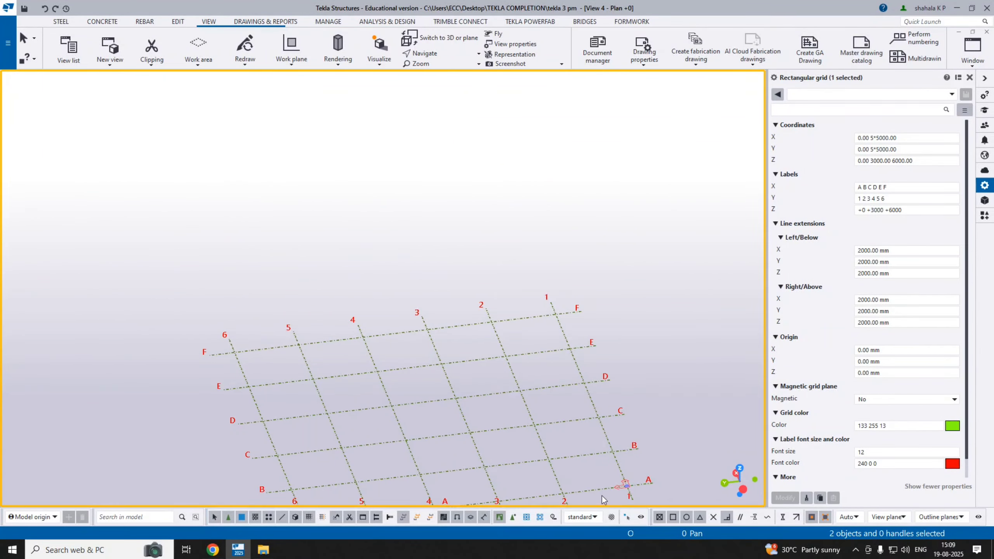
{"action": "left_click", "coordinate": [382, 412]}
{"action": "middle_click_drag", "start_coordinate": [390, 409], "coordinate": [388, 412], "text": "ctrl"}
{"action": "mouse_move", "coordinate": [386, 413]}
{"action": "left_mouse_down"}
{"action": "mouse_move", "coordinate": [422, 425]}
{"action": "mouse_move", "coordinate": [375, 424]}
{"action": "left_mouse_up"}
{"action": "left_click", "coordinate": [411, 436]}
{"action": "middle_click_drag", "start_coordinate": [380, 433], "coordinate": [503, 421], "text": "ctrl"}
{"action": "left_click", "coordinate": [388, 419]}
{"action": "middle_click_drag", "start_coordinate": [223, 431], "coordinate": [431, 433], "text": "ctrl"}
{"action": "middle_click_drag", "start_coordinate": [227, 471], "coordinate": [435, 395]}
{"action": "middle_click_drag", "start_coordinate": [298, 425], "coordinate": [403, 427], "text": "ctrl"}
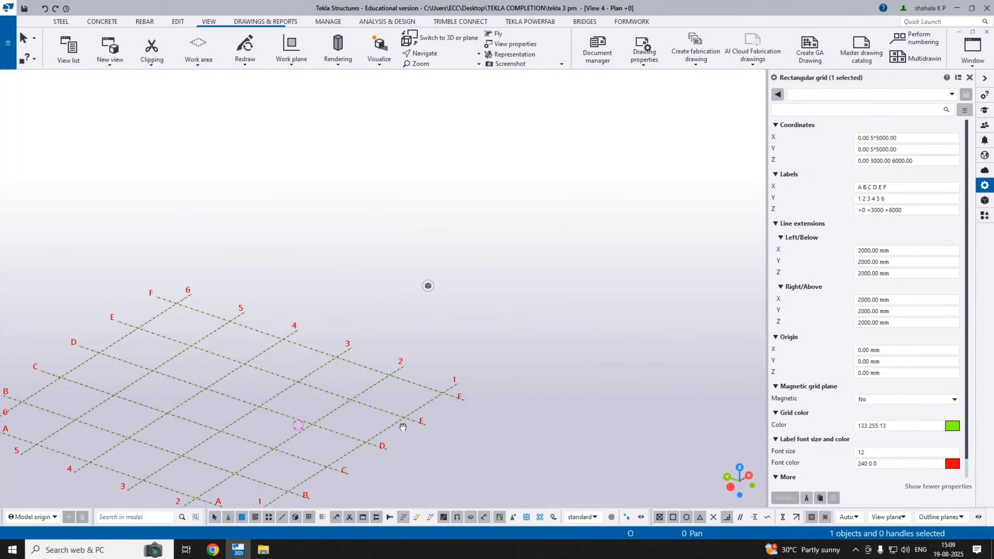
{"action": "middle_click_drag", "start_coordinate": [290, 475], "coordinate": [400, 377]}
{"action": "scroll", "coordinate": [367, 412], "scroll_direction": "up", "scroll_amount": 2}
{"action": "middle_click_drag", "start_coordinate": [446, 407], "coordinate": [106, 523]}
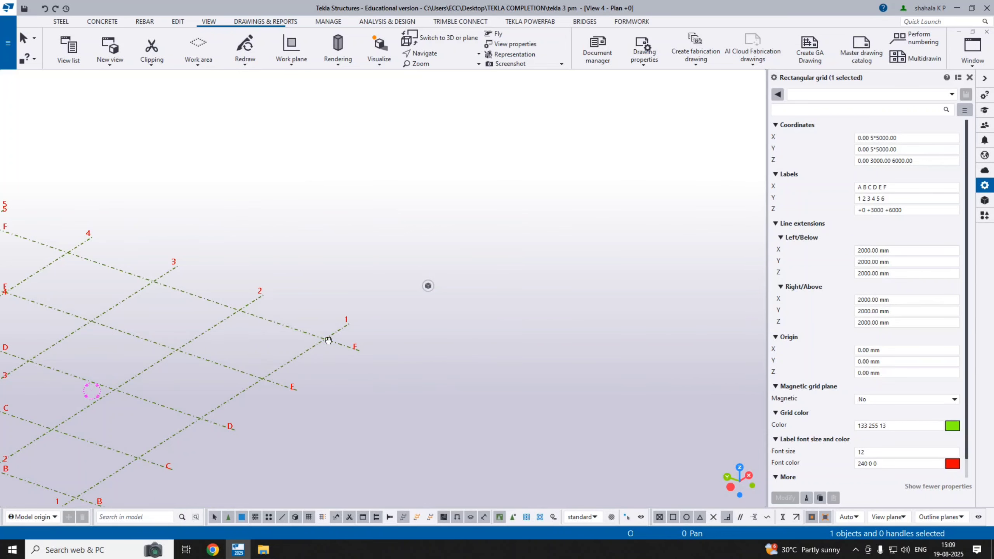
{"action": "middle_click_drag", "start_coordinate": [321, 339], "coordinate": [391, 339], "text": "ctrl"}
- Turn off Automatic rotation center in the application settings and check how the whole Plan +0 grid orbits
{"action": "left_click", "coordinate": [8, 43]}
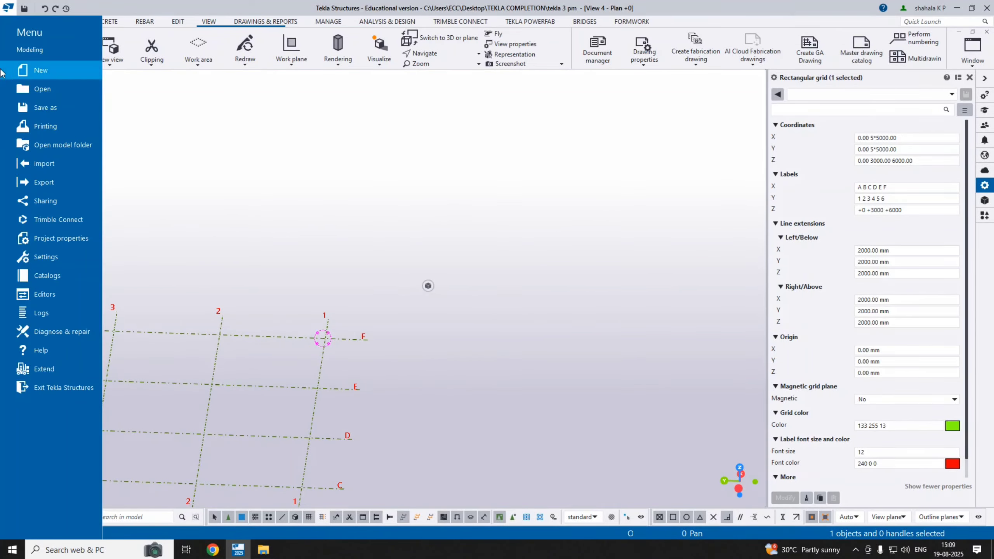
{"action": "left_click", "coordinate": [53, 264]}
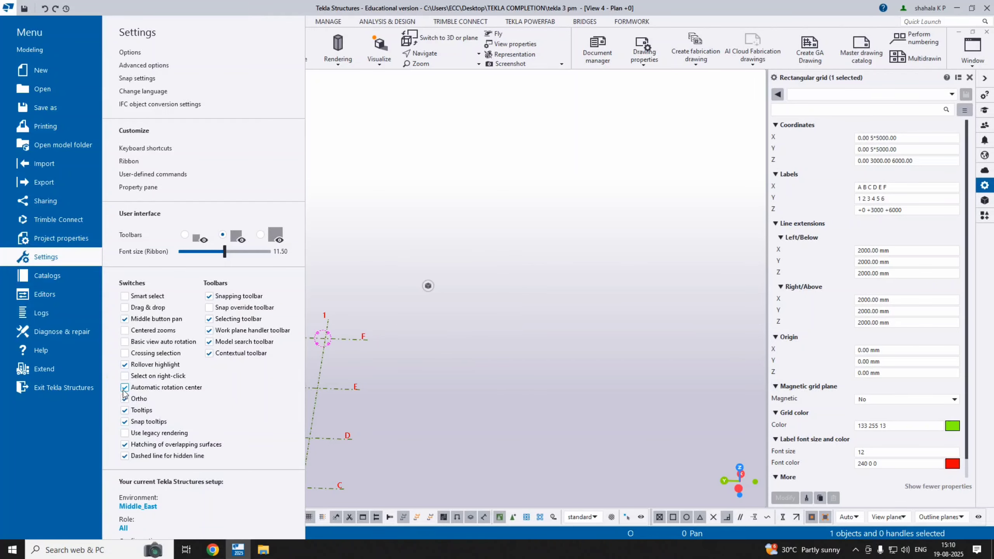
{"action": "left_click", "coordinate": [352, 417]}
{"action": "mouse_move", "coordinate": [296, 429]}
{"action": "middle_mouse_down", "text": "ctrl"}
{"action": "mouse_move", "coordinate": [371, 326]}
{"action": "mouse_move", "coordinate": [361, 407]}
{"action": "mouse_move", "coordinate": [318, 341]}
{"action": "middle_mouse_up", "text": "ctrl"}
{"action": "scroll", "coordinate": [293, 399], "scroll_direction": "down", "scroll_amount": 4}
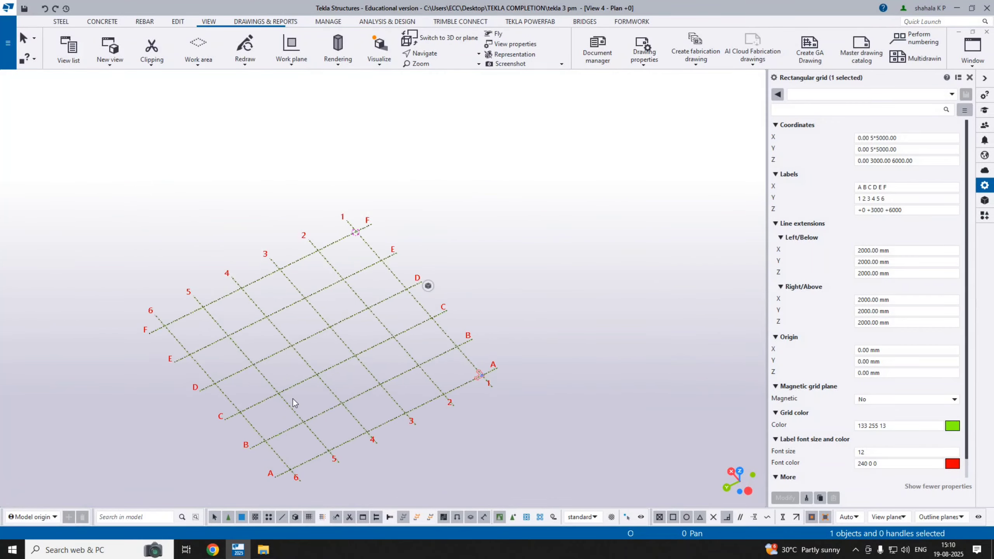
{"action": "mouse_move", "coordinate": [293, 400]}
{"action": "middle_mouse_down", "text": "ctrl"}
{"action": "mouse_move", "coordinate": [306, 468]}
{"action": "mouse_move", "coordinate": [597, 466]}
{"action": "mouse_move", "coordinate": [290, 346]}
{"action": "mouse_move", "coordinate": [421, 402]}
{"action": "mouse_move", "coordinate": [305, 350]}
{"action": "mouse_move", "coordinate": [385, 342]}
{"action": "mouse_move", "coordinate": [316, 319]}
{"action": "mouse_move", "coordinate": [329, 325]}
{"action": "mouse_move", "coordinate": [266, 344]}
{"action": "middle_mouse_up", "text": "ctrl"}
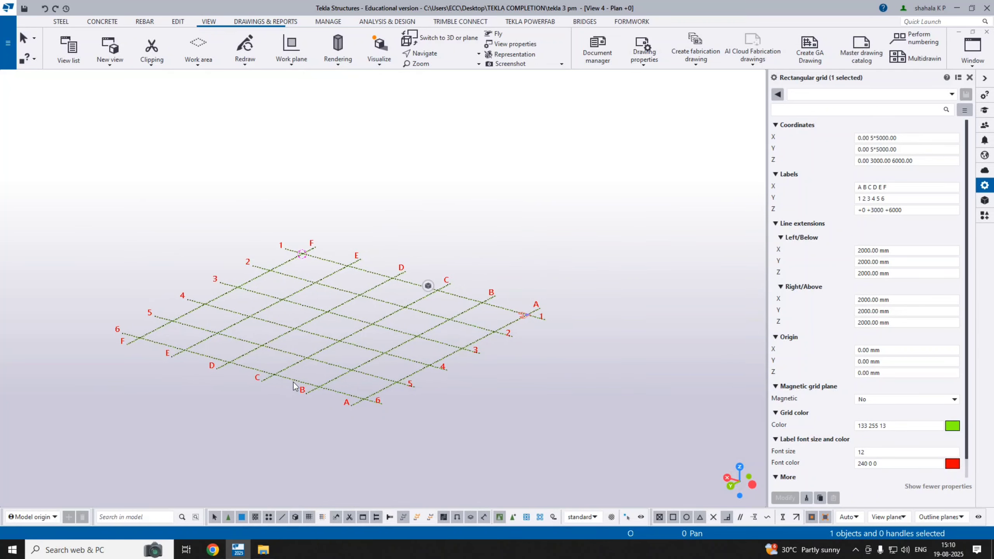
{"action": "middle_click_drag", "start_coordinate": [294, 385], "coordinate": [345, 400], "text": "ctrl"}
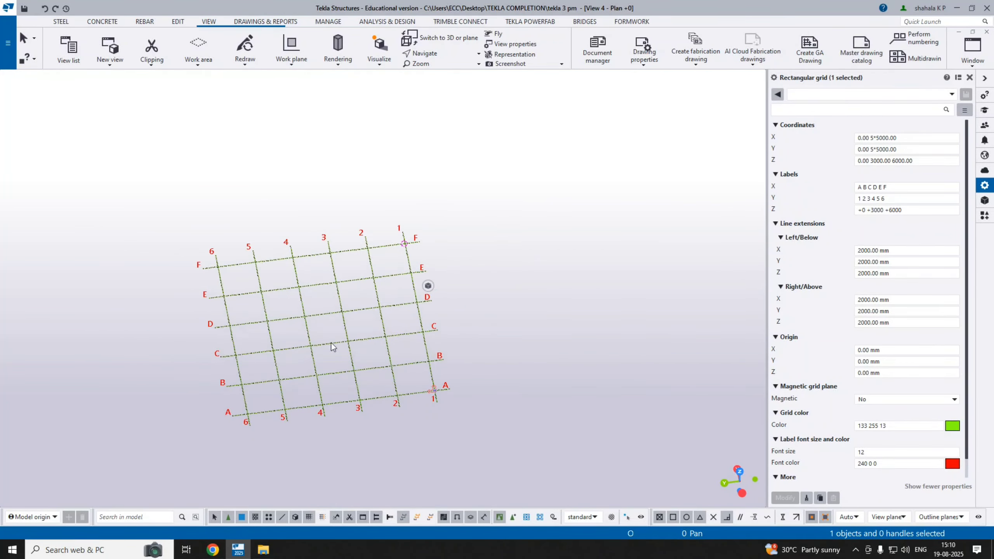
{"action": "middle_click_drag", "start_coordinate": [399, 326], "coordinate": [426, 357]}
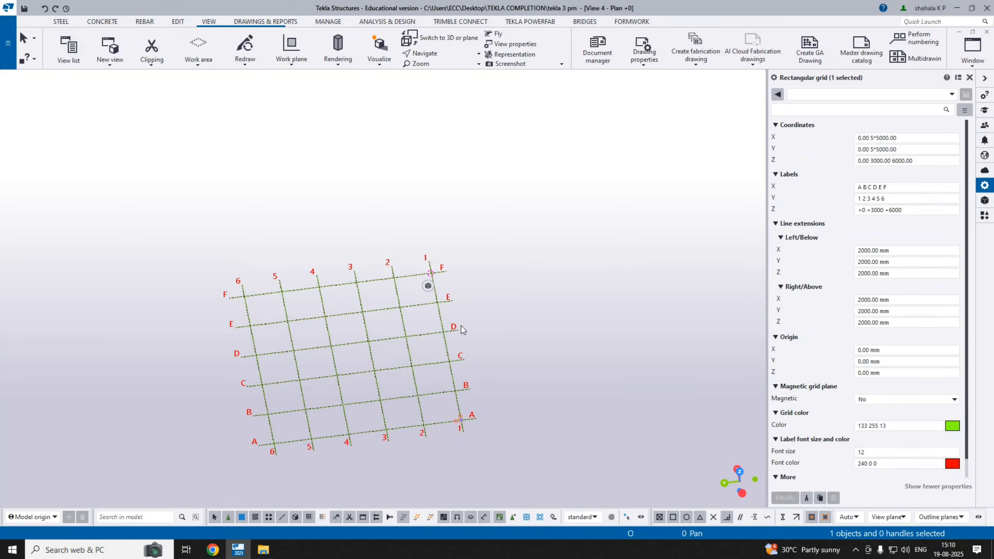
- Review the visible views Grid 1, Plan +0, Plan +3000 and Plan +6000 from the view list, ending on Plan +6000
{"action": "left_click", "coordinate": [109, 58]}
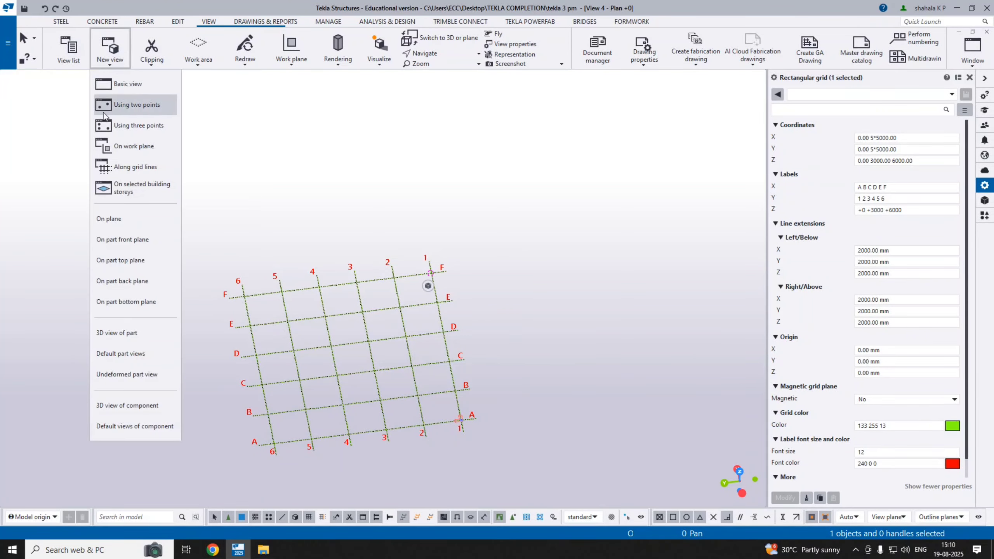
{"action": "left_click", "coordinate": [68, 49]}
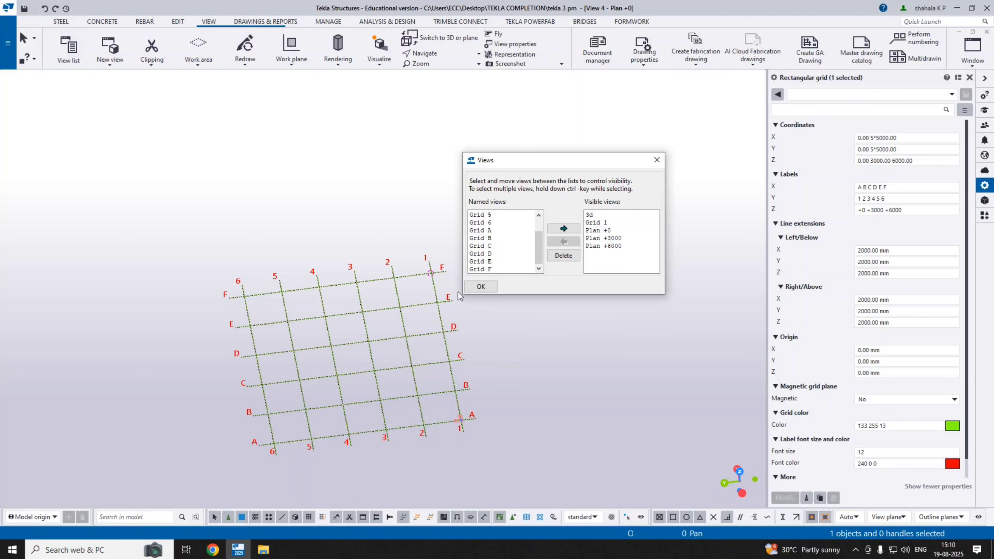
{"action": "left_click", "coordinate": [480, 287]}
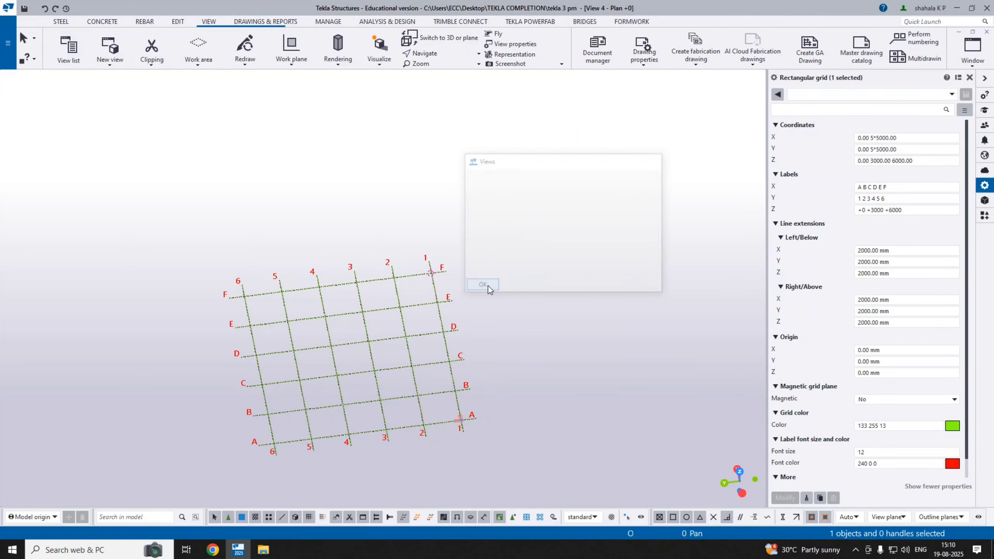
{"action": "left_click", "coordinate": [67, 54]}
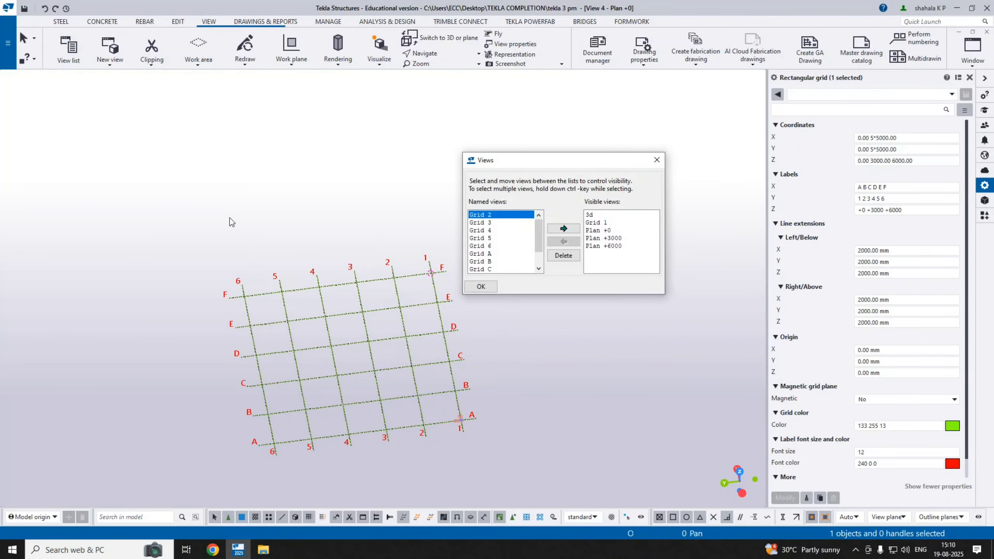
{"action": "double_click", "coordinate": [596, 223]}
{"action": "double_click", "coordinate": [609, 231]}
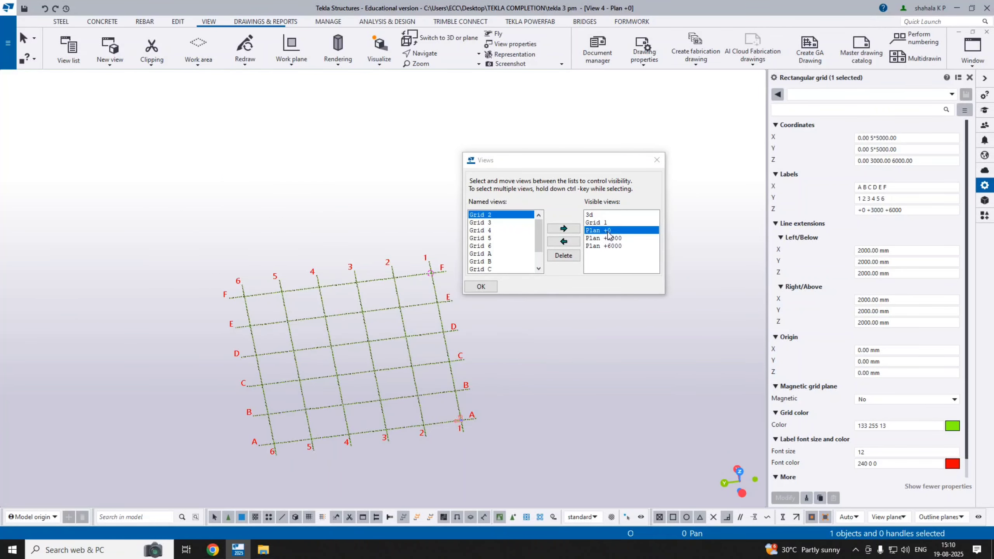
{"action": "double_click", "coordinate": [607, 239]}
{"action": "double_click", "coordinate": [605, 246]}
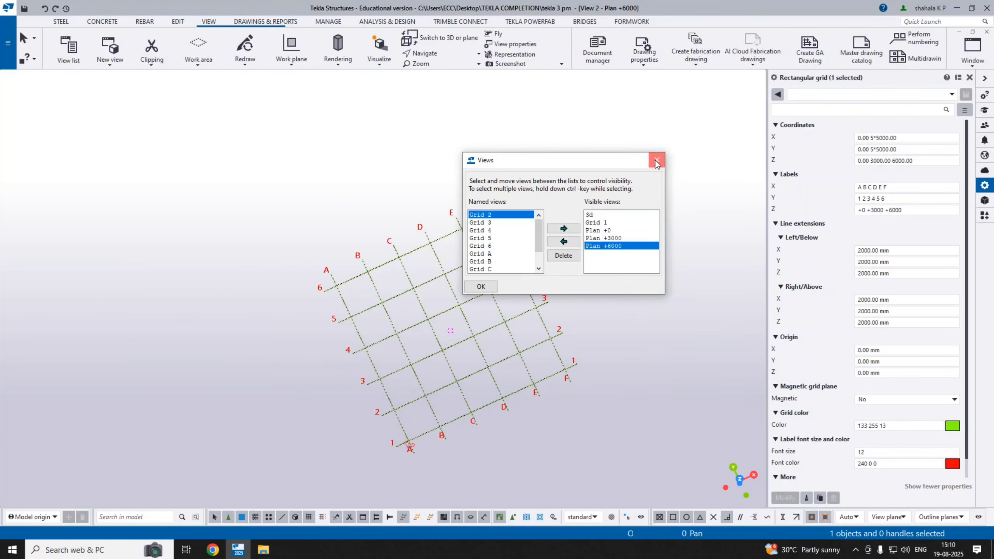
{"action": "left_click", "coordinate": [657, 160]}
- Switch from the Plan +6000 view to the open 3d view
{"action": "key", "text": "ctrl+Tab"}
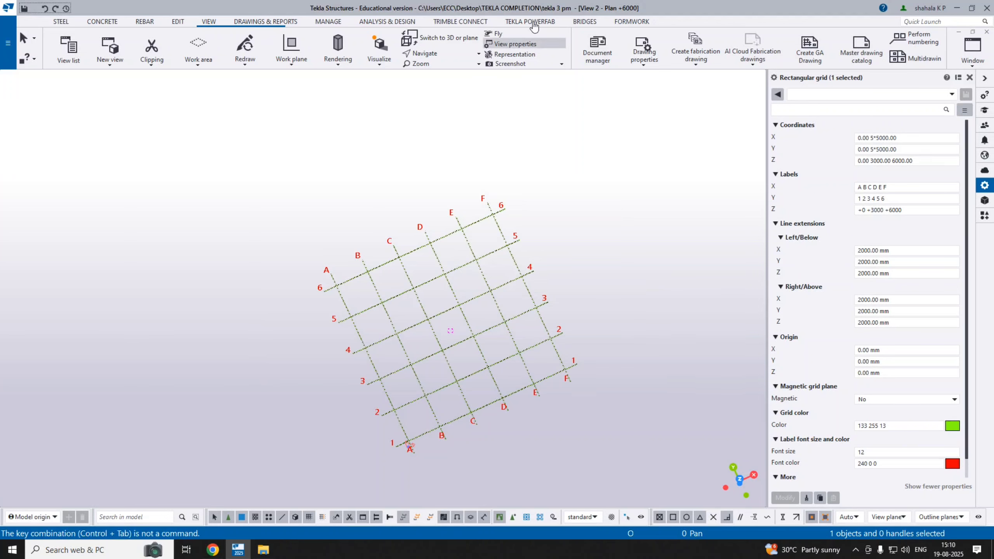
{"action": "left_click", "coordinate": [549, 202]}
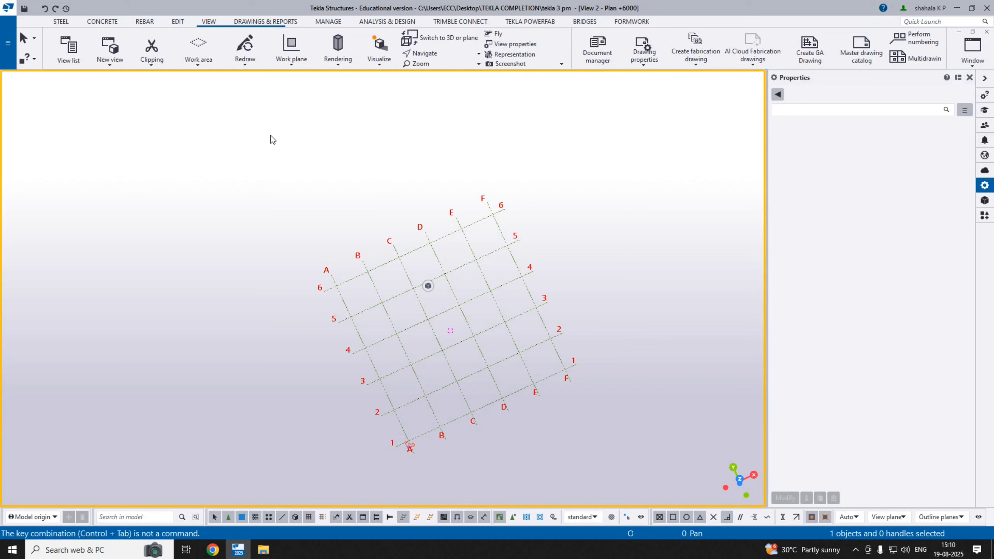
{"action": "key", "text": "ctrl+Tab"}
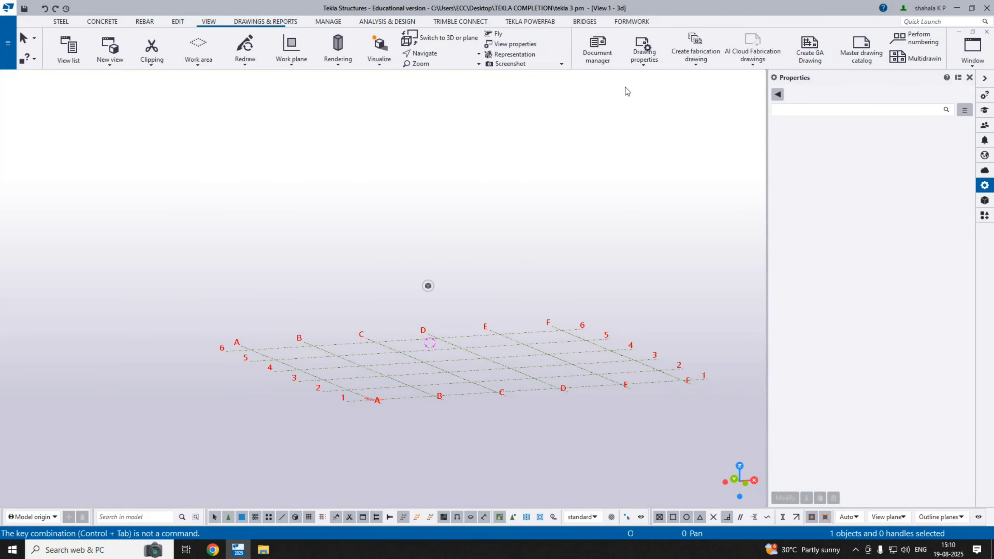
- Switch through the open Grid 1 view to the Plan +0 view and return the orbited Plan +0 grid to plane view
{"action": "key", "text": "ctrl+Tab"}
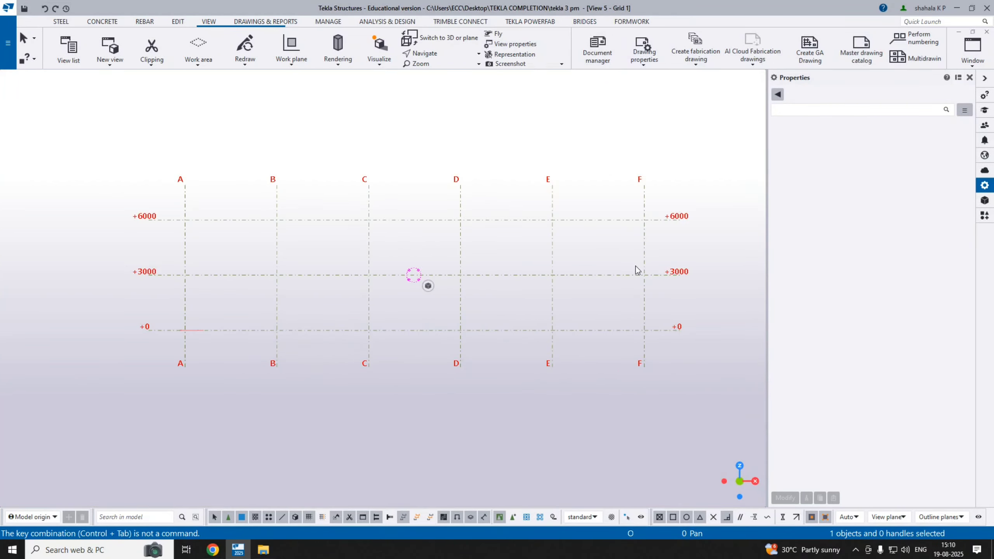
{"action": "scroll", "coordinate": [638, 271], "scroll_direction": "up", "scroll_amount": 1}
{"action": "scroll", "coordinate": [650, 328], "scroll_direction": "down", "scroll_amount": 2}
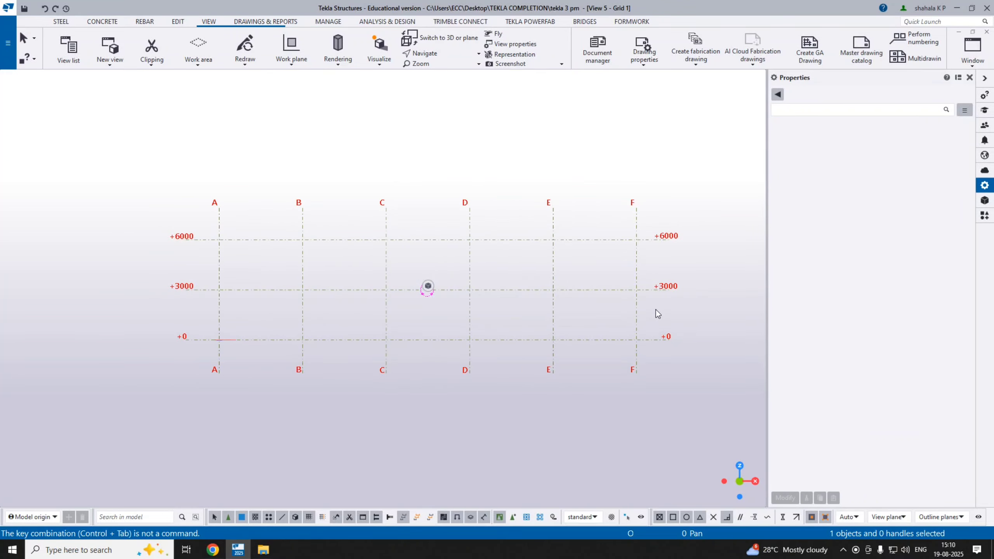
{"action": "mouse_move", "coordinate": [423, 369]}
{"action": "middle_mouse_down", "text": "ctrl"}
{"action": "mouse_move", "coordinate": [450, 391]}
{"action": "mouse_move", "coordinate": [429, 417]}
{"action": "mouse_move", "coordinate": [377, 395]}
{"action": "mouse_move", "coordinate": [494, 439]}
{"action": "mouse_move", "coordinate": [617, 413]}
{"action": "mouse_move", "coordinate": [396, 412]}
{"action": "middle_mouse_up", "text": "ctrl"}
{"action": "key", "text": "ctrl+Tab"}
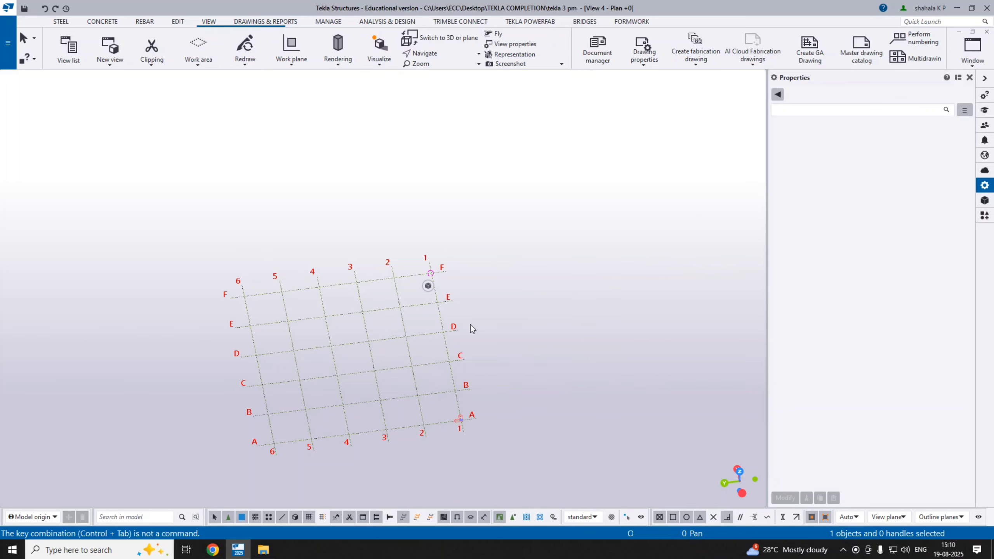
{"action": "key", "text": "ctrl+p"}
{"action": "scroll", "coordinate": [417, 297], "scroll_direction": "down", "scroll_amount": 6}
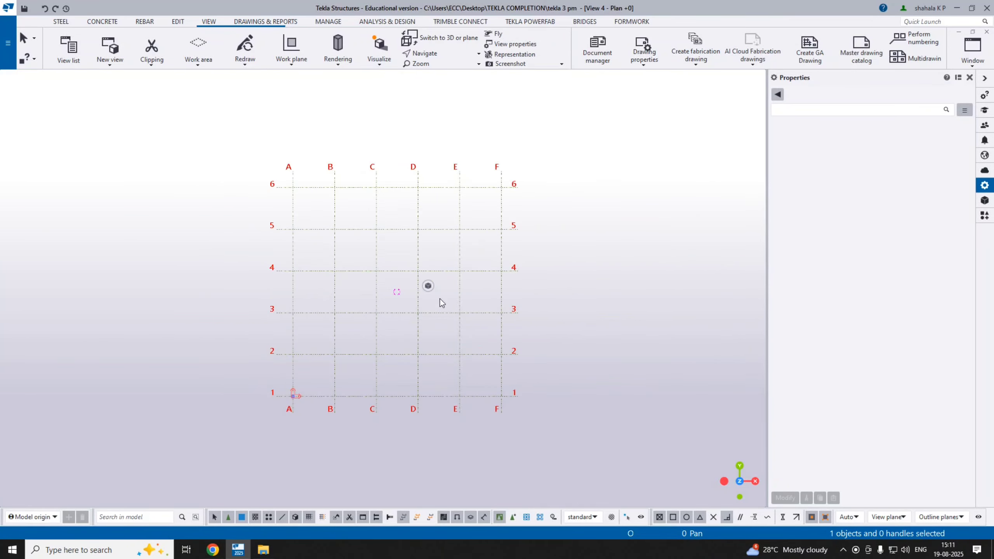
{"action": "middle_click_drag", "start_coordinate": [471, 368], "coordinate": [560, 337]}
{"action": "middle_click_drag", "start_coordinate": [512, 391], "coordinate": [492, 398]}
{"action": "scroll", "coordinate": [379, 387], "scroll_direction": "up", "scroll_amount": 7}
{"action": "middle_click_drag", "start_coordinate": [430, 383], "coordinate": [325, 397]}
{"action": "scroll", "coordinate": [432, 358], "scroll_direction": "down", "scroll_amount": 5}
{"action": "middle_click_drag", "start_coordinate": [542, 349], "coordinate": [436, 426]}
{"action": "middle_click_drag", "start_coordinate": [660, 359], "coordinate": [746, 260]}
{"action": "scroll", "coordinate": [674, 303], "scroll_direction": "down", "scroll_amount": 3}
{"action": "middle_click_drag", "start_coordinate": [673, 303], "coordinate": [788, 252]}
{"action": "middle_click_drag", "start_coordinate": [228, 195], "coordinate": [127, 223]}
- Start the steel column command in the Plan +0 view with its properties displayed
{"action": "left_click", "coordinate": [58, 22]}
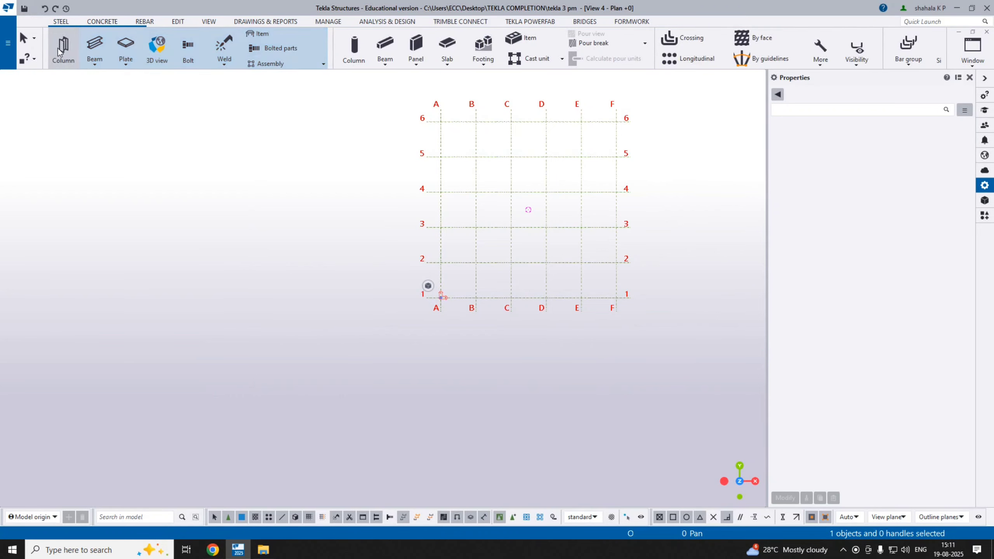
{"action": "left_click", "coordinate": [59, 50]}
{"action": "middle_click_drag", "start_coordinate": [444, 270], "coordinate": [397, 308]}
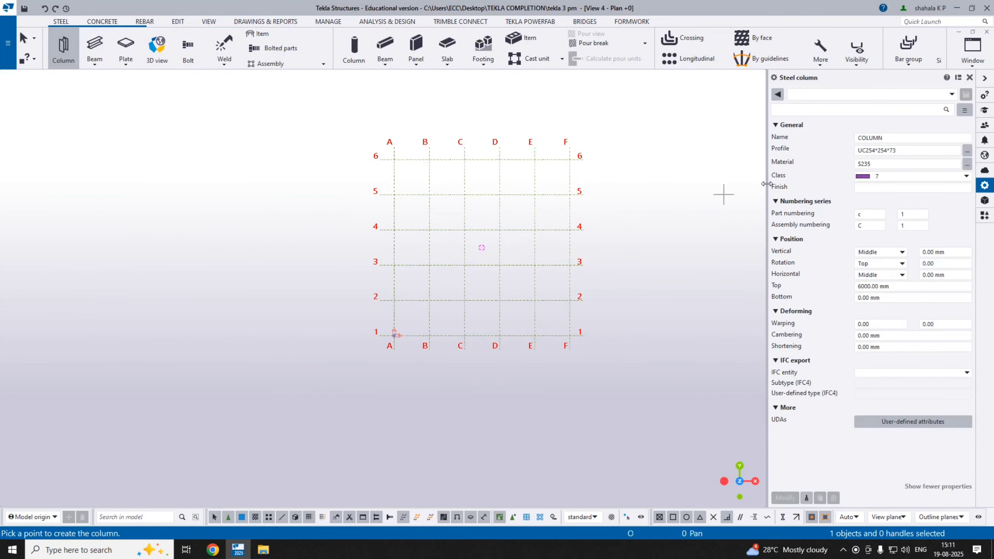
{"action": "scroll", "coordinate": [389, 341], "scroll_direction": "up", "scroll_amount": 5}
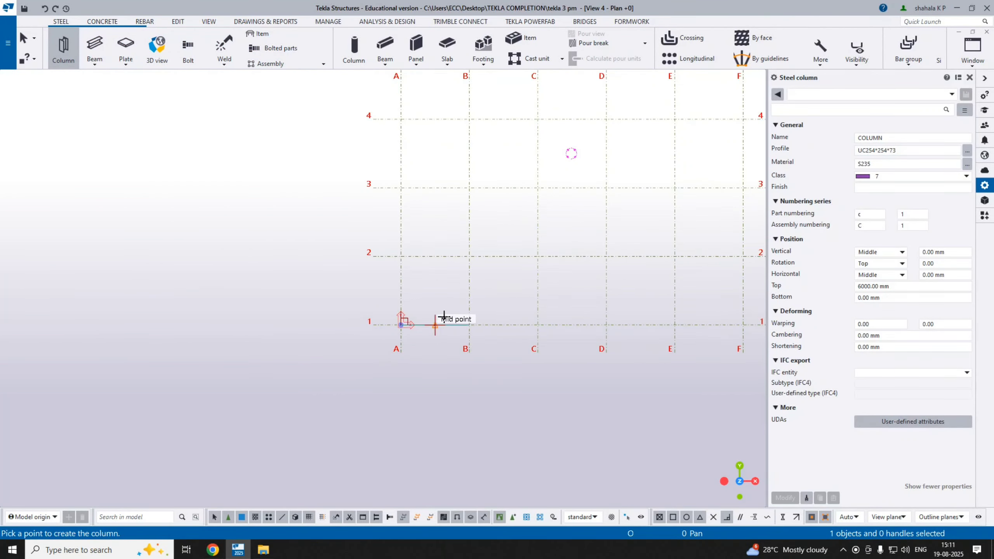
{"action": "middle_click_drag", "start_coordinate": [338, 311], "coordinate": [360, 306]}
{"action": "scroll", "coordinate": [328, 308], "scroll_direction": "down", "scroll_amount": 4}
{"action": "middle_click_drag", "start_coordinate": [483, 282], "coordinate": [418, 293]}
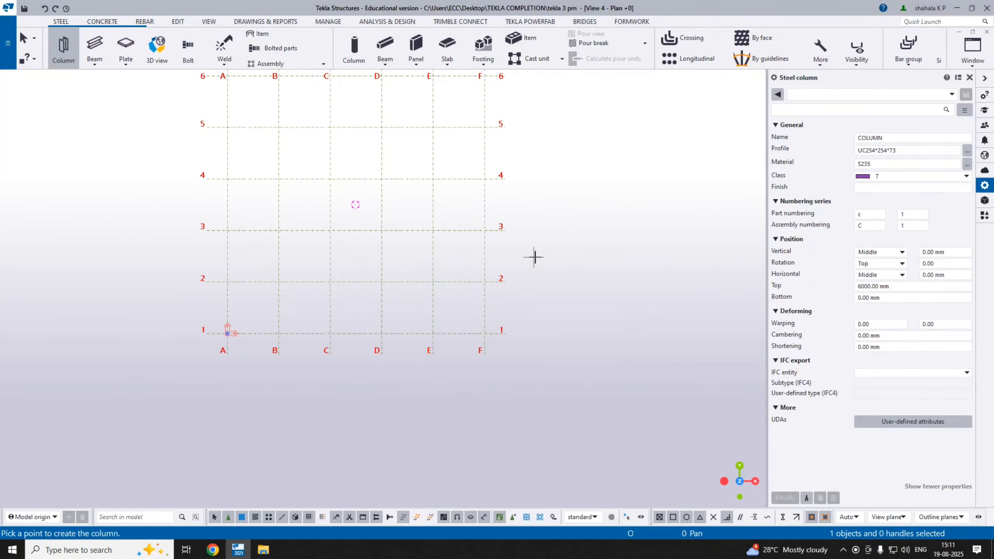
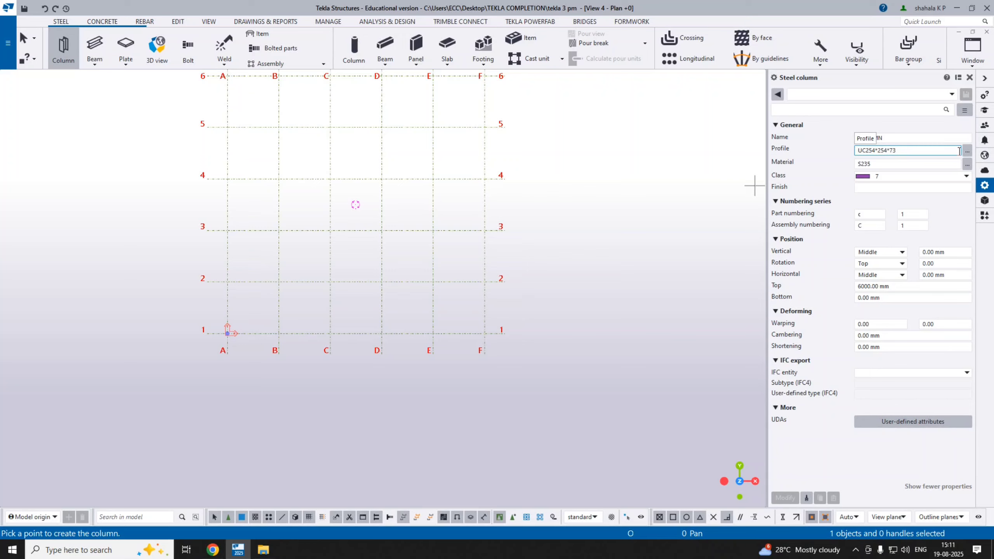
- Check the section dimensions of UC254*254*89 in the column's profile catalog, then close the catalog without applying a profile
{"action": "left_click", "coordinate": [967, 151]}
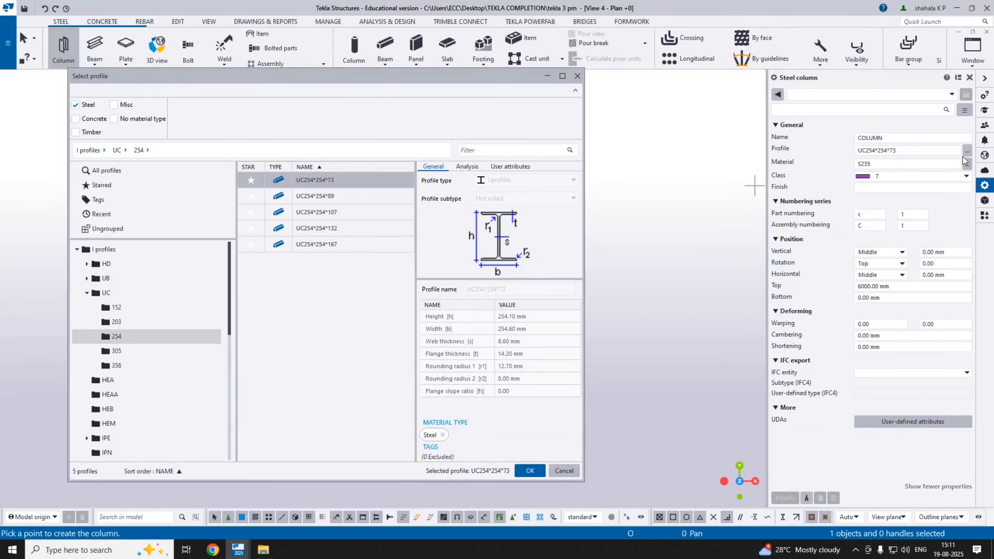
{"action": "left_click_drag", "start_coordinate": [232, 72], "coordinate": [442, 42]}
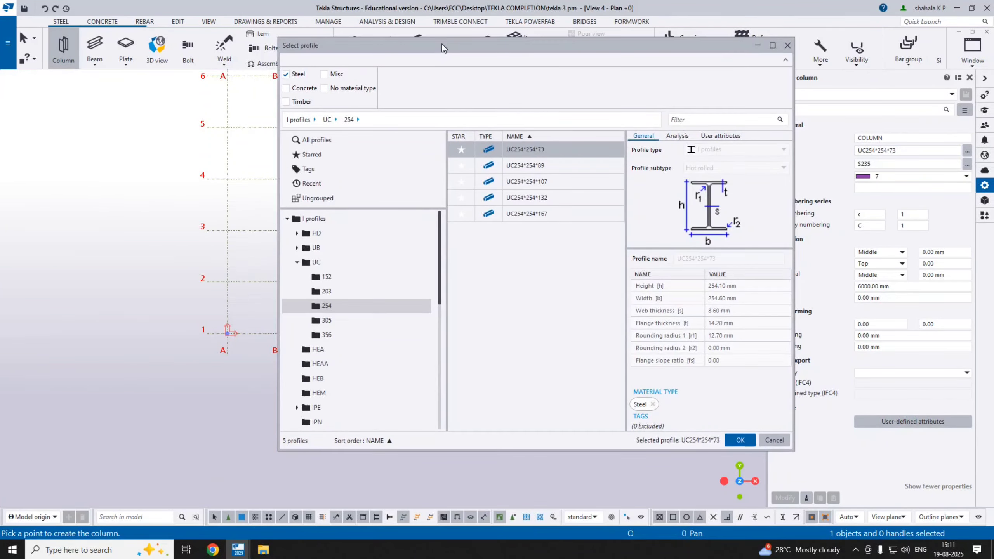
{"action": "left_click", "coordinate": [522, 164]}
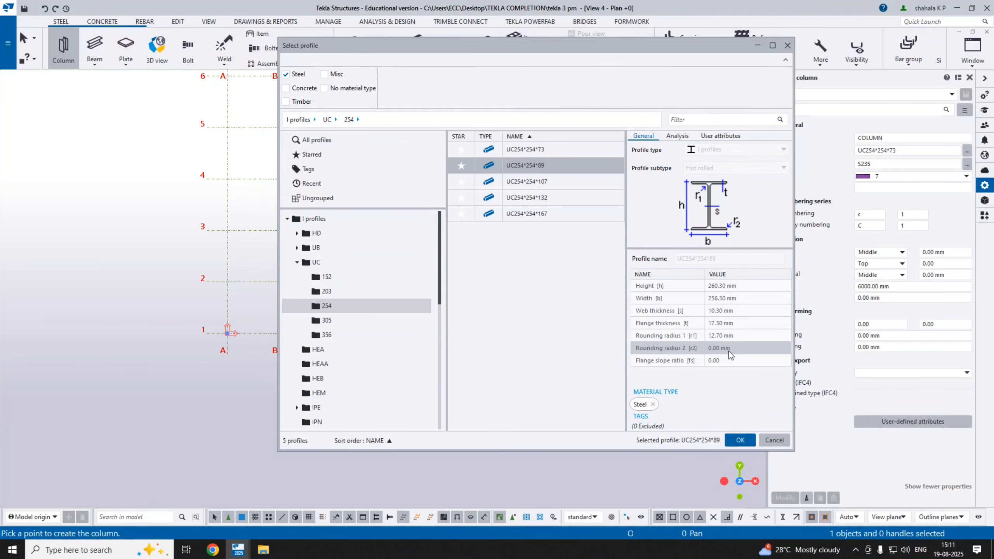
{"action": "left_click", "coordinate": [788, 45]}
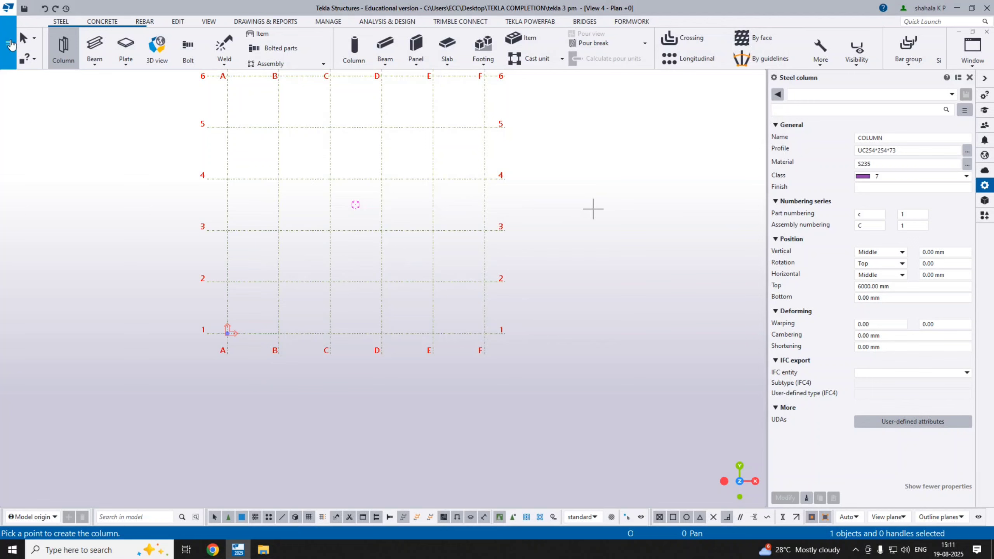
- Set the catalogs' profile section dimension unit to cm in the units and decimals options
{"action": "left_click", "coordinate": [10, 44]}
{"action": "left_click", "coordinate": [56, 257]}
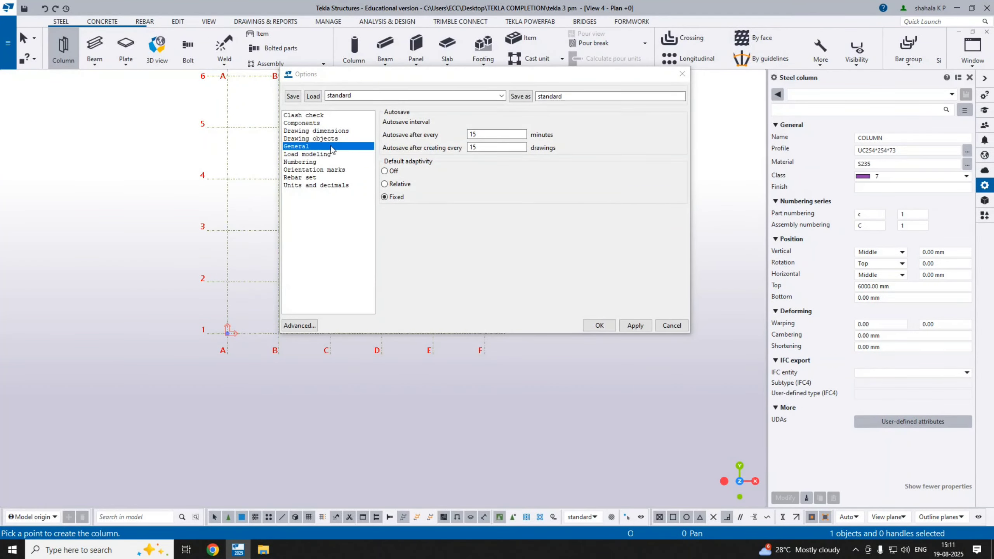
{"action": "left_click", "coordinate": [309, 186]}
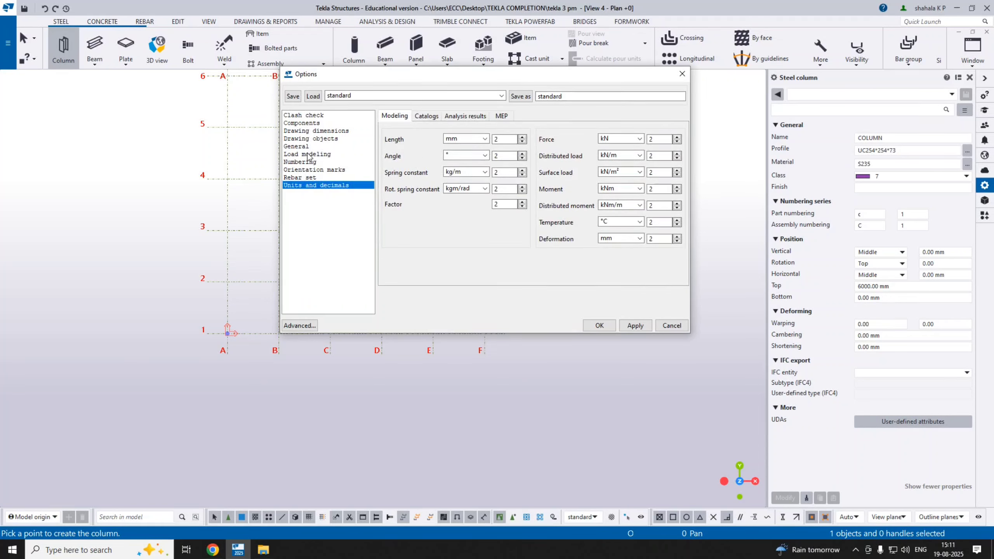
{"action": "left_click", "coordinate": [426, 116]}
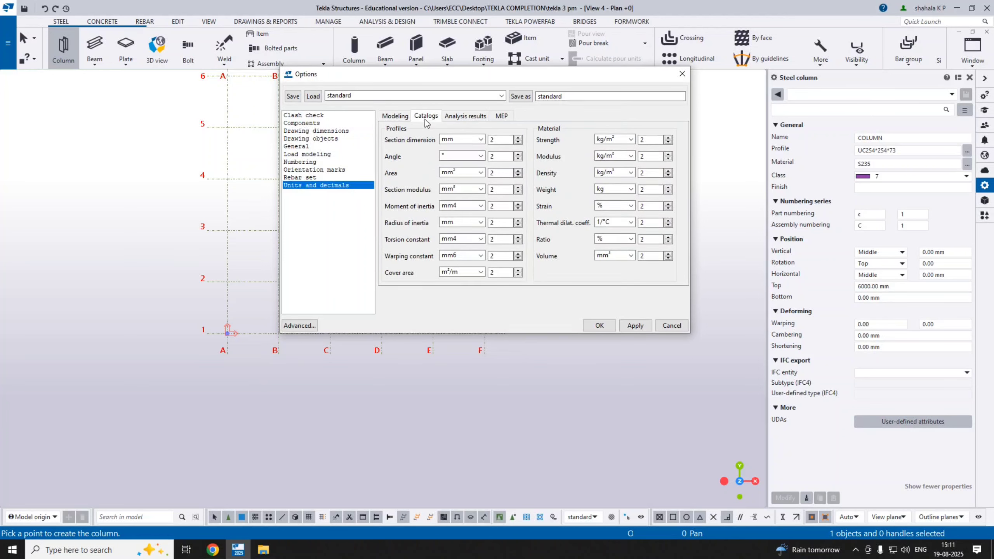
{"action": "left_click", "coordinate": [393, 116]}
{"action": "left_click", "coordinate": [419, 117]}
{"action": "left_click", "coordinate": [463, 140]}
{"action": "left_click", "coordinate": [447, 158]}
{"action": "left_click", "coordinate": [600, 326]}
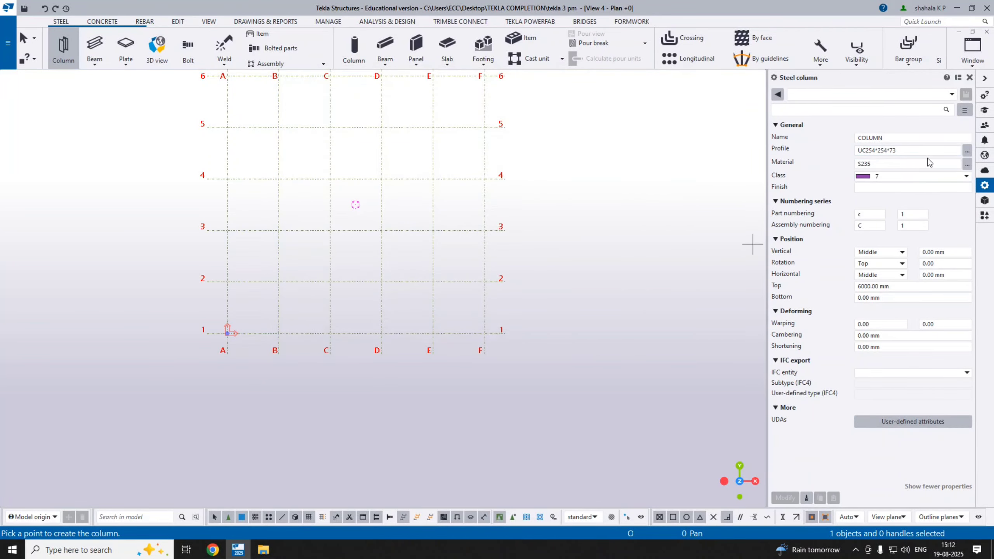
- Check the dimensions of several UC254 profiles in the column's profile catalog and browse the UC 305 group and other profile categories
{"action": "left_click", "coordinate": [968, 151]}
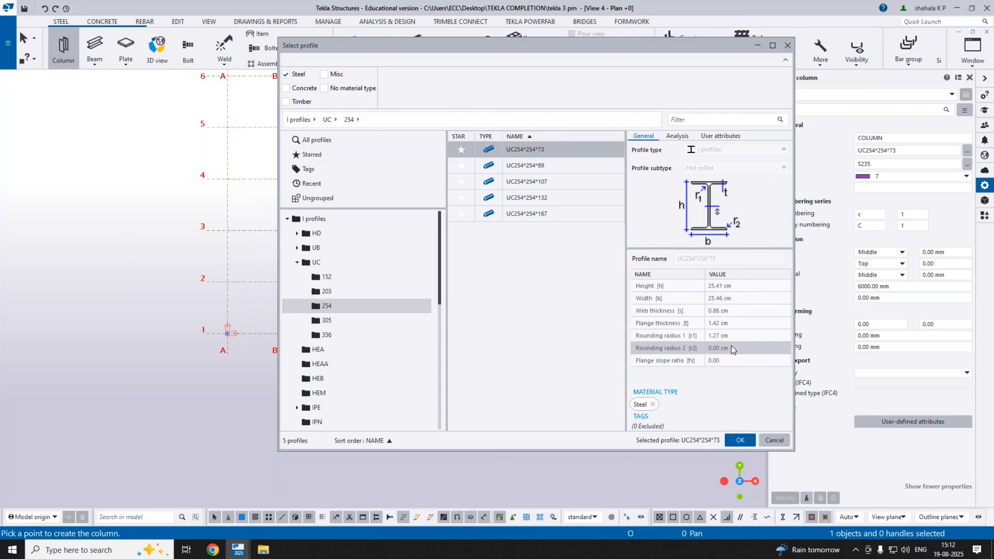
{"action": "left_click", "coordinate": [535, 181]}
{"action": "left_click", "coordinate": [537, 202]}
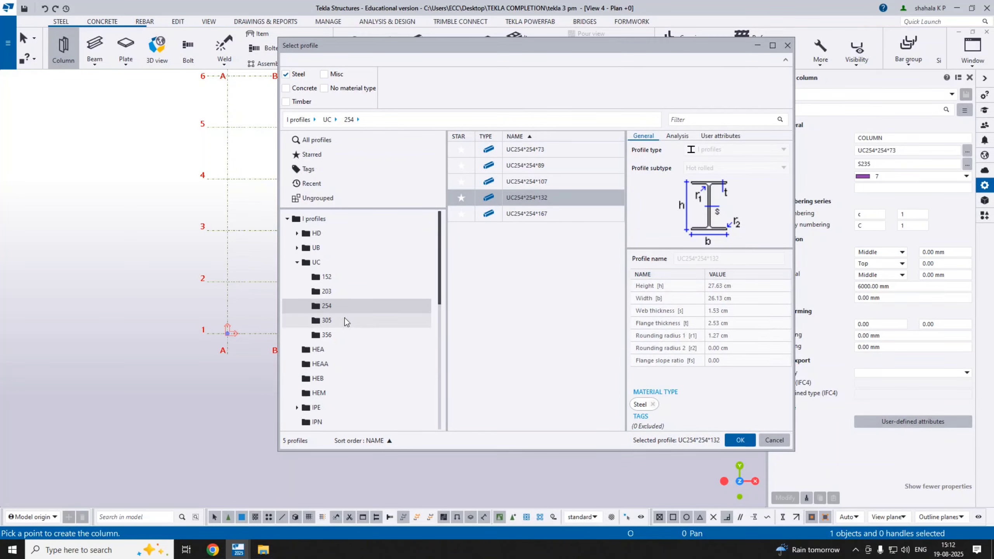
{"action": "left_click", "coordinate": [326, 320]}
{"action": "scroll", "coordinate": [332, 345], "scroll_direction": "down", "scroll_amount": 8}
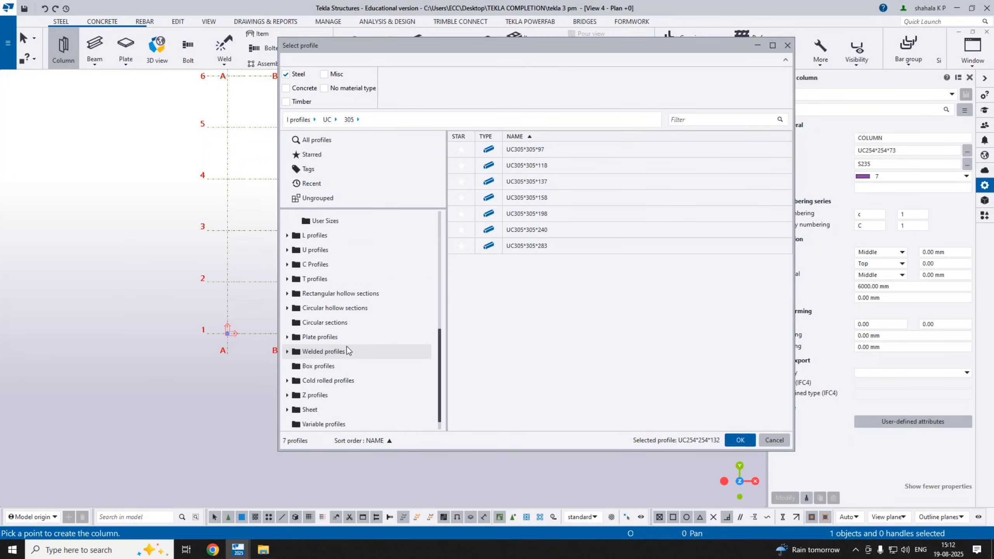
{"action": "scroll", "coordinate": [363, 259], "scroll_direction": "up", "scroll_amount": 8}
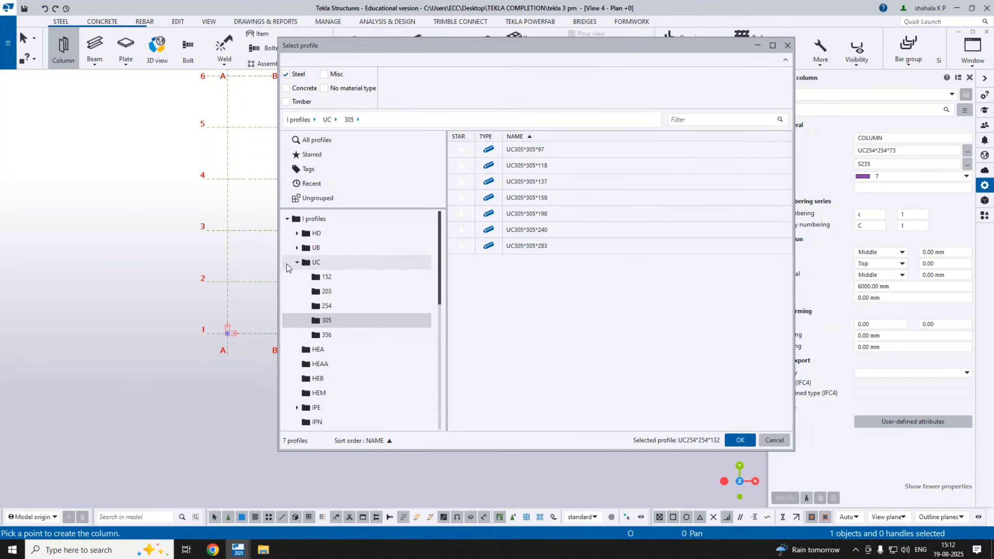
- Set the column profile to UC203*203*60 from the UC 203 group
{"action": "left_click", "coordinate": [299, 263]}
{"action": "left_click", "coordinate": [298, 263]}
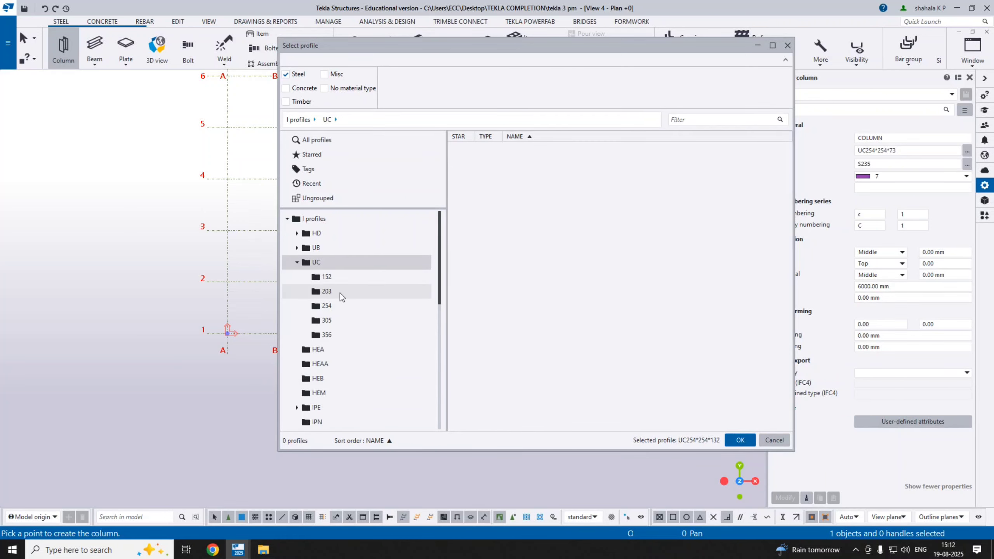
{"action": "left_click", "coordinate": [340, 293]}
{"action": "left_click", "coordinate": [566, 182]}
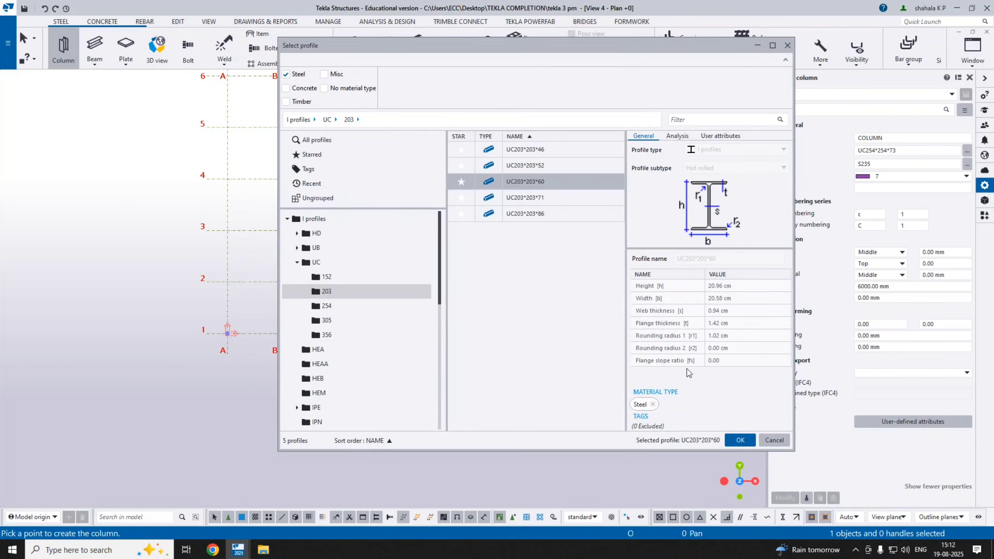
{"action": "left_click", "coordinate": [740, 439]}
- Place the steel column at grid intersection D-1, view it in 3D and end the column command
{"action": "scroll", "coordinate": [352, 357], "scroll_direction": "up", "scroll_amount": 2}
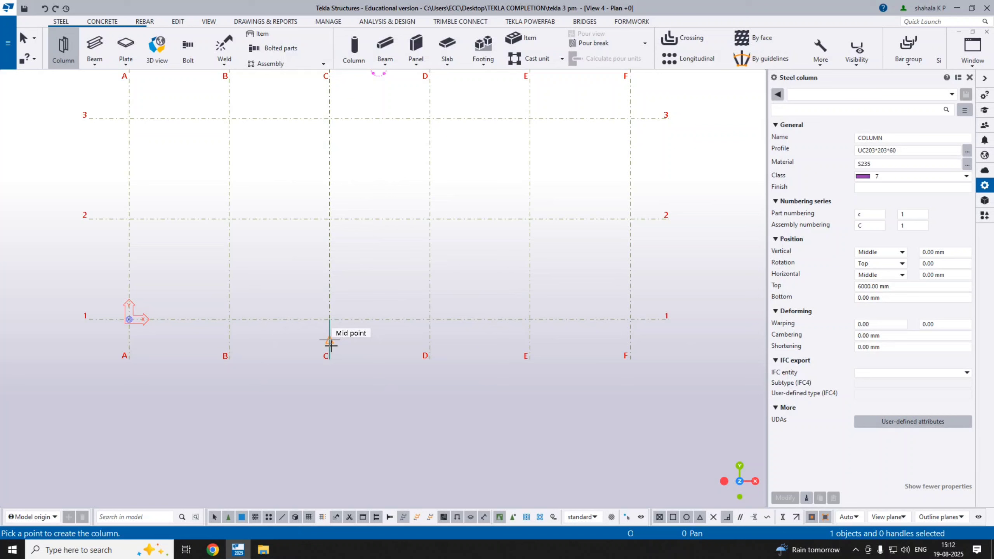
{"action": "scroll", "coordinate": [548, 302], "scroll_direction": "up", "scroll_amount": 2}
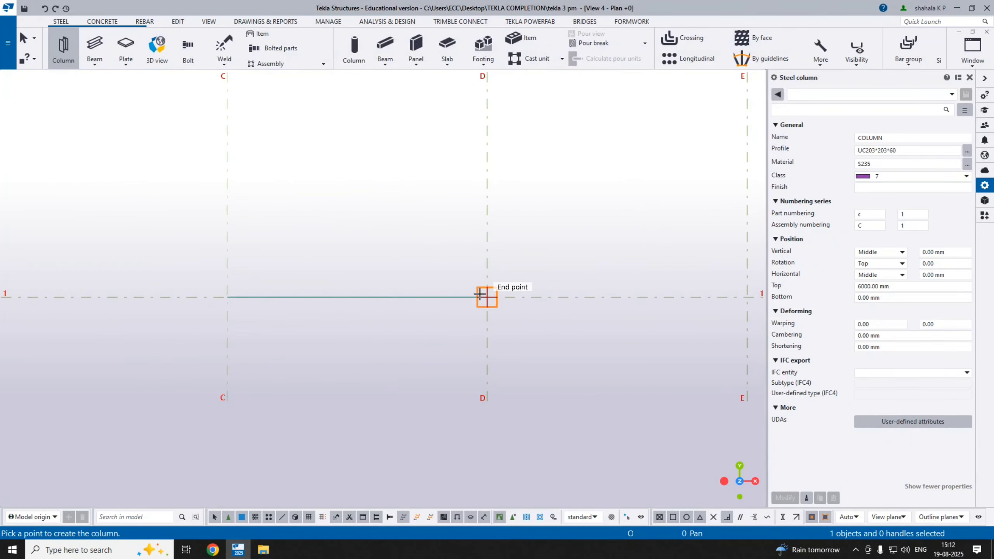
{"action": "left_click", "coordinate": [487, 298]}
{"action": "scroll", "coordinate": [474, 337], "scroll_direction": "down", "scroll_amount": 6}
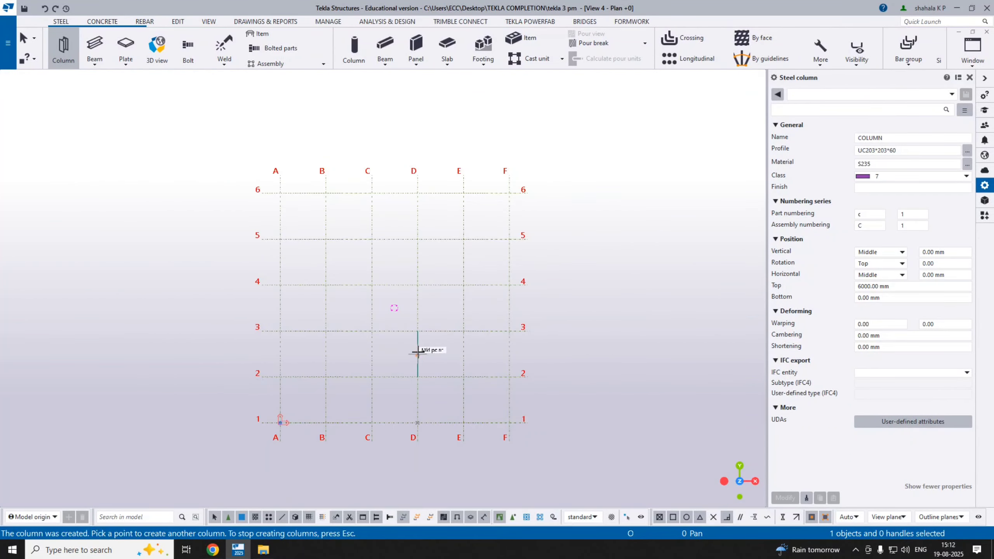
{"action": "middle_click_drag", "start_coordinate": [443, 363], "coordinate": [473, 318]}
{"action": "middle_click_drag", "start_coordinate": [458, 431], "coordinate": [488, 302], "text": "ctrl"}
{"action": "scroll", "coordinate": [455, 344], "scroll_direction": "up", "scroll_amount": 5}
{"action": "key", "text": "Escape"}
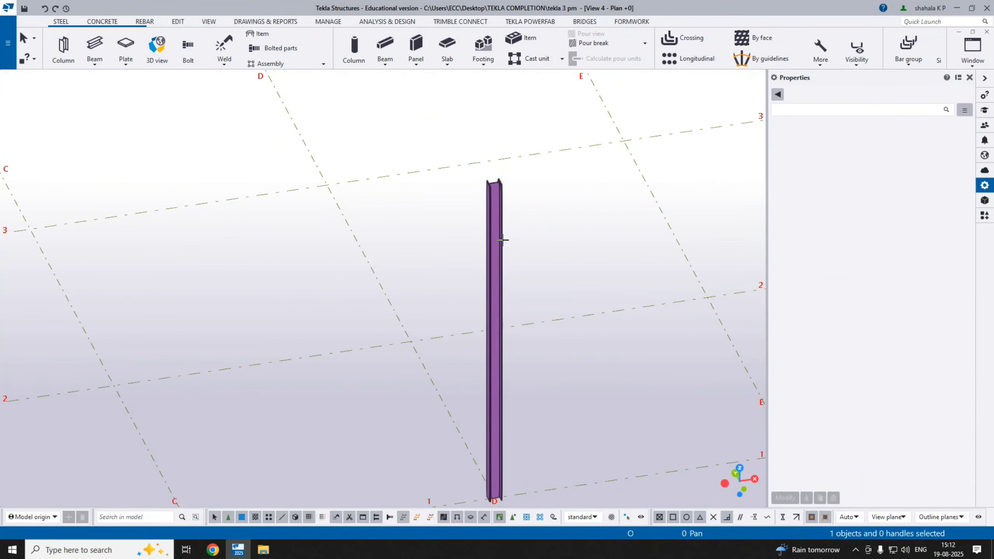
- Open the material catalog for the steel column at D-1 and browse its steel grades
{"action": "left_click", "coordinate": [504, 242]}
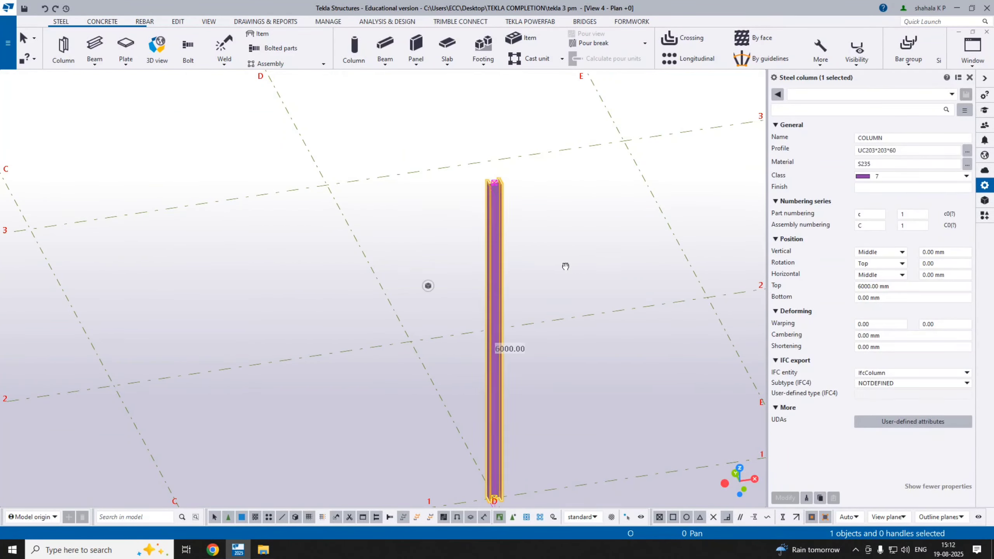
{"action": "middle_click_drag", "start_coordinate": [566, 266], "coordinate": [458, 296]}
{"action": "left_click", "coordinate": [895, 167]}
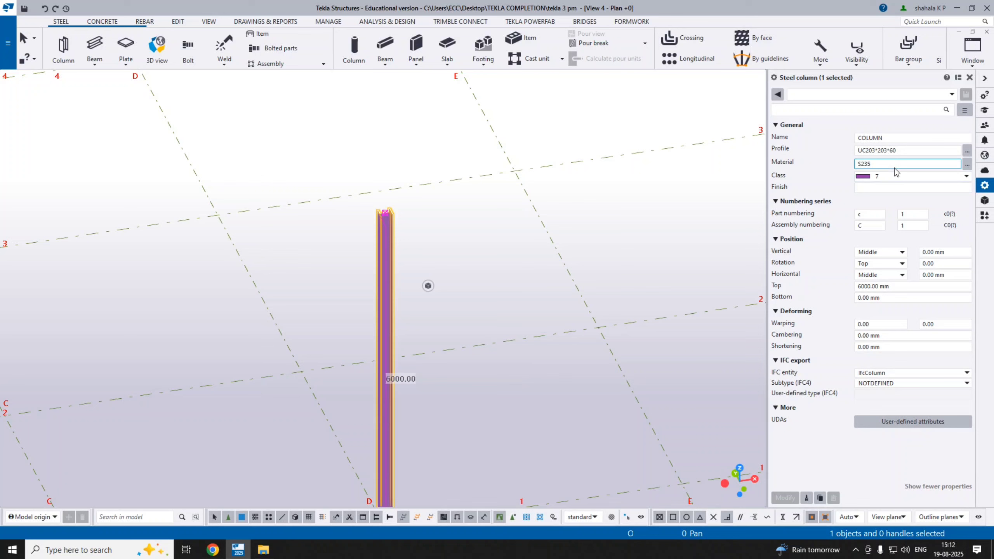
{"action": "left_click", "coordinate": [967, 165]}
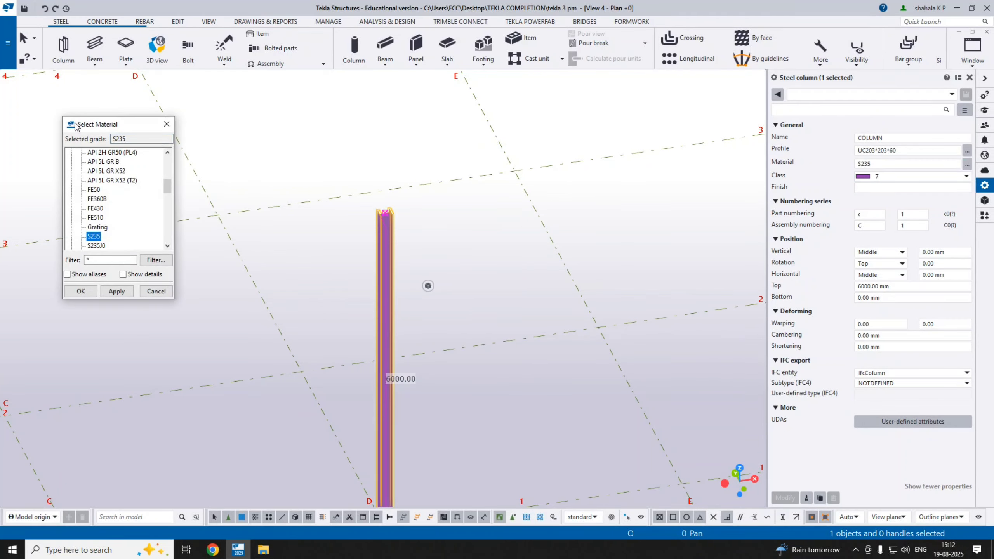
{"action": "left_click_drag", "start_coordinate": [109, 131], "coordinate": [296, 111]}
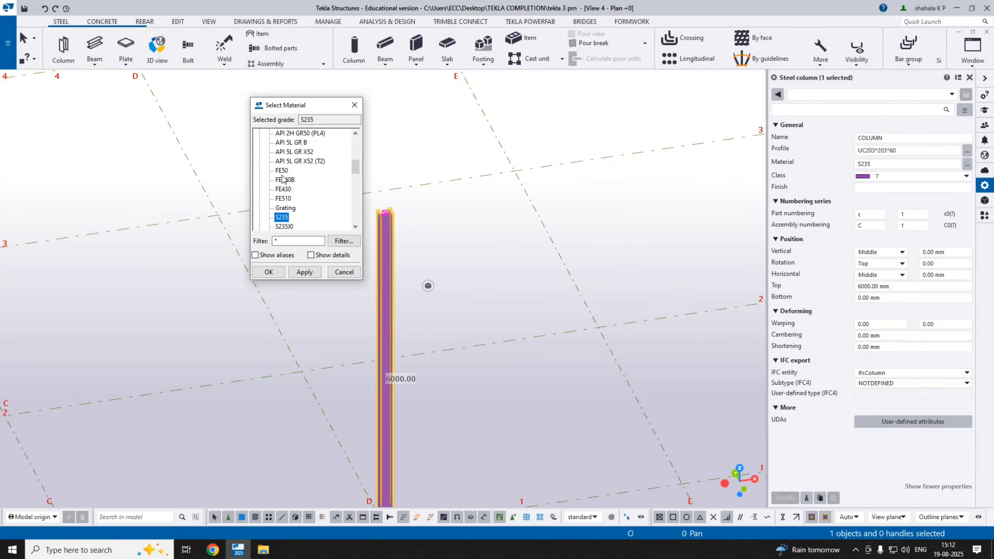
{"action": "scroll", "coordinate": [286, 177], "scroll_direction": "up", "scroll_amount": 7}
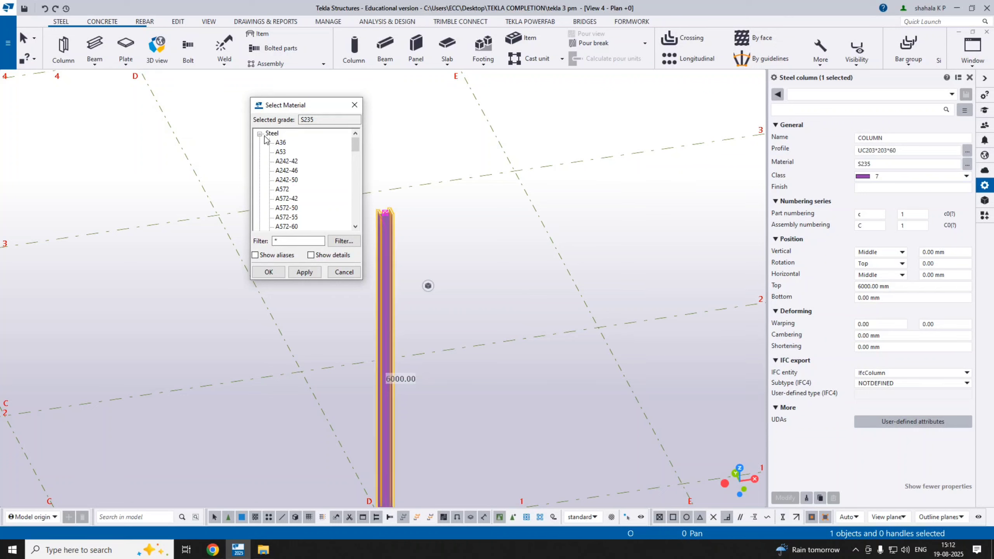
{"action": "scroll", "coordinate": [310, 188], "scroll_direction": "down", "scroll_amount": 15}
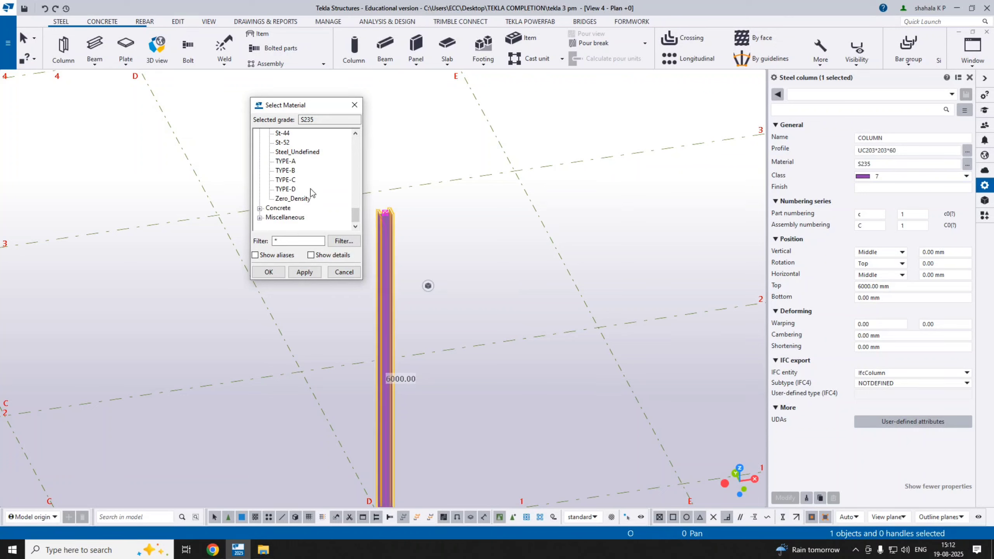
{"action": "scroll", "coordinate": [307, 175], "scroll_direction": "up", "scroll_amount": 10}
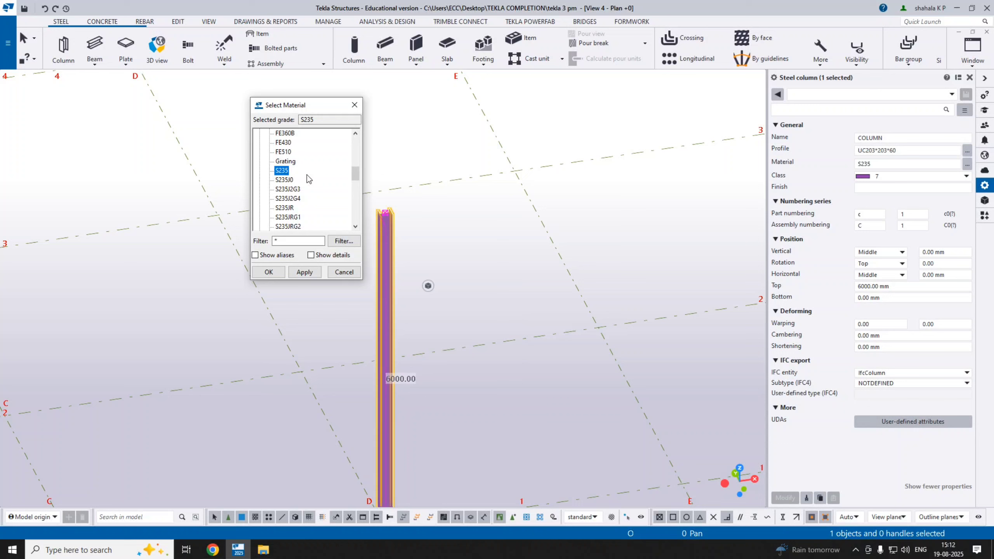
{"action": "scroll", "coordinate": [275, 204], "scroll_direction": "down", "scroll_amount": 10}
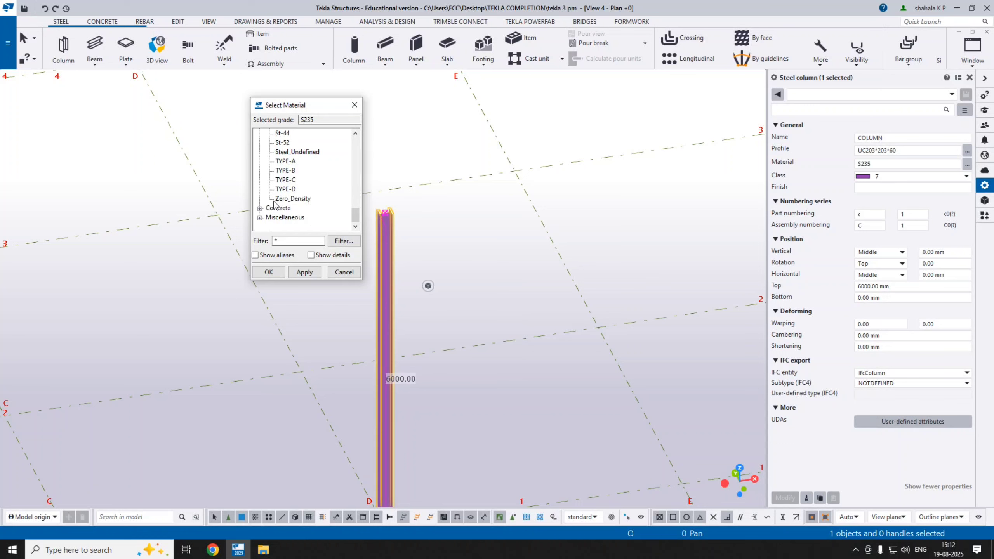
- Change the column's material to the concrete grade 40 Mpa GREY and apply the modification
{"action": "left_click", "coordinate": [260, 209]}
{"action": "scroll", "coordinate": [293, 184], "scroll_direction": "down", "scroll_amount": 4}
{"action": "left_click", "coordinate": [294, 180]}
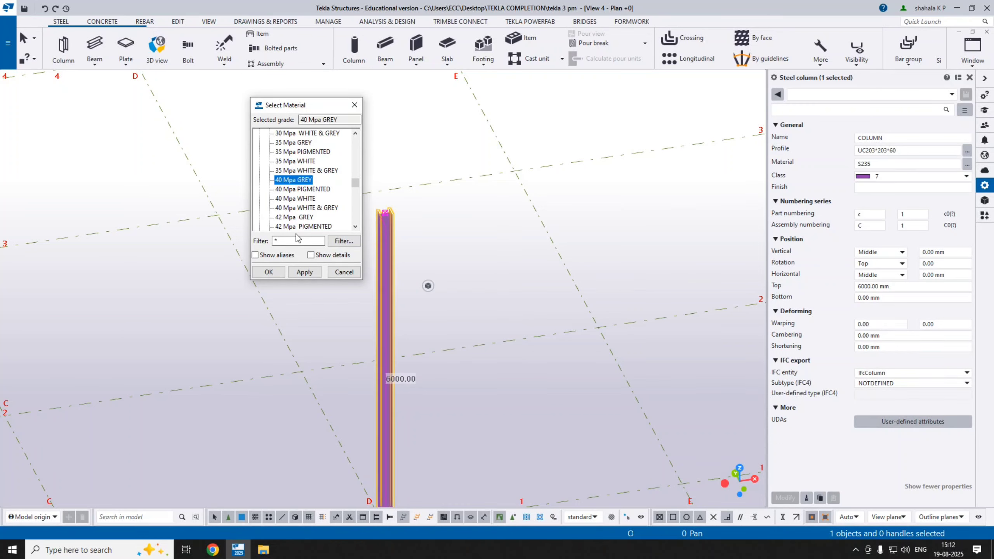
{"action": "left_click", "coordinate": [301, 272]}
{"action": "left_click", "coordinate": [269, 272]}
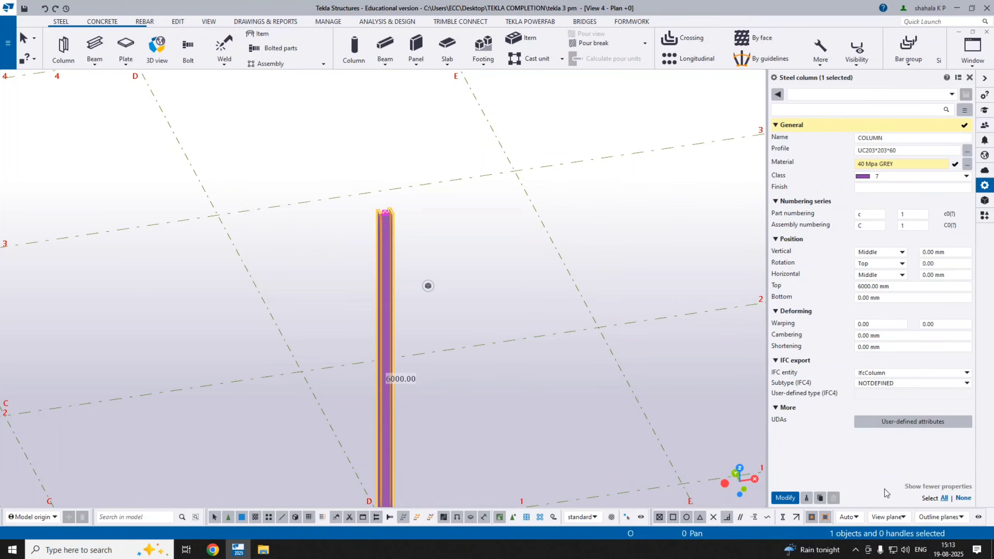
{"action": "left_click", "coordinate": [784, 499]}
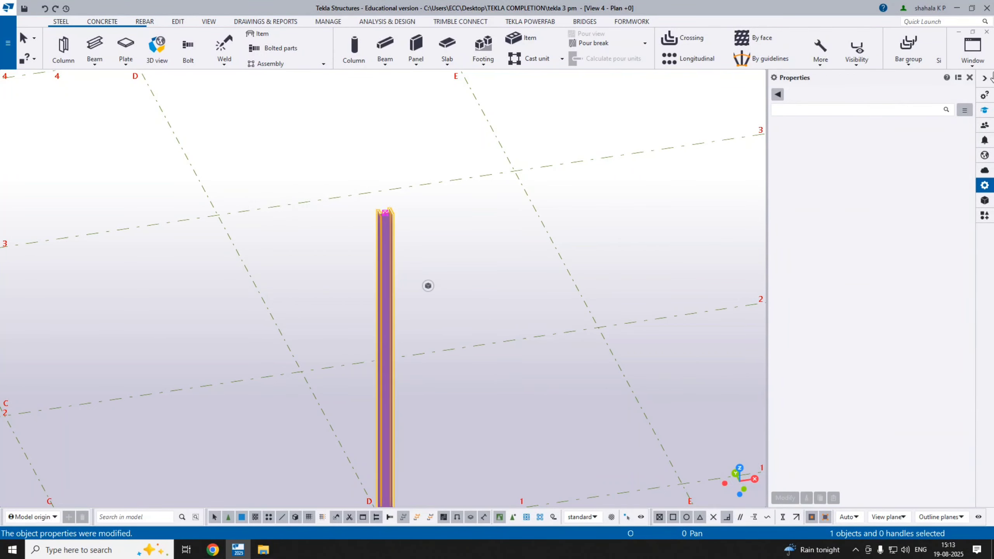
- Check the column's weight in the custom inquiry, then reselect the column to show its properties
{"action": "left_click", "coordinate": [985, 97]}
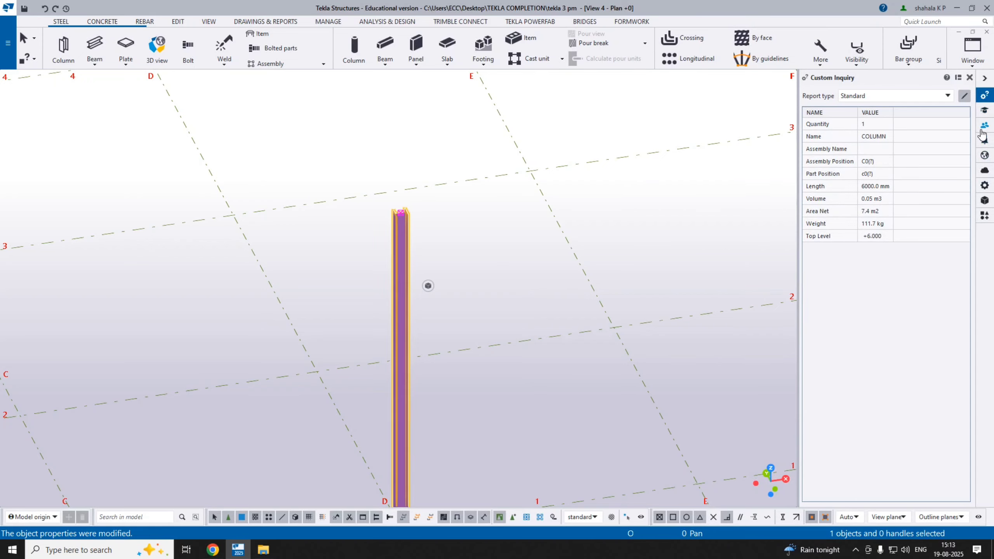
{"action": "left_click", "coordinate": [985, 186]}
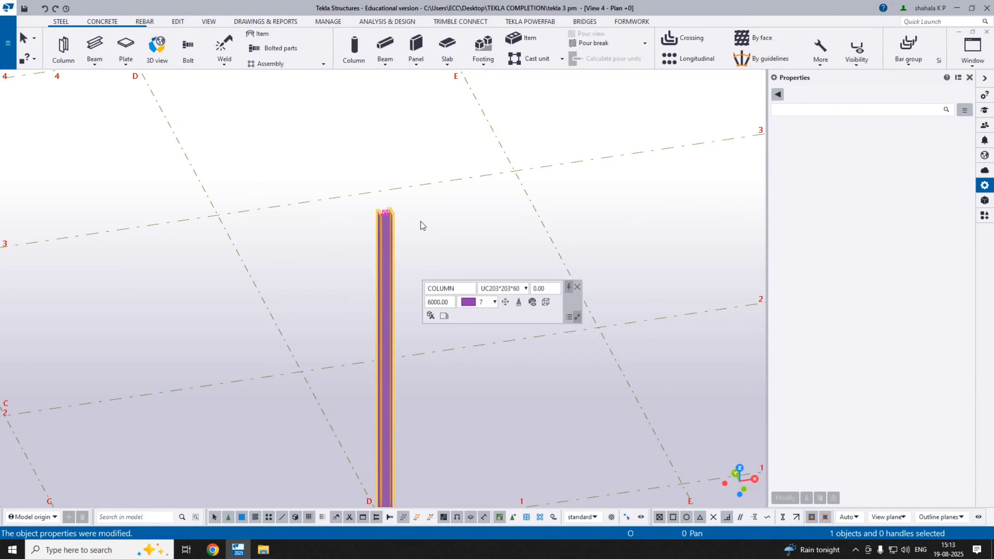
{"action": "left_click", "coordinate": [383, 230]}
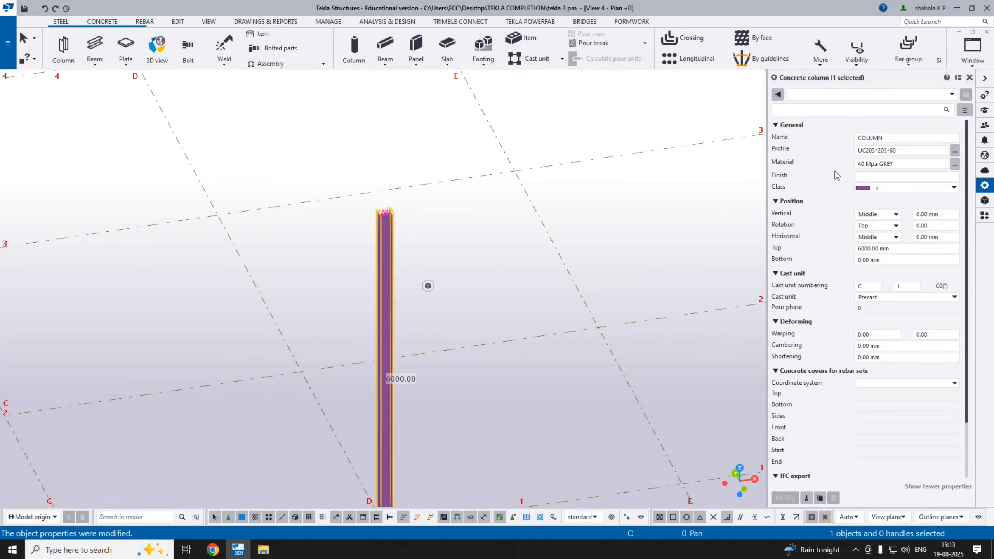
- Set the column's material to the steel grade A242-50 and apply the modification
{"action": "left_click", "coordinate": [956, 165]}
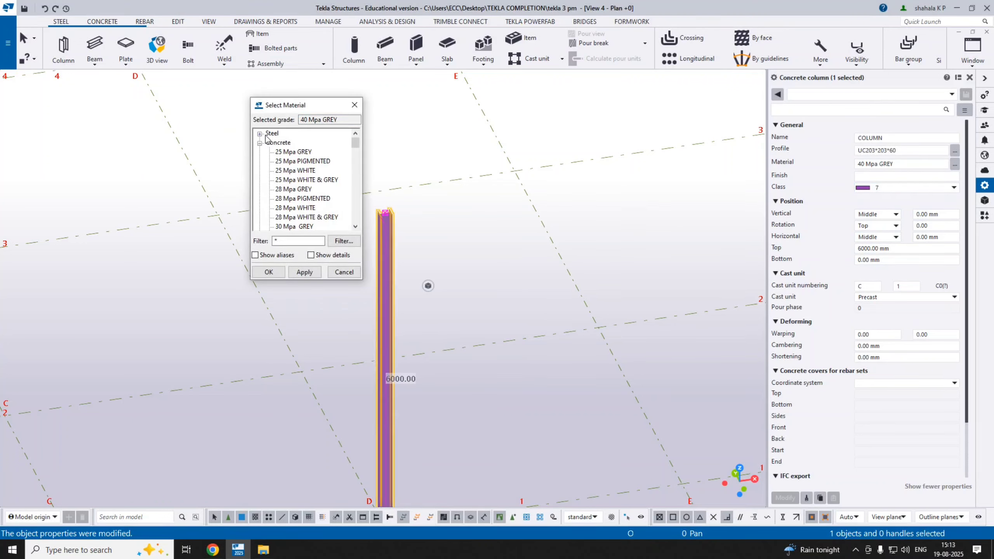
{"action": "left_click", "coordinate": [259, 133]}
{"action": "left_click", "coordinate": [286, 179]}
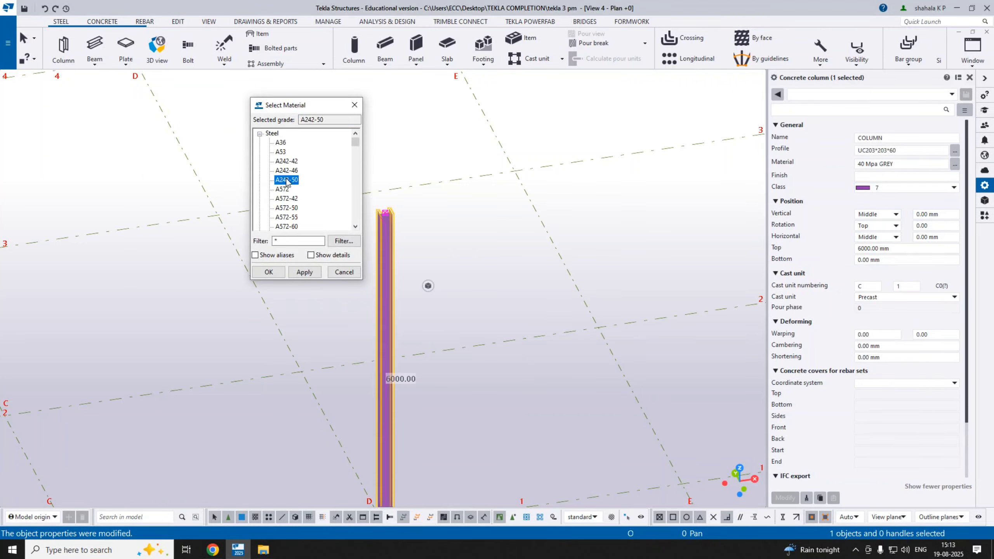
{"action": "left_click", "coordinate": [305, 271]}
{"action": "left_click", "coordinate": [268, 272]}
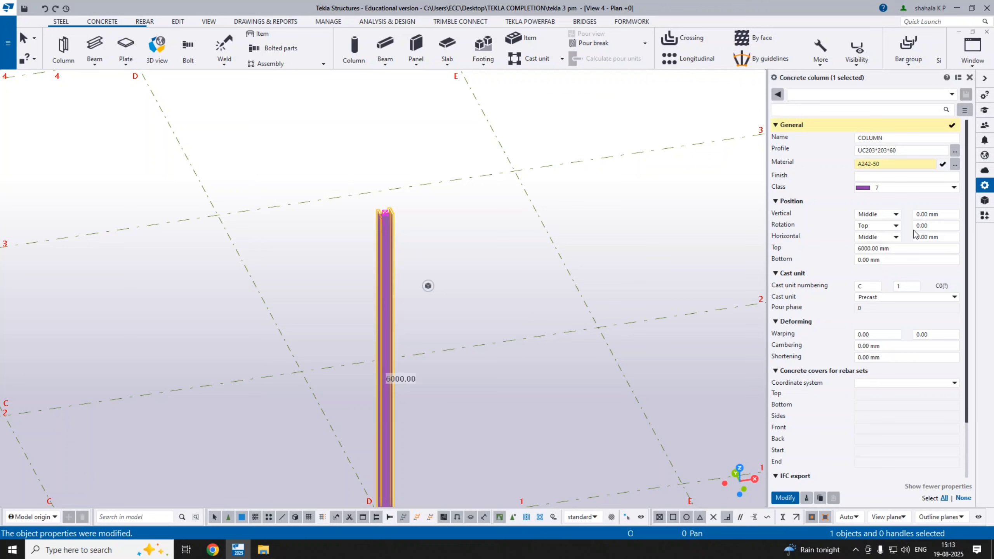
{"action": "left_click", "coordinate": [785, 498]}
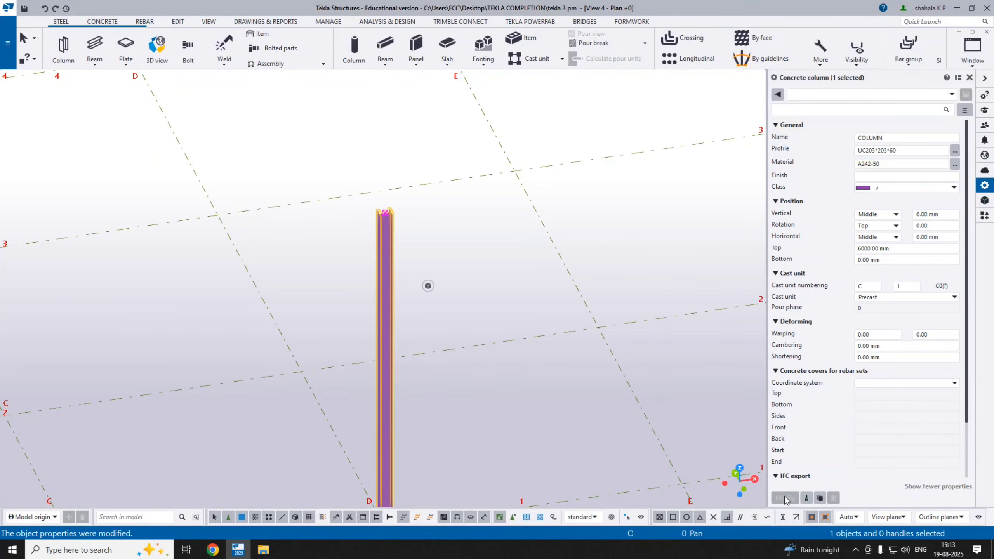
- Check the column's weight in the custom inquiry again and inspect the column from another 3D angle
{"action": "left_click", "coordinate": [985, 98]}
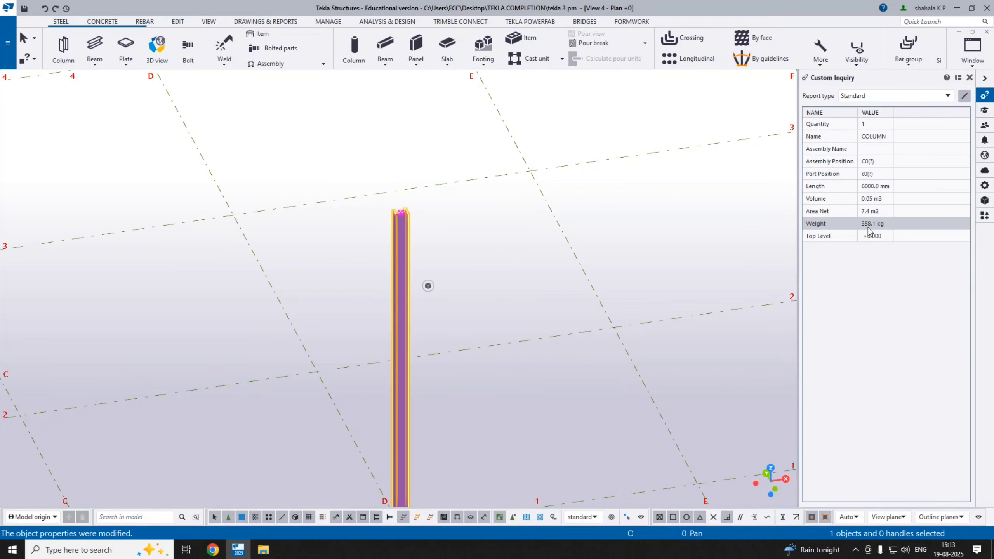
{"action": "scroll", "coordinate": [527, 242], "scroll_direction": "down", "scroll_amount": 3}
{"action": "middle_click_drag", "start_coordinate": [494, 223], "coordinate": [398, 132]}
{"action": "middle_click_drag", "start_coordinate": [485, 254], "coordinate": [519, 264]}
{"action": "left_click", "coordinate": [518, 268]}
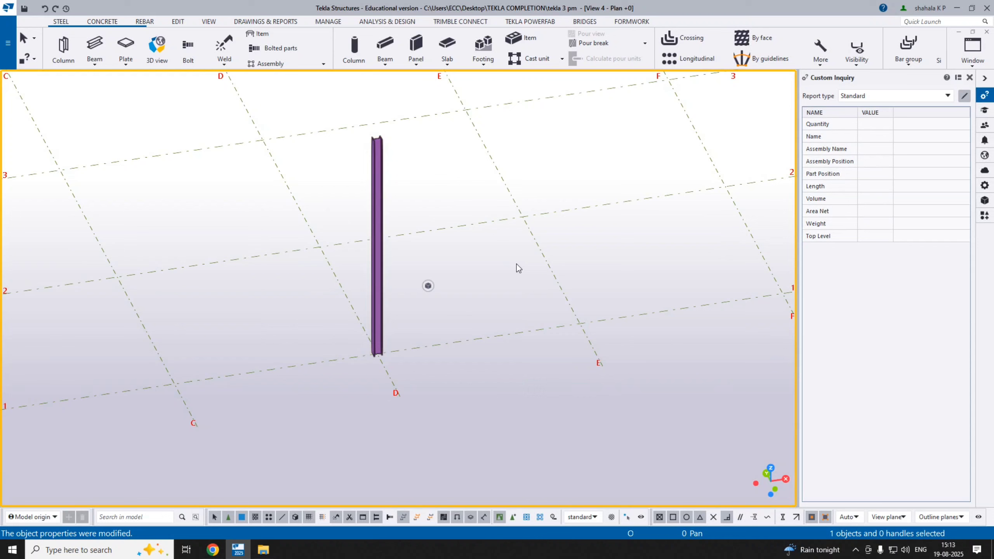
{"action": "scroll", "coordinate": [391, 318], "scroll_direction": "up", "scroll_amount": 2}
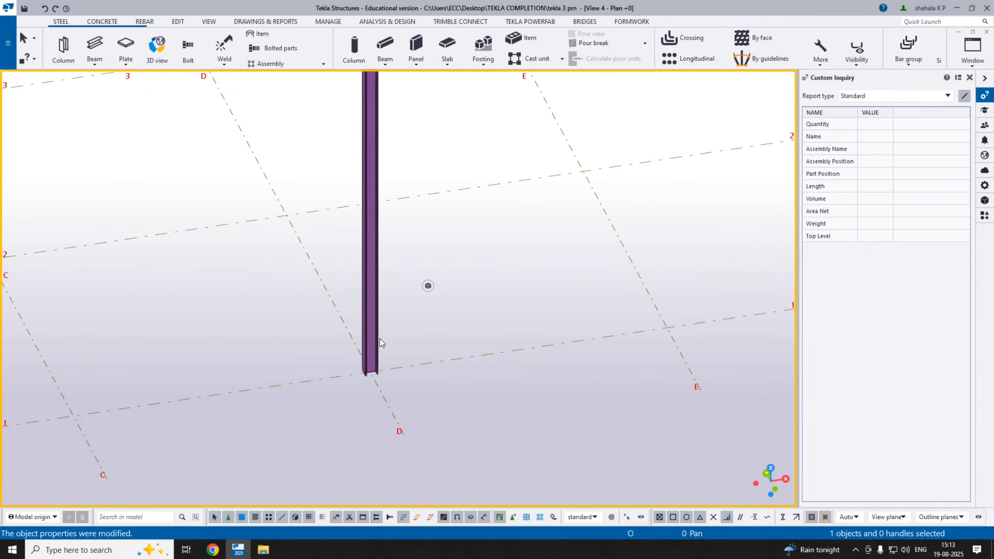
{"action": "middle_click_drag", "start_coordinate": [381, 340], "coordinate": [464, 314], "text": "ctrl"}
{"action": "left_click", "coordinate": [482, 298]}
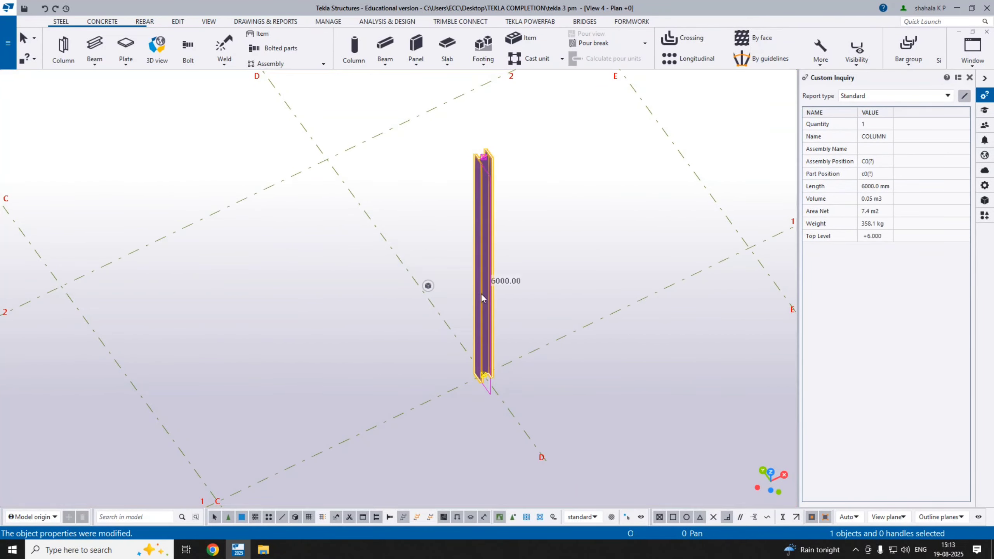
{"action": "middle_click_drag", "start_coordinate": [547, 312], "coordinate": [485, 317]}
- Review the column's profile, class colour list, finish and part and assembly numbering properties
{"action": "left_click", "coordinate": [985, 187]}
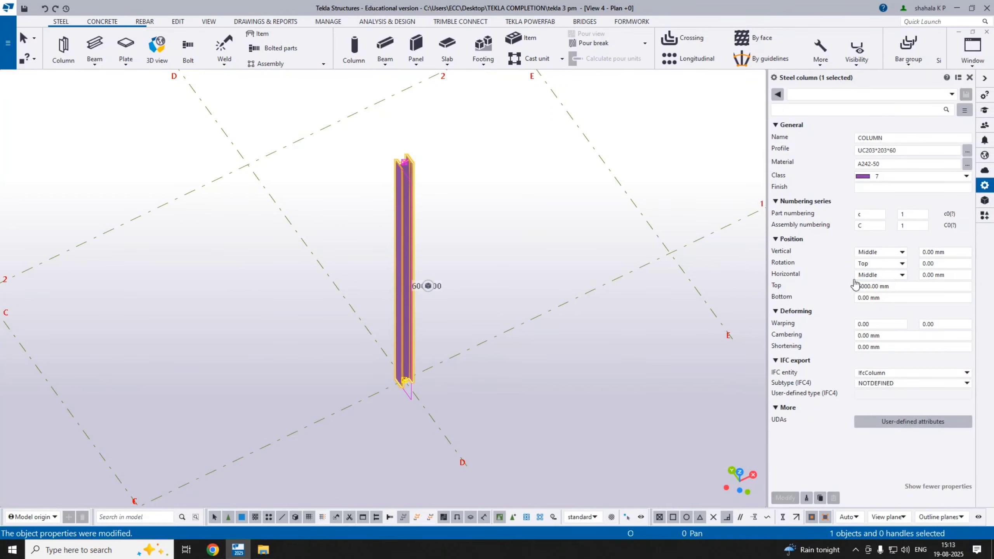
{"action": "left_click", "coordinate": [898, 149]}
{"action": "left_click", "coordinate": [957, 177]}
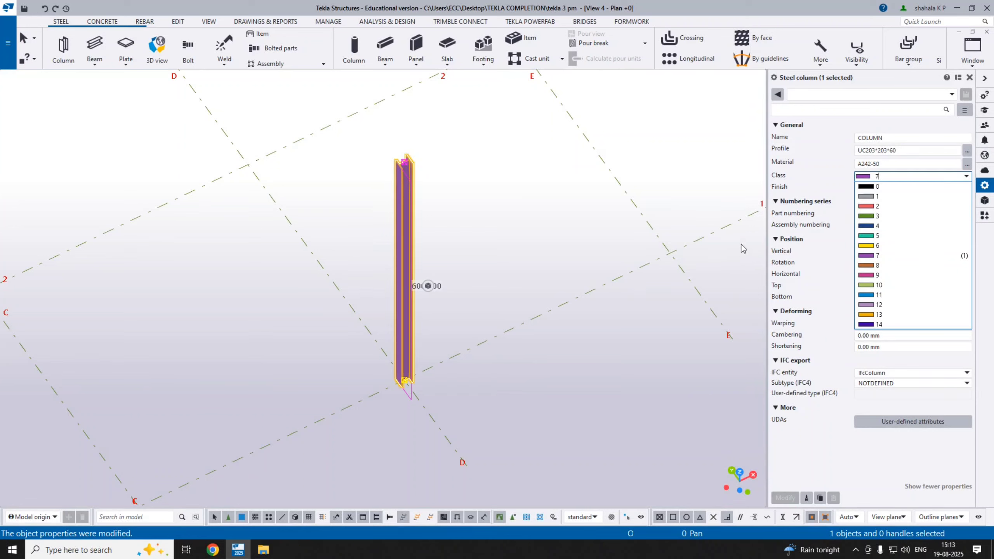
{"action": "left_click", "coordinate": [951, 177]}
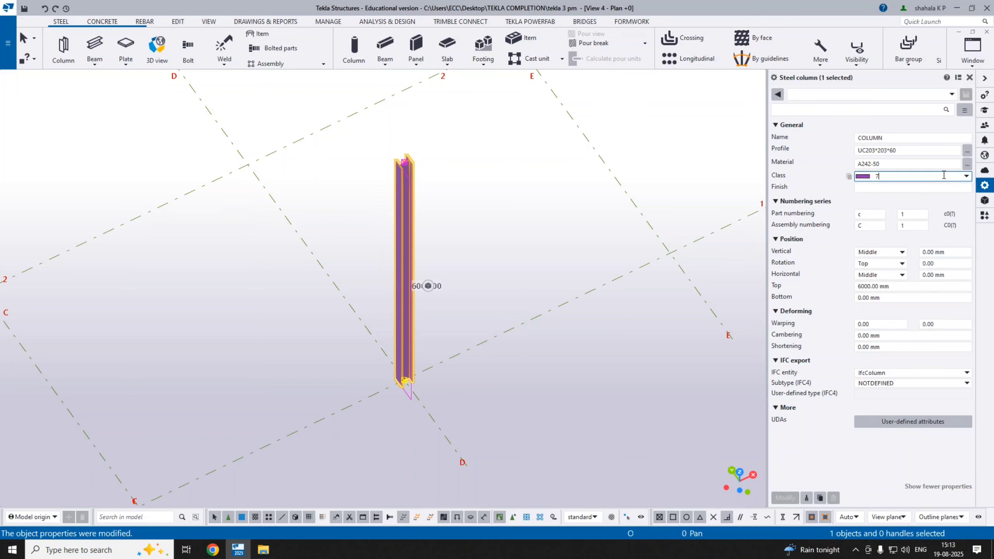
{"action": "left_click", "coordinate": [906, 189]}
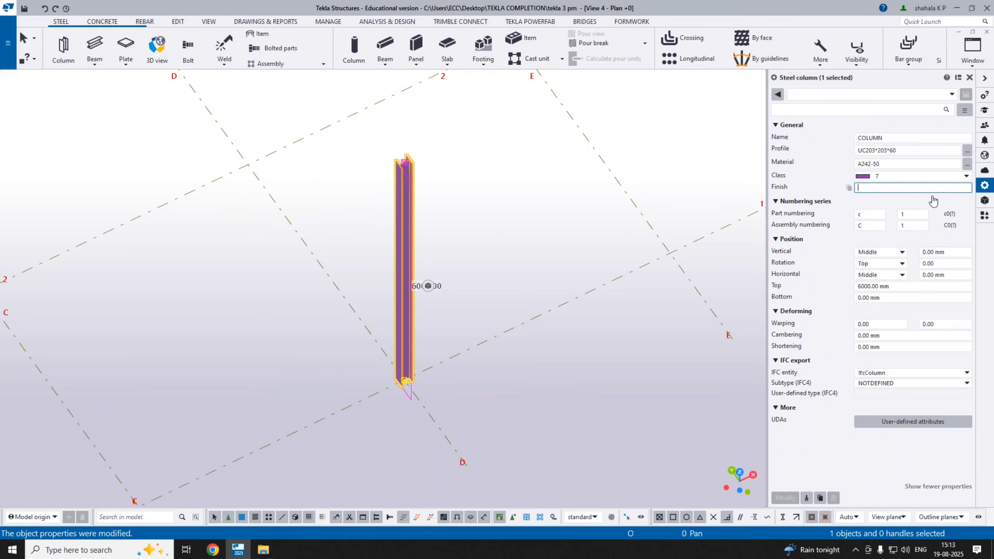
{"action": "left_click", "coordinate": [878, 216]}
{"action": "left_click", "coordinate": [928, 215]}
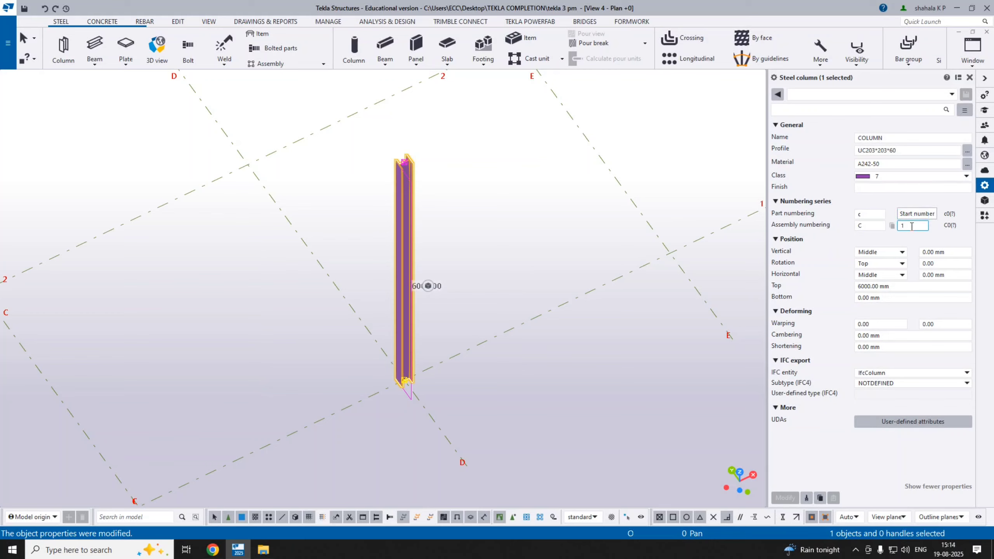
- Inspect the column's base at grid intersection D-1 up close and from a different 3D angle
{"action": "scroll", "coordinate": [495, 231], "scroll_direction": "down", "scroll_amount": 2}
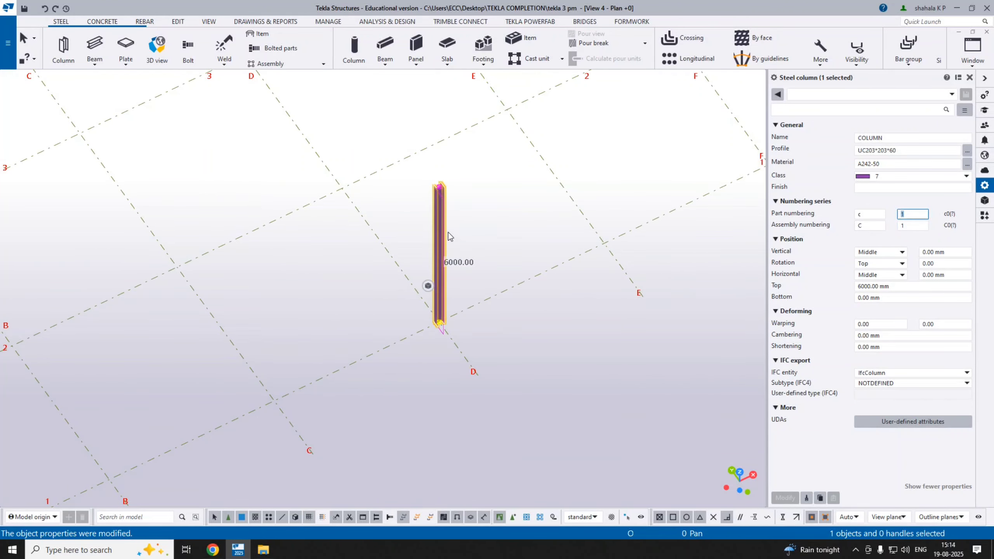
{"action": "scroll", "coordinate": [428, 282], "scroll_direction": "up", "scroll_amount": 6}
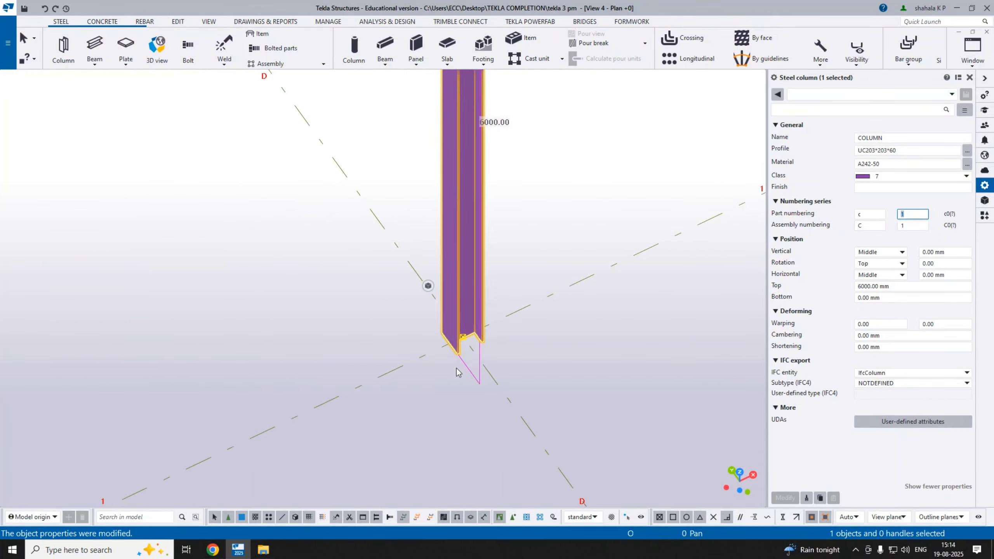
{"action": "scroll", "coordinate": [426, 277], "scroll_direction": "up", "scroll_amount": 2}
{"action": "left_click", "coordinate": [426, 278]}
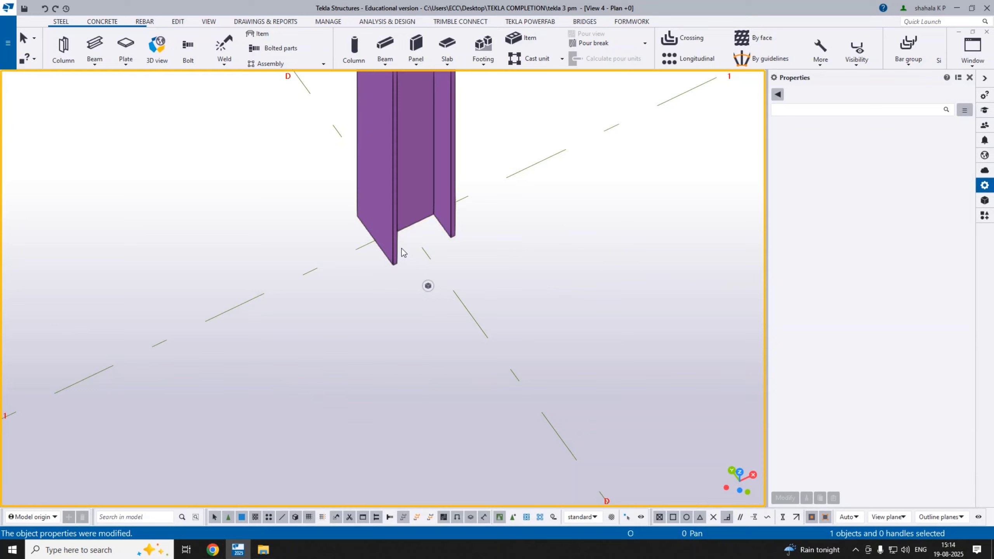
{"action": "scroll", "coordinate": [431, 258], "scroll_direction": "up", "scroll_amount": 4}
{"action": "scroll", "coordinate": [439, 234], "scroll_direction": "down", "scroll_amount": 3}
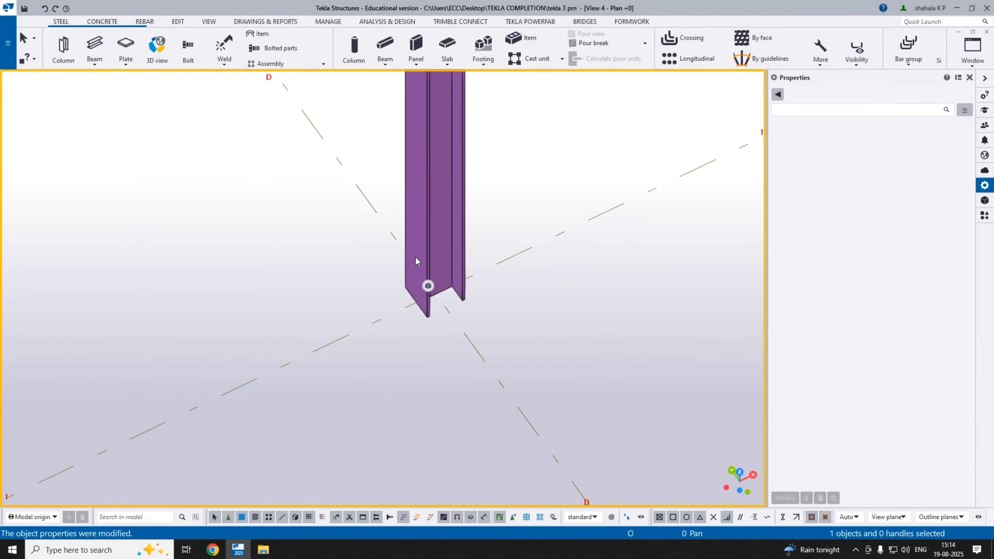
{"action": "left_click", "coordinate": [442, 282]}
{"action": "middle_click_drag", "start_coordinate": [442, 282], "coordinate": [489, 263], "text": "ctrl"}
{"action": "scroll", "coordinate": [440, 333], "scroll_direction": "down", "scroll_amount": 3}
{"action": "scroll", "coordinate": [414, 279], "scroll_direction": "down", "scroll_amount": 2}
- Create a steel column with profile UC203*203*60 at grid intersection E-1
{"action": "left_click", "coordinate": [60, 49]}
{"action": "scroll", "coordinate": [551, 297], "scroll_direction": "up", "scroll_amount": 3}
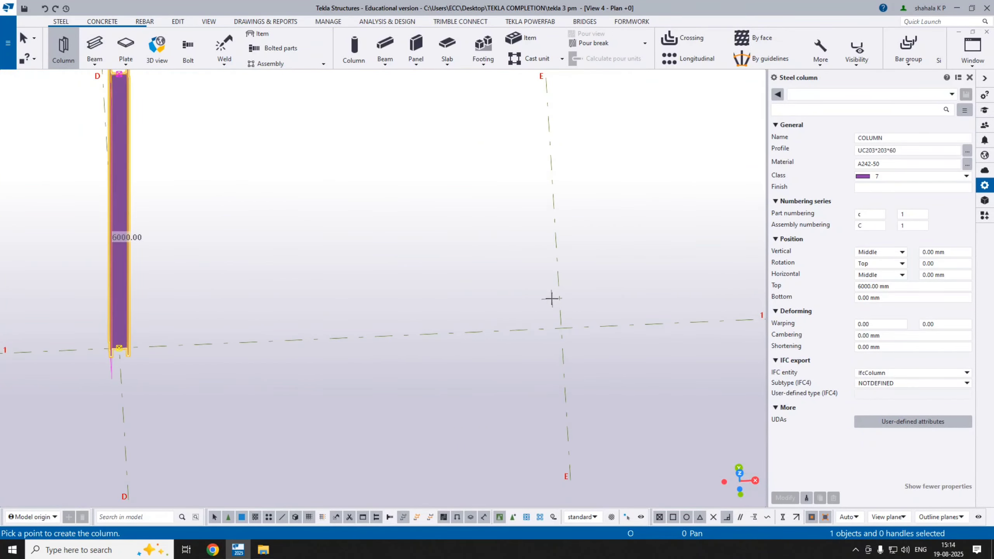
{"action": "scroll", "coordinate": [561, 332], "scroll_direction": "up", "scroll_amount": 1}
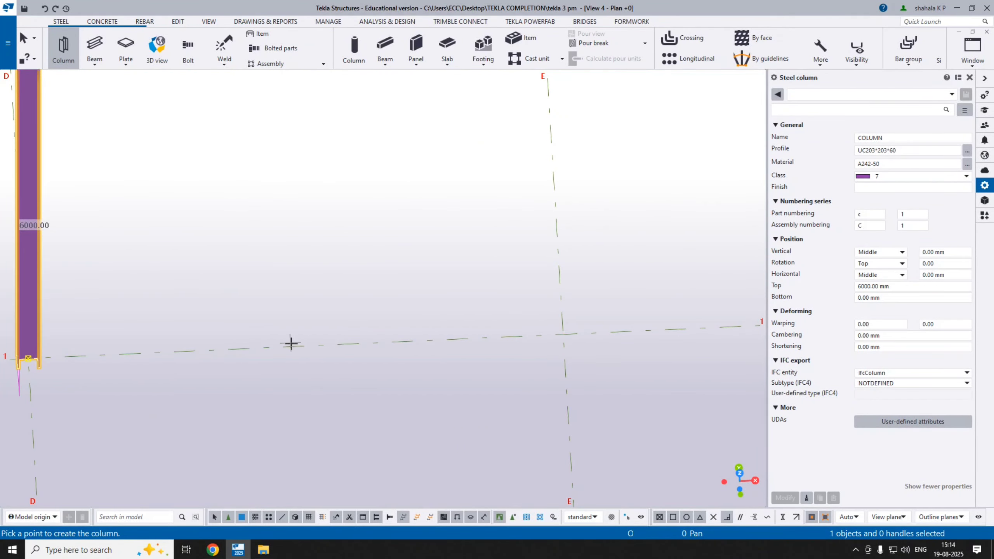
{"action": "scroll", "coordinate": [450, 346], "scroll_direction": "down", "scroll_amount": 1}
{"action": "scroll", "coordinate": [451, 347], "scroll_direction": "down", "scroll_amount": 1}
{"action": "middle_click_drag", "start_coordinate": [450, 347], "coordinate": [429, 312]}
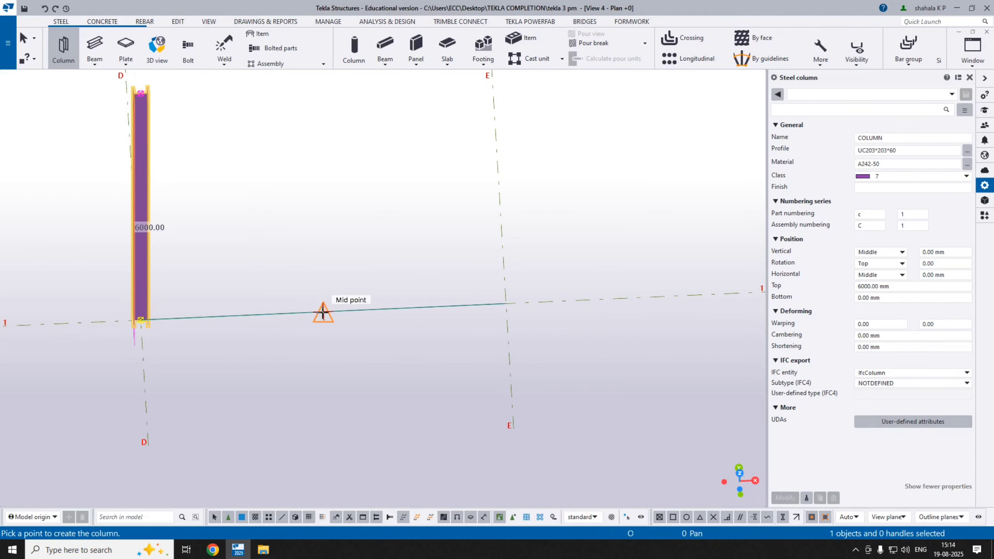
{"action": "left_click", "coordinate": [699, 518]}
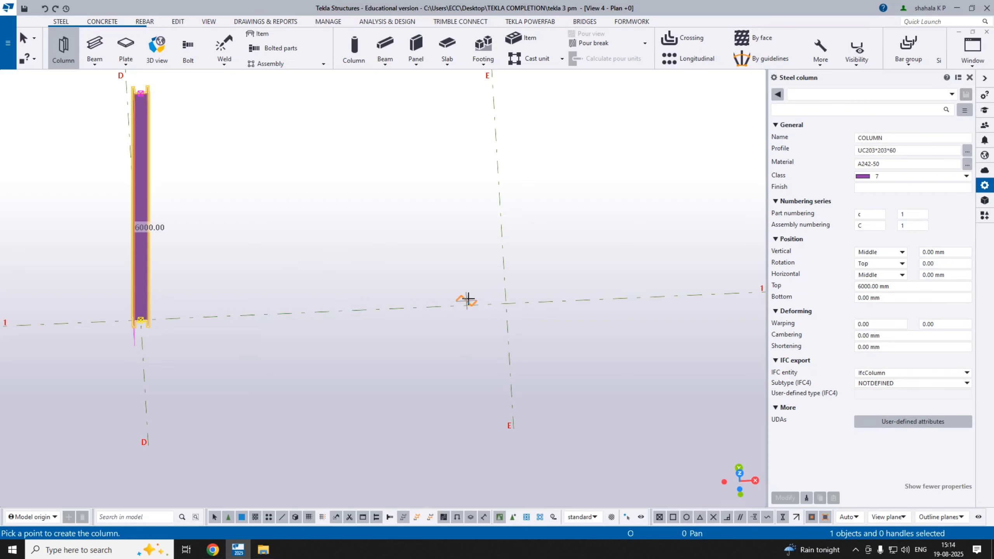
{"action": "middle_click_drag", "start_coordinate": [478, 324], "coordinate": [435, 374]}
{"action": "scroll", "coordinate": [450, 345], "scroll_direction": "up", "scroll_amount": 5}
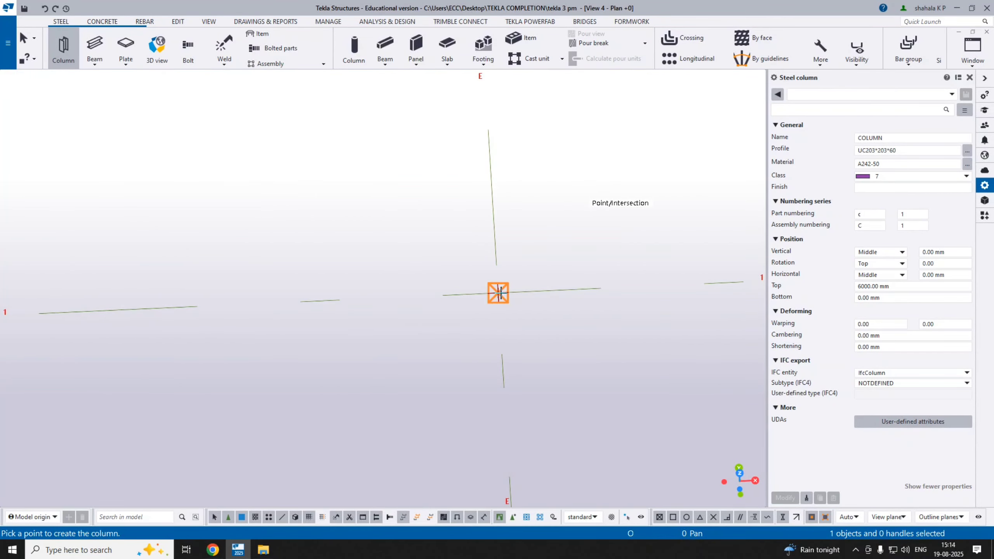
{"action": "left_click", "coordinate": [500, 292]}
{"action": "scroll", "coordinate": [497, 289], "scroll_direction": "up", "scroll_amount": 1}
{"action": "scroll", "coordinate": [493, 304], "scroll_direction": "down", "scroll_amount": 3}
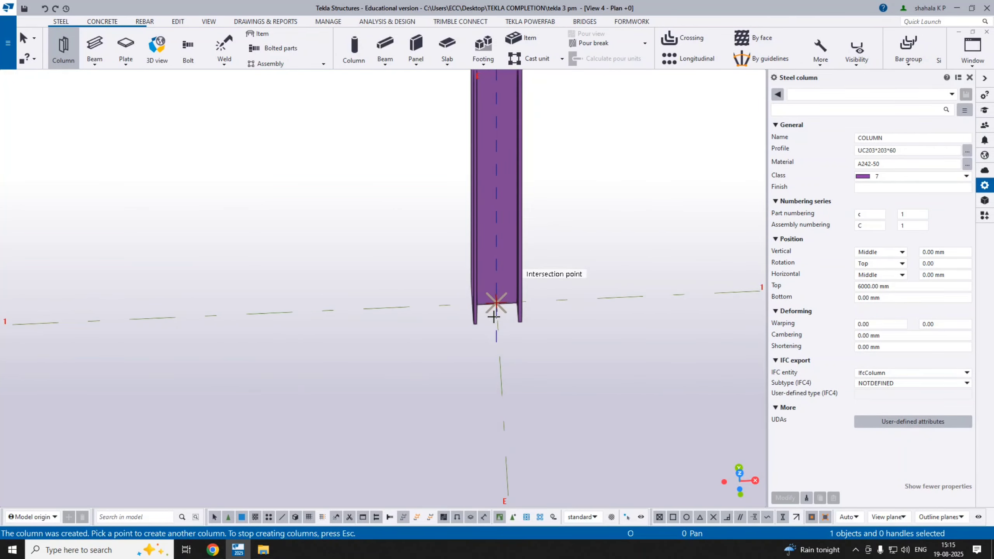
- Finish column creation, switch to the plan view and set the E-1 column's vertical position to Down
{"action": "key", "text": "ctrl+p"}
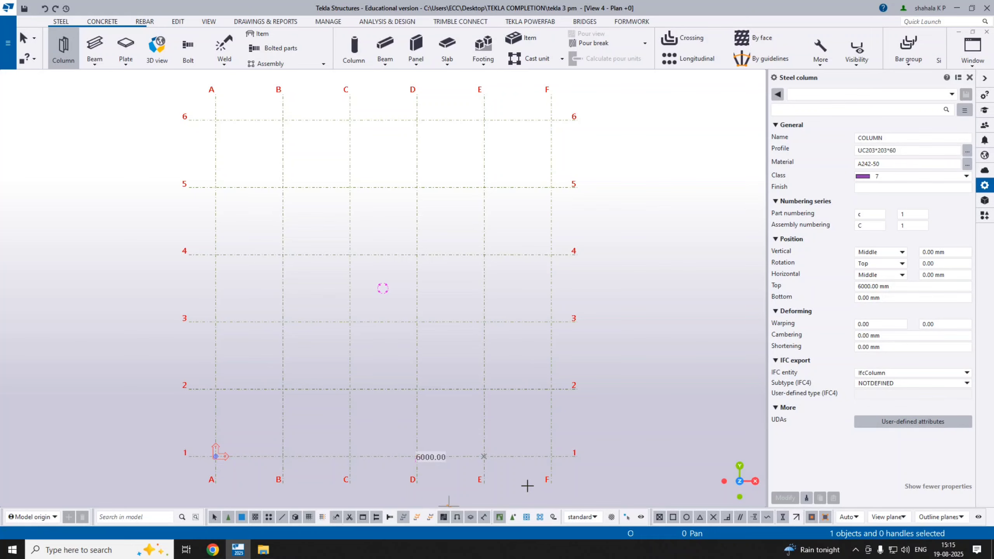
{"action": "key", "text": "Escape"}
{"action": "scroll", "coordinate": [468, 474], "scroll_direction": "up", "scroll_amount": 6}
{"action": "middle_click_drag", "start_coordinate": [474, 449], "coordinate": [301, 304]}
{"action": "scroll", "coordinate": [372, 286], "scroll_direction": "up", "scroll_amount": 3}
{"action": "scroll", "coordinate": [392, 266], "scroll_direction": "down", "scroll_amount": 1}
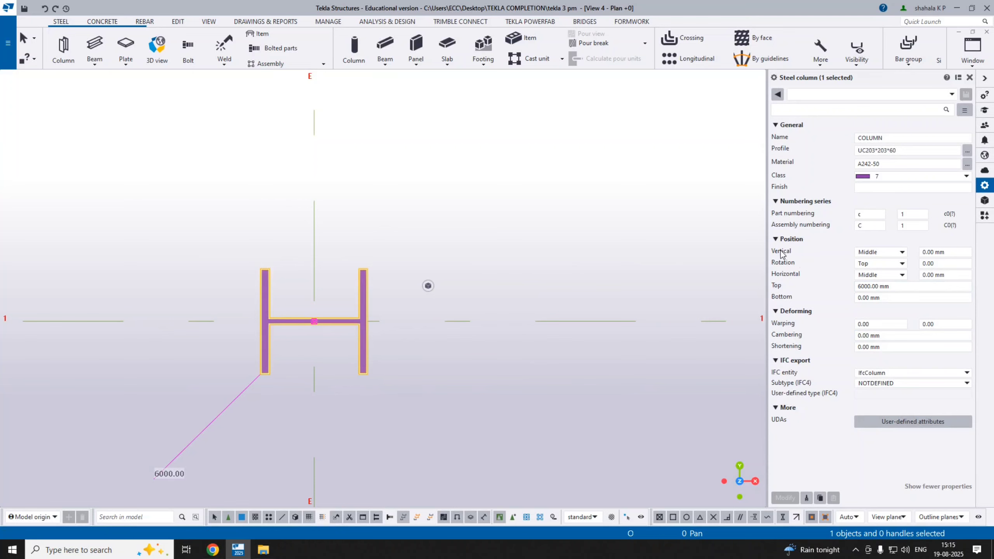
{"action": "left_click", "coordinate": [897, 252]}
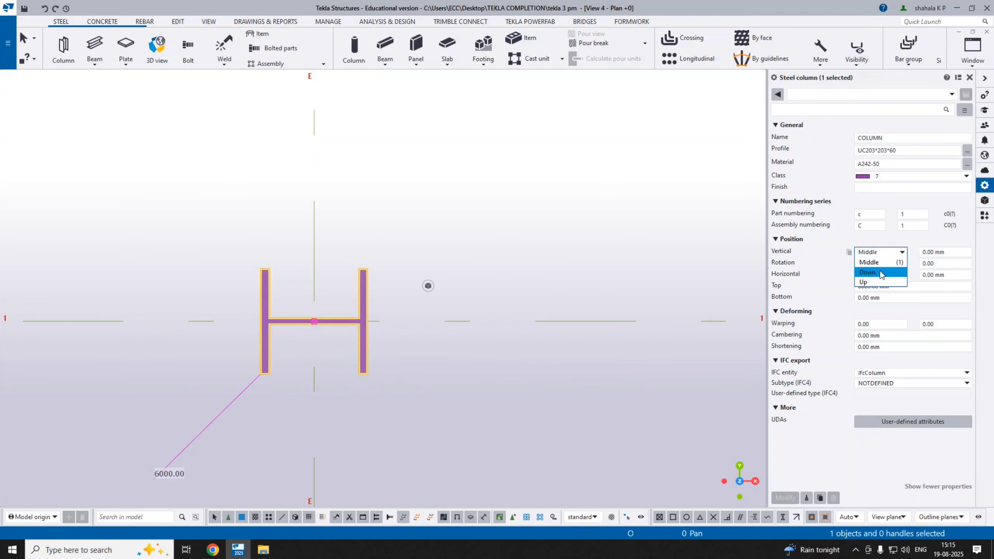
{"action": "left_click", "coordinate": [877, 273]}
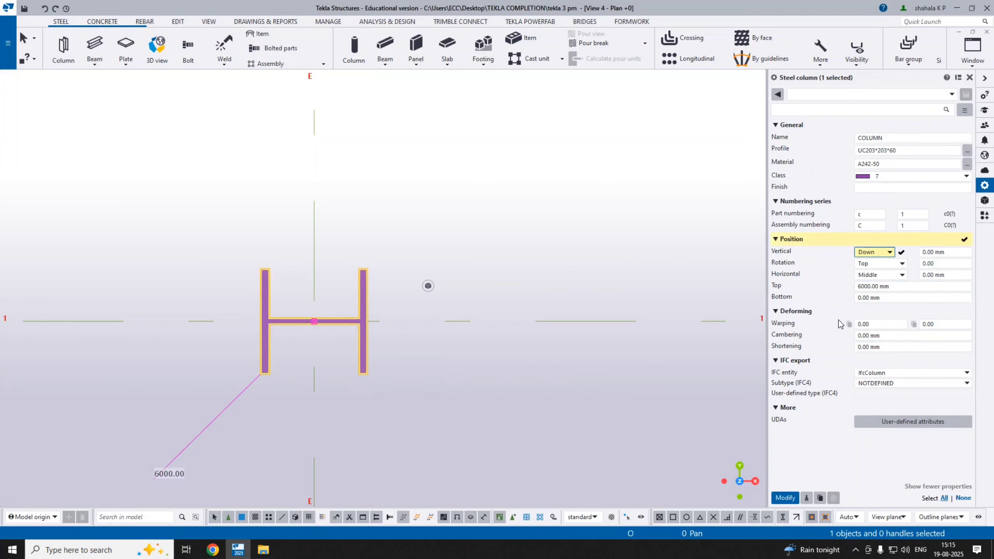
{"action": "middle_click", "coordinate": [817, 314]}
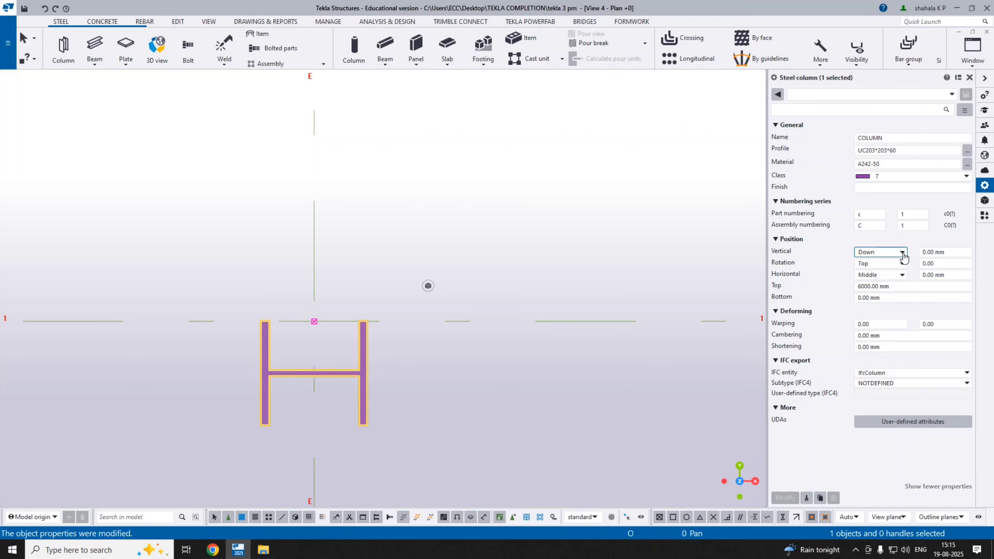
- Try the Up vertical position on the E-1 column and return the setting to Middle
{"action": "left_click", "coordinate": [881, 252]}
{"action": "left_click", "coordinate": [880, 283]}
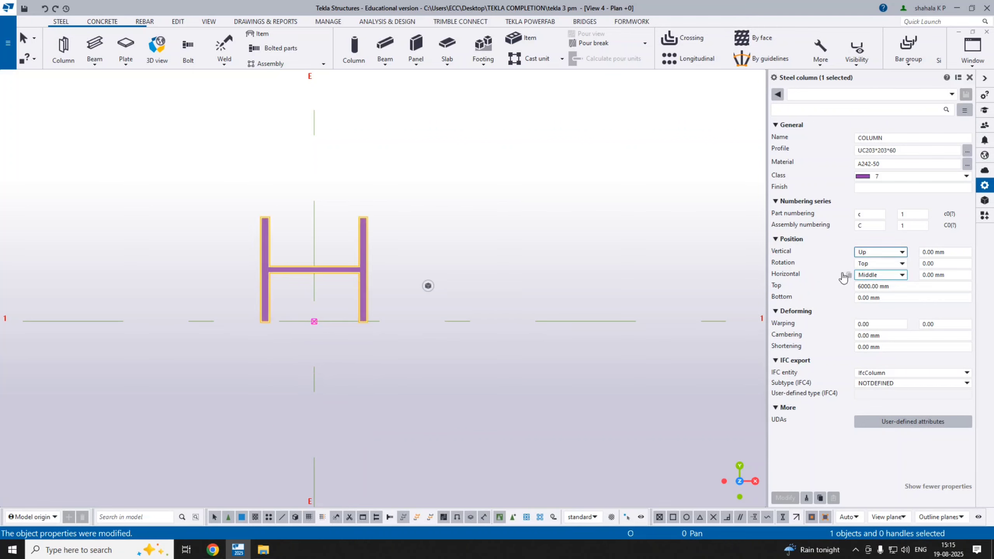
{"action": "left_click", "coordinate": [887, 252]}
{"action": "left_click", "coordinate": [892, 273]}
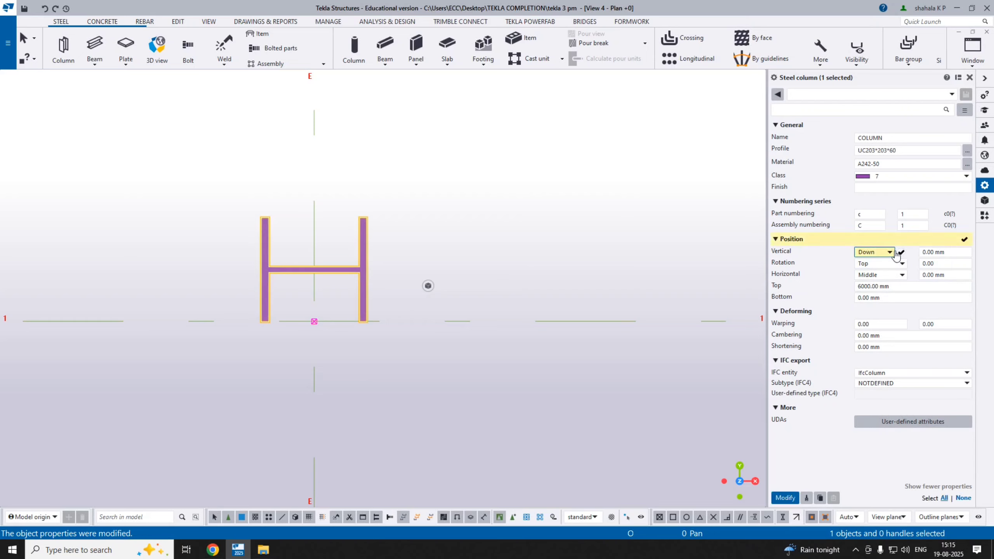
{"action": "left_click", "coordinate": [890, 252]}
{"action": "left_click", "coordinate": [873, 260]}
- Set the column's vertical position offset to 10 mm
{"action": "left_click", "coordinate": [938, 251]}
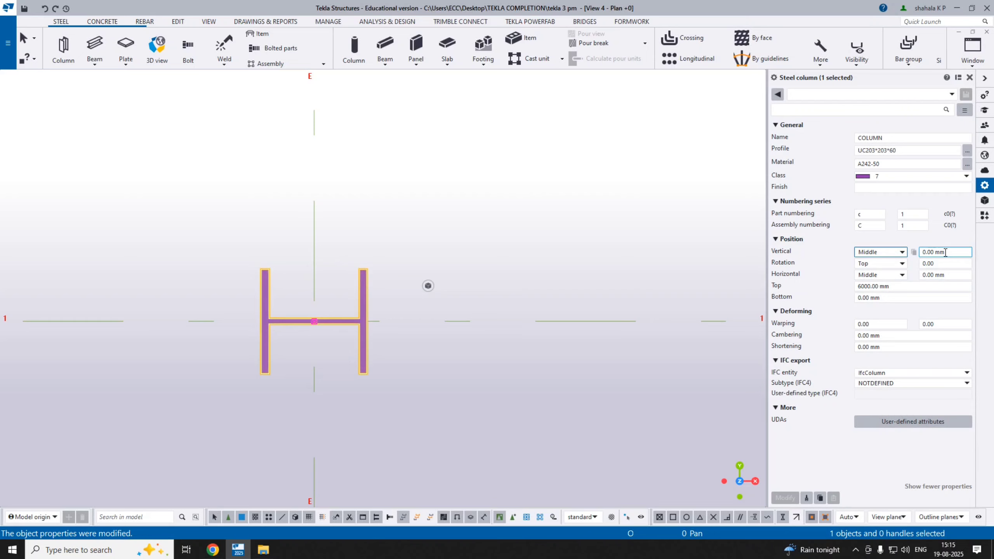
{"action": "type", "text": "1"}
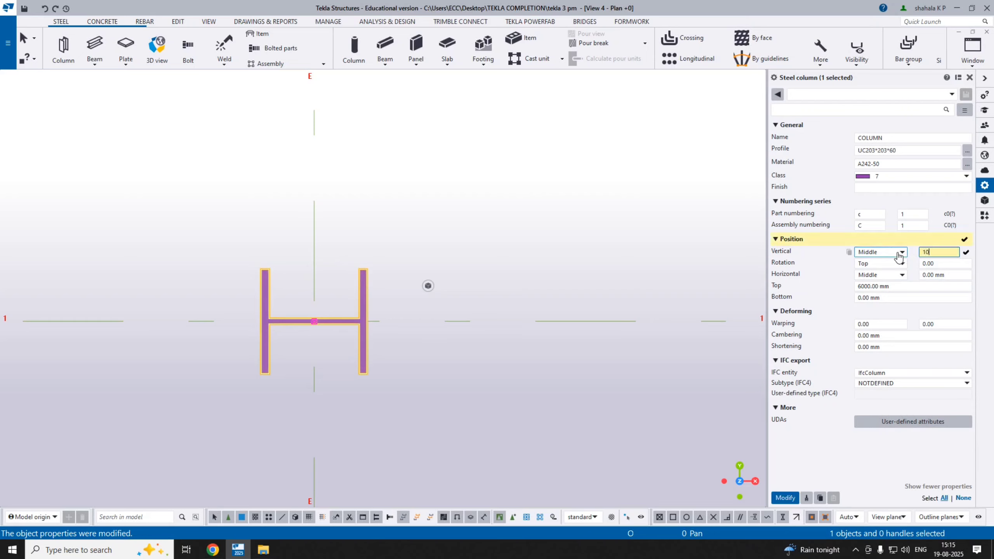
{"action": "type", "text": "0"}
{"action": "key", "text": "Return"}
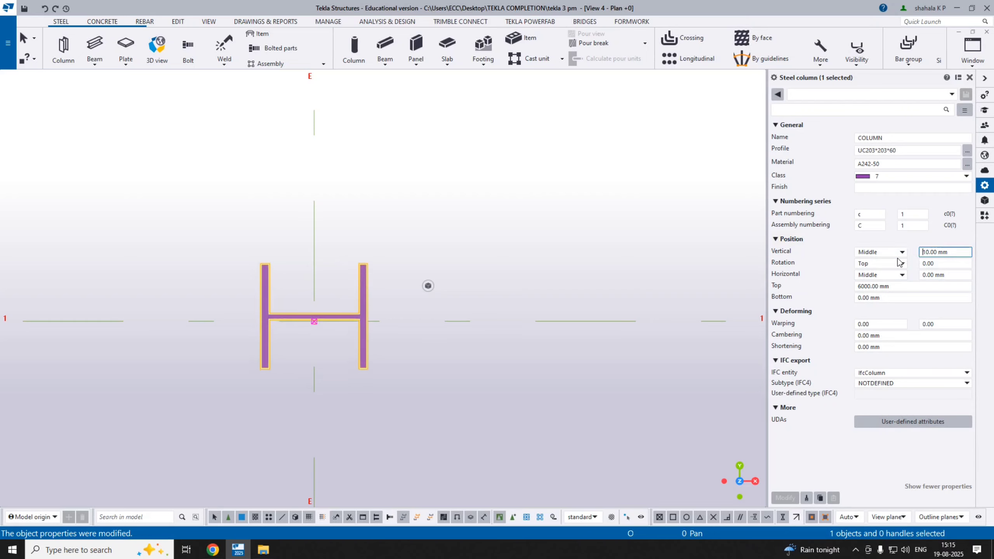
- Try a vertical position offset of 100 mm on the column and reset the offset to 0
{"action": "left_click", "coordinate": [959, 252]}
{"action": "type", "text": "100"}
{"action": "key", "text": "Return"}
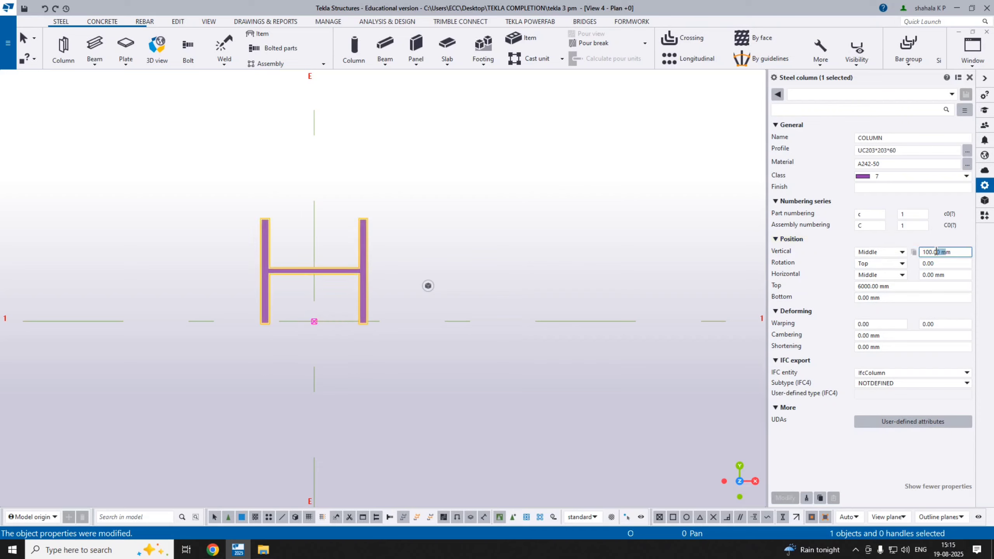
{"action": "left_click_drag", "start_coordinate": [970, 252], "coordinate": [868, 269]}
{"action": "type", "text": "0"}
{"action": "key", "text": "Return"}
- Set the column's rotation to Front, followed by Back, to compare the two orientations
{"action": "left_click", "coordinate": [902, 264]}
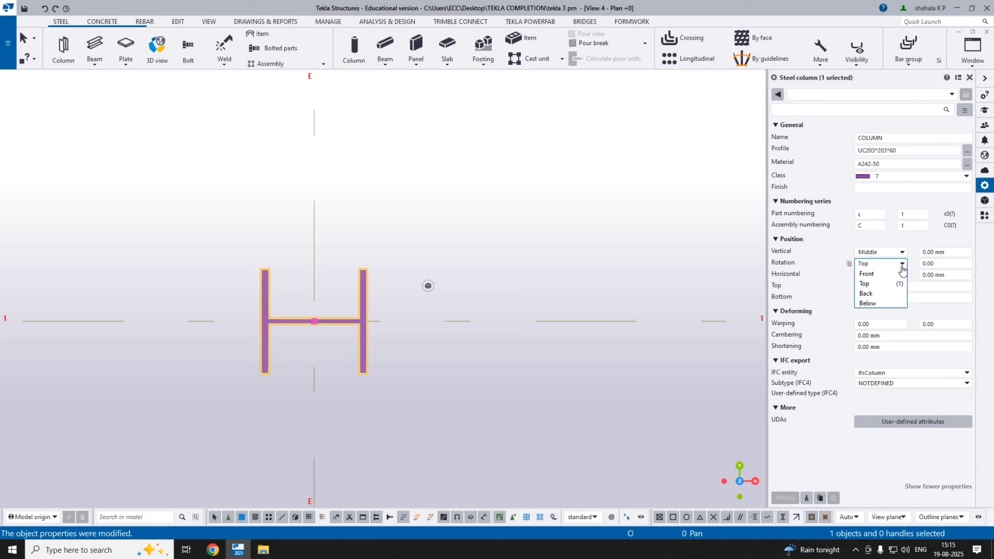
{"action": "left_click", "coordinate": [903, 267]}
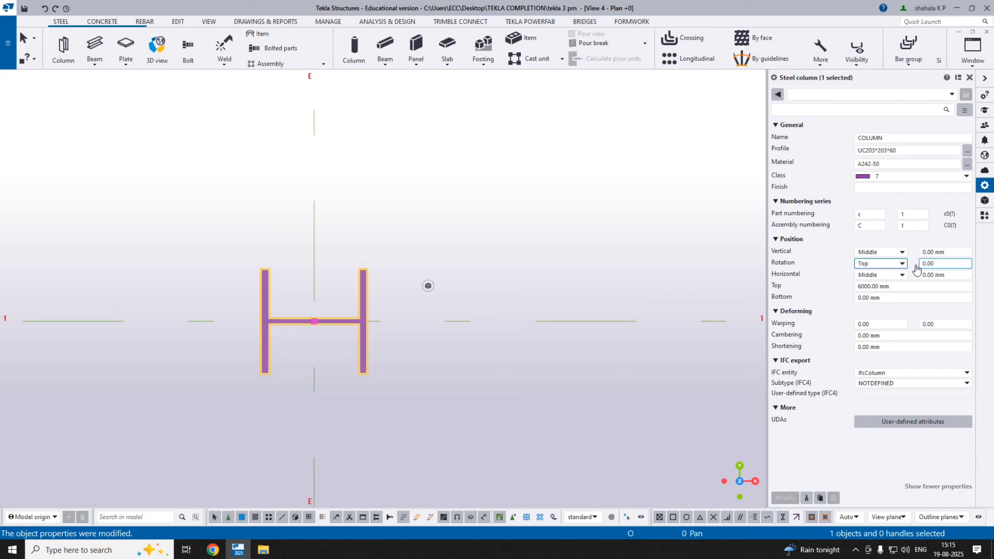
{"action": "left_click", "coordinate": [904, 266]}
{"action": "left_click", "coordinate": [886, 274]}
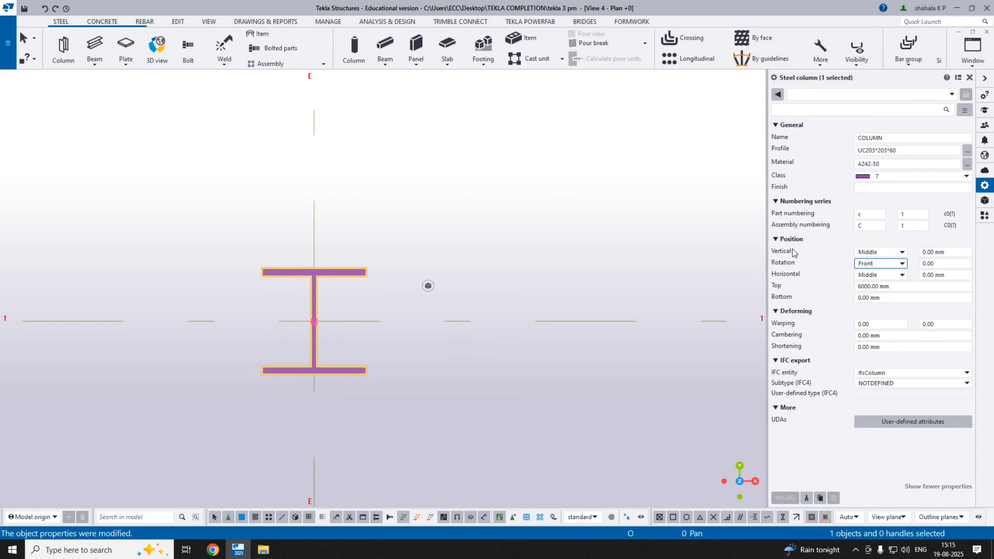
{"action": "left_click", "coordinate": [904, 266]}
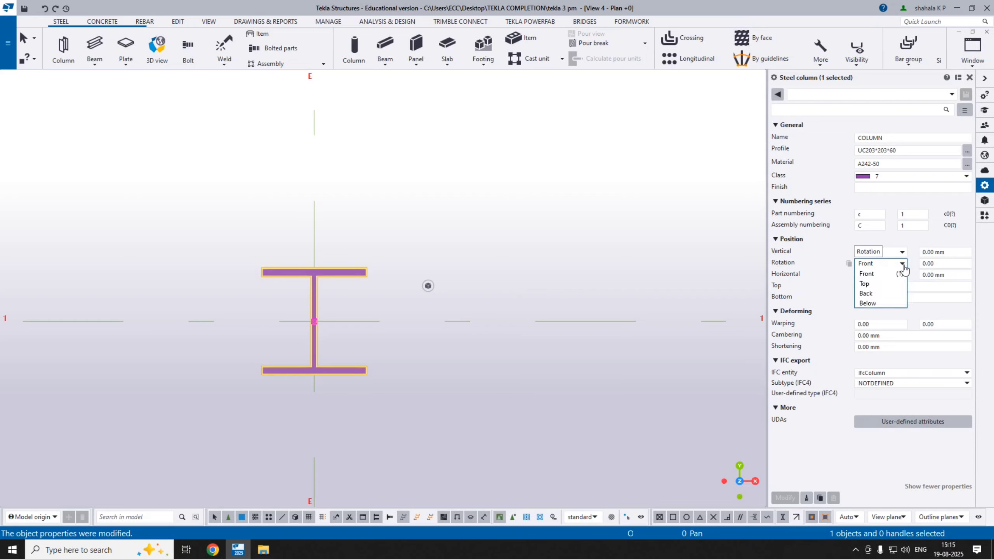
{"action": "left_click", "coordinate": [890, 293]}
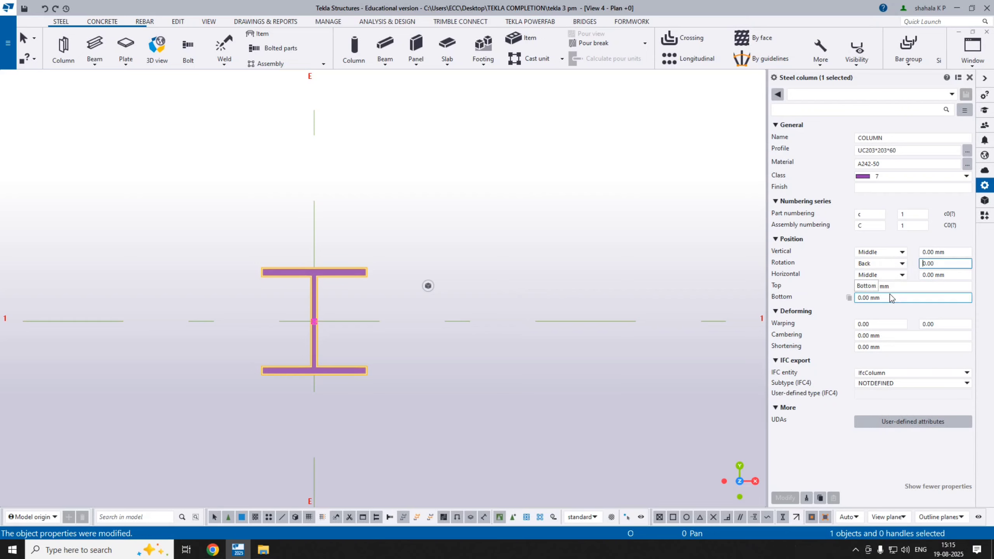
- Compare the Front and Back rotations once more and return the column's rotation to Top
{"action": "left_click", "coordinate": [902, 264]}
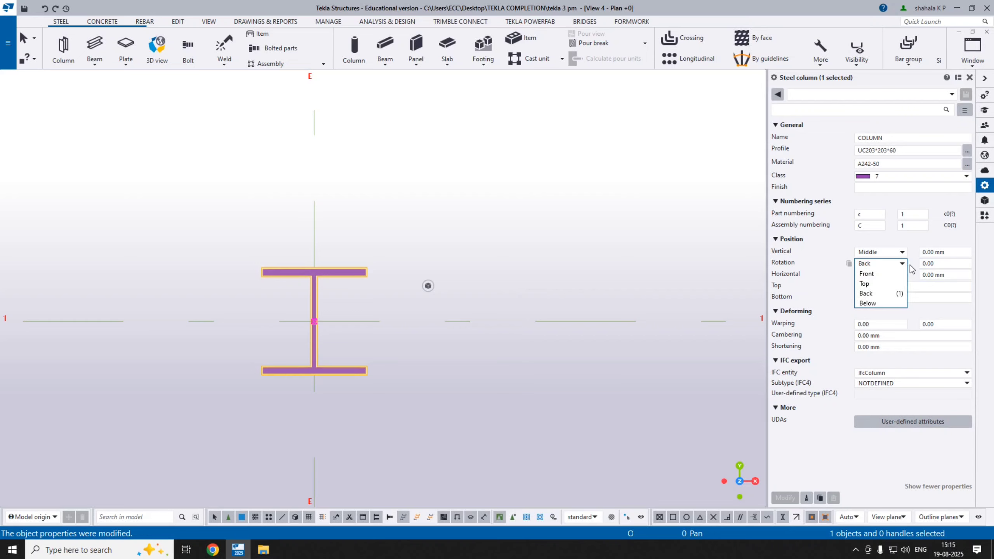
{"action": "left_click", "coordinate": [877, 276]}
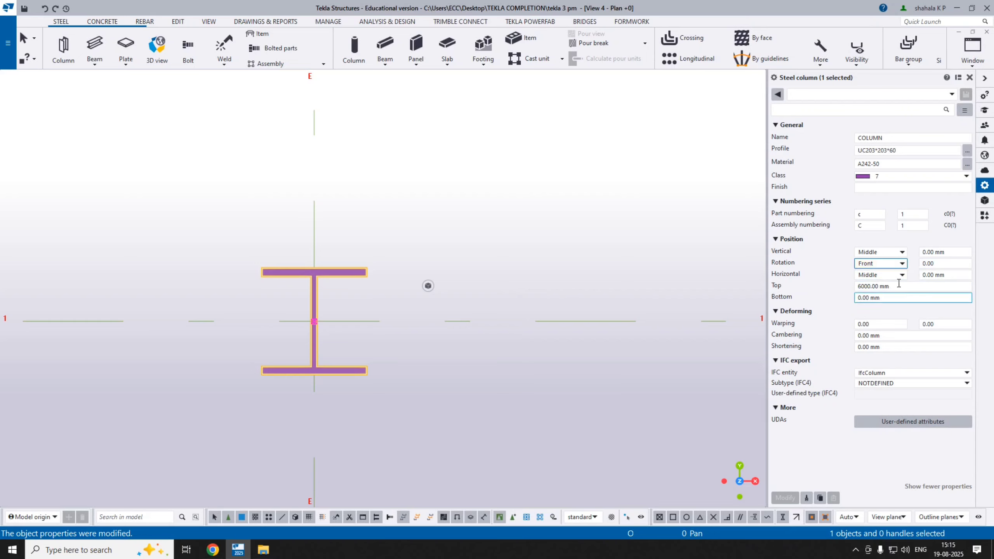
{"action": "left_click", "coordinate": [882, 264]}
{"action": "left_click", "coordinate": [875, 293]}
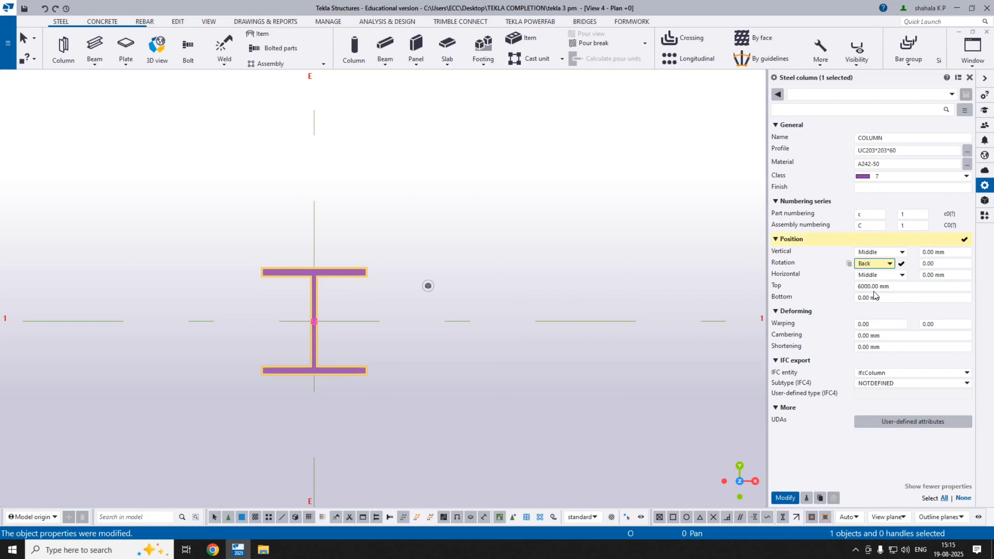
{"action": "left_click", "coordinate": [902, 265]}
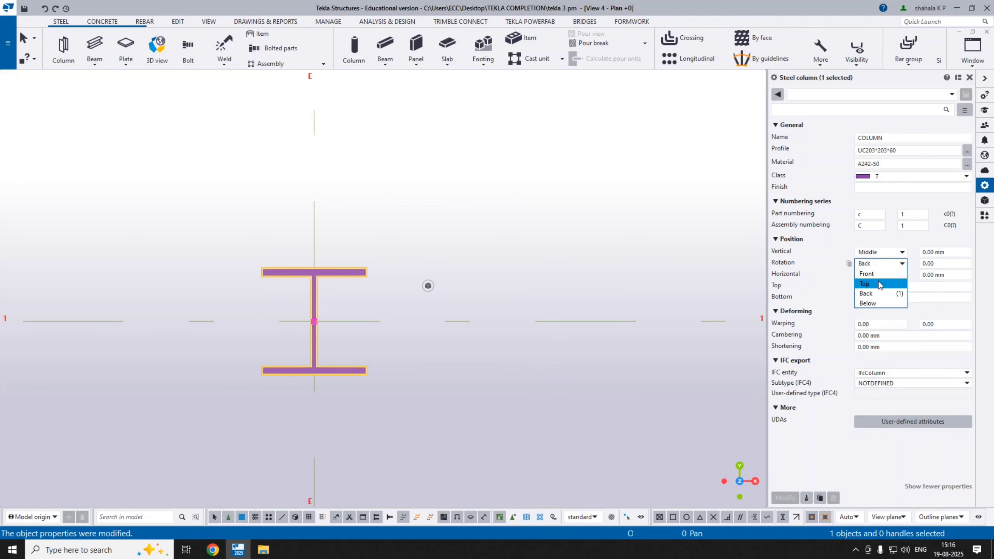
{"action": "left_click", "coordinate": [879, 283]}
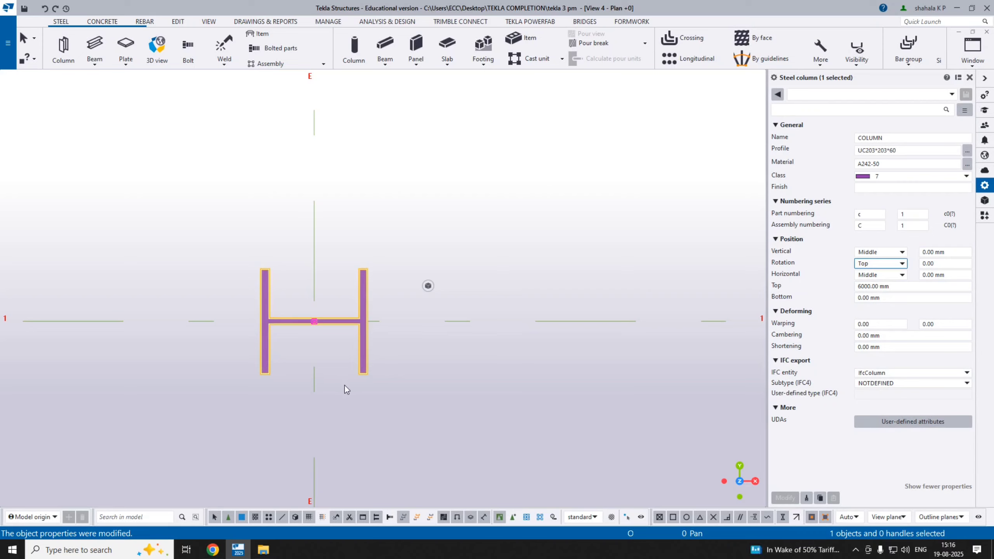
- Set the column's horizontal position to Left, followed by Right, to compare its placement on grid line E
{"action": "left_click", "coordinate": [897, 276]}
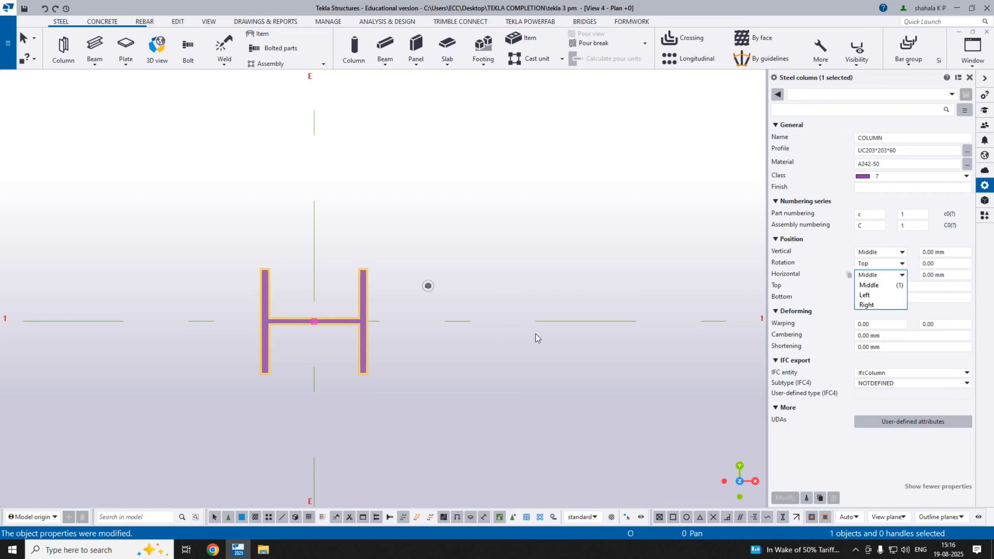
{"action": "left_click", "coordinate": [867, 295]}
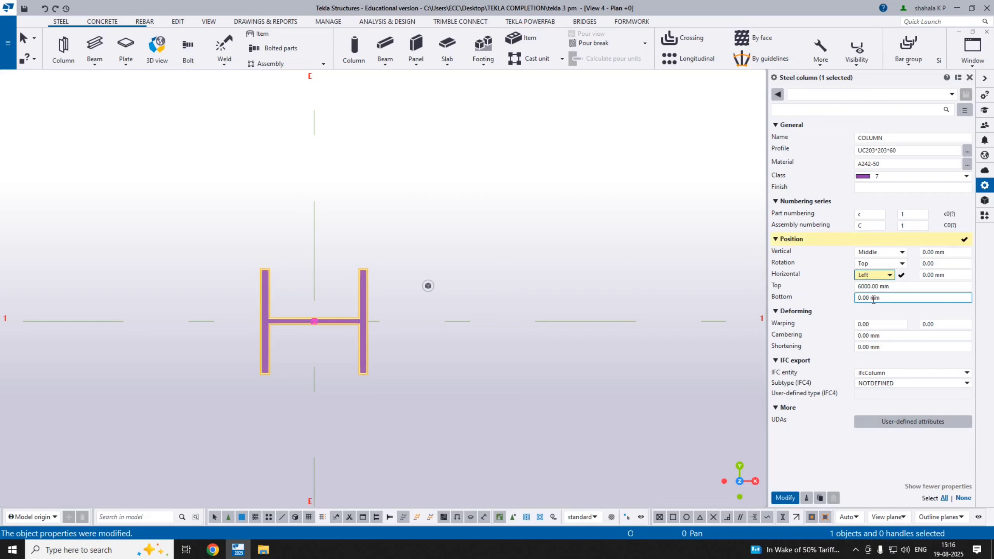
{"action": "left_click", "coordinate": [888, 275]}
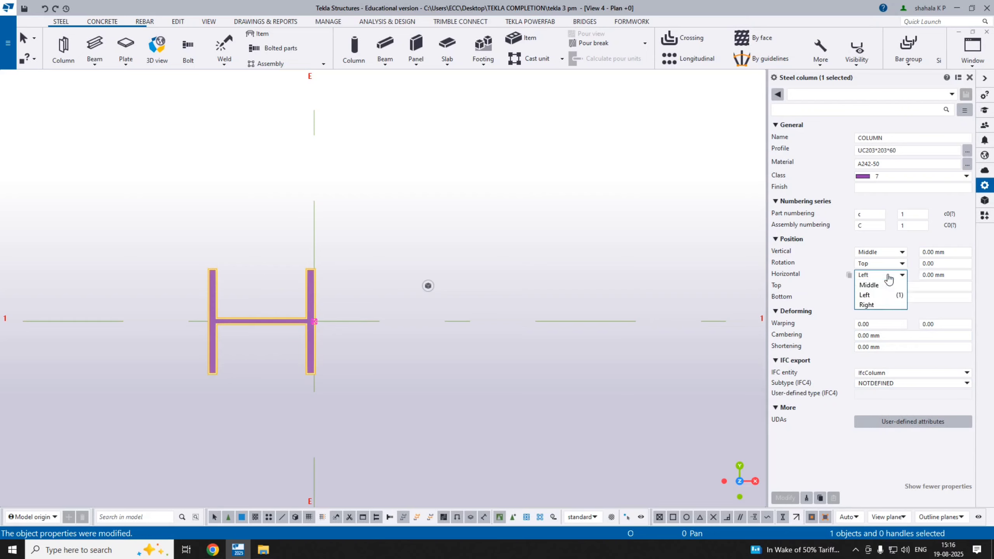
{"action": "left_click", "coordinate": [866, 305]}
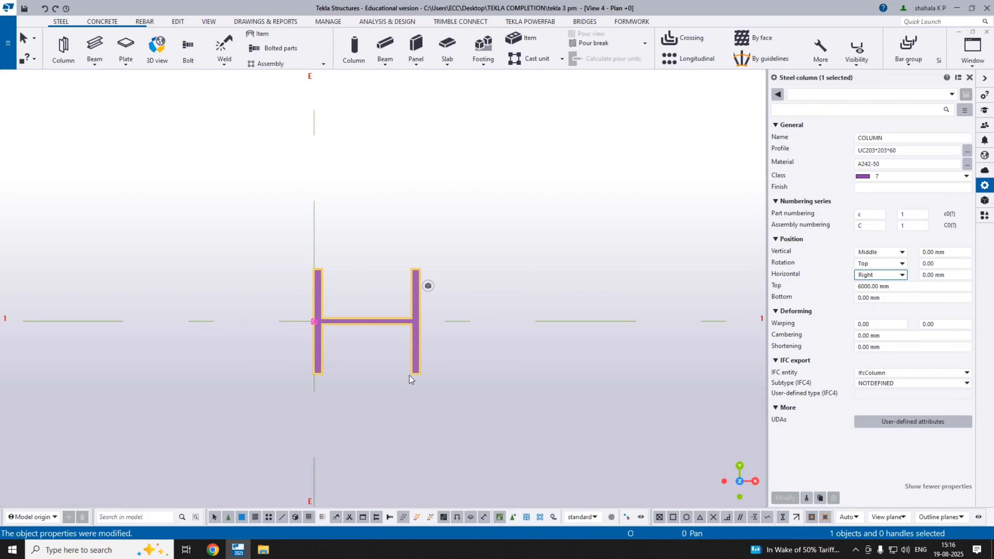
- Return the column's horizontal position to Middle and view the column in 3D
{"action": "scroll", "coordinate": [419, 377], "scroll_direction": "down", "scroll_amount": 3}
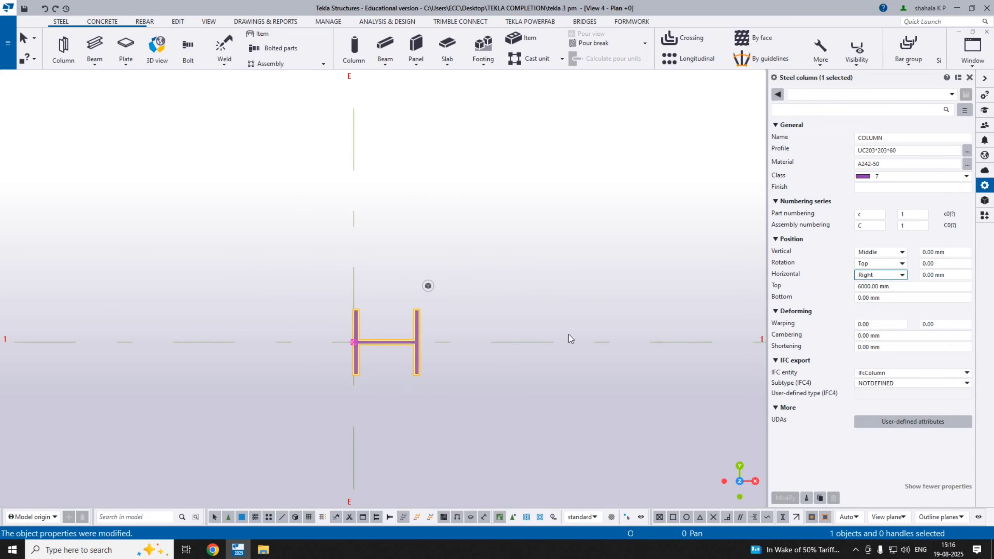
{"action": "left_click", "coordinate": [902, 275]}
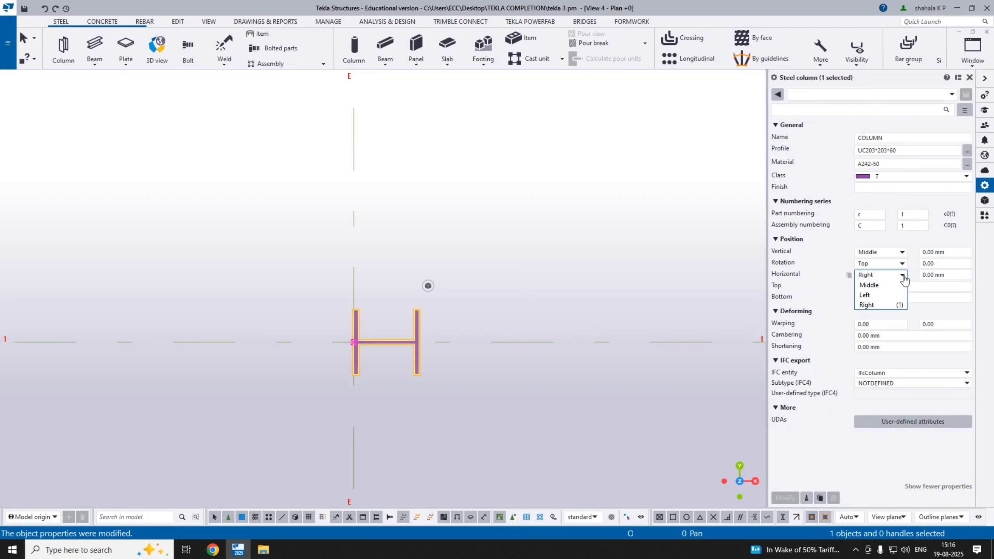
{"action": "left_click", "coordinate": [870, 285]}
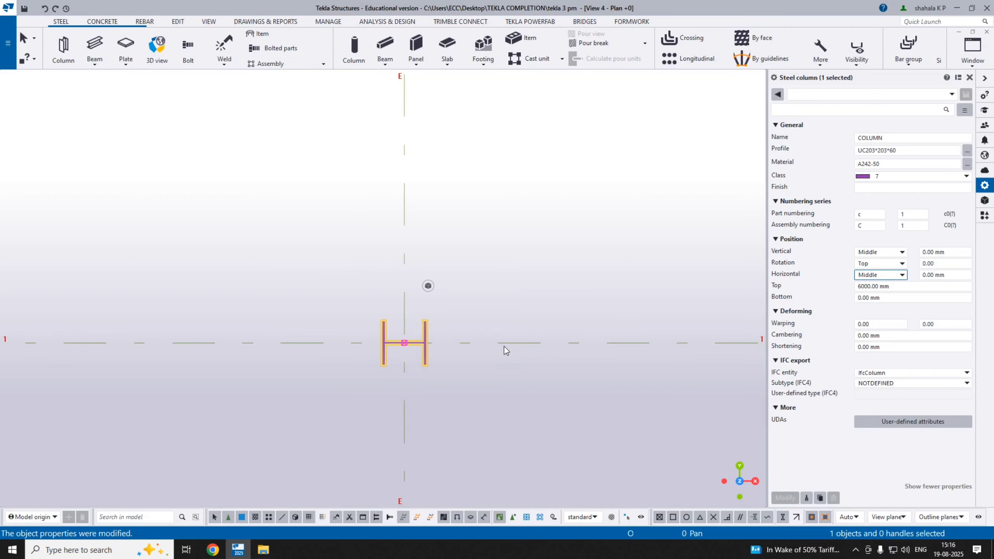
{"action": "middle_click_drag", "start_coordinate": [466, 429], "coordinate": [313, 382], "text": "ctrl"}
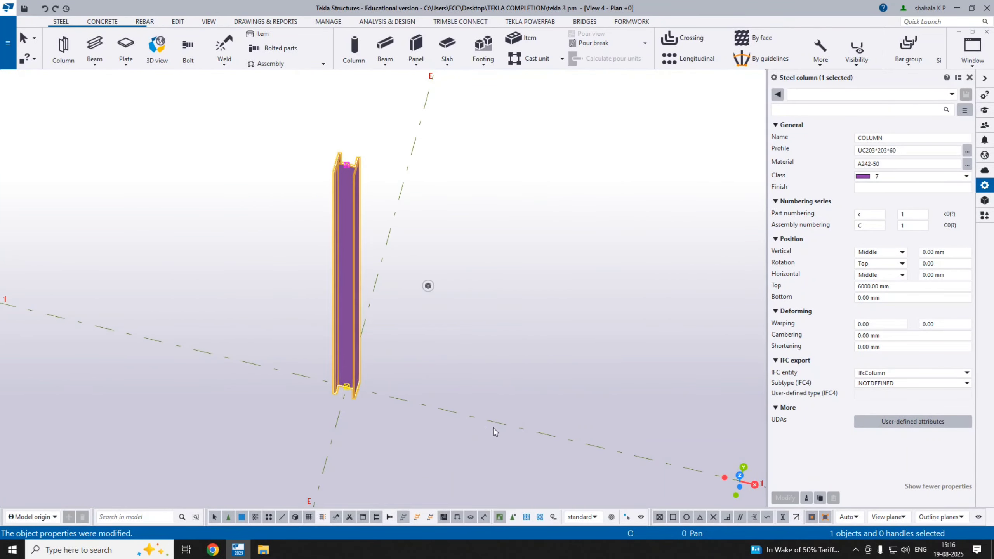
- Set the bottom level of the column on grid line E to -500 mm and check its lower end in 3D
{"action": "middle_click_drag", "start_coordinate": [493, 428], "coordinate": [505, 364], "text": "ctrl"}
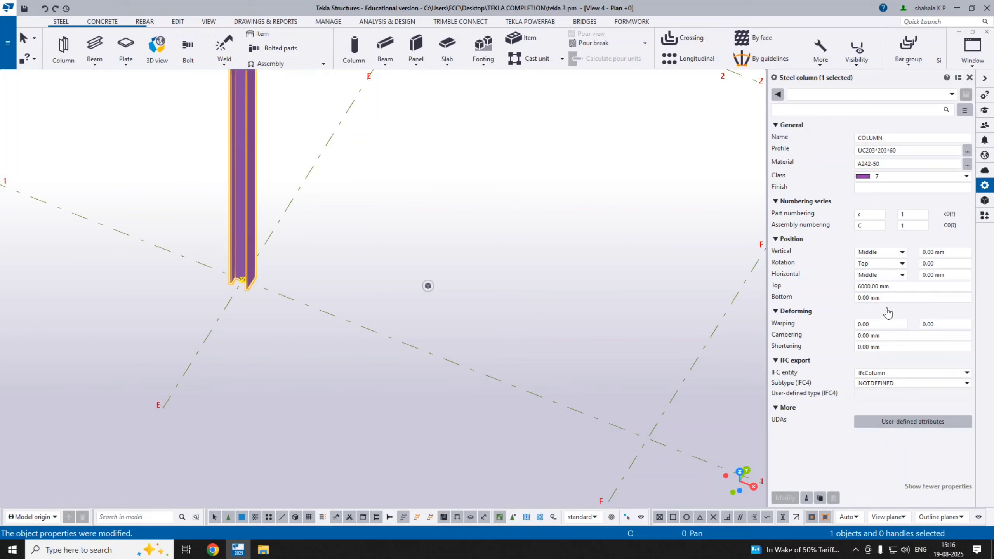
{"action": "key", "text": "Tab"}
{"action": "type", "text": "-"}
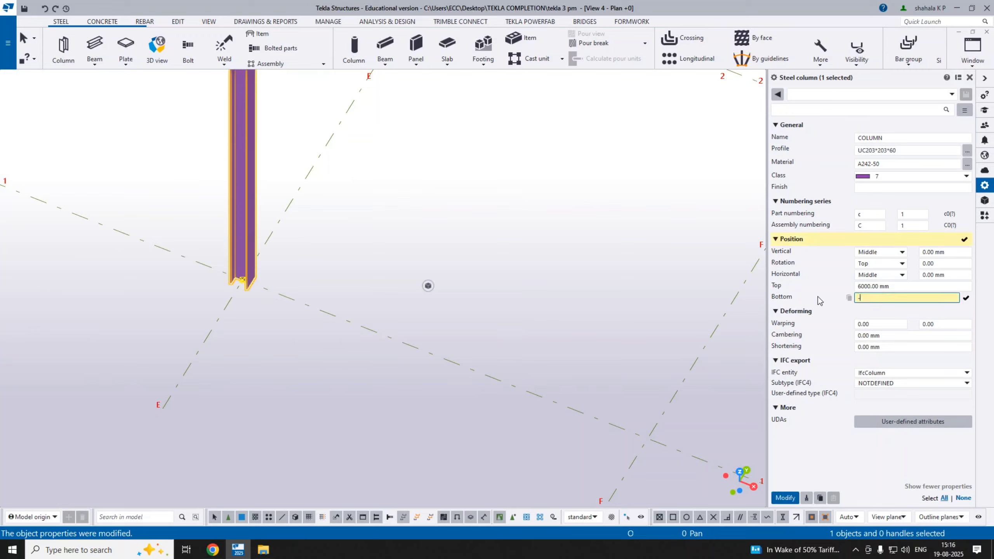
{"action": "type", "text": "500"}
{"action": "key", "text": "Return"}
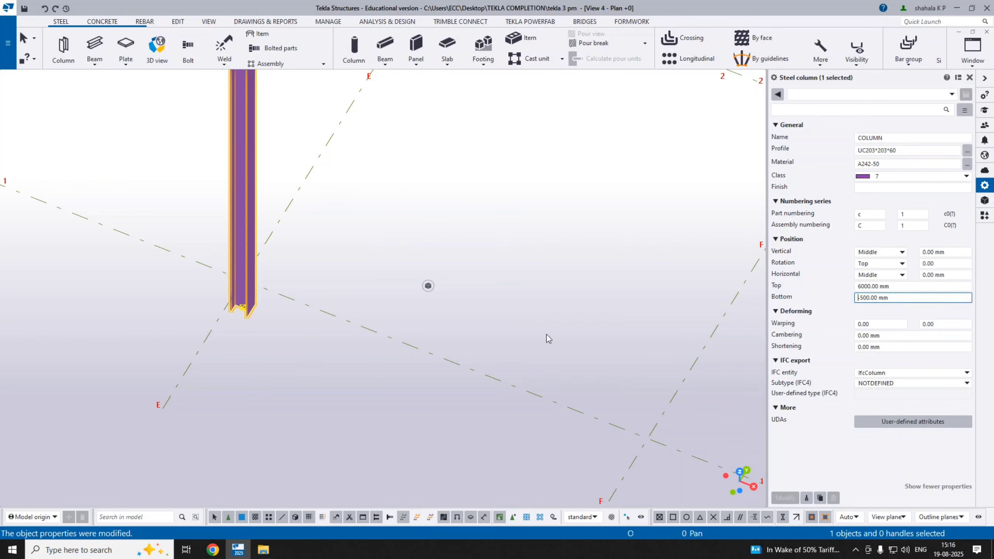
{"action": "left_click", "coordinate": [907, 286]}
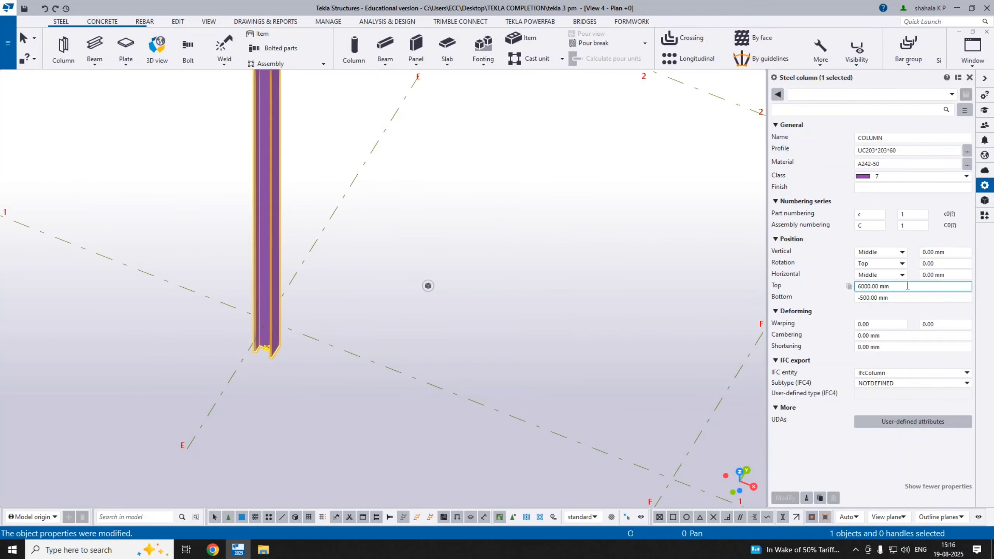
{"action": "scroll", "coordinate": [403, 359], "scroll_direction": "up", "scroll_amount": 2}
{"action": "middle_click_drag", "start_coordinate": [222, 357], "coordinate": [353, 336]}
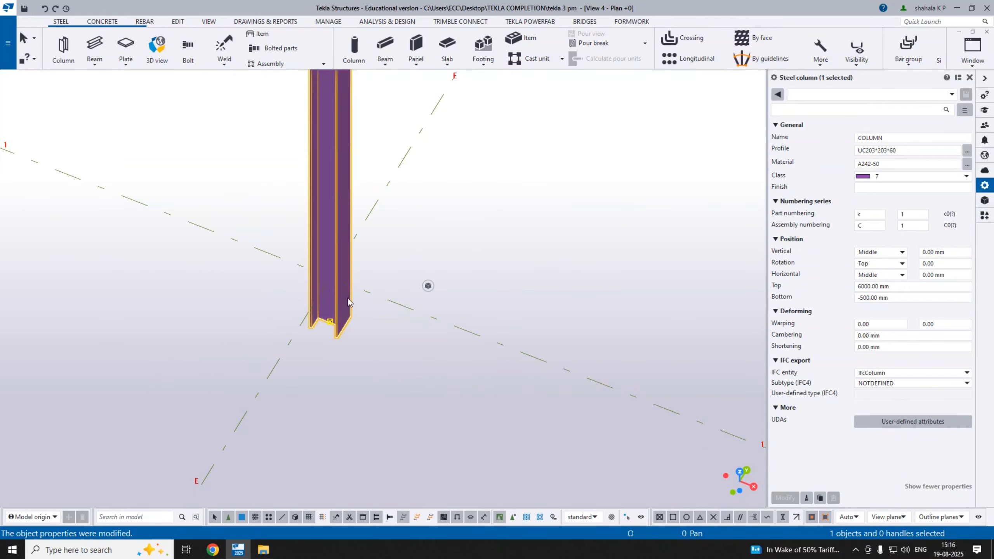
{"action": "scroll", "coordinate": [329, 280], "scroll_direction": "up", "scroll_amount": 2}
- Return the column's bottom level to 0 mm
{"action": "left_click", "coordinate": [893, 301]}
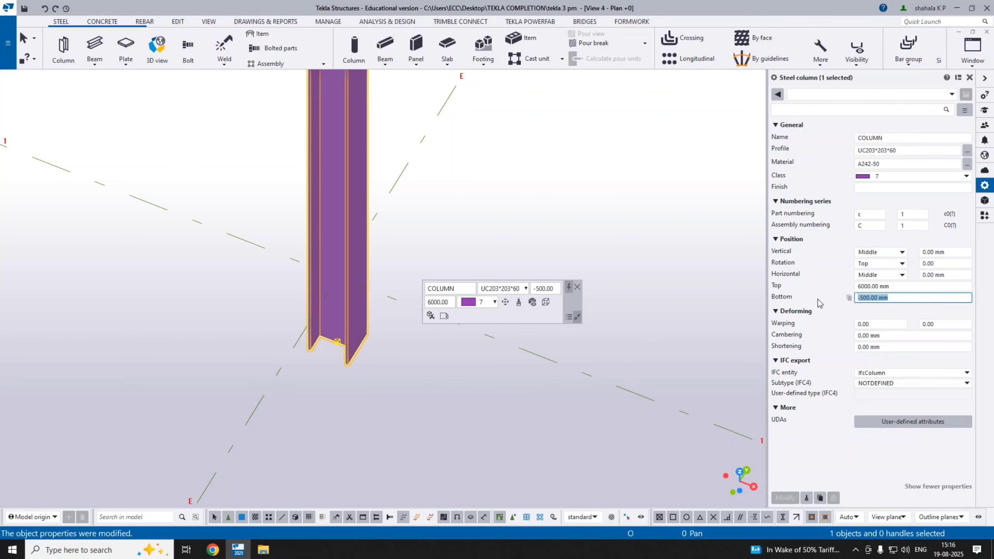
{"action": "type", "text": "0"}
{"action": "key", "text": "Return"}
{"action": "scroll", "coordinate": [358, 303], "scroll_direction": "up", "scroll_amount": 2}
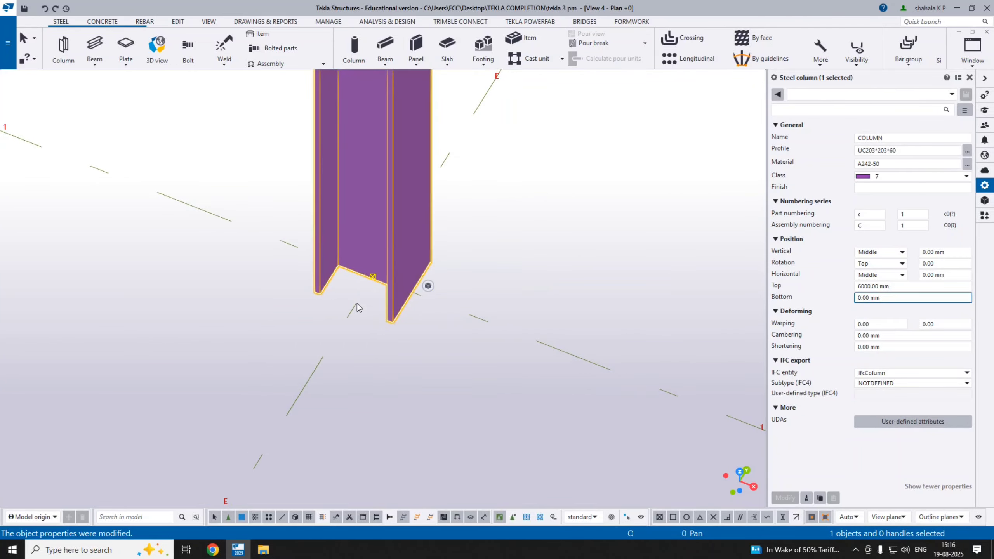
{"action": "key", "text": "Escape"}
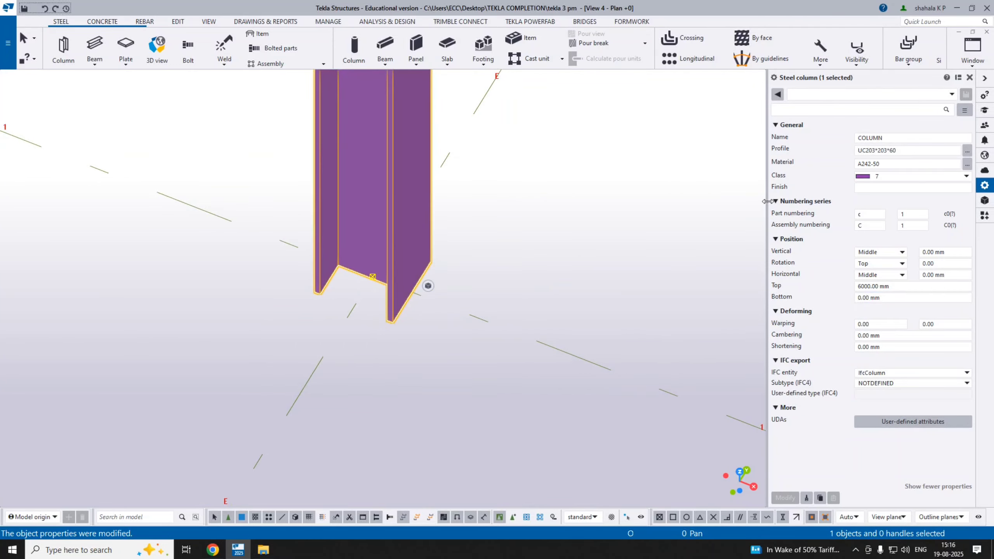
- Switch to the Grid 1 view, select the column on grid line E and show the view as a flat elevation
{"action": "left_click", "coordinate": [981, 58]}
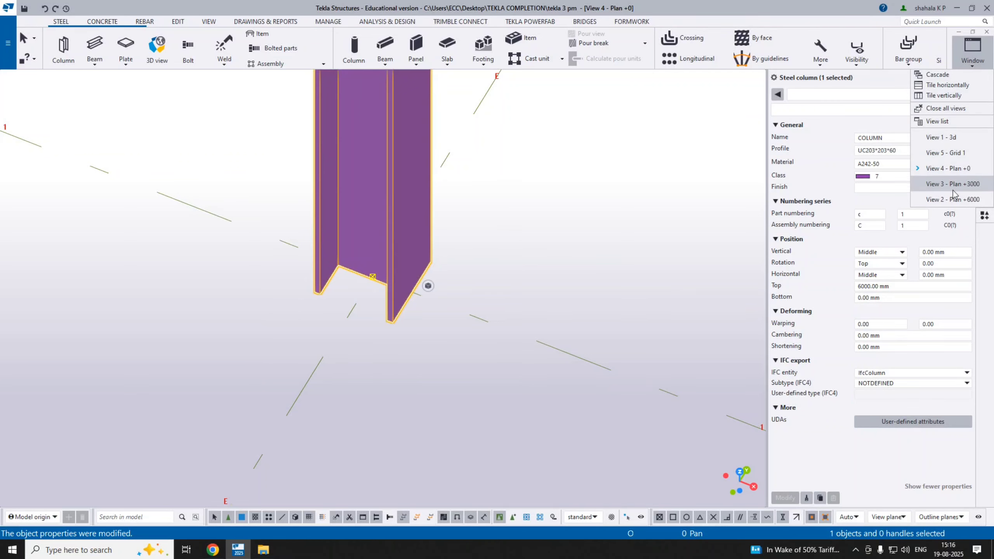
{"action": "left_click", "coordinate": [944, 153]}
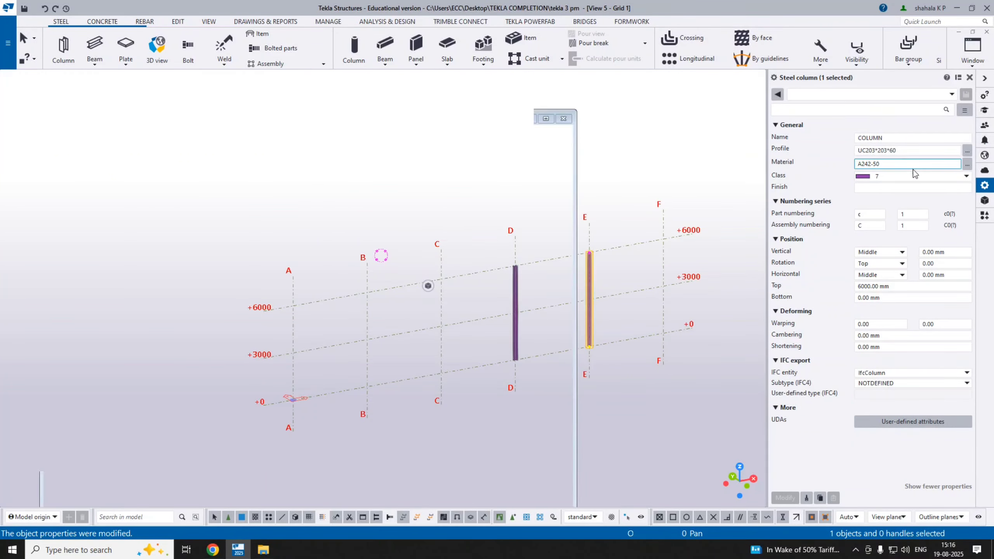
{"action": "scroll", "coordinate": [556, 310], "scroll_direction": "up", "scroll_amount": 2}
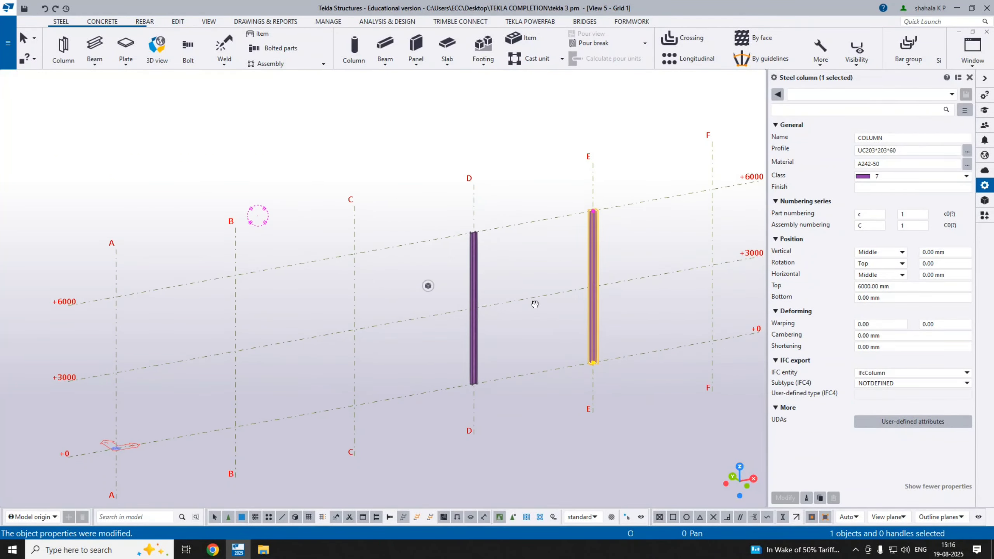
{"action": "left_click", "coordinate": [601, 349]}
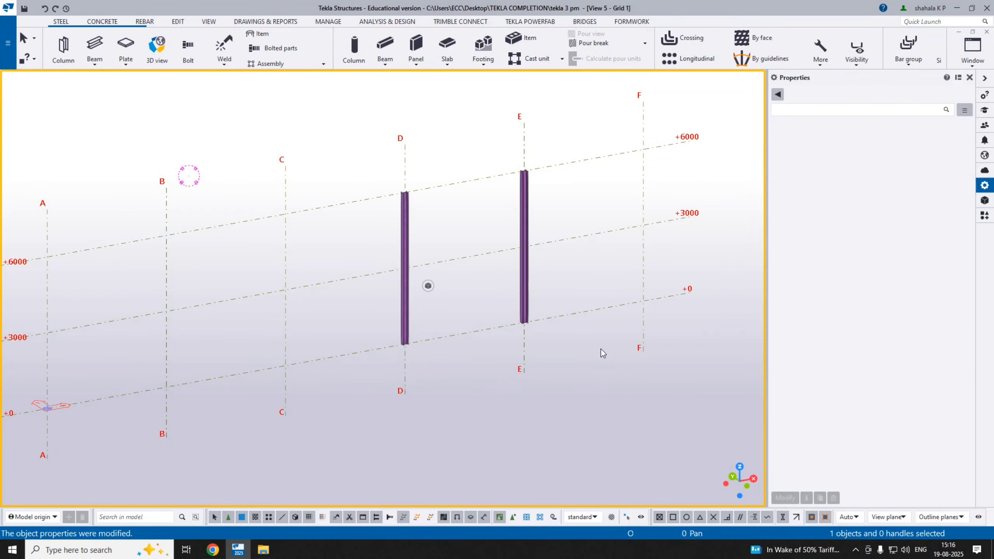
{"action": "left_click", "coordinate": [529, 283]}
{"action": "scroll", "coordinate": [532, 314], "scroll_direction": "up", "scroll_amount": 2}
{"action": "key", "text": "ctrl+p"}
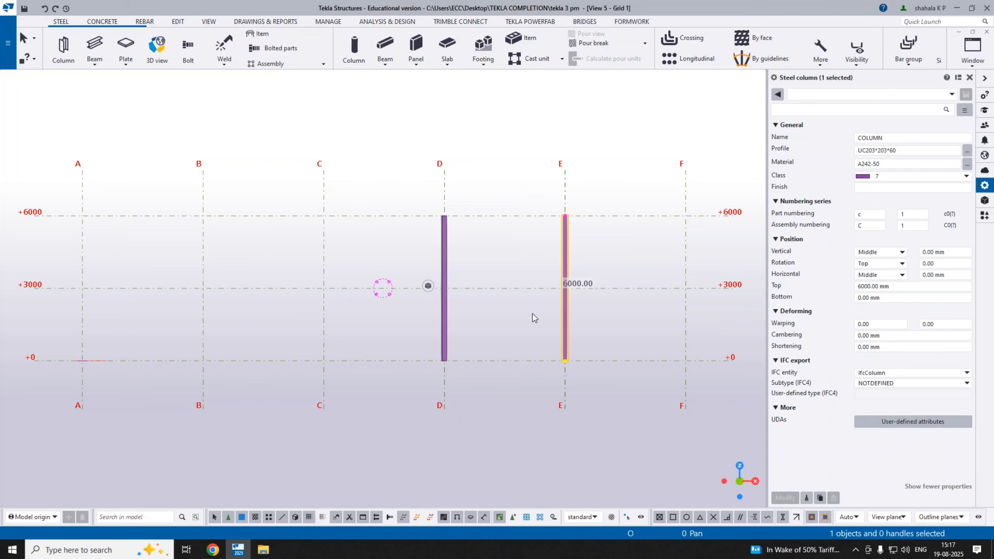
- Set the bottom level of the column on grid line E to -500 mm in the Grid 1 elevation
{"action": "scroll", "coordinate": [579, 370], "scroll_direction": "up", "scroll_amount": 5}
{"action": "middle_click_drag", "start_coordinate": [513, 368], "coordinate": [303, 365]}
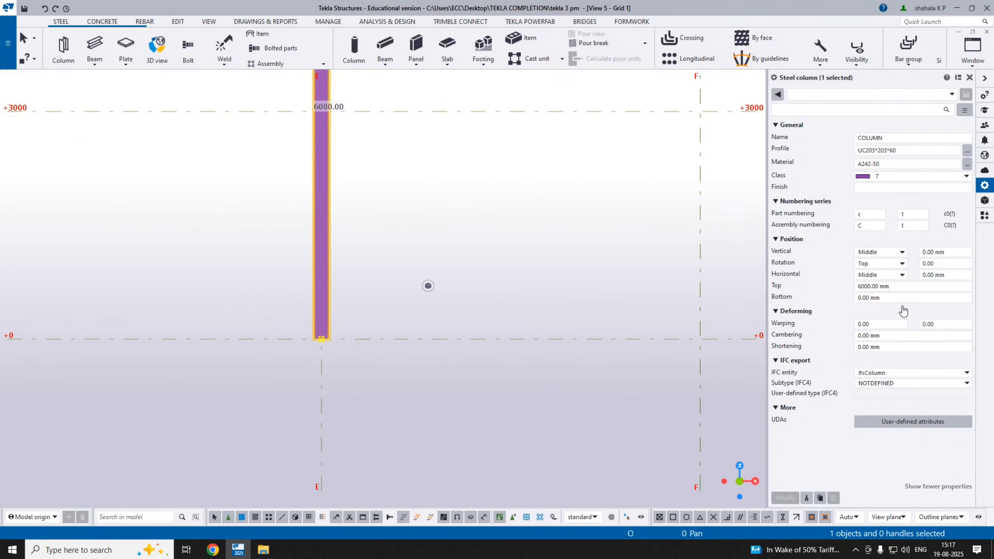
{"action": "left_click", "coordinate": [897, 298]}
{"action": "type", "text": "-500"}
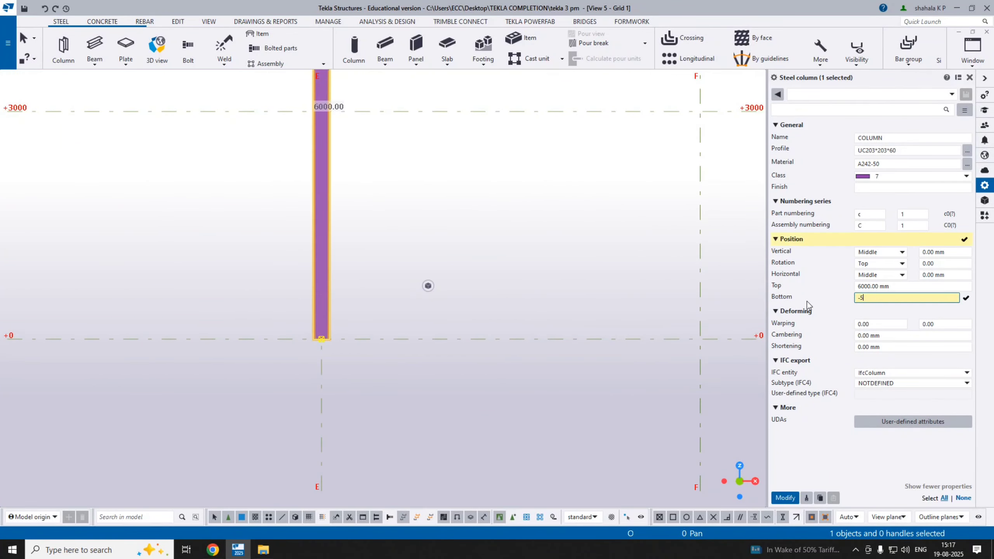
{"action": "key", "text": "Return"}
{"action": "scroll", "coordinate": [371, 334], "scroll_direction": "down", "scroll_amount": 2}
{"action": "middle_click_drag", "start_coordinate": [371, 334], "coordinate": [428, 468]}
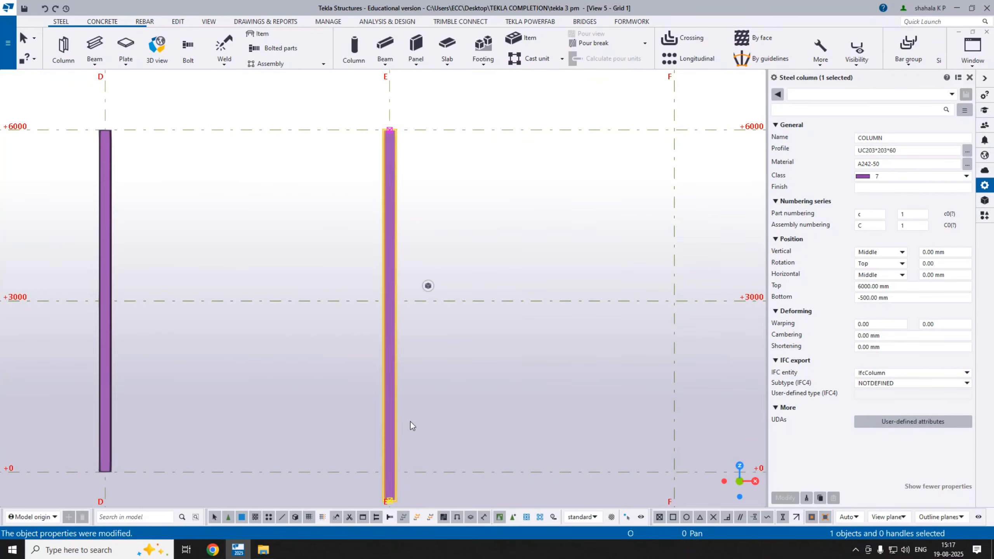
- Set the top level of the column on grid line E to 5000 mm
{"action": "left_click", "coordinate": [896, 289]}
{"action": "type", "text": "5"}
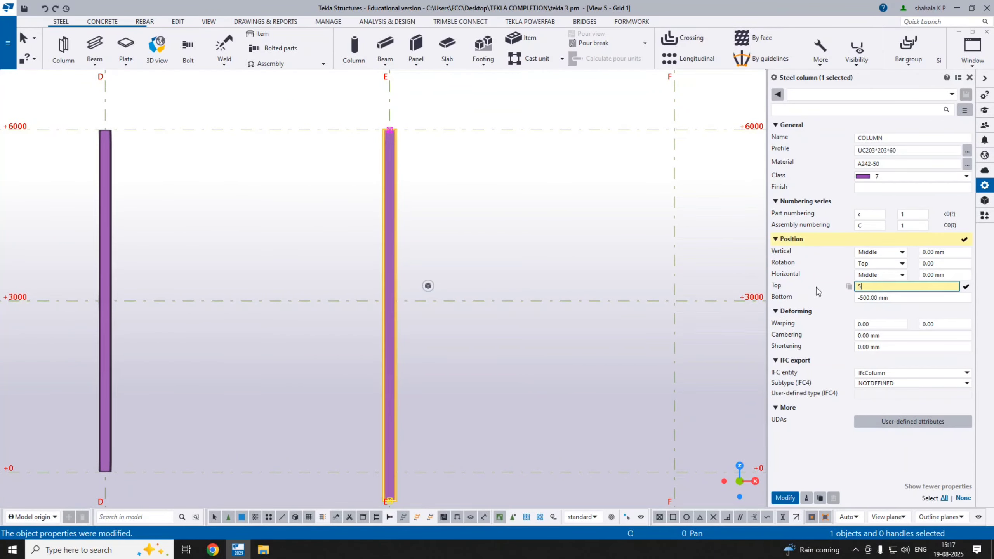
{"action": "type", "text": "000"}
{"action": "key", "text": "Return"}
{"action": "scroll", "coordinate": [391, 286], "scroll_direction": "down", "scroll_amount": 2}
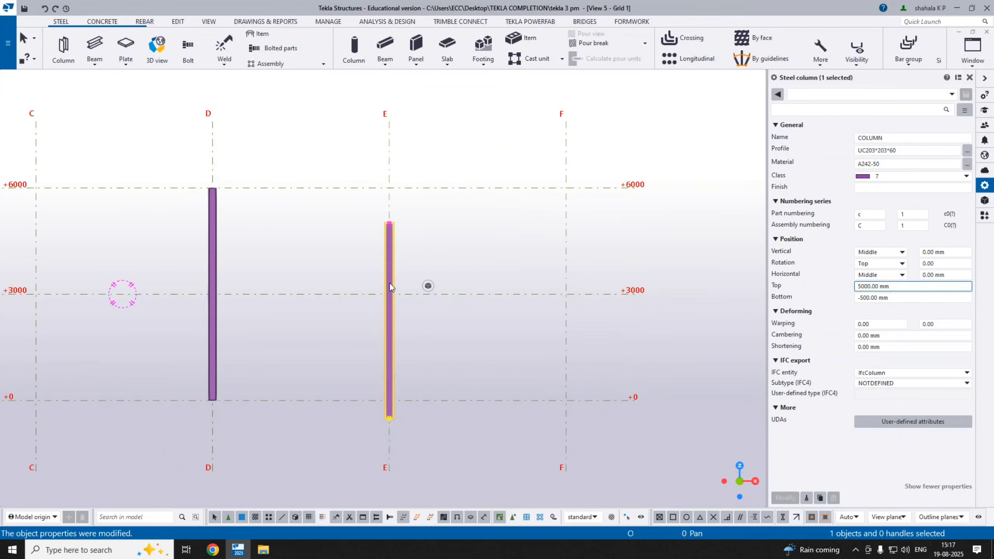
{"action": "middle_click_drag", "start_coordinate": [390, 286], "coordinate": [509, 247]}
- Select the column on grid line E and examine its length and end levels against the neighbouring column in the Grid 1 view
{"action": "left_click", "coordinate": [501, 273]}
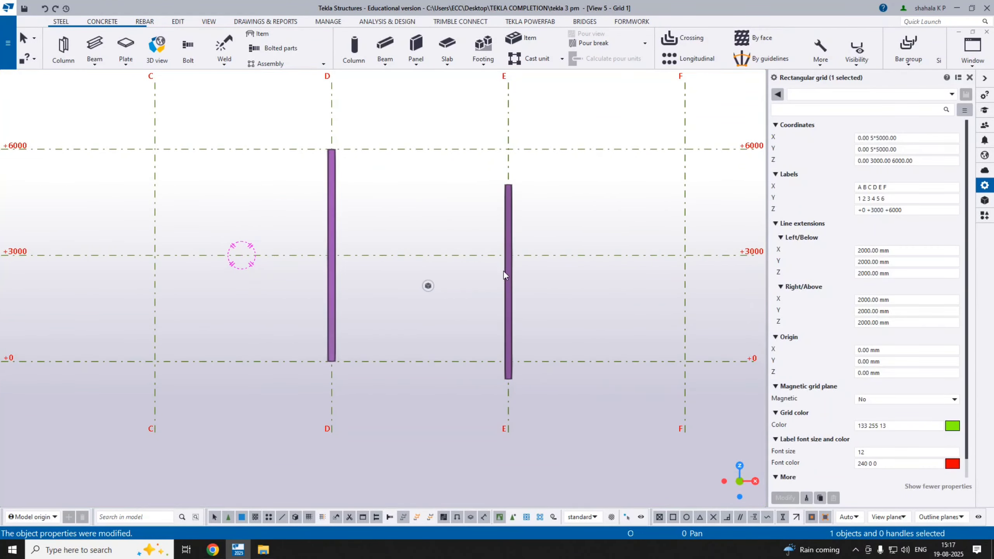
{"action": "left_click", "coordinate": [505, 273]}
{"action": "scroll", "coordinate": [559, 301], "scroll_direction": "up", "scroll_amount": 2}
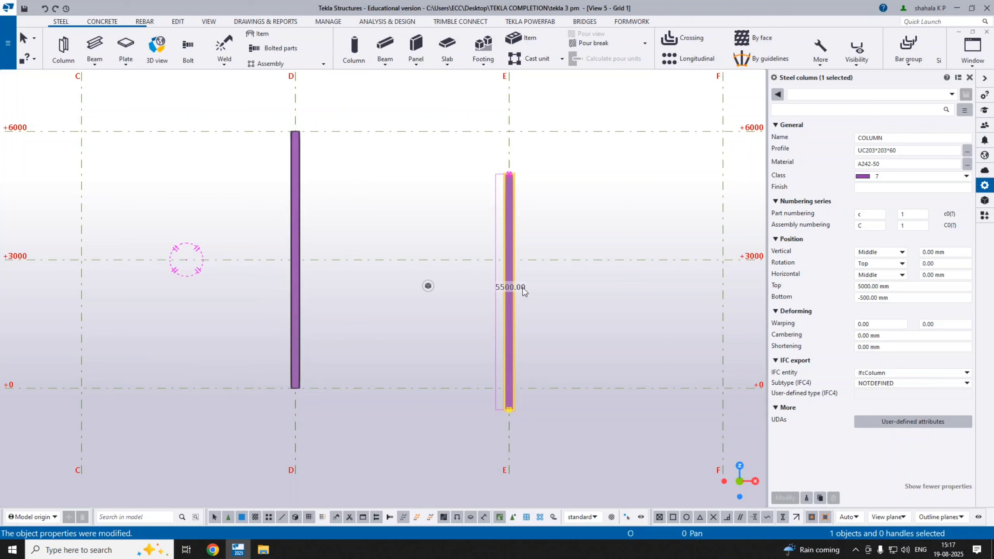
{"action": "left_click", "coordinate": [510, 286]}
{"action": "left_click", "coordinate": [511, 291]}
{"action": "scroll", "coordinate": [513, 291], "scroll_direction": "up", "scroll_amount": 3}
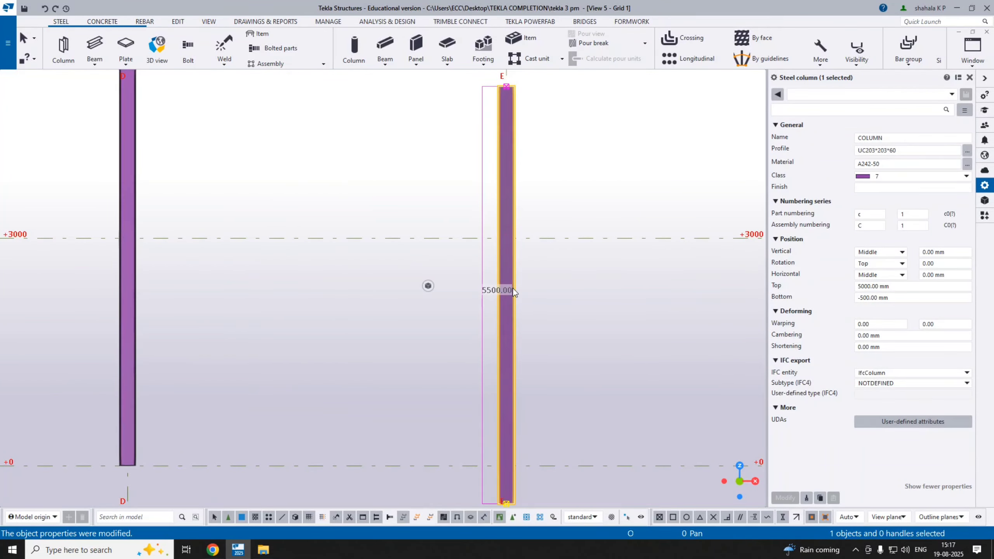
{"action": "scroll", "coordinate": [513, 290], "scroll_direction": "down", "scroll_amount": 4}
{"action": "middle_click_drag", "start_coordinate": [511, 298], "coordinate": [539, 268]}
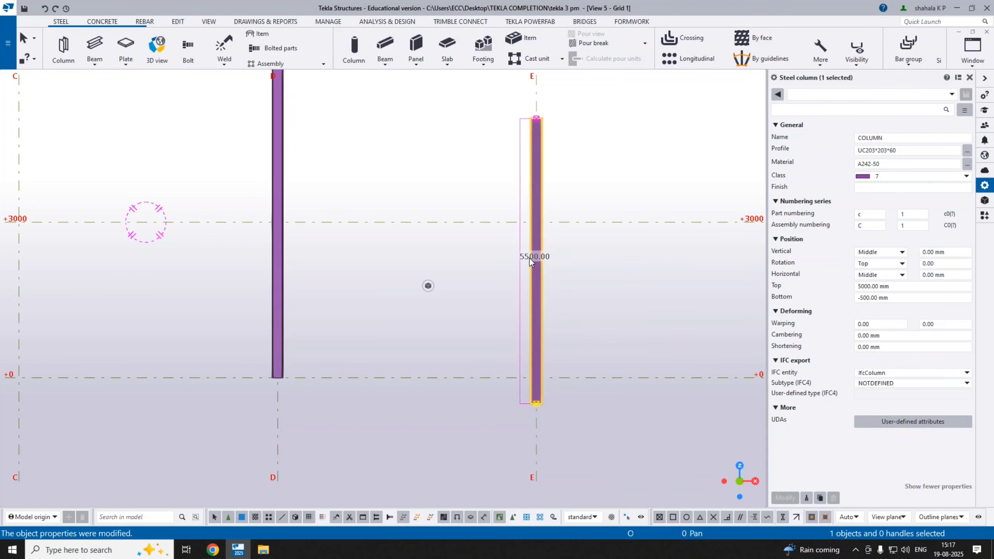
{"action": "scroll", "coordinate": [530, 259], "scroll_direction": "up", "scroll_amount": 3}
{"action": "scroll", "coordinate": [530, 261], "scroll_direction": "up", "scroll_amount": 1}
{"action": "scroll", "coordinate": [525, 260], "scroll_direction": "down", "scroll_amount": 5}
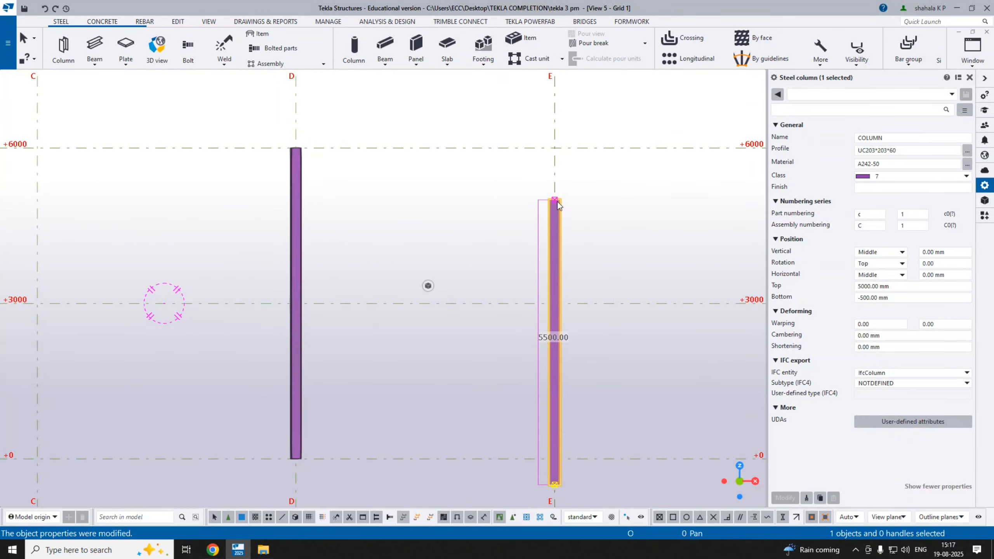
{"action": "scroll", "coordinate": [562, 129], "scroll_direction": "down", "scroll_amount": 2}
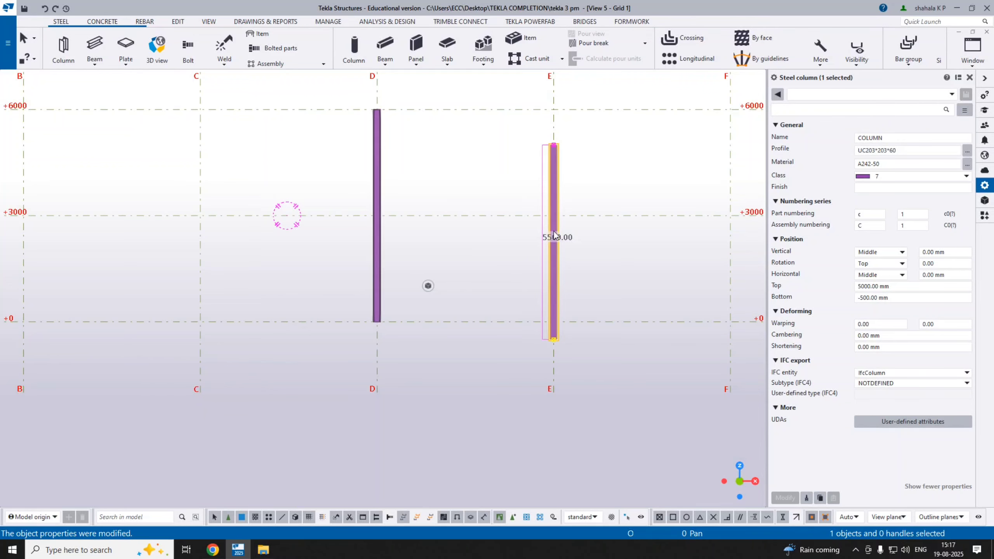
{"action": "scroll", "coordinate": [552, 188], "scroll_direction": "up", "scroll_amount": 2}
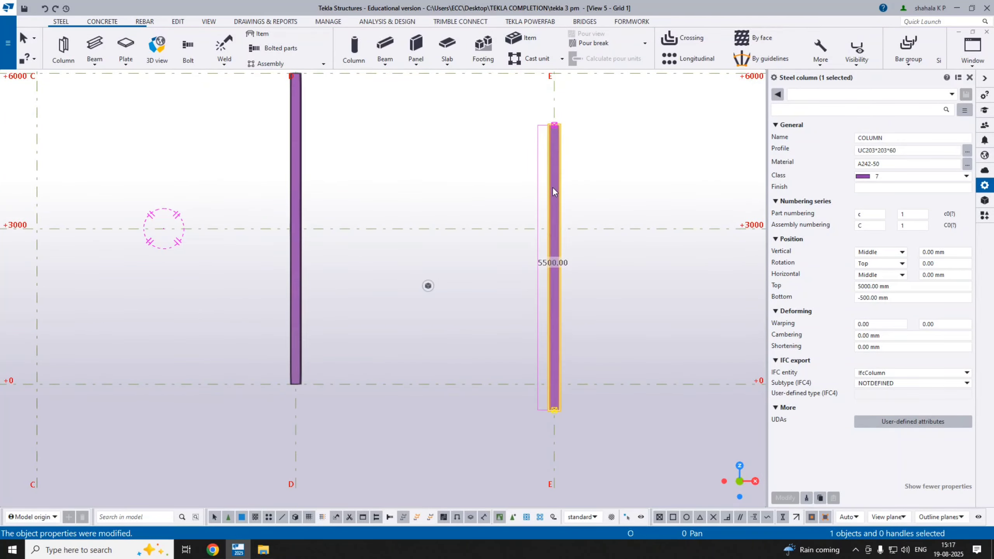
{"action": "scroll", "coordinate": [552, 186], "scroll_direction": "down", "scroll_amount": 4}
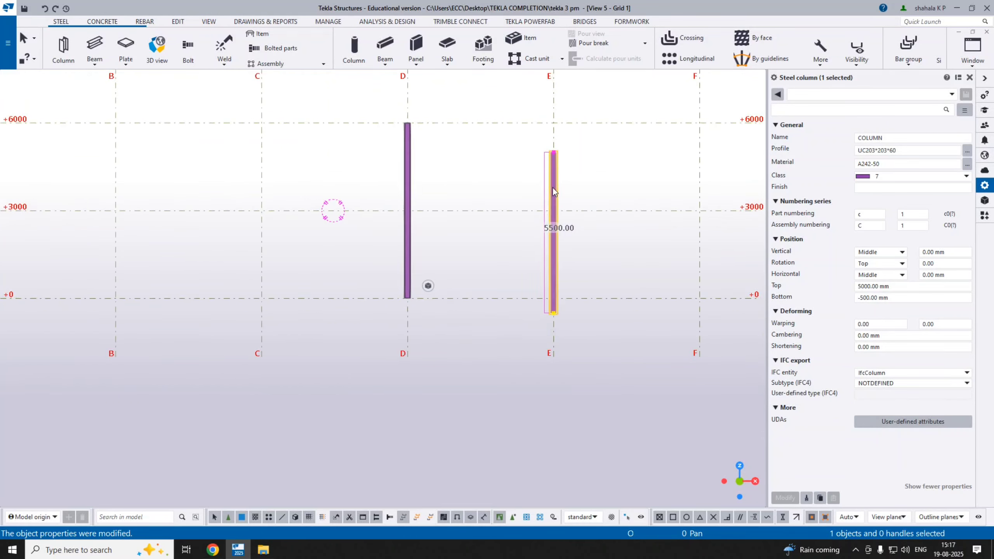
{"action": "scroll", "coordinate": [589, 224], "scroll_direction": "down", "scroll_amount": 4}
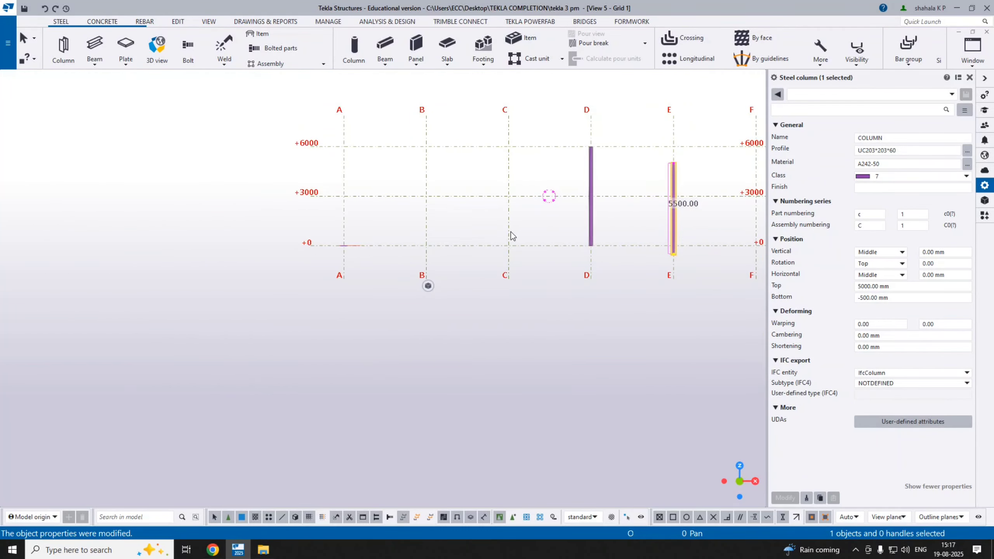
{"action": "middle_click_drag", "start_coordinate": [511, 232], "coordinate": [449, 260], "text": "ctrl"}
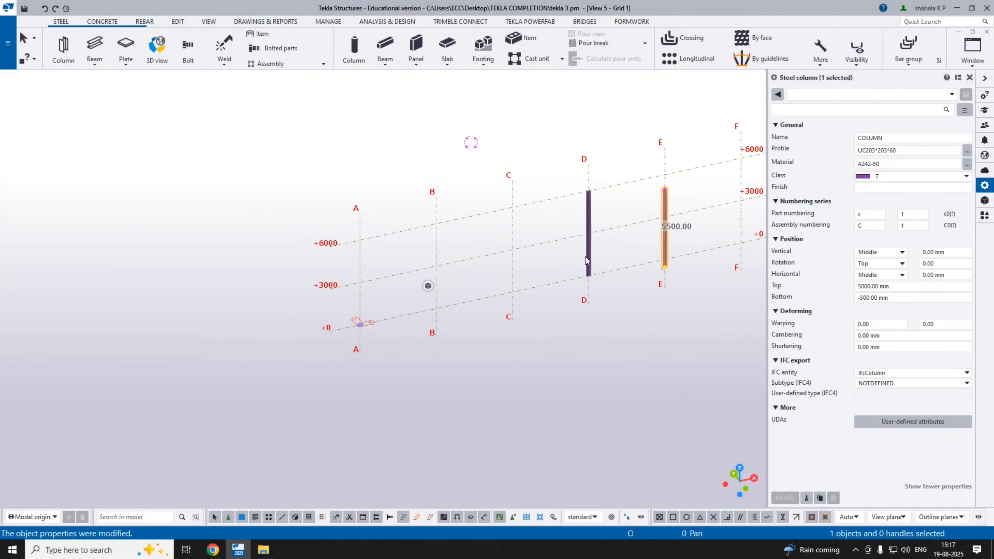
{"action": "middle_click_drag", "start_coordinate": [586, 259], "coordinate": [446, 248]}
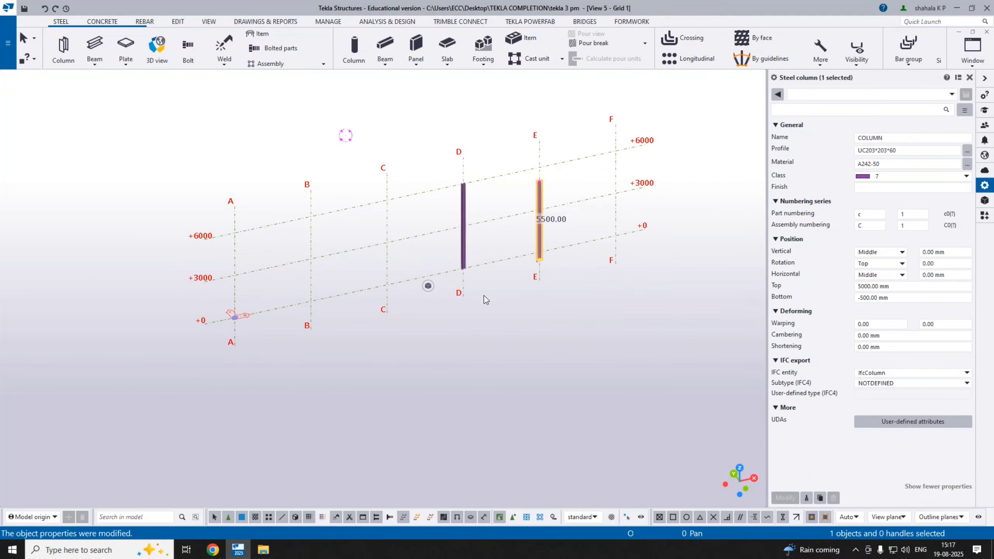
{"action": "middle_click_drag", "start_coordinate": [484, 296], "coordinate": [404, 277], "text": "ctrl"}
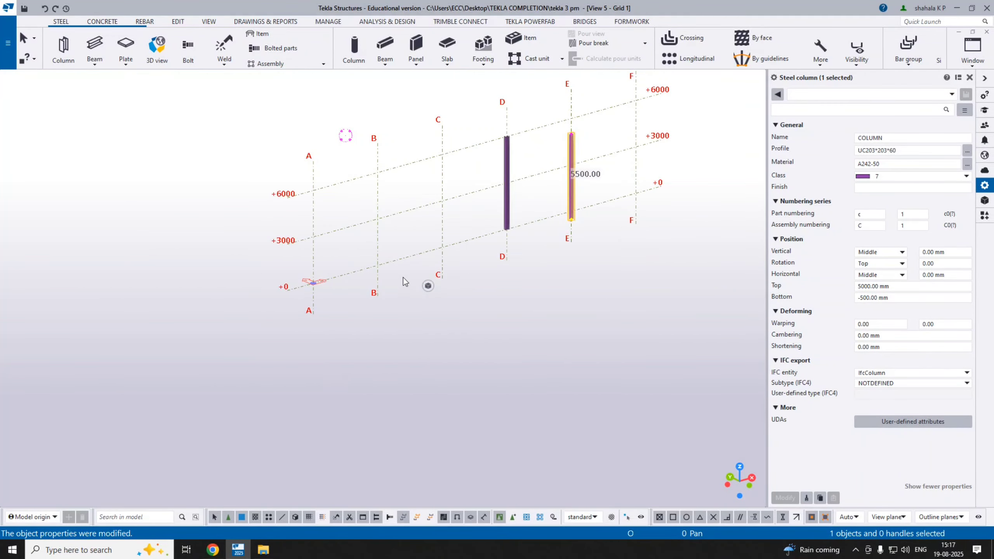
- Switch to the Plan +3000 view and examine the column positions on the grid in flat plan
{"action": "key", "text": "ctrl+Tab"}
{"action": "key", "text": "ctrl+Tab"}
{"action": "middle_click_drag", "start_coordinate": [468, 275], "coordinate": [461, 314], "text": "ctrl"}
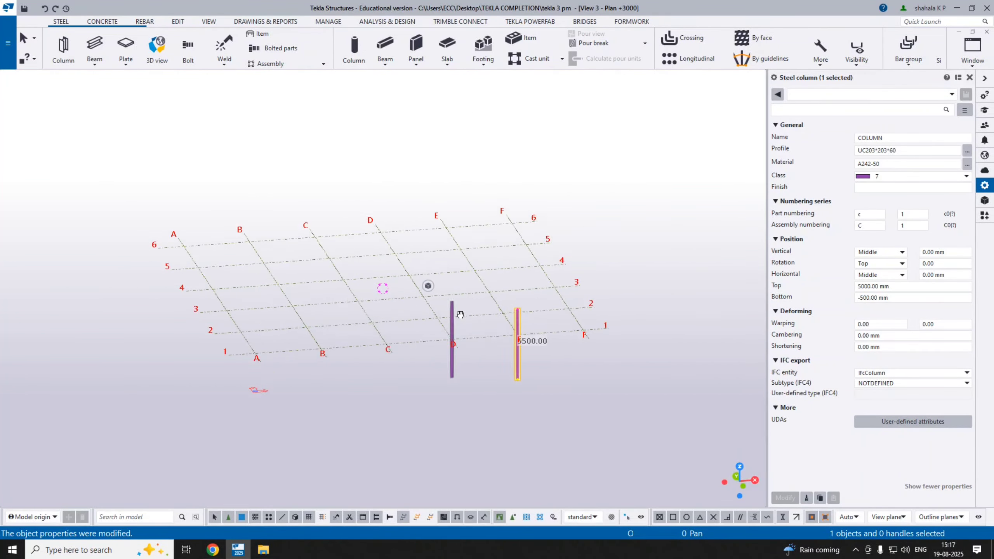
{"action": "key", "text": "ctrl+p"}
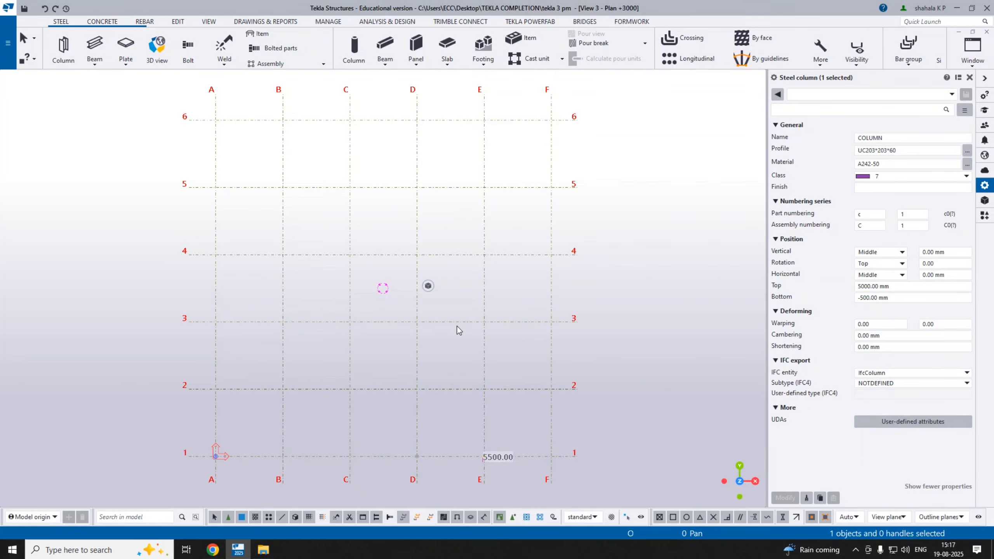
{"action": "scroll", "coordinate": [480, 359], "scroll_direction": "up", "scroll_amount": 2}
{"action": "middle_click_drag", "start_coordinate": [480, 359], "coordinate": [461, 346]}
{"action": "scroll", "coordinate": [604, 251], "scroll_direction": "down", "scroll_amount": 4}
{"action": "middle_click_drag", "start_coordinate": [604, 252], "coordinate": [559, 276]}
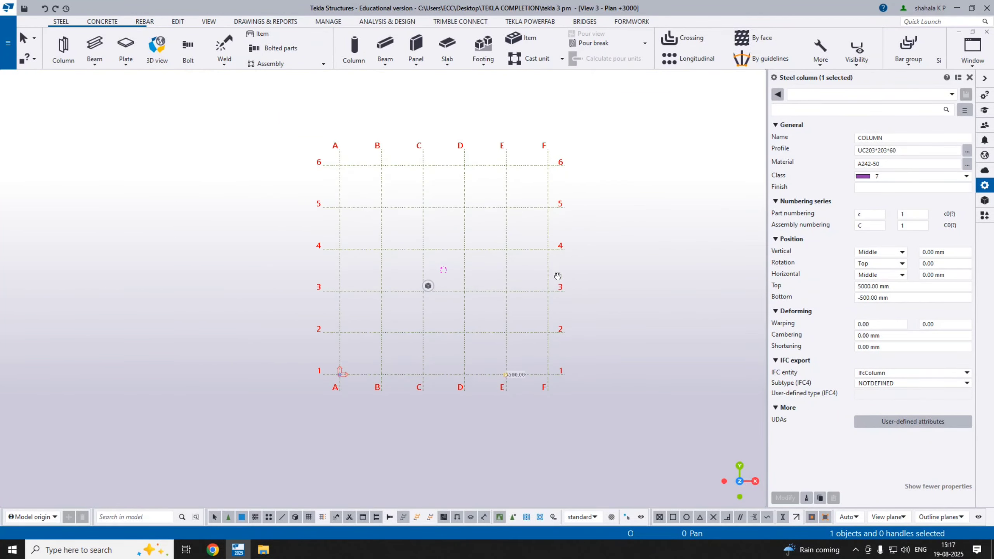
{"action": "scroll", "coordinate": [558, 276], "scroll_direction": "down", "scroll_amount": 1}
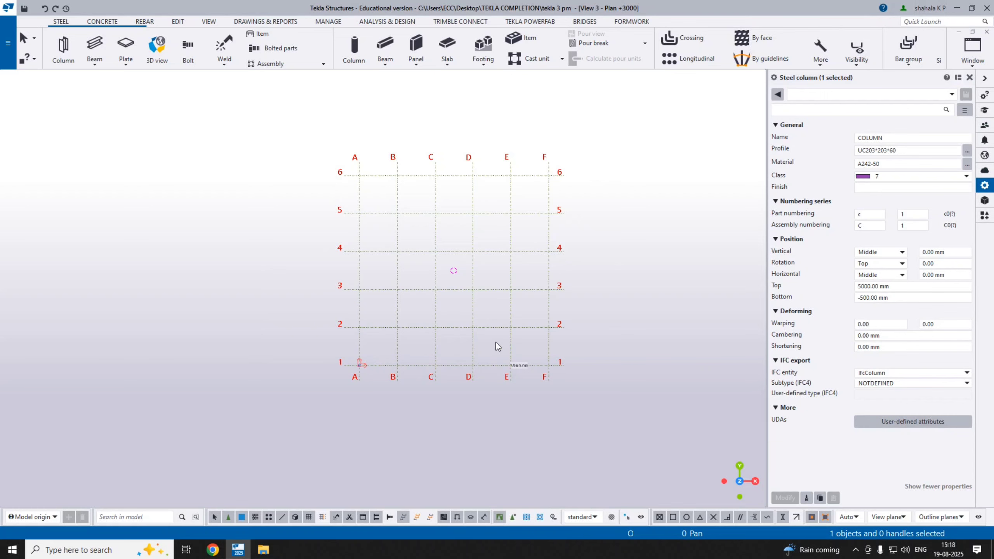
- Examine in 3D how the columns on grid lines D and E stand relative to the Plan +3000 grid
{"action": "middle_click_drag", "start_coordinate": [460, 340], "coordinate": [527, 204], "text": "ctrl"}
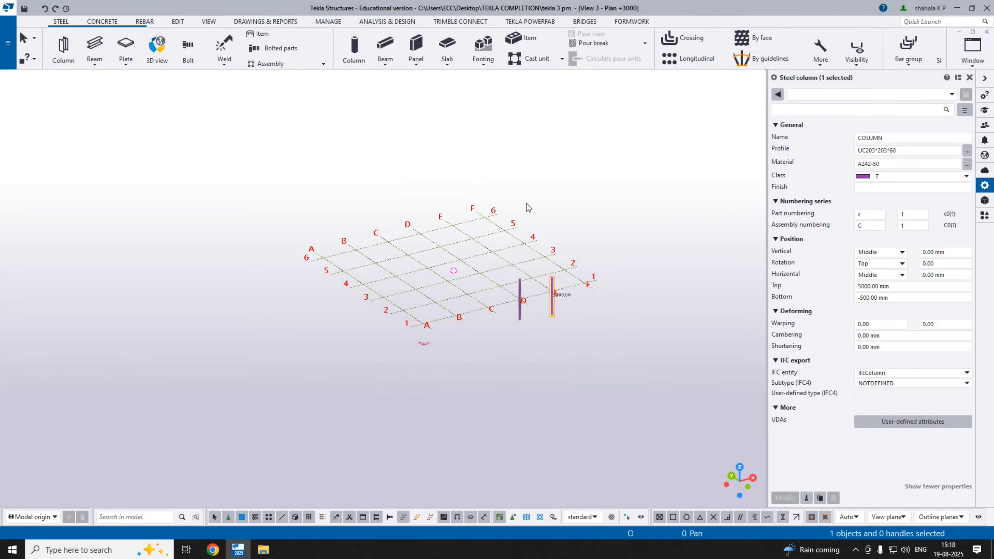
{"action": "scroll", "coordinate": [533, 289], "scroll_direction": "up", "scroll_amount": 3}
{"action": "scroll", "coordinate": [534, 289], "scroll_direction": "up", "scroll_amount": 5}
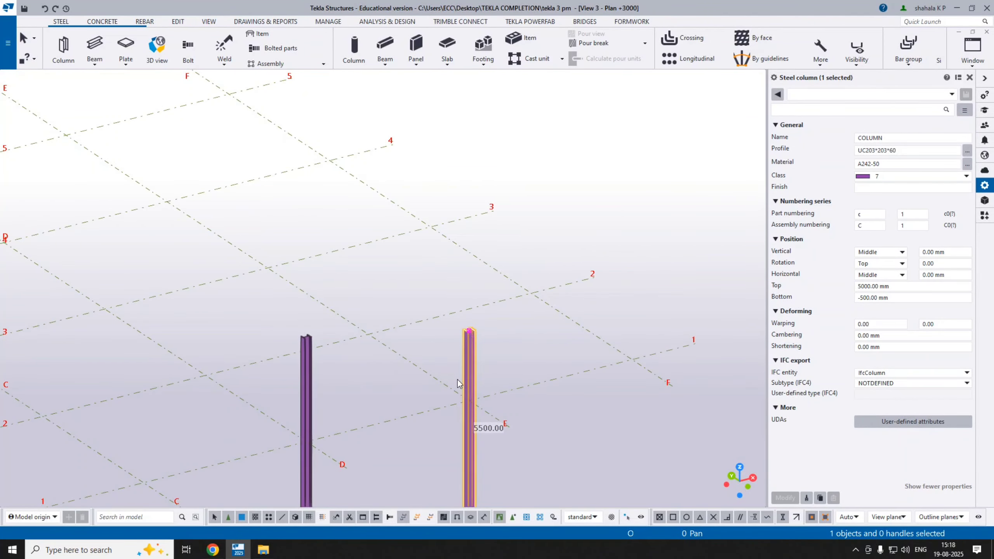
{"action": "scroll", "coordinate": [462, 331], "scroll_direction": "up", "scroll_amount": 3}
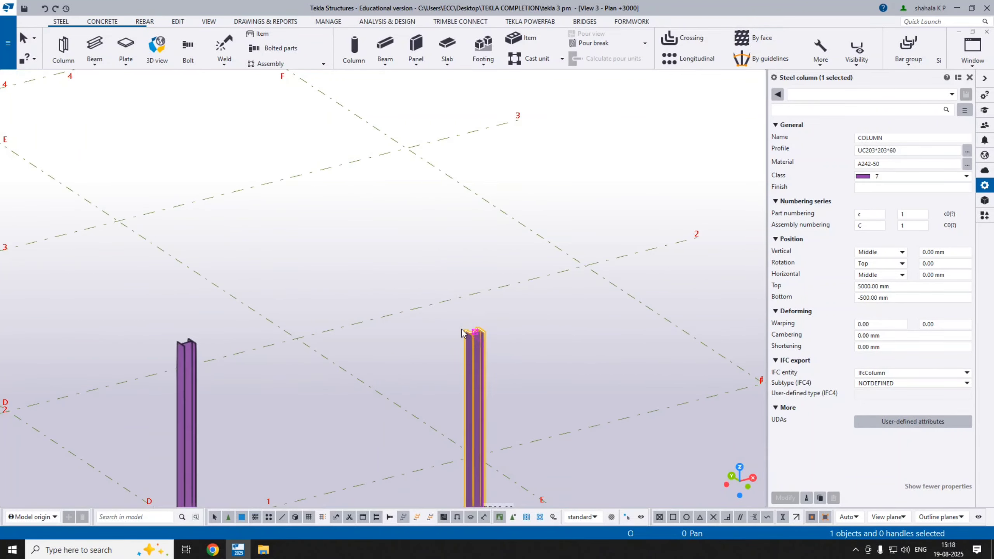
{"action": "scroll", "coordinate": [465, 333], "scroll_direction": "down", "scroll_amount": 2}
{"action": "middle_click_drag", "start_coordinate": [466, 332], "coordinate": [512, 422]}
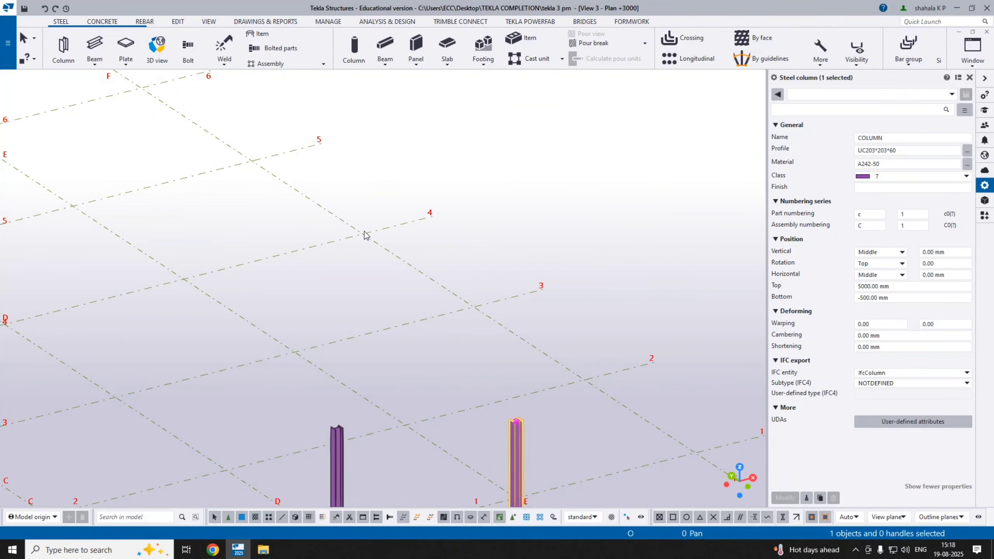
{"action": "scroll", "coordinate": [364, 235], "scroll_direction": "down", "scroll_amount": 3}
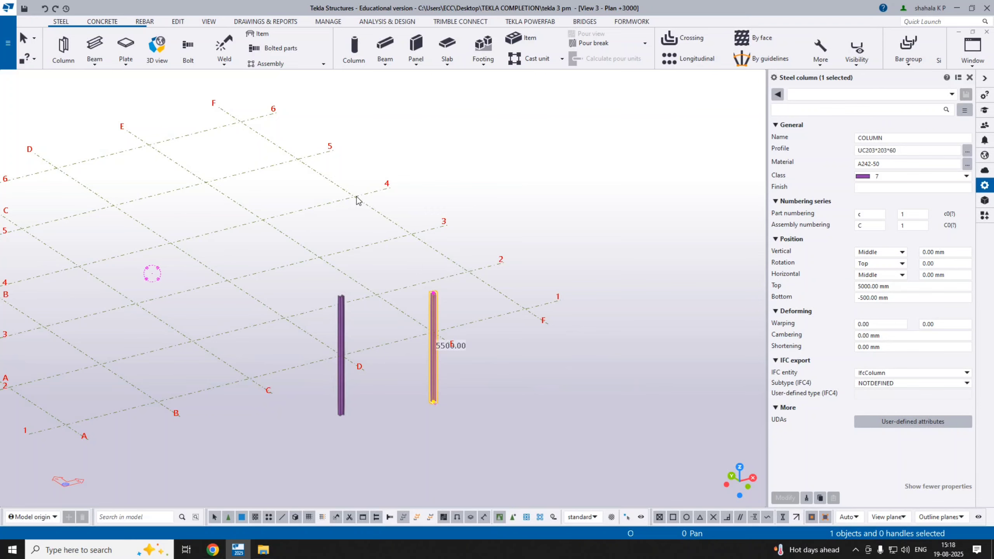
{"action": "left_click", "coordinate": [963, 266]}
{"action": "left_click", "coordinate": [957, 8]}
{"action": "double_click", "coordinate": [57, 129]}
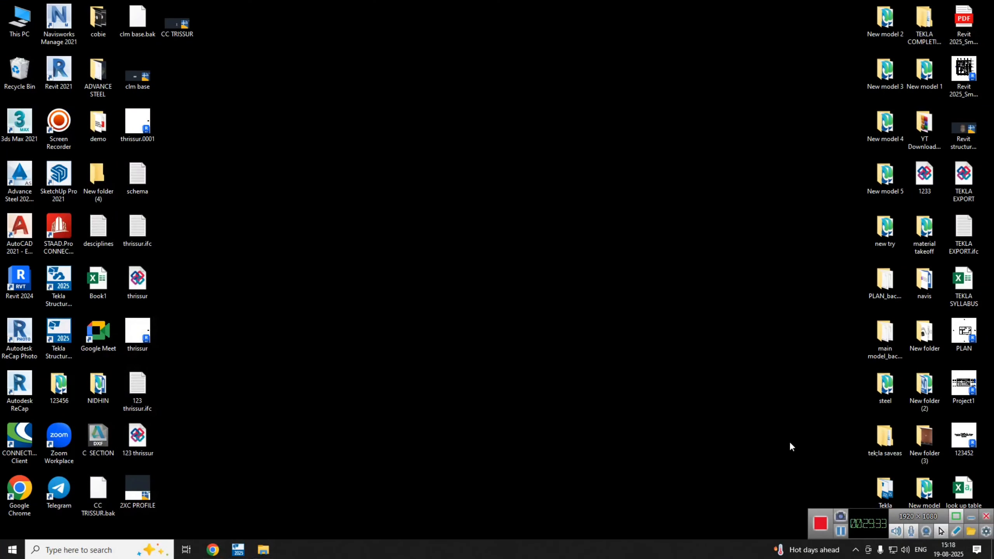